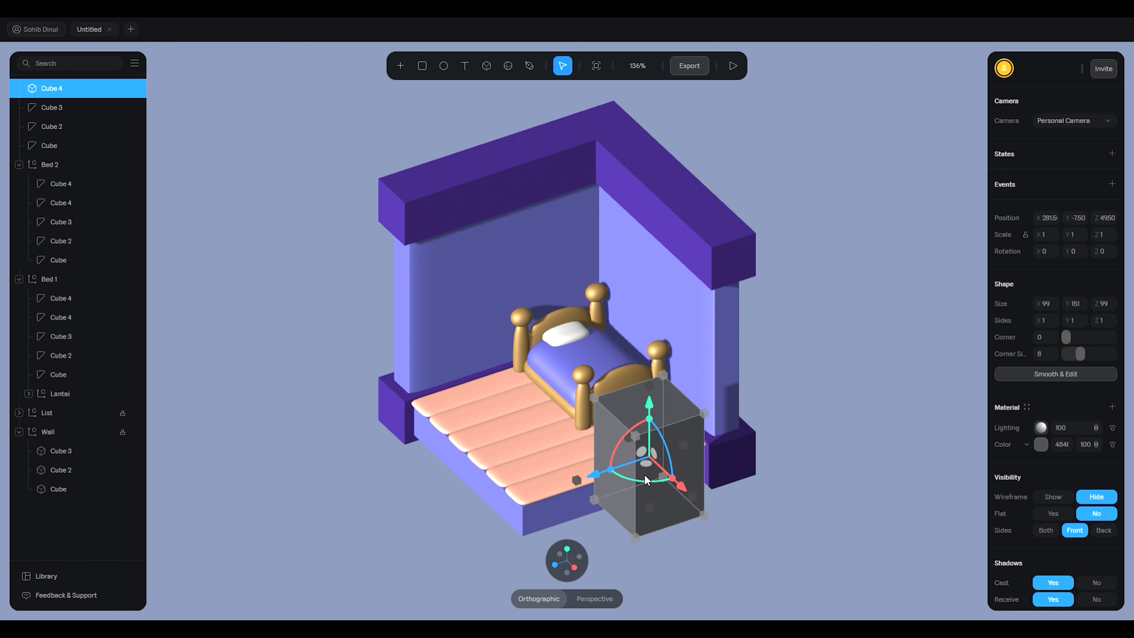
Set the cube's subdivision level to 5, add an edge loop around it and move the loop close to the upper end
left_click_drag(1068, 356, 1116, 366)
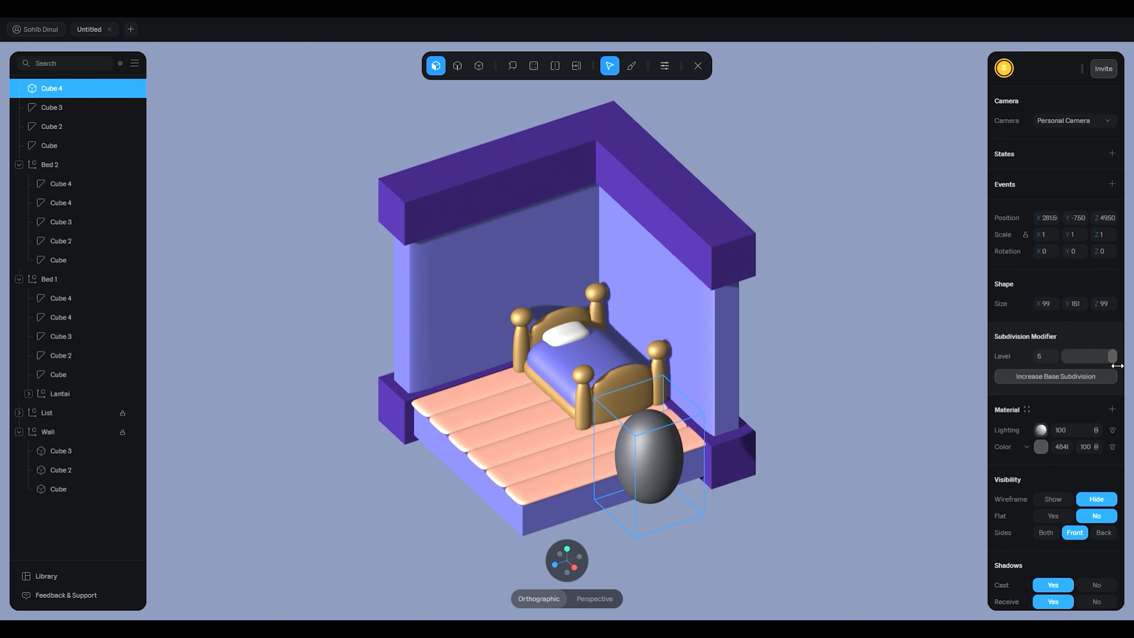
left_click_drag(869, 346, 770, 338)
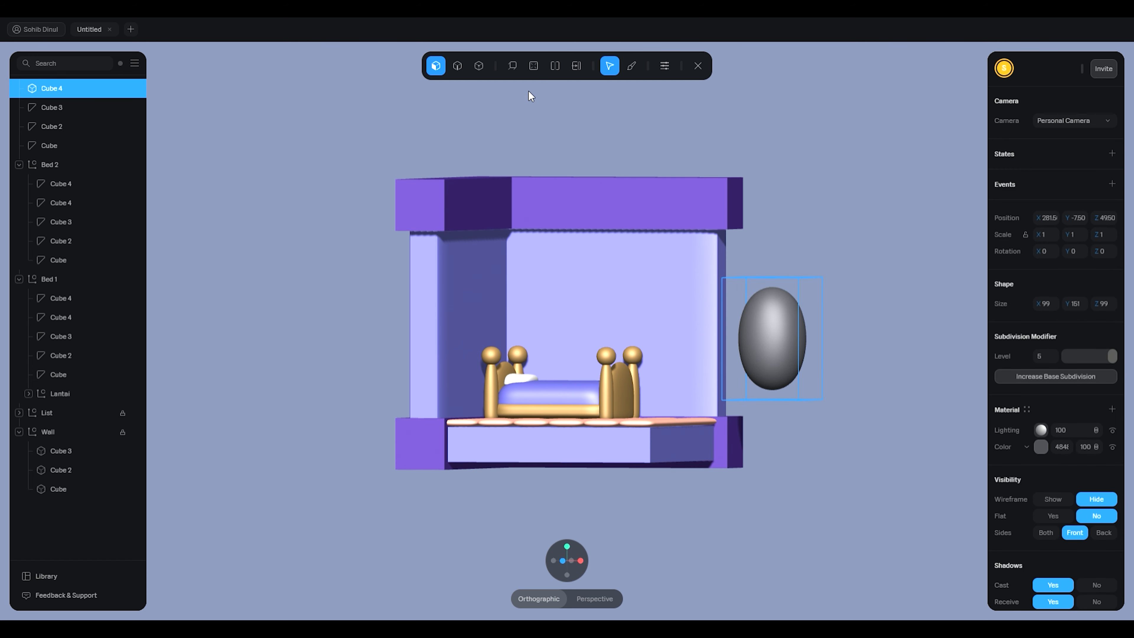
left_click(775, 331)
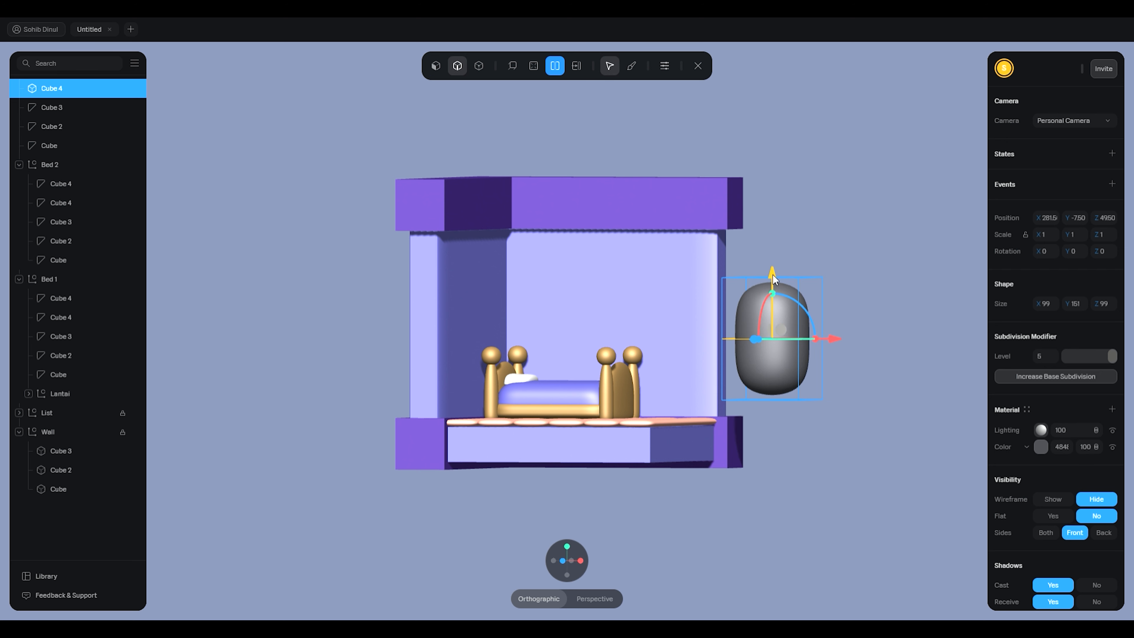
left_click_drag(772, 282, 775, 236)
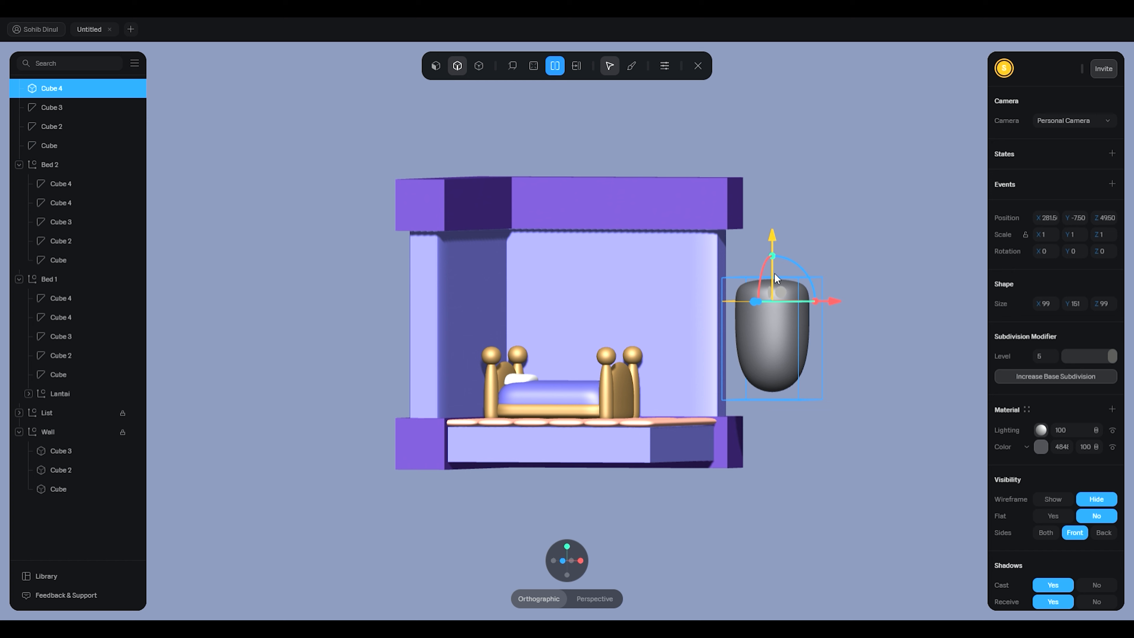
Add a second edge loop near the lower end of the grey shape and finish the mesh editing
left_click_drag(853, 263, 820, 277)
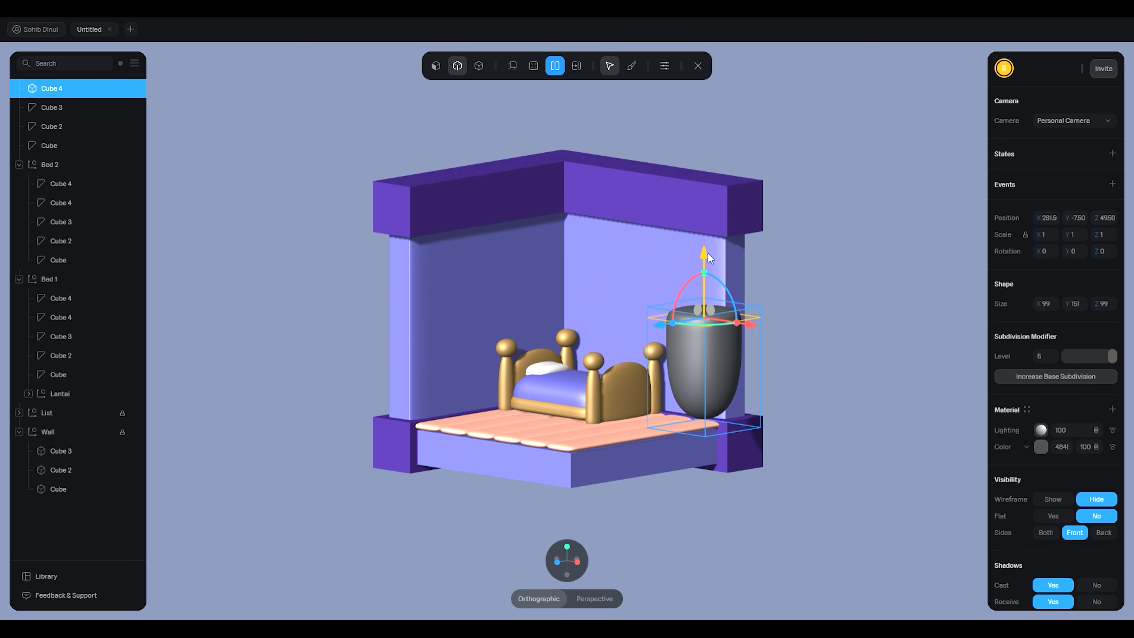
left_click(724, 368)
left_click_drag(705, 309, 707, 358)
double_click(818, 322)
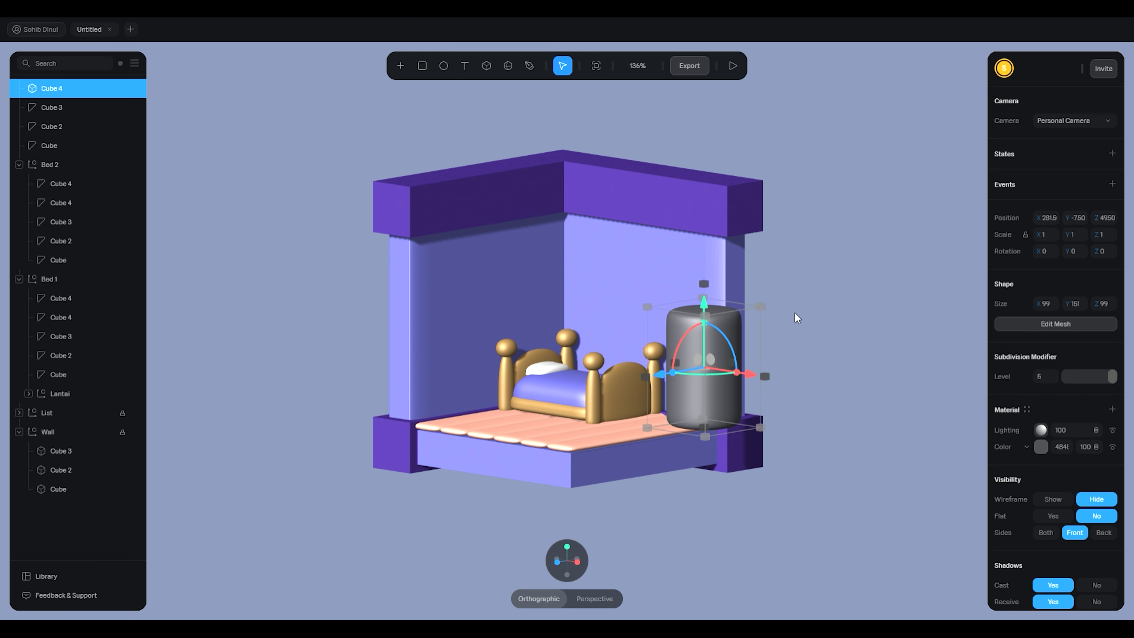
Shorten the grey cylinder vertically to a Y scale of about 0.76
mouse_move(795, 312)
left_mouse_down("alt")
mouse_move(831, 319)
mouse_move(795, 288)
mouse_move(792, 316)
left_mouse_up("alt")
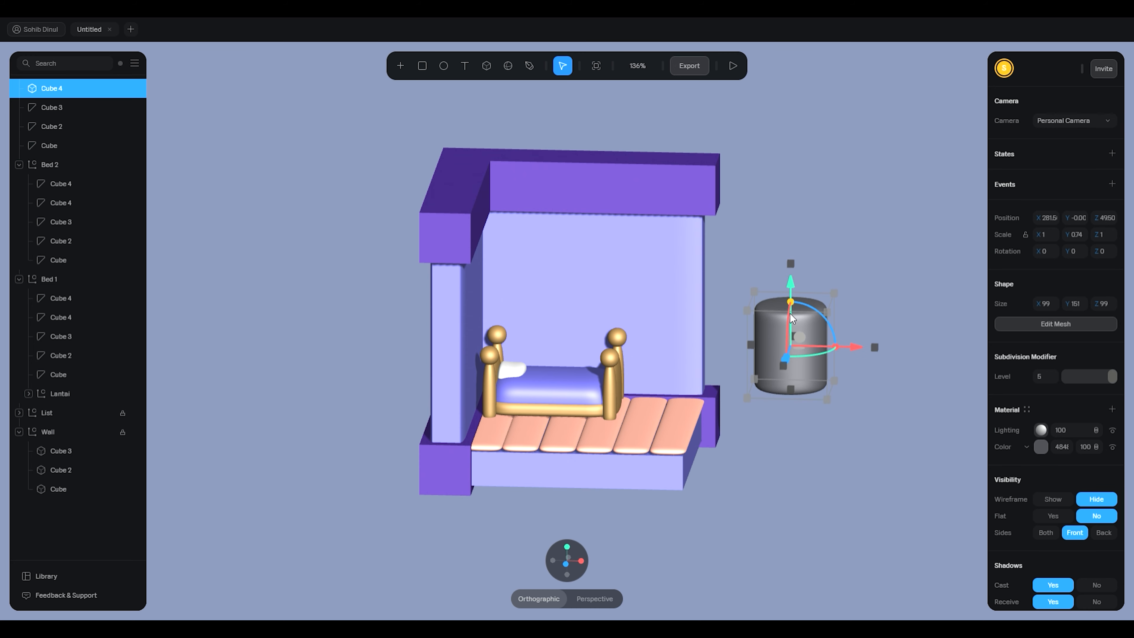
left_click(863, 290)
Taper the cylinder into a bucket shape by scaling its lower ring of vertices inward, and leave mesh editing
scroll(879, 381, "up", 4)
left_click_drag(887, 475, 853, 416, "alt")
left_click(764, 167)
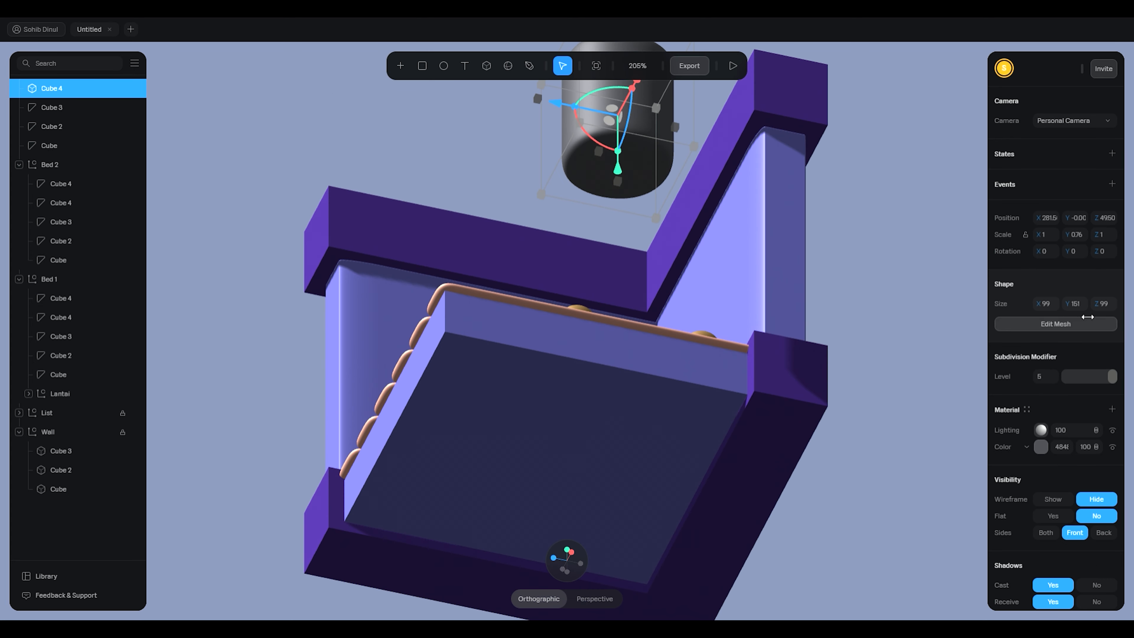
left_click(1056, 324)
left_click(477, 66)
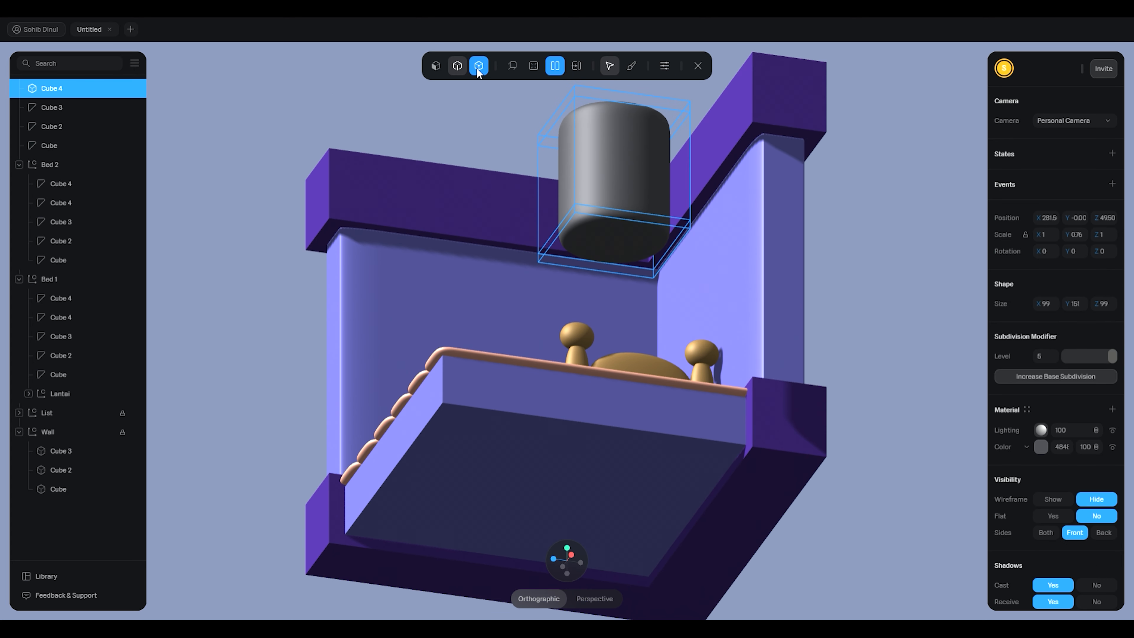
left_click_drag(594, 221, 464, 281)
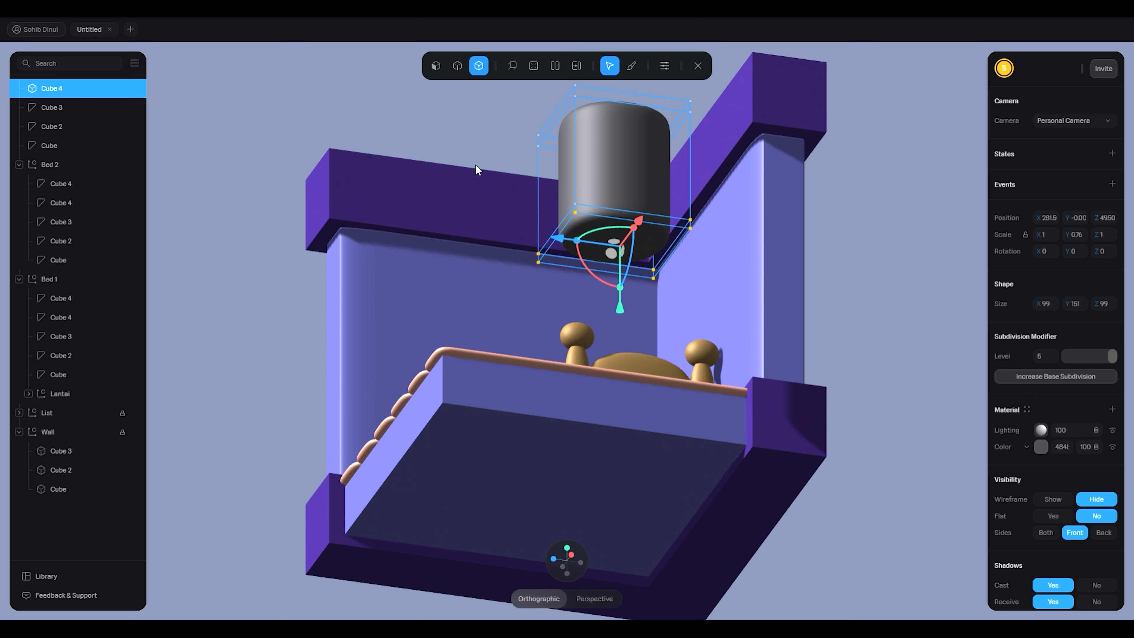
left_click_drag(473, 176, 800, 328)
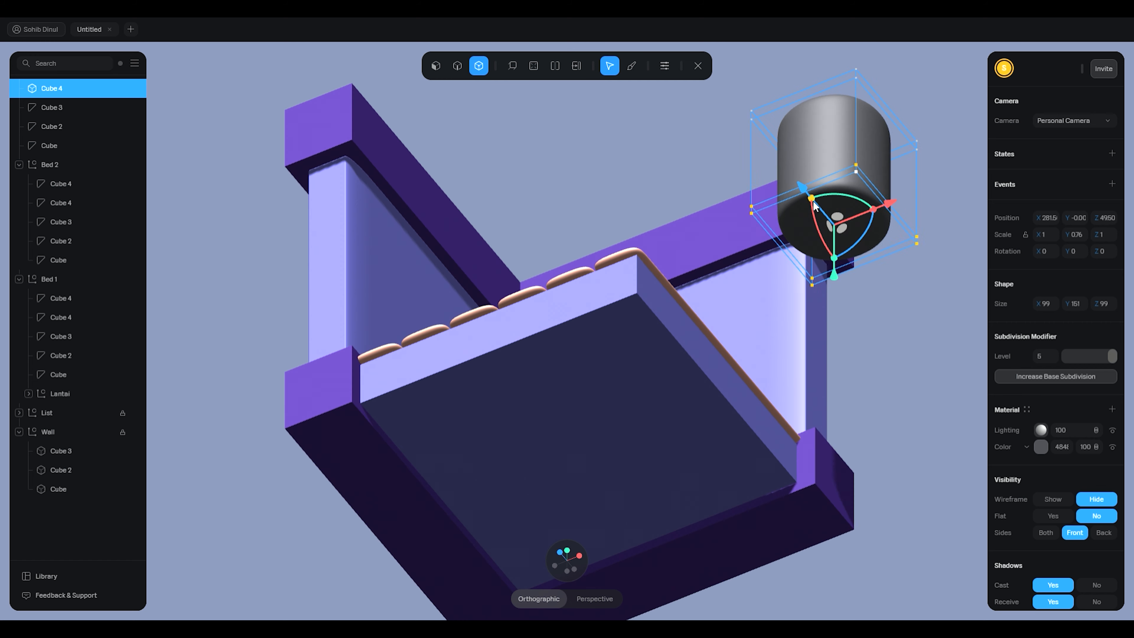
left_click_drag(811, 198, 818, 204, "shift")
key("Escape")
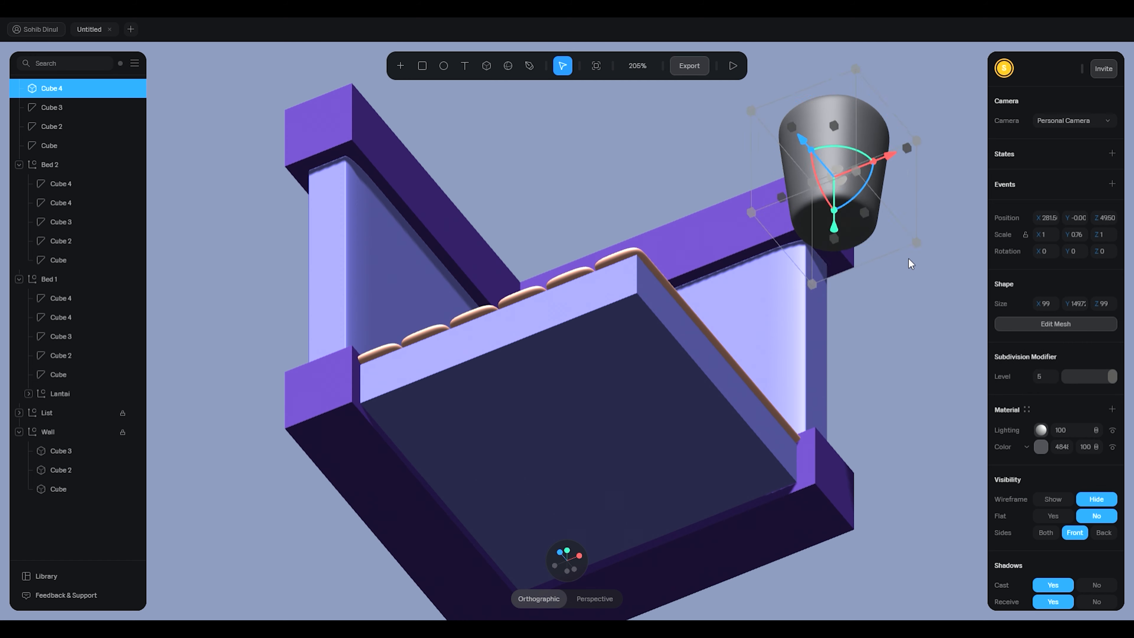
Reduce the bucket's height further to a Y scale of about 0.67
left_click(897, 297)
left_click(750, 423)
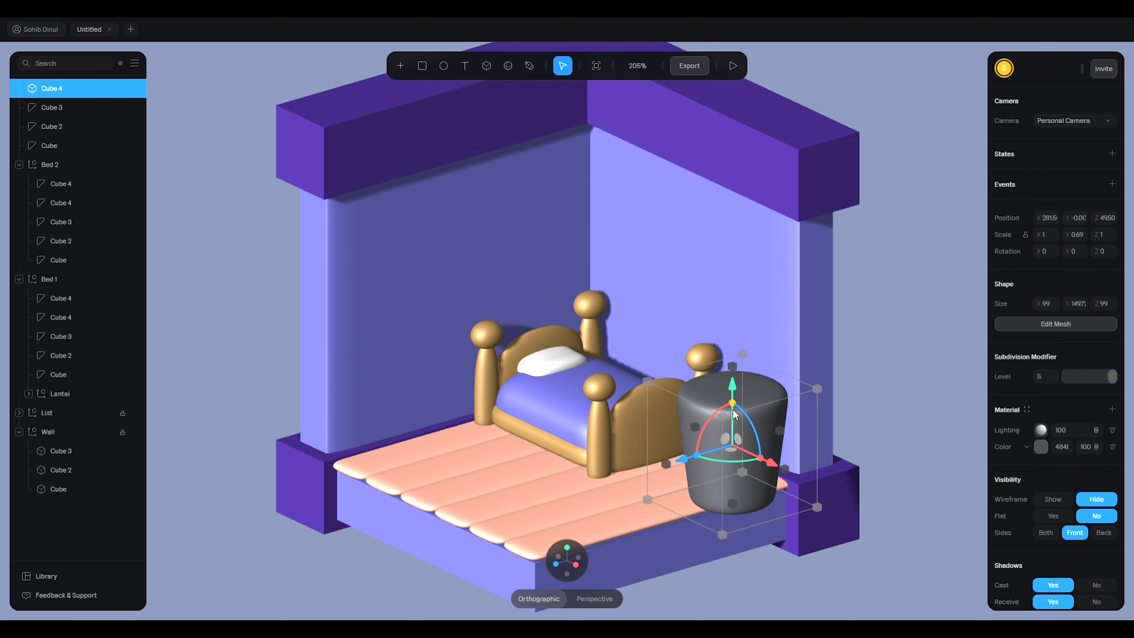
left_click(840, 372)
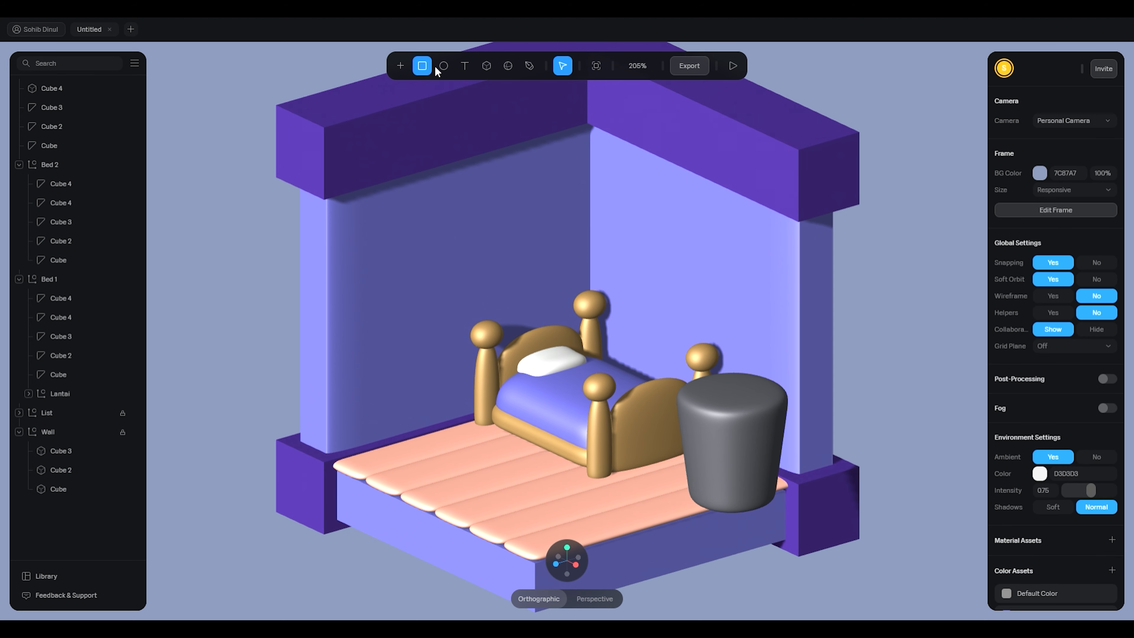
Hollow out the bucket by insetting its top face and pushing it down inside, leaving a thin rim
left_click(735, 405)
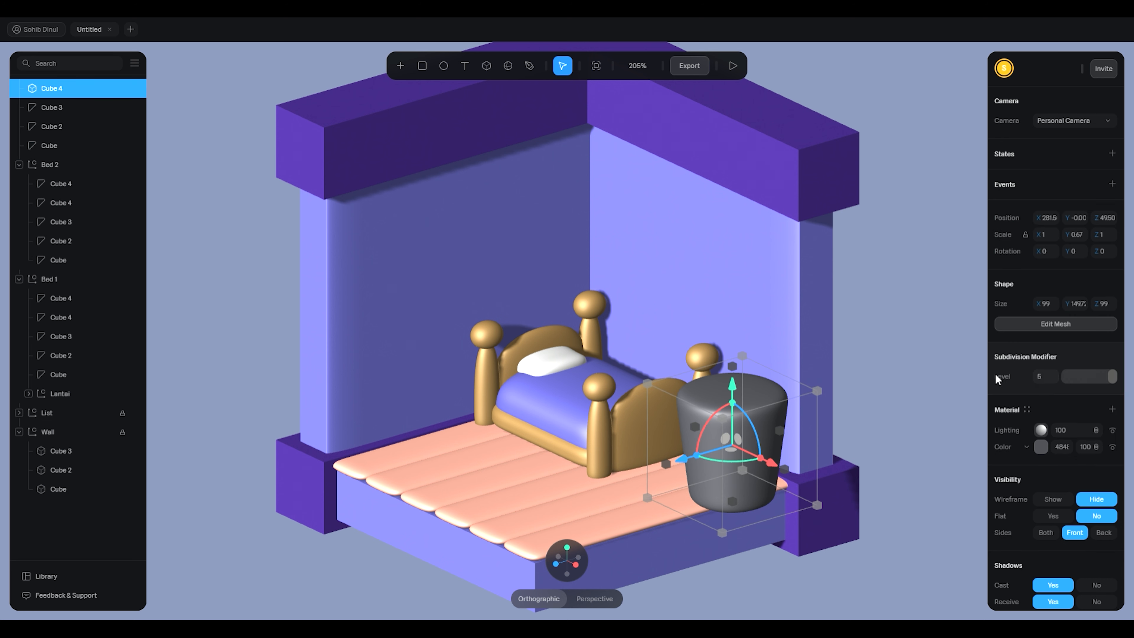
left_click(1068, 325)
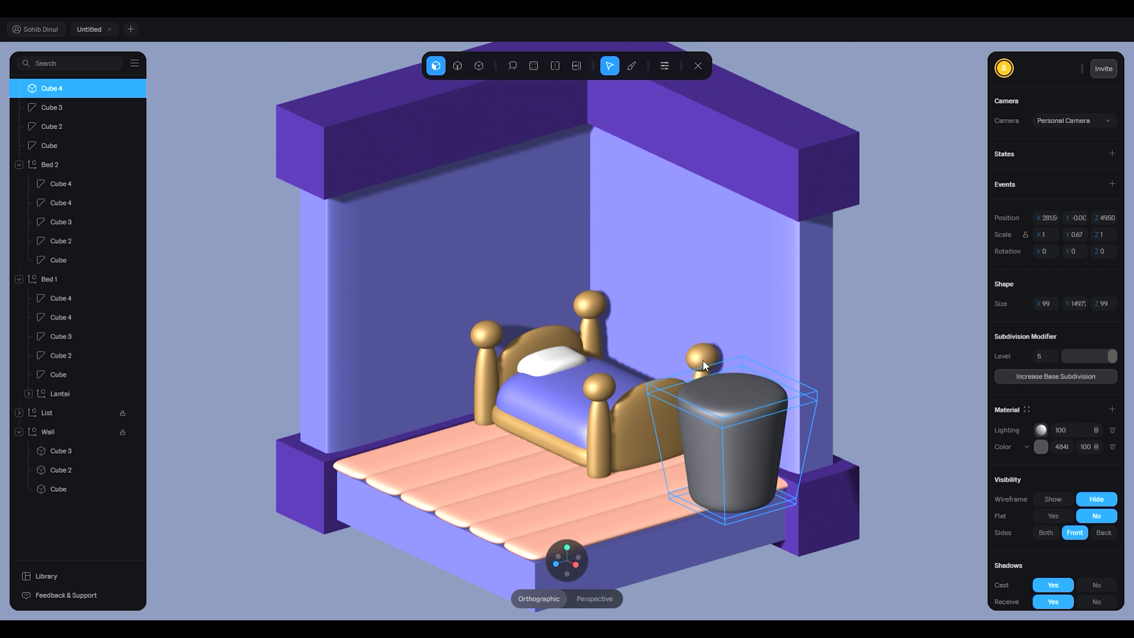
middle_click_drag(874, 348, 844, 397)
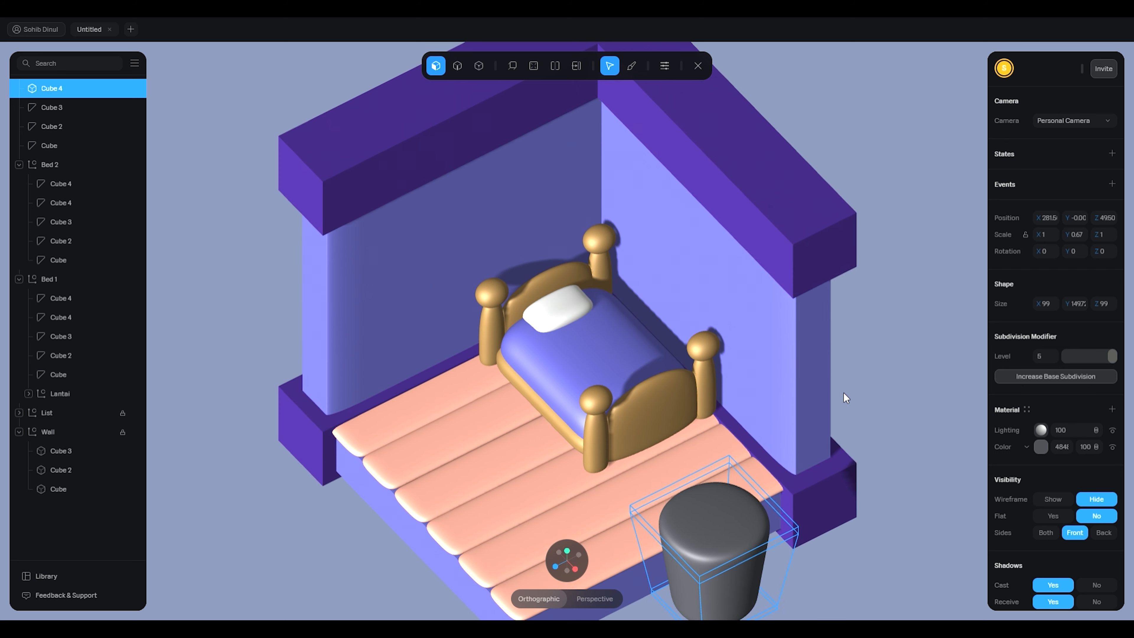
left_click(746, 499)
left_click(534, 66)
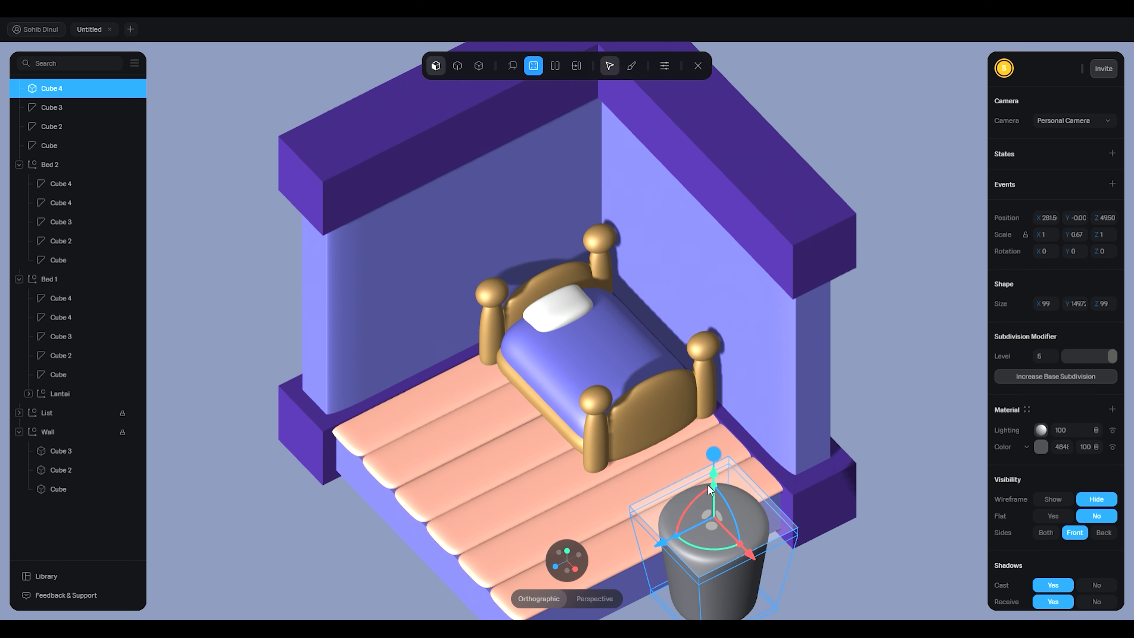
middle_click_drag(851, 430, 591, 387)
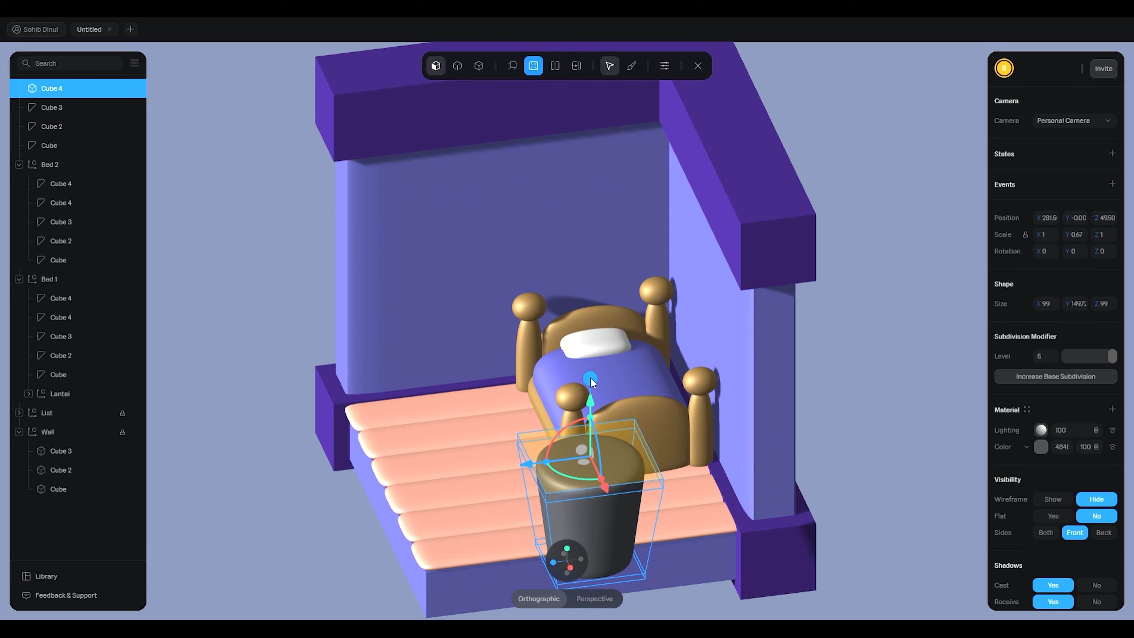
left_click_drag(591, 377, 601, 497)
scroll(600, 420, "up", 3)
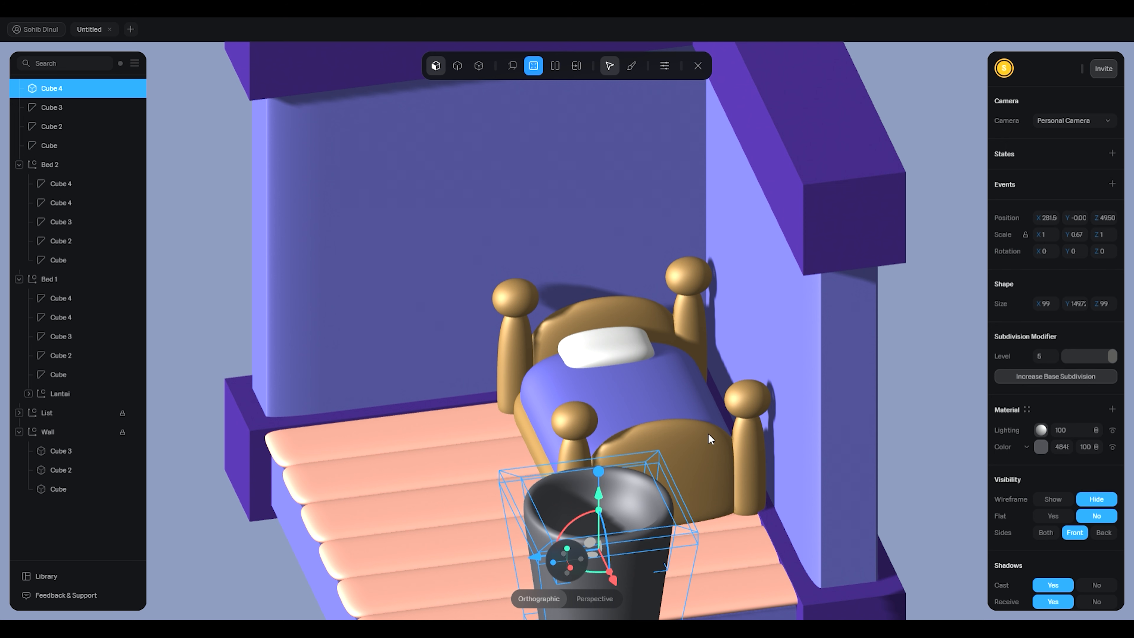
scroll(695, 382, "down", 2)
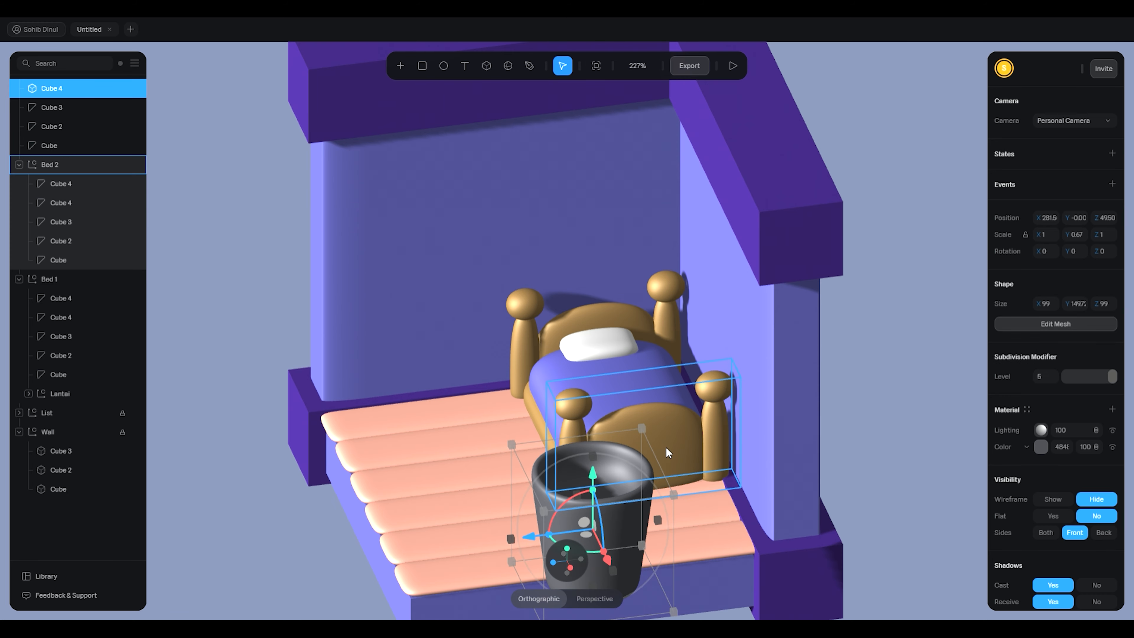
Move the bucket along the X axis into the room, to an X position of about 119.5
left_click_drag(845, 415, 722, 548)
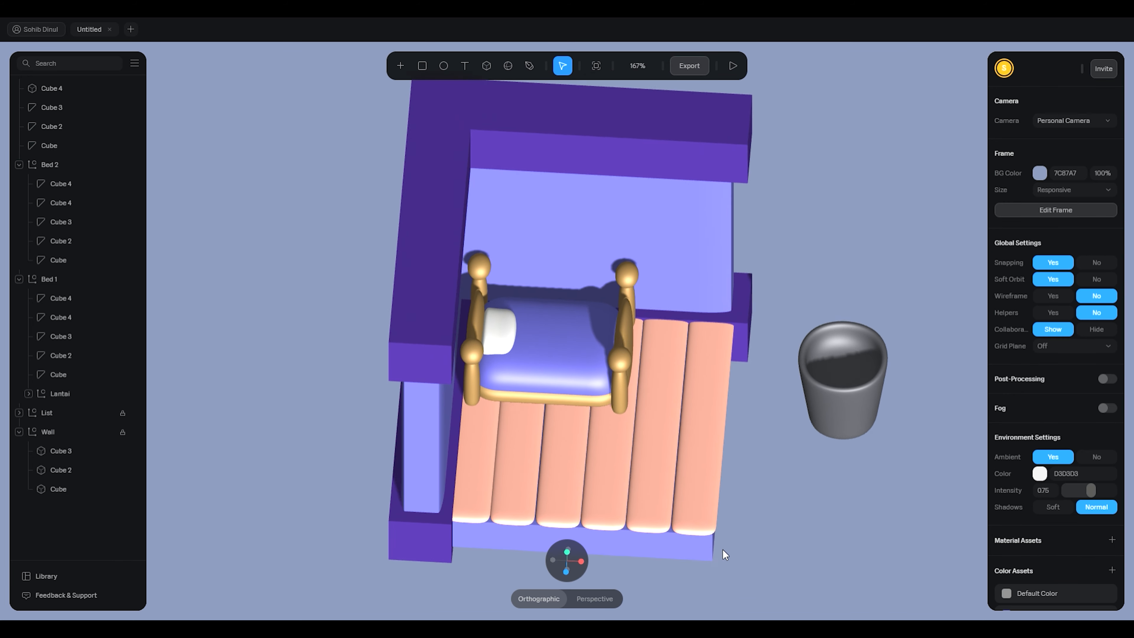
left_click(837, 437)
left_click_drag(852, 498, 844, 446)
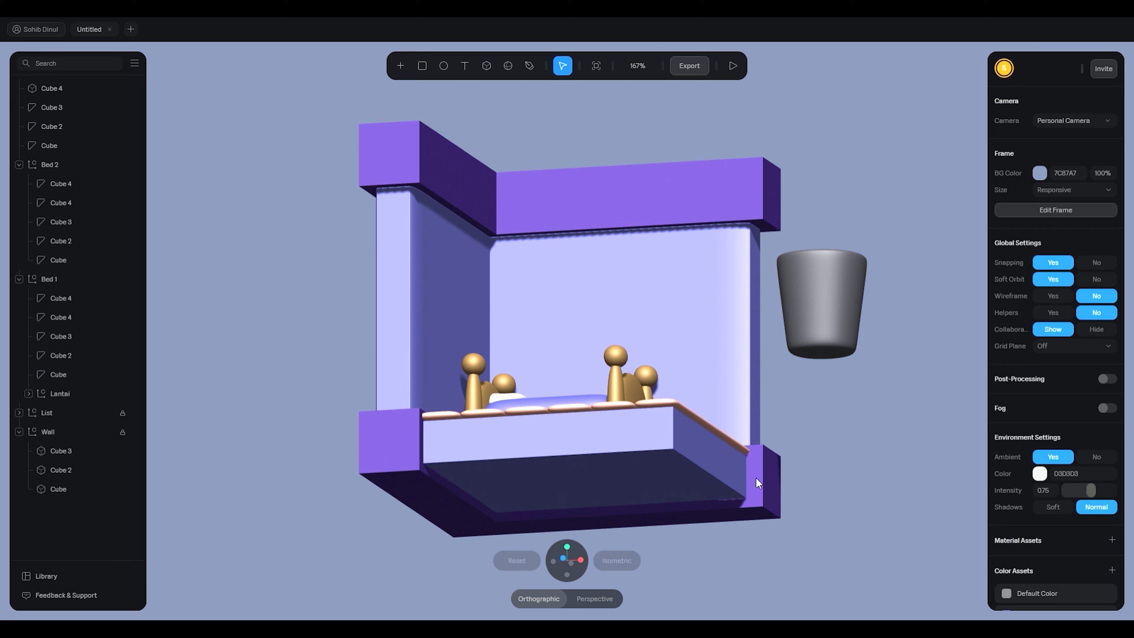
right_click(836, 433)
left_click(860, 445)
left_click(749, 346)
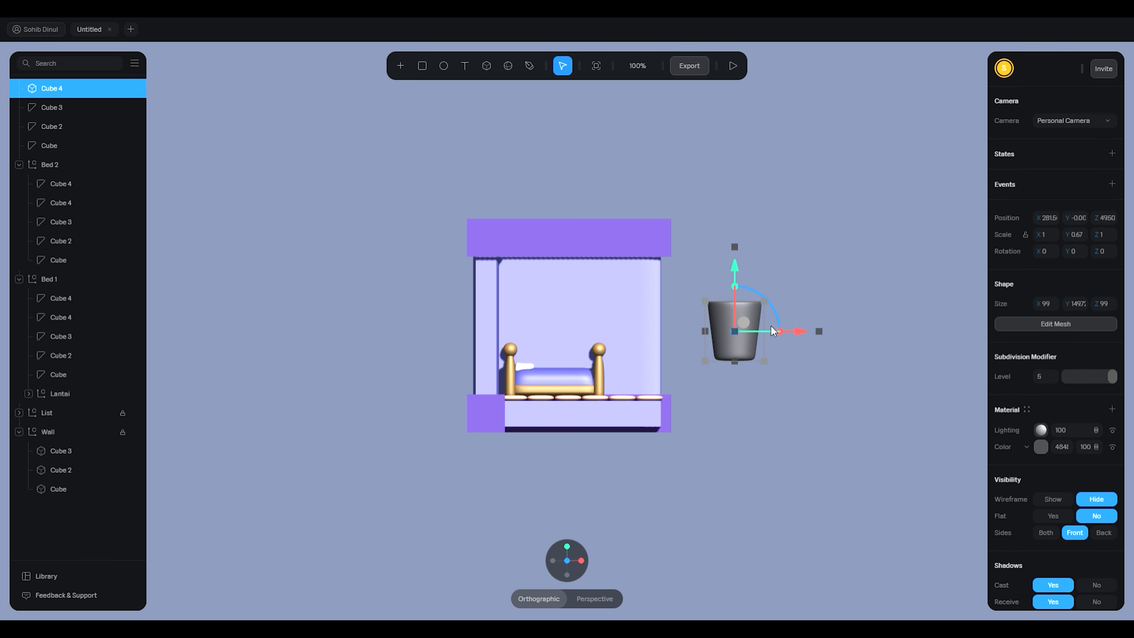
left_click_drag(802, 331, 710, 332)
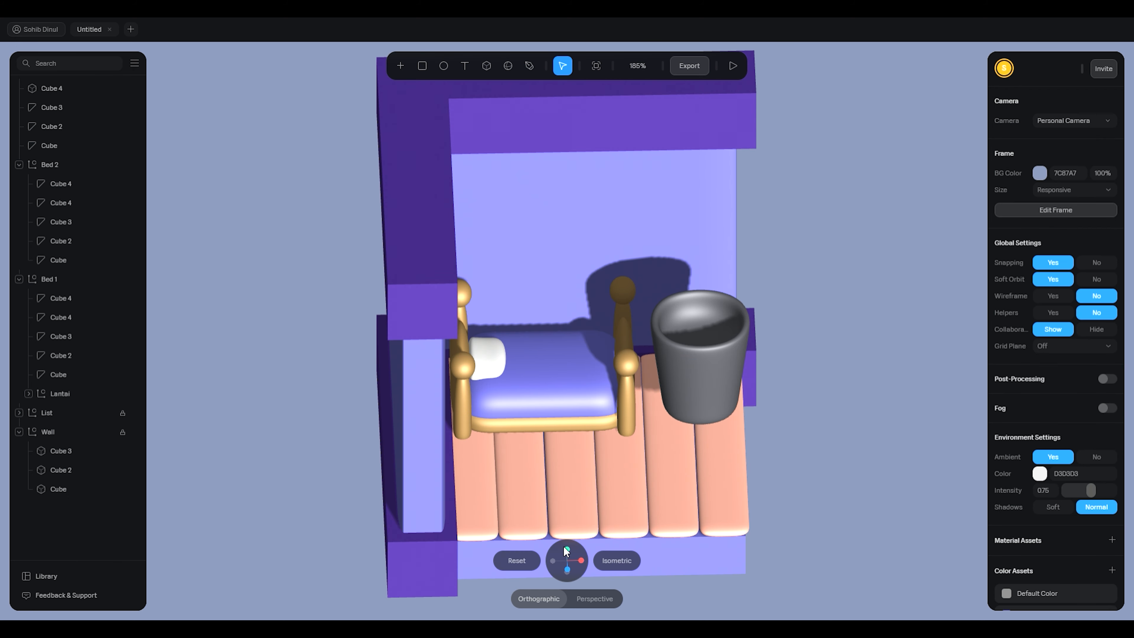
Draw a 54 × 54 ellipse centred on the bucket's opening, working from the top view
left_click(566, 549)
left_click(742, 387)
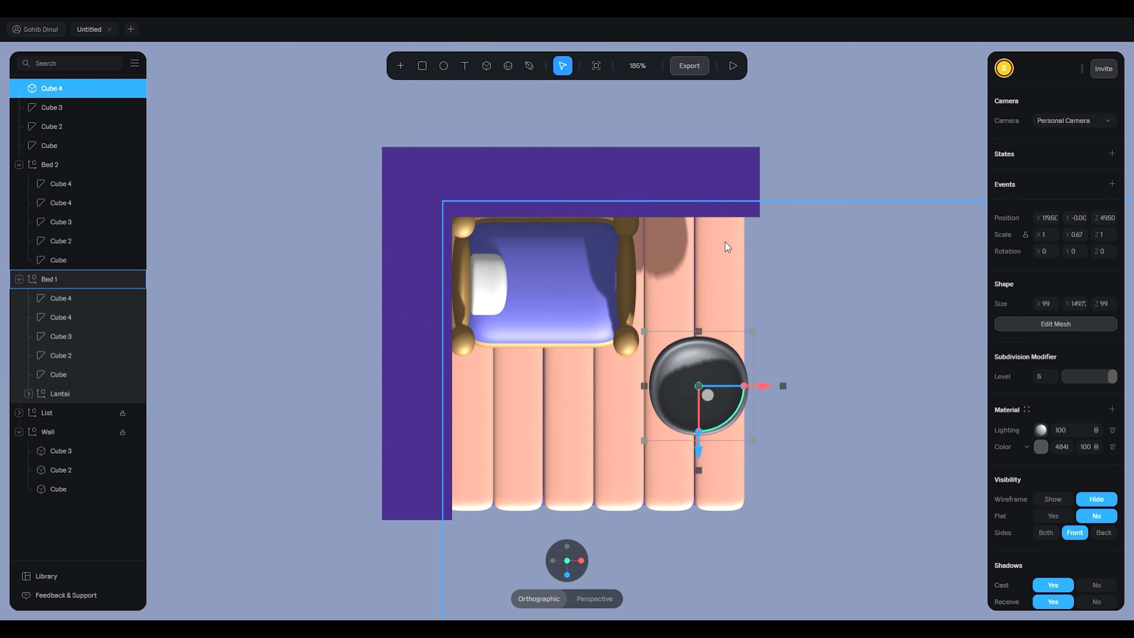
left_click(764, 208)
left_click(443, 65)
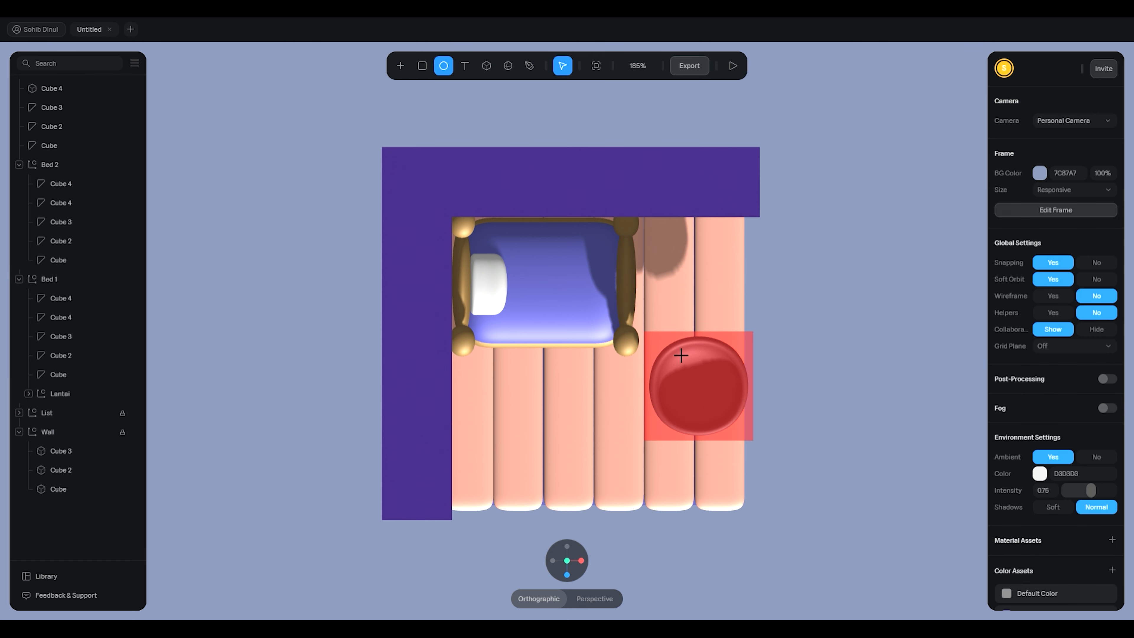
left_click(687, 378)
left_click(807, 355)
middle_click_drag(794, 413, 809, 386)
left_click(652, 361)
left_click(808, 390)
left_click(690, 415)
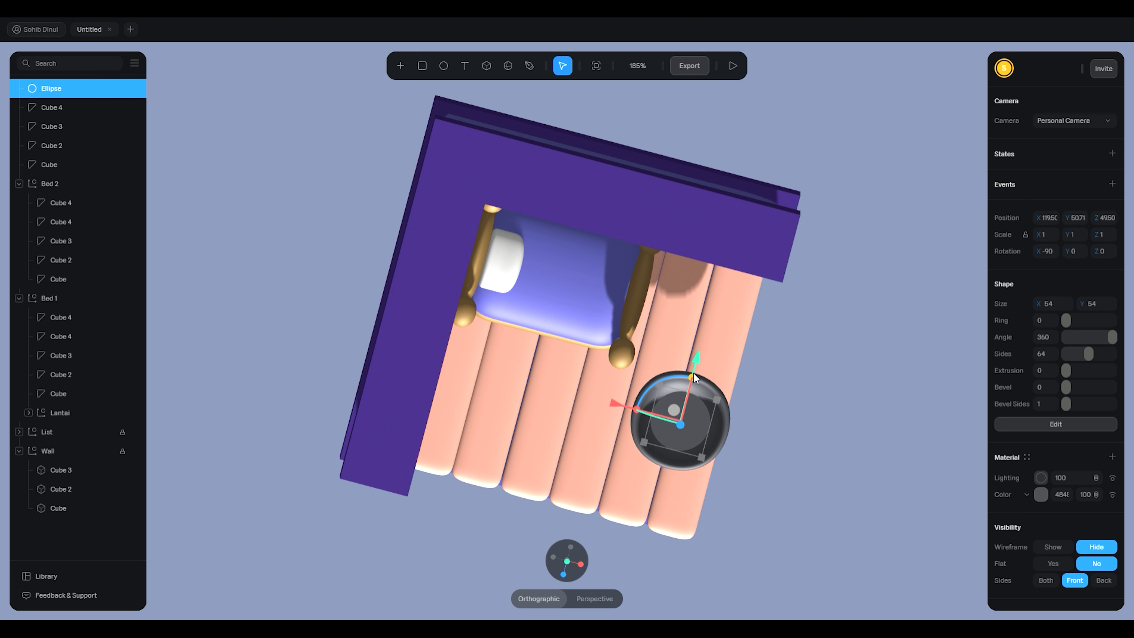
Enlarge the ellipse uniformly to a scale of about 1.46 and lower it just below the bucket's rim
left_click_drag(693, 372, 701, 357)
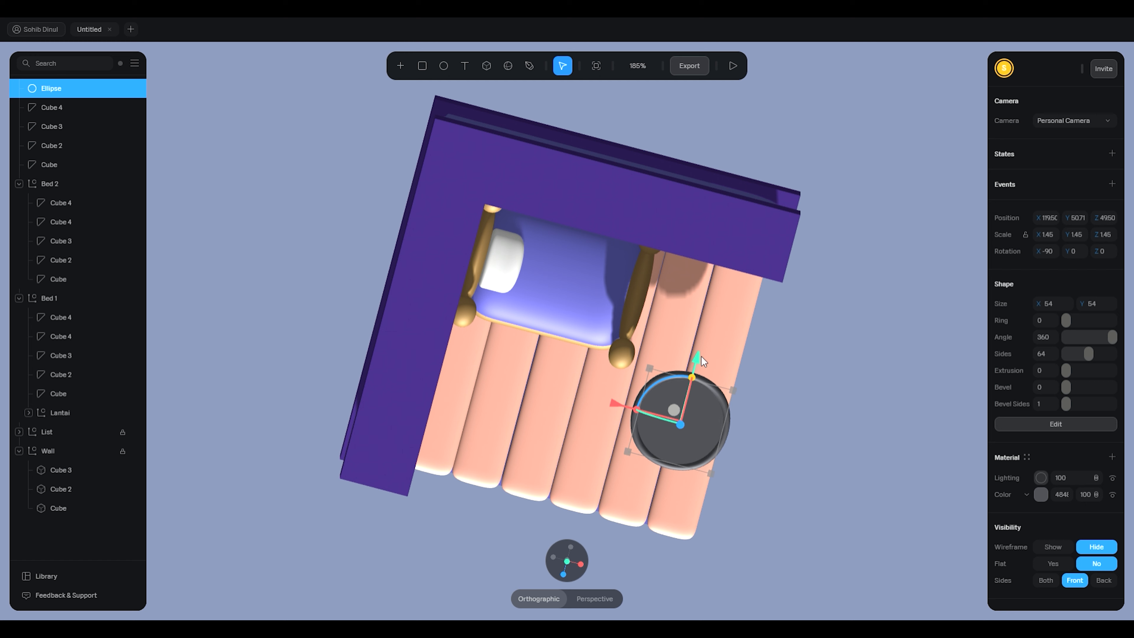
left_click(796, 434)
middle_click_drag(795, 434, 760, 385)
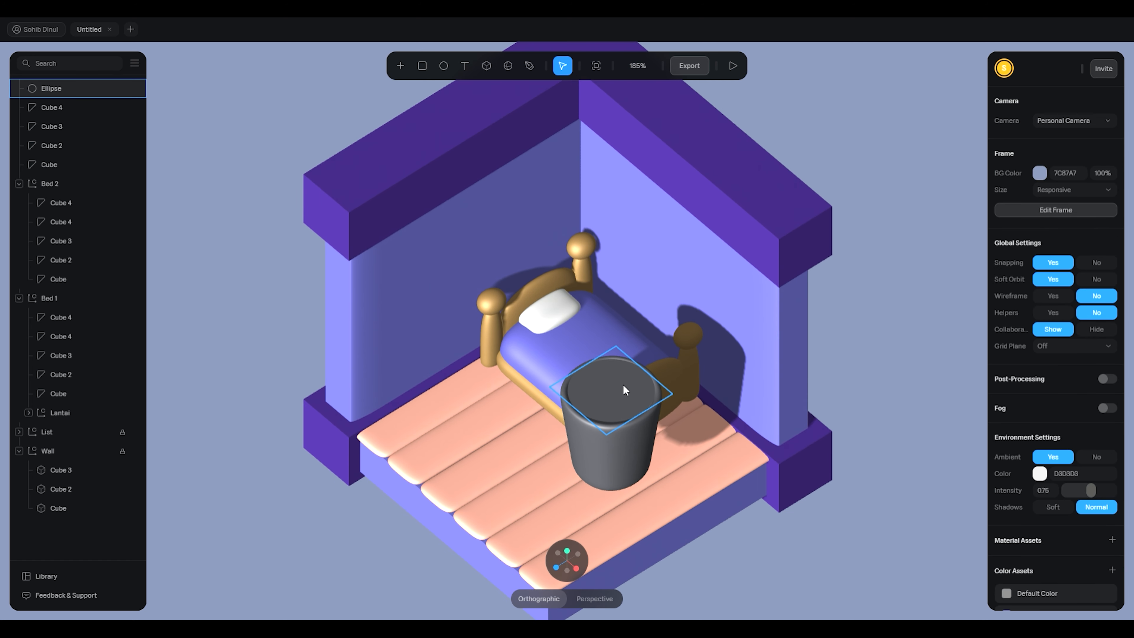
left_click(623, 386)
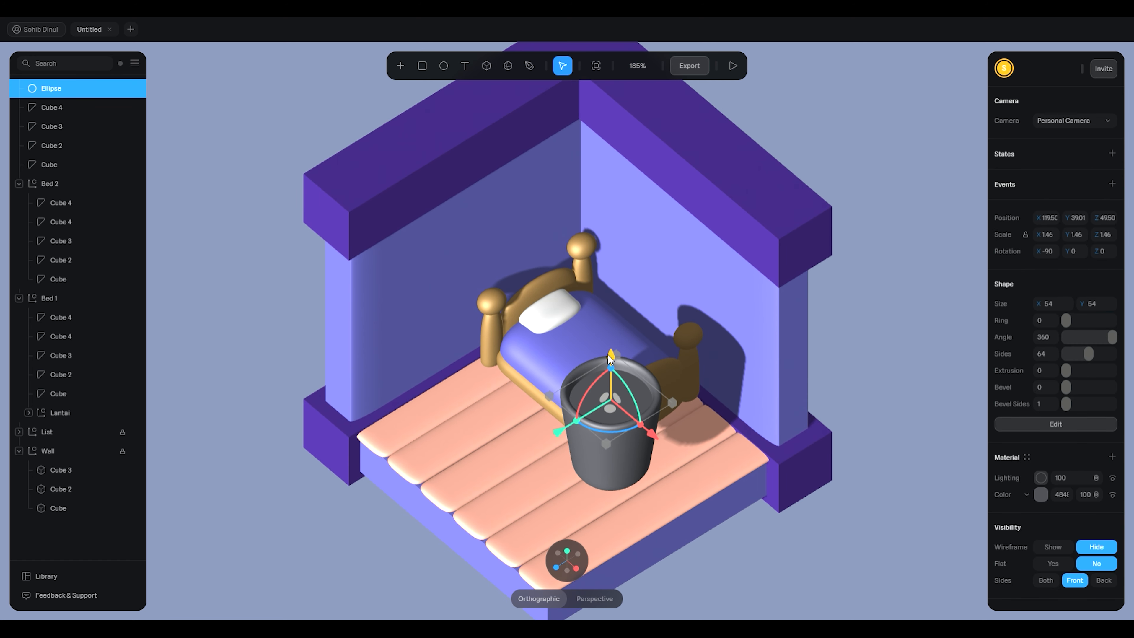
left_click(854, 361)
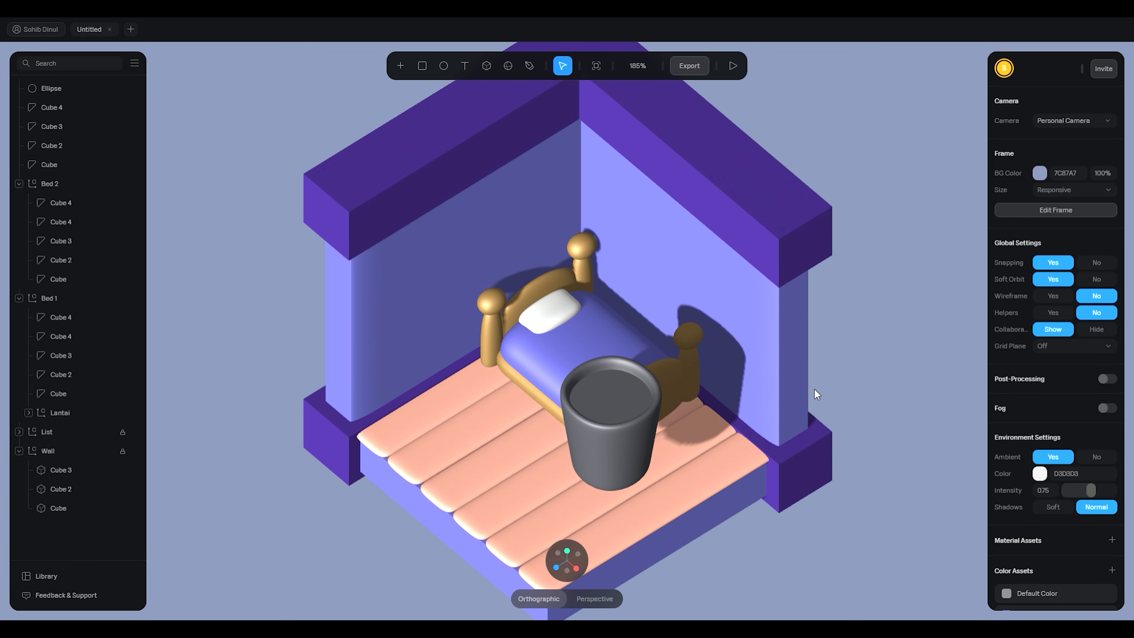
Group the loose cube objects as Bed 3 and lock the three bed groups
middle_click_drag(734, 431, 860, 473)
left_click_drag(860, 528, 840, 431)
left_click(684, 370)
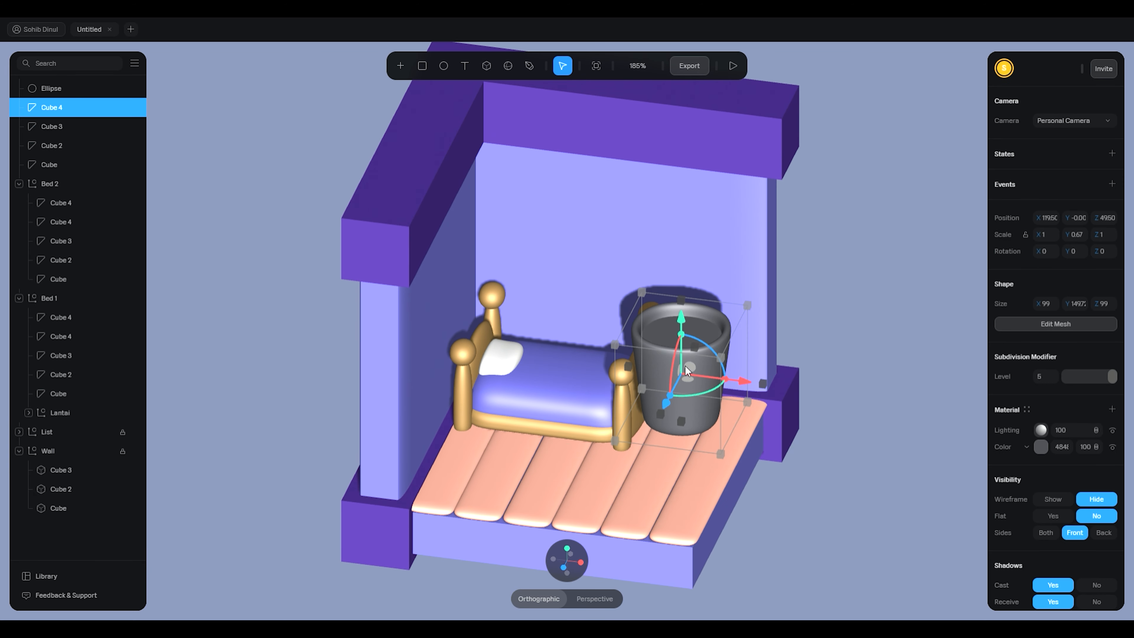
left_click(695, 332, "shift")
left_click_drag(825, 398, 835, 299)
left_click(816, 270)
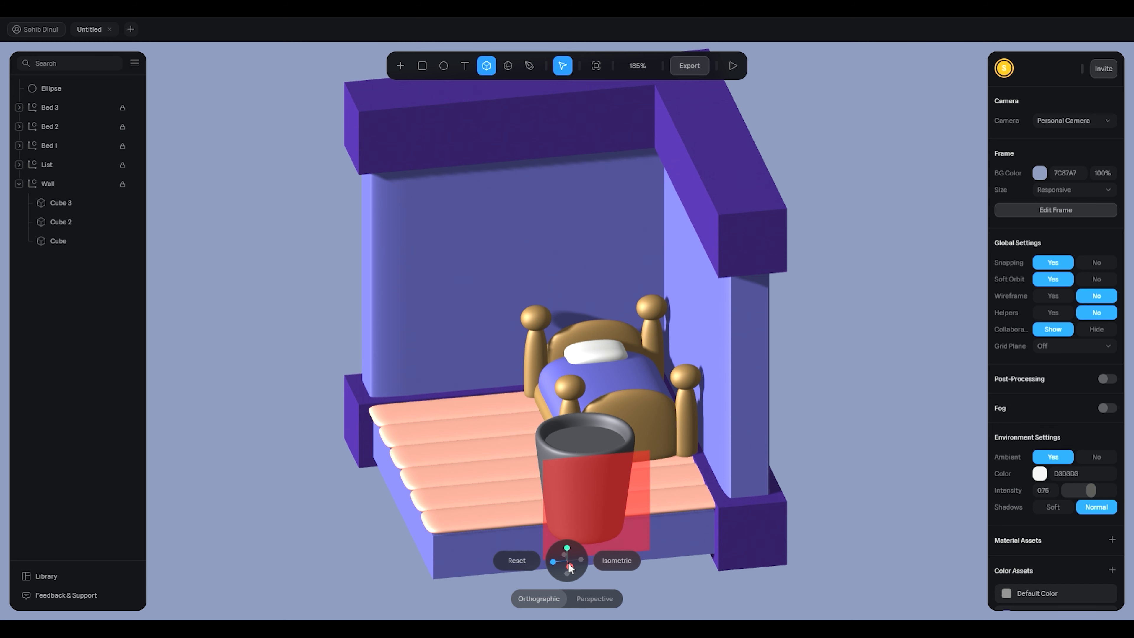
Draw a 33 × 103 × 33 upright cube beside the room, working from the side view
left_click(568, 563)
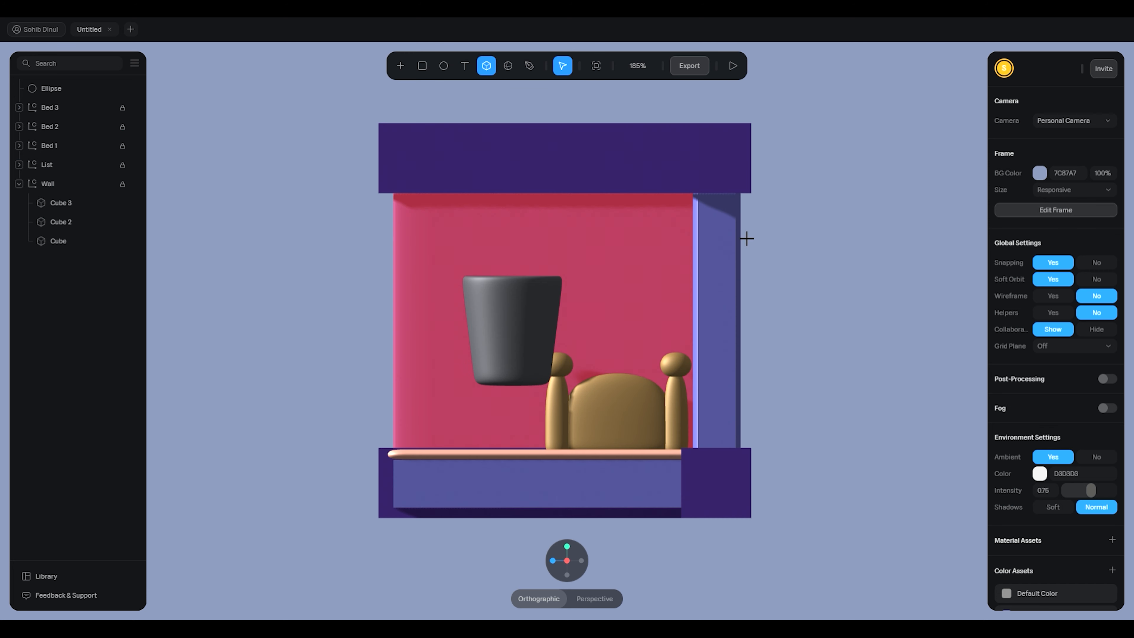
left_click_drag(818, 274, 843, 341)
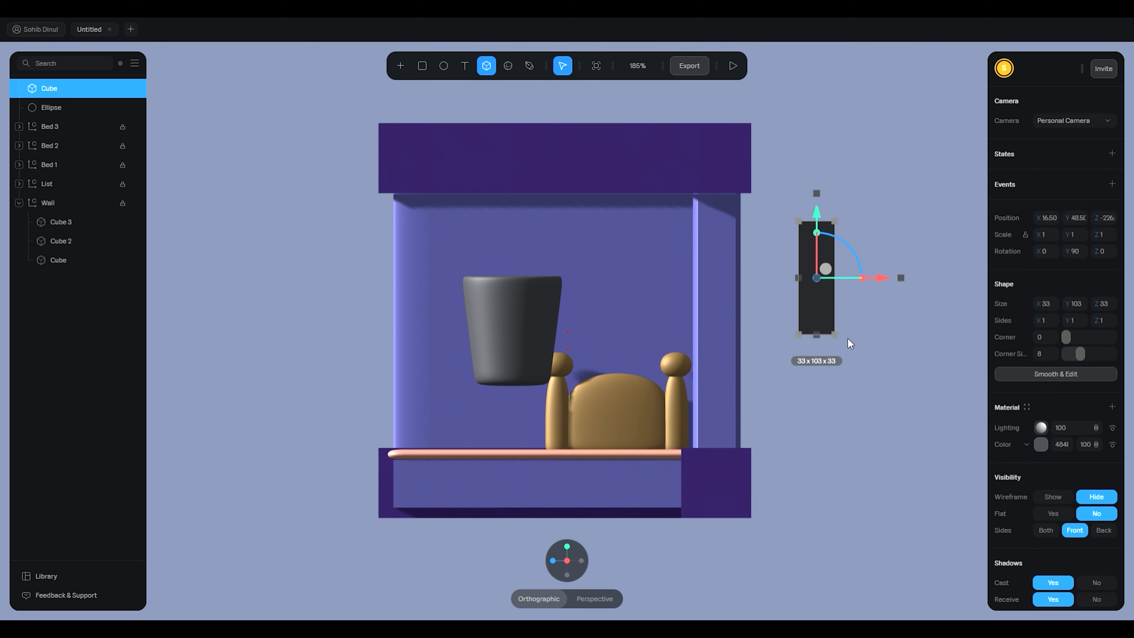
left_click(847, 338)
Move the tall cube out to the bucket and centre it above the opening, at a Z position of about 54
left_click_drag(833, 274, 519, 318)
left_click_drag(600, 424, 679, 359, "alt")
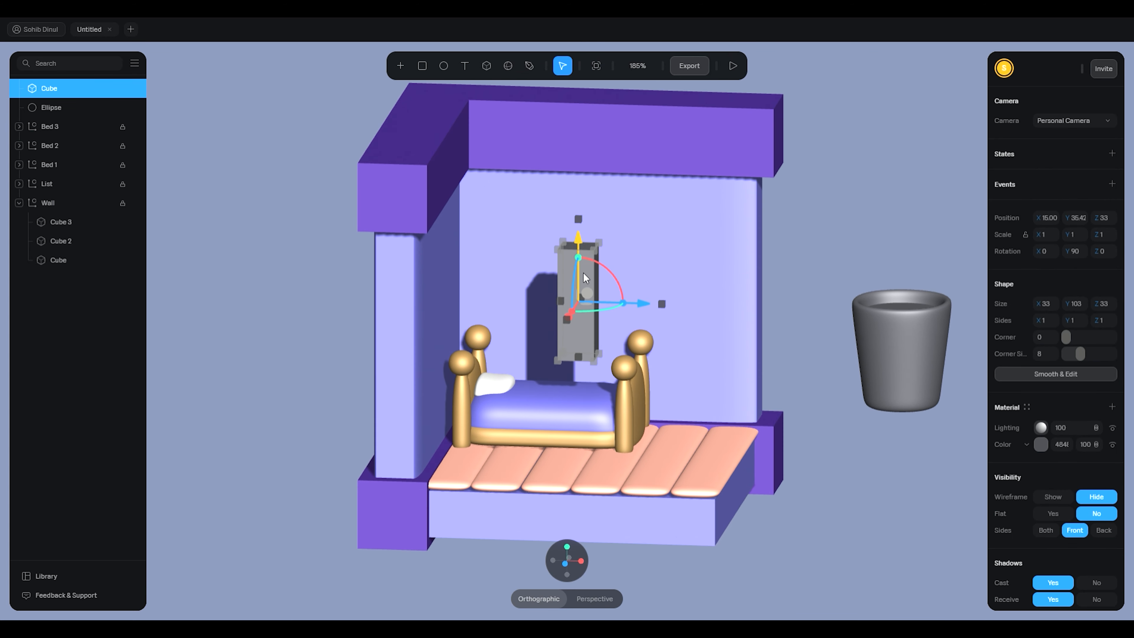
left_click_drag(585, 271, 905, 188)
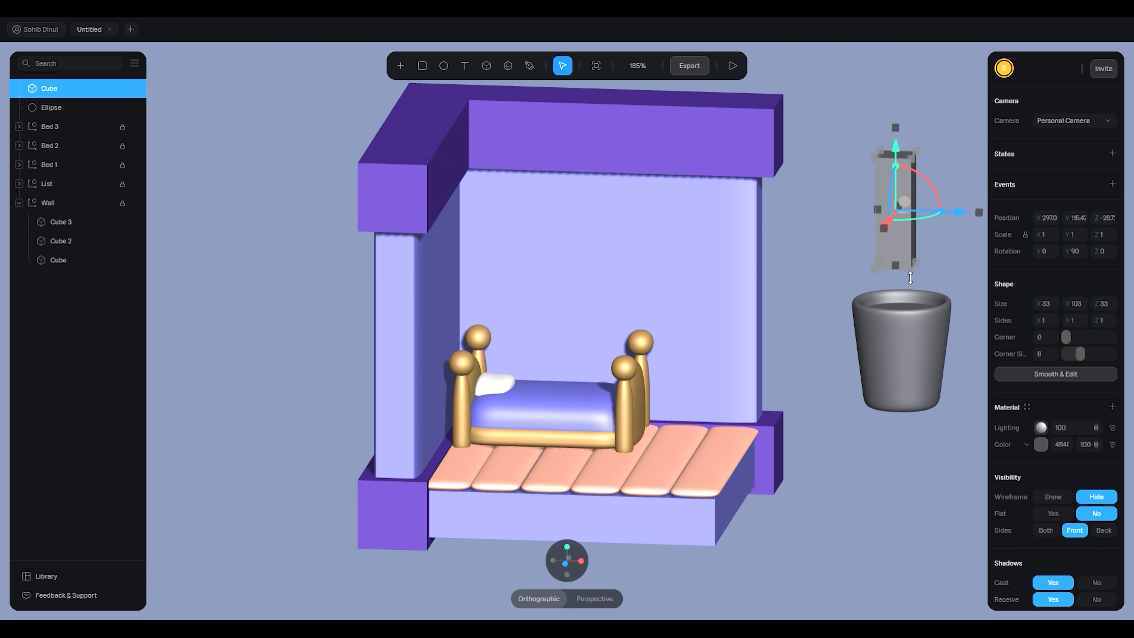
left_click_drag(902, 305, 818, 313, "alt")
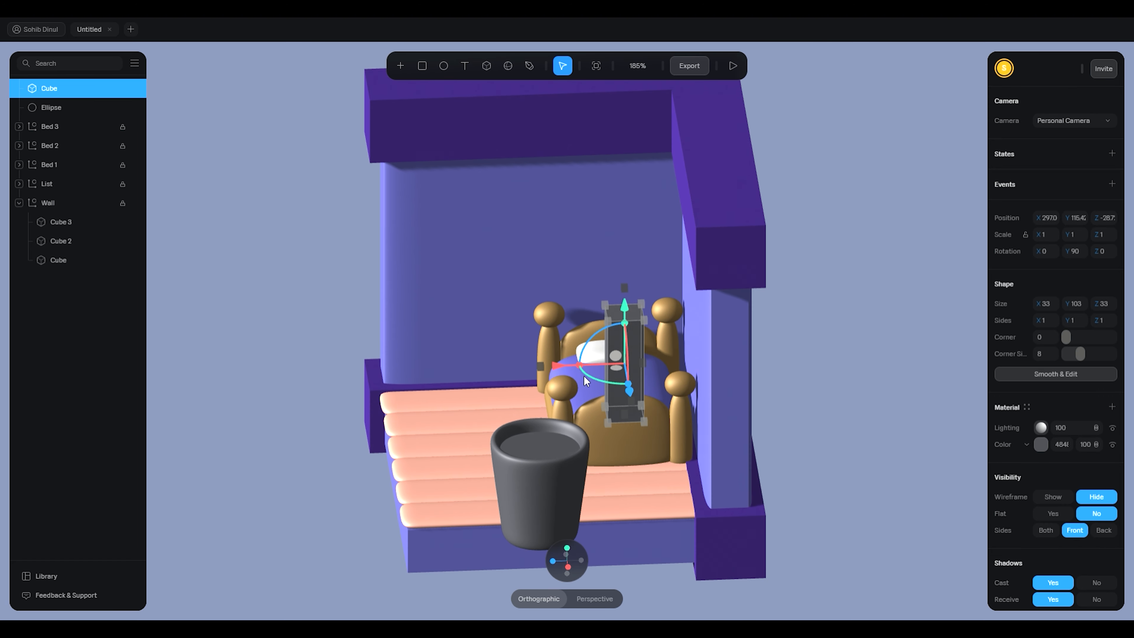
left_click_drag(550, 365, 540, 422)
scroll(568, 462, "up", 5)
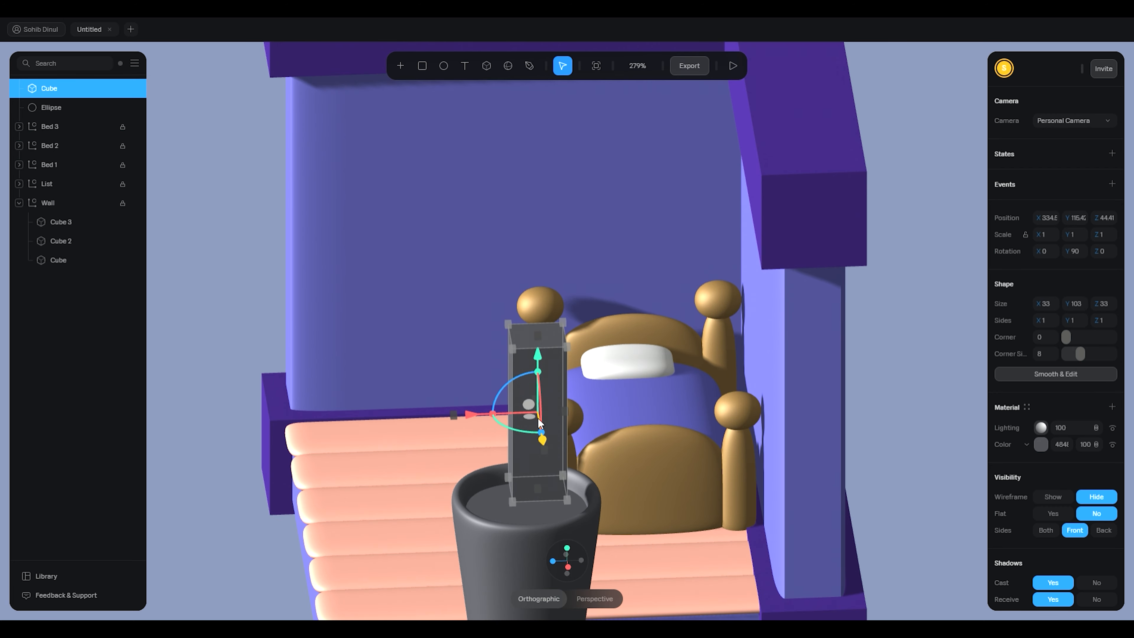
left_click_drag(639, 439, 654, 397)
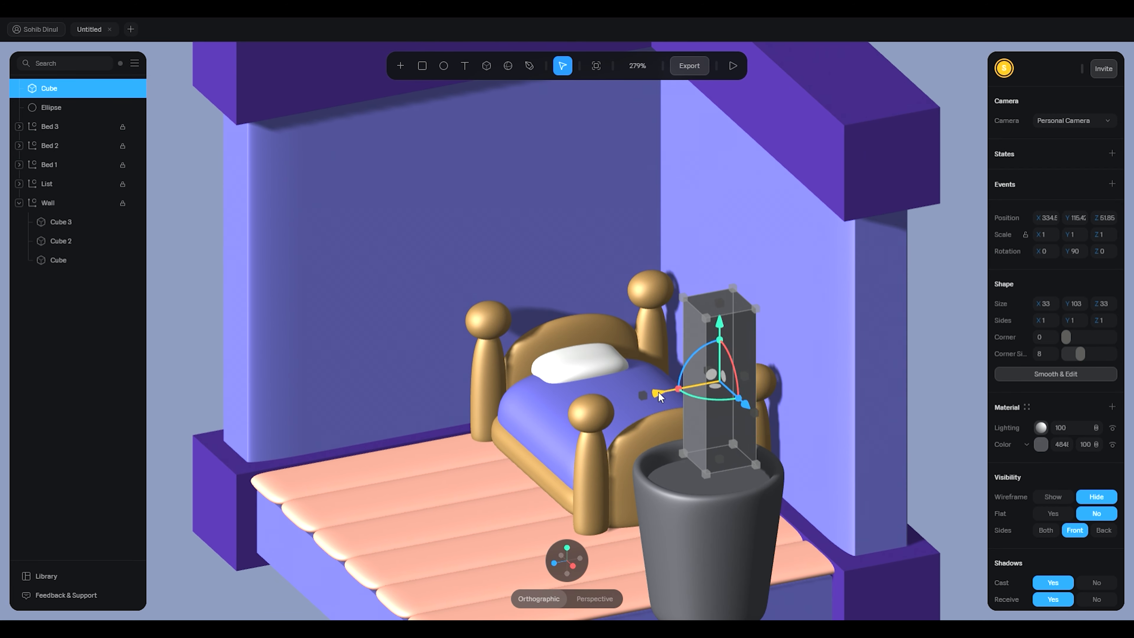
Convert the tall cube to a smooth mesh at subdivision level 5 and move its side faces to slim it to about 25 × 17
left_click(1056, 376)
left_click_drag(1081, 359, 1111, 360)
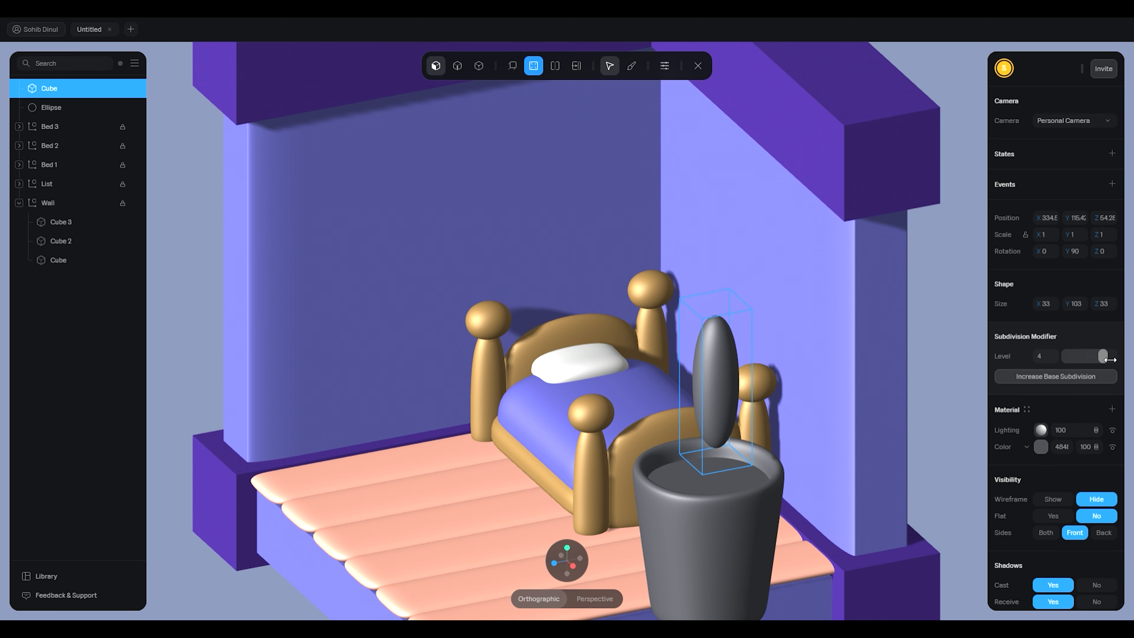
middle_click_drag(849, 388, 752, 440)
left_click(921, 390)
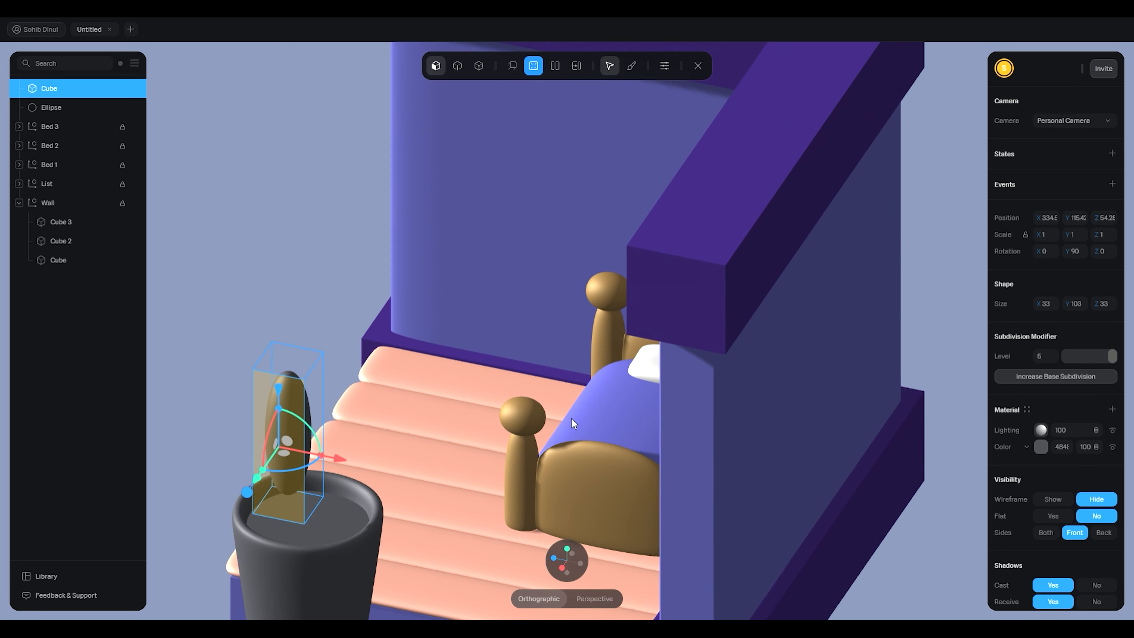
scroll(572, 422, "down", 3)
left_click_drag(311, 462, 320, 455)
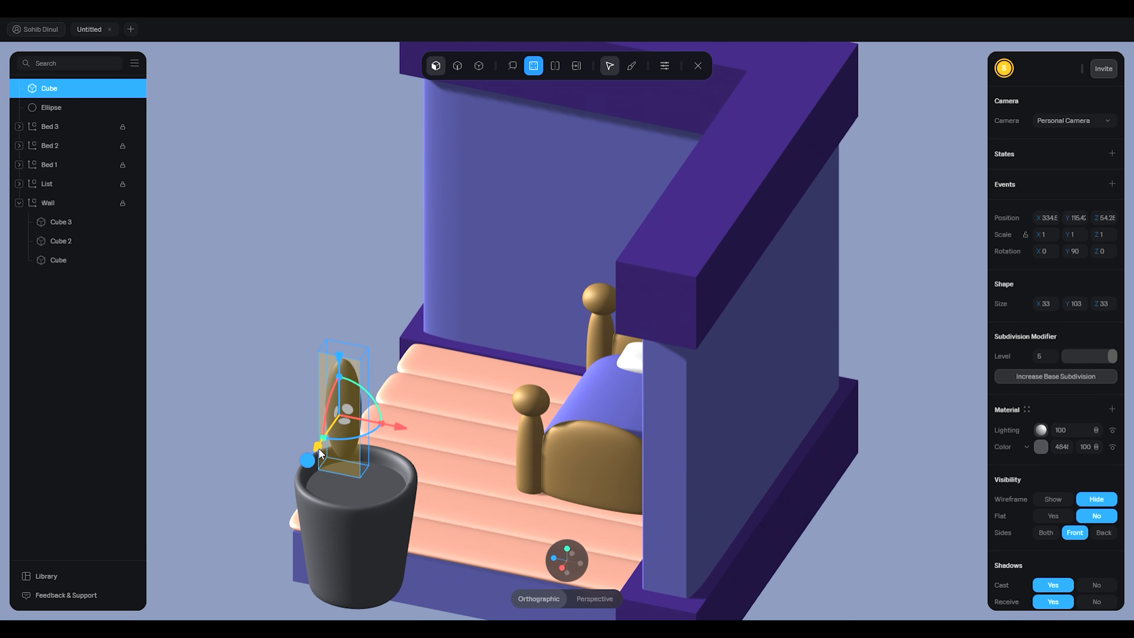
left_click(505, 483)
left_click(367, 383)
left_click_drag(432, 432, 422, 430)
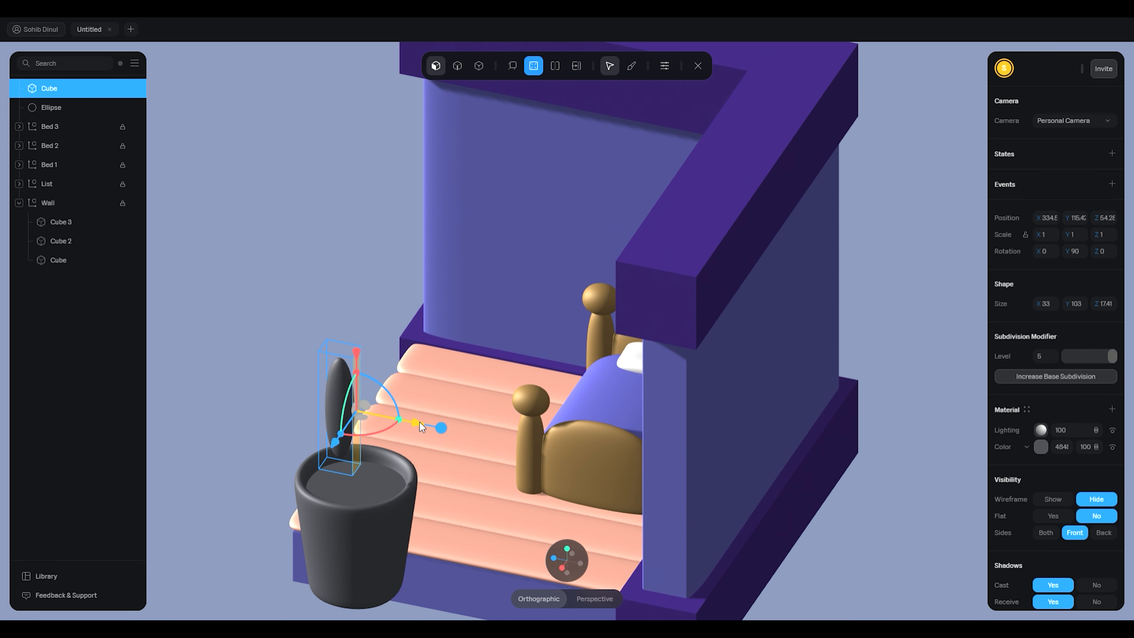
left_click(750, 466)
key("Escape")
Select the bucket, its inner disc and the leaf shape together and move them along the X axis into the room
left_click_drag(534, 458, 572, 473, "alt")
left_click(828, 511)
scroll(594, 430, "down", 5)
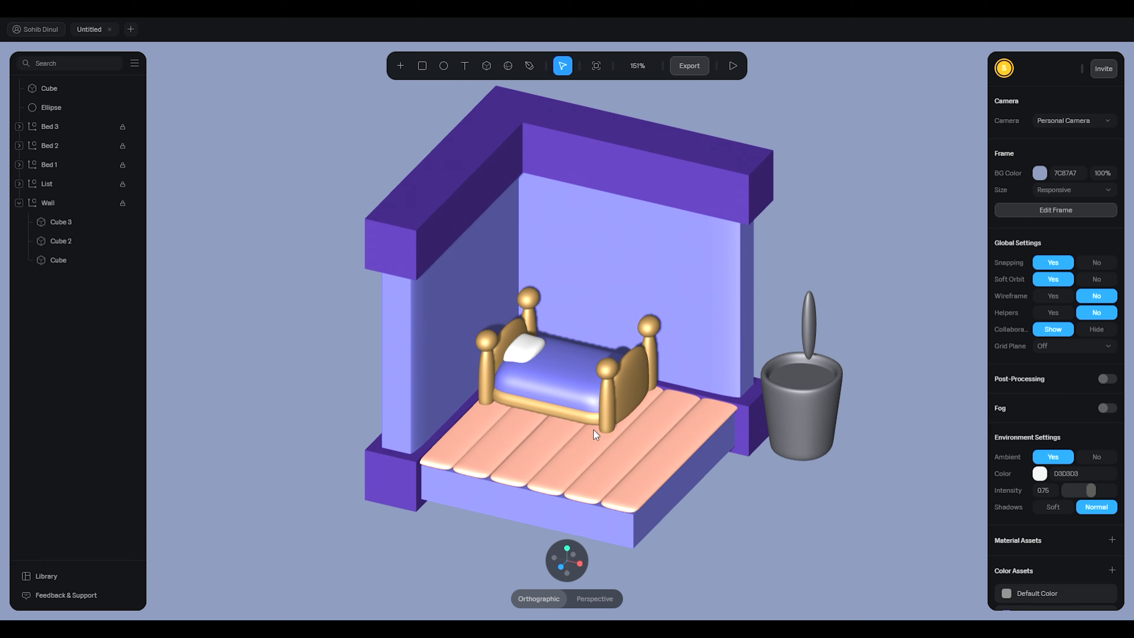
left_click_drag(912, 370, 946, 366, "alt")
left_click_drag(742, 232, 851, 404)
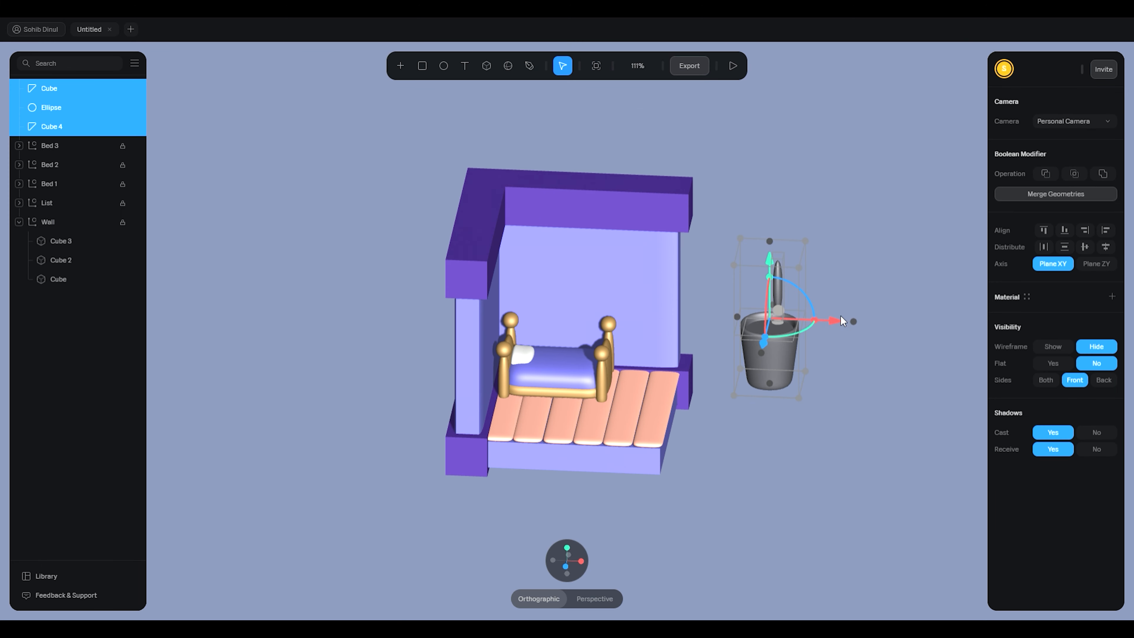
left_click_drag(835, 328, 705, 319)
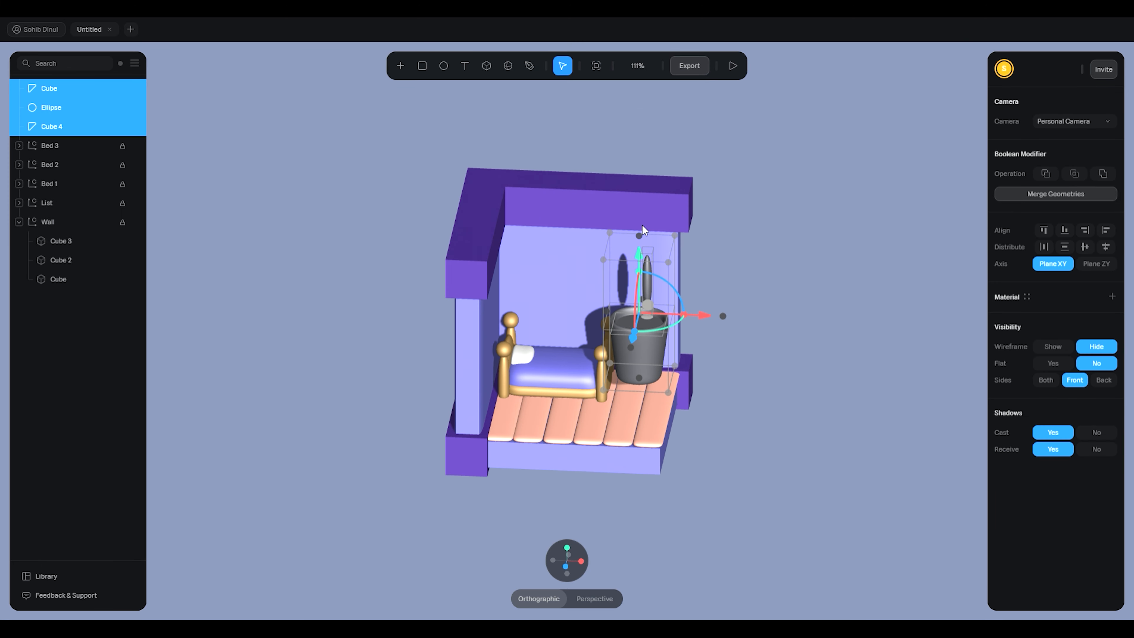
Lower the bucket assembly to the floor and scale it down uniformly to about 40% of its size, working from the side view
left_click_drag(780, 257, 745, 239, "alt")
left_click(567, 563)
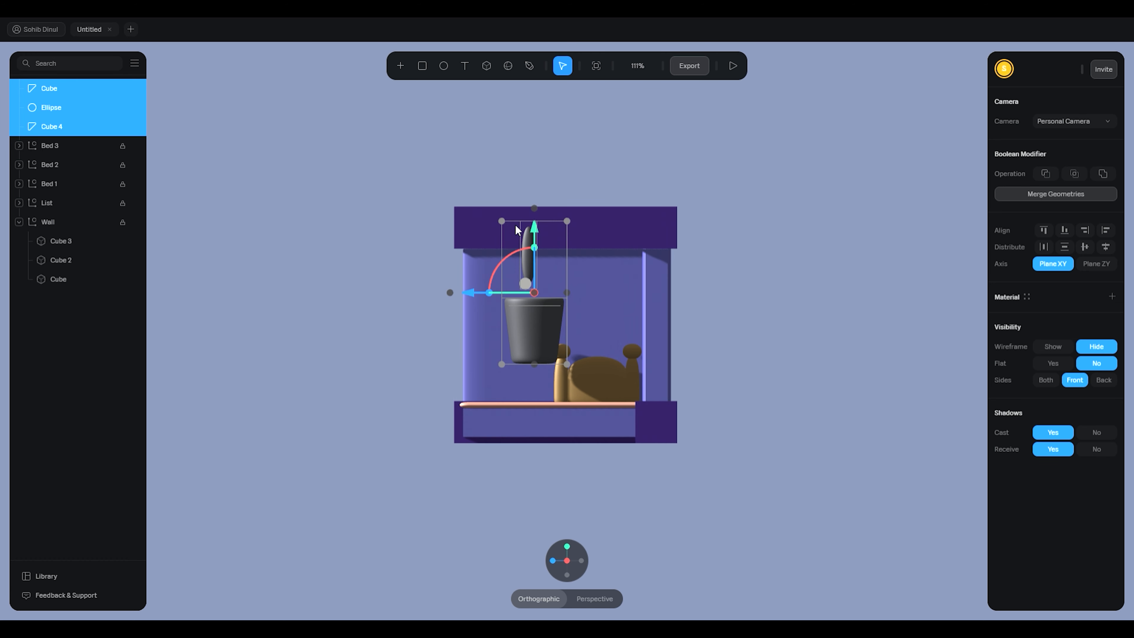
left_click_drag(535, 230, 534, 268)
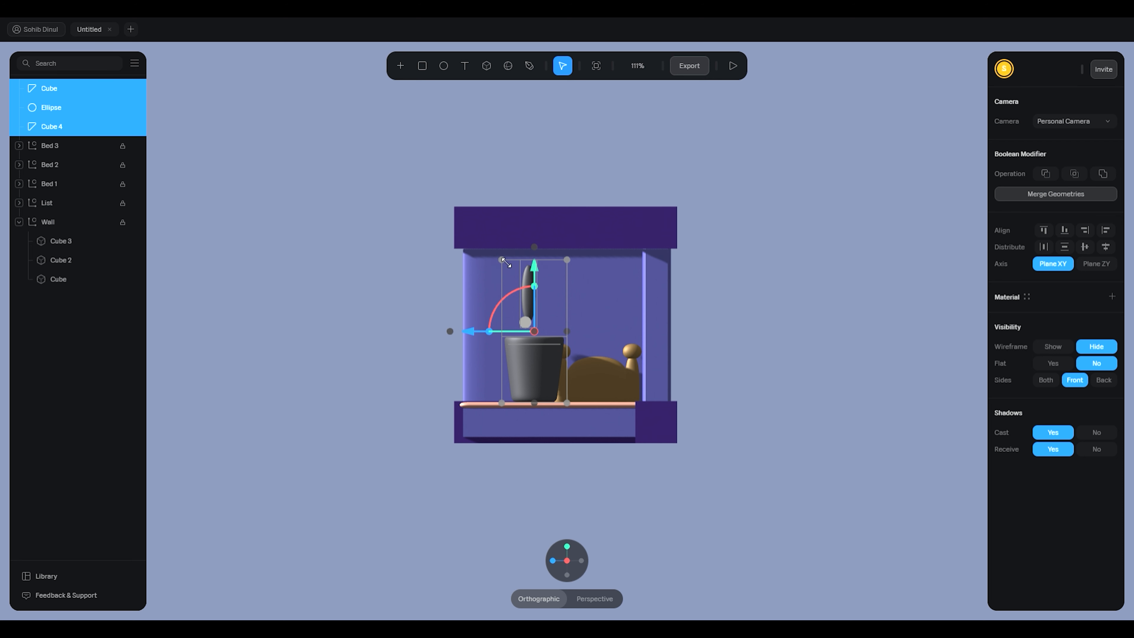
left_click_drag(535, 287, 536, 318)
left_click_drag(538, 268, 535, 310)
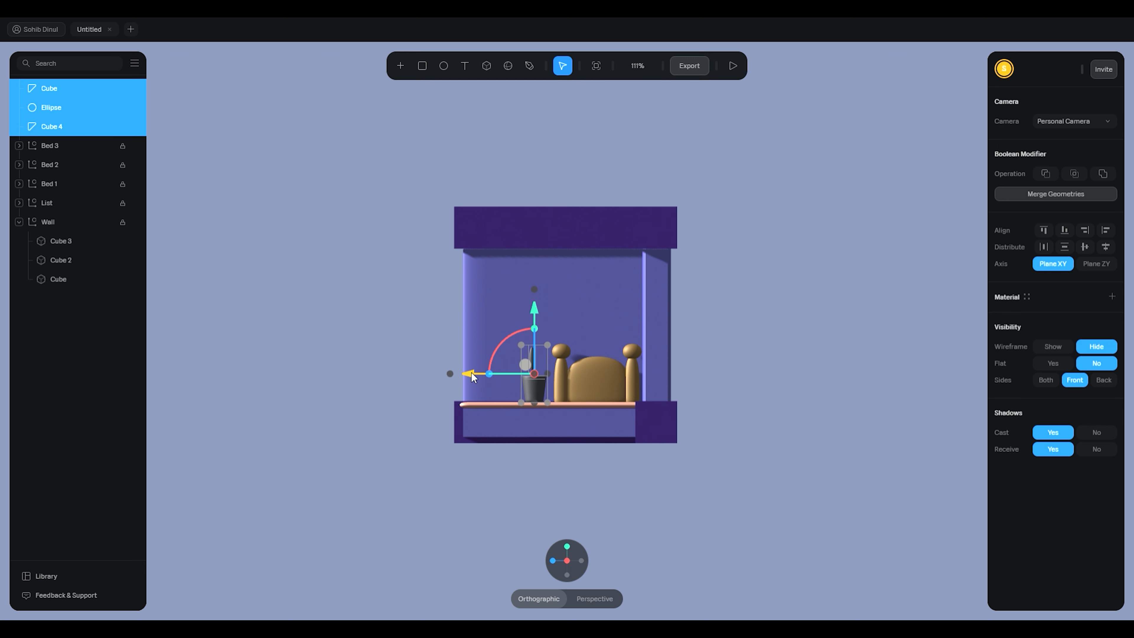
Slide the bucket assembly along the Z axis to the foot of the bed, close to the side wall
left_click_drag(473, 376, 552, 390)
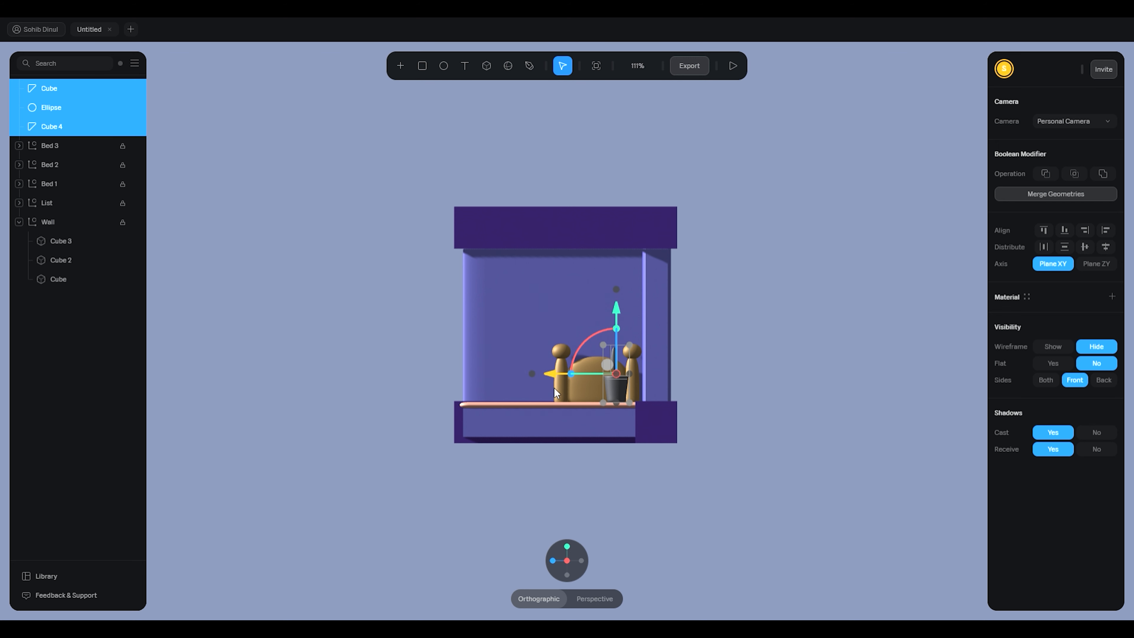
left_click(814, 371)
left_click_drag(747, 378, 773, 402, "alt")
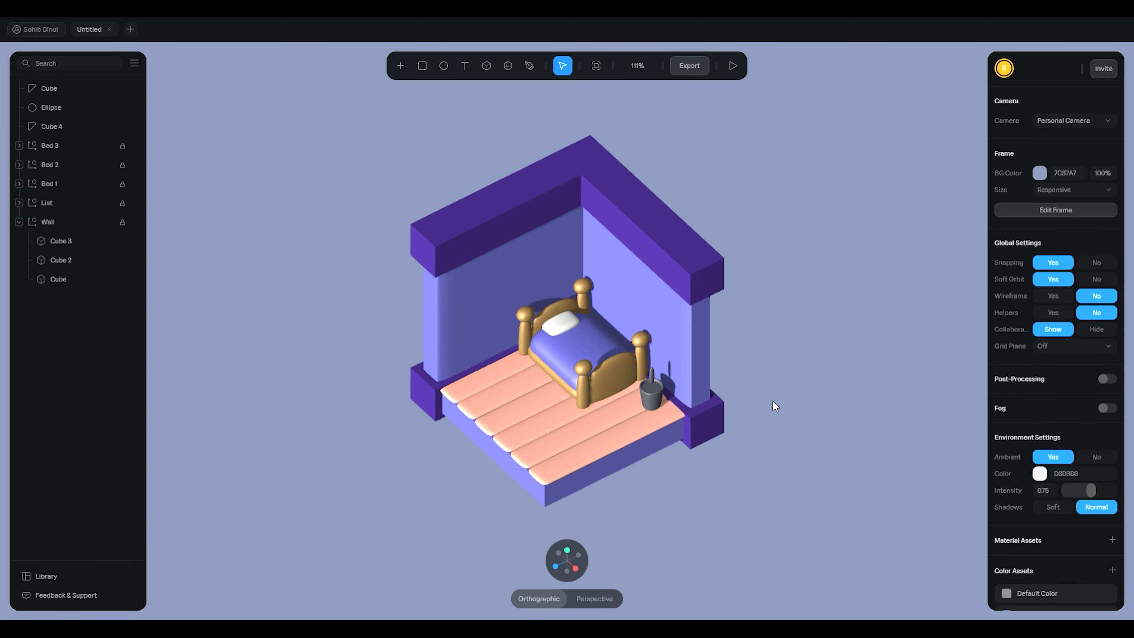
Select the bucket and the leaf shape and shift them along the X axis slightly closer to the footboard
scroll(671, 405, "up", 3)
scroll(670, 411, "up", 3)
scroll(715, 429, "down", 2)
scroll(759, 460, "up", 5)
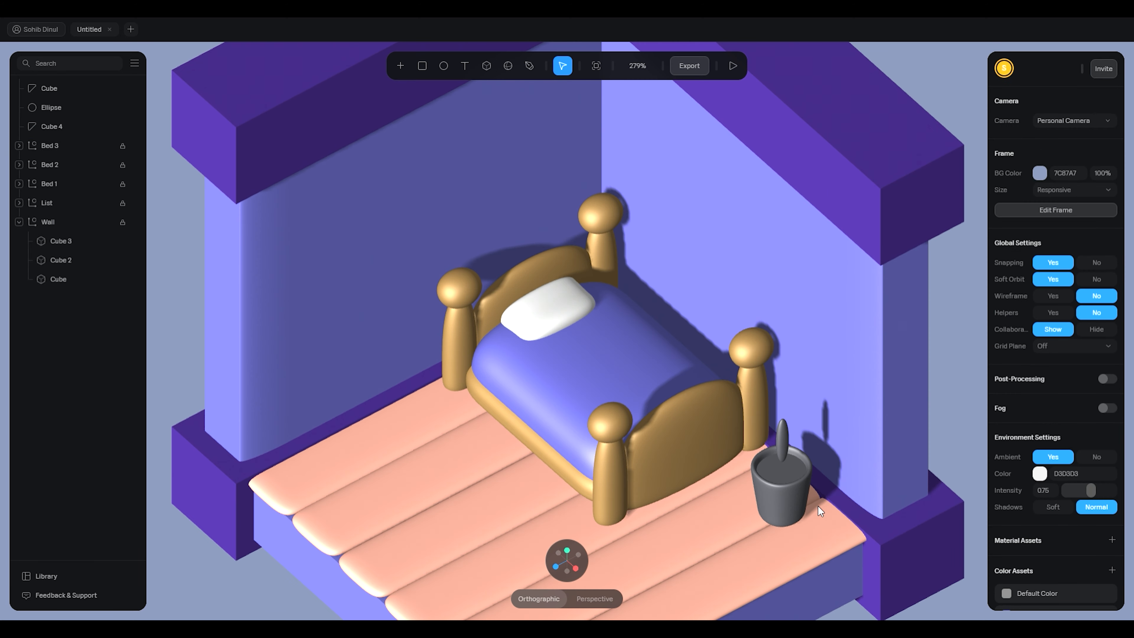
left_click(769, 487)
left_click_drag(788, 430, 788, 428)
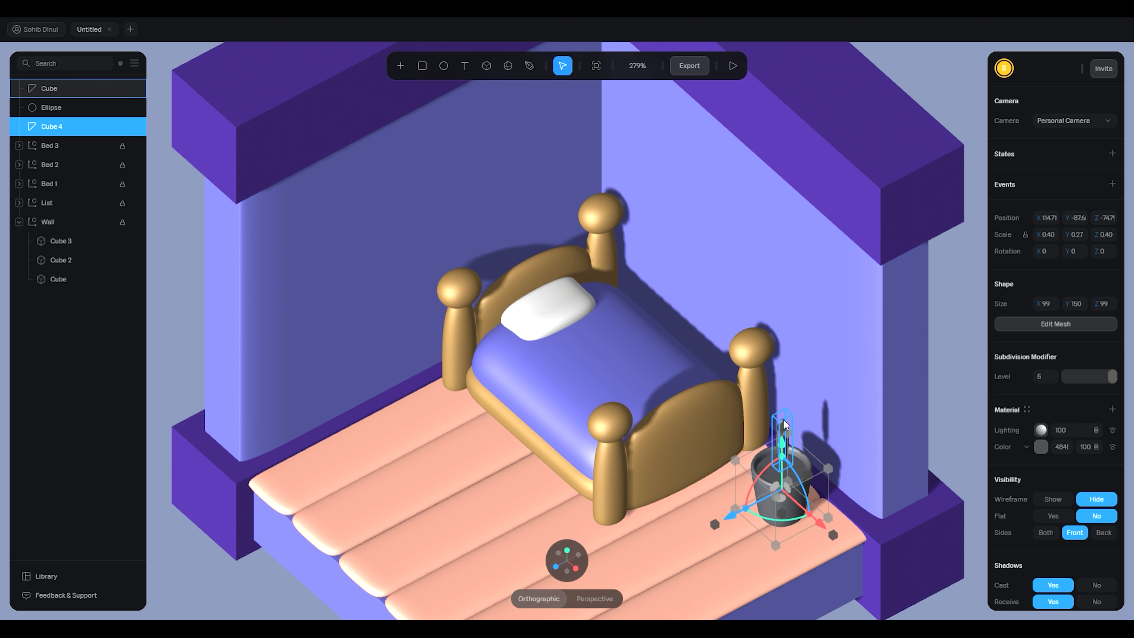
left_click(789, 431, "shift")
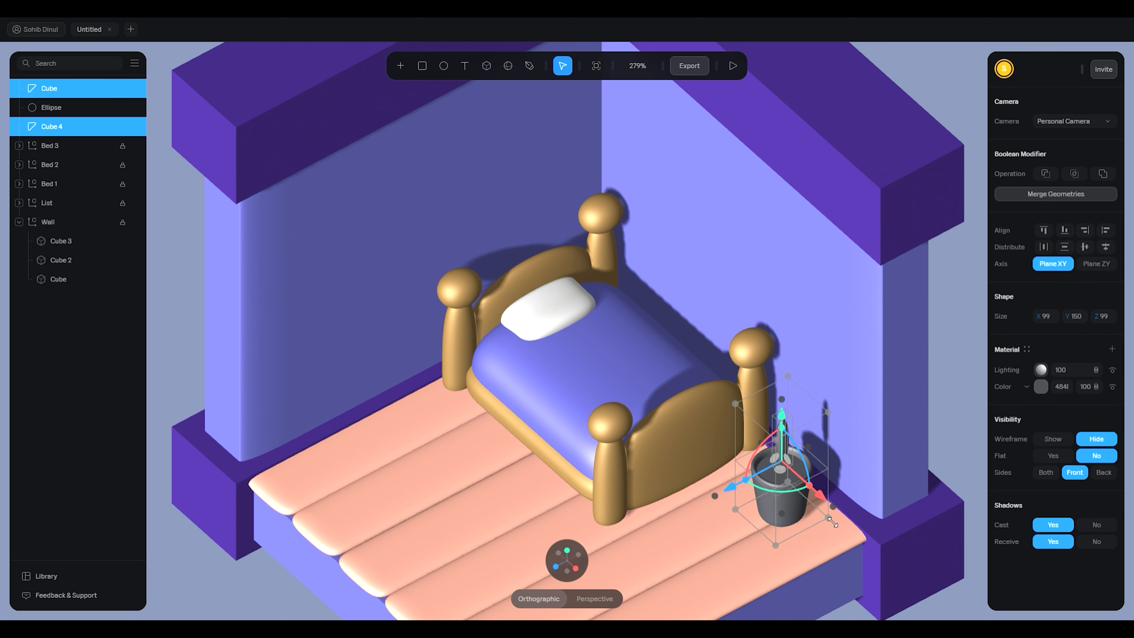
left_click_drag(823, 494, 809, 475)
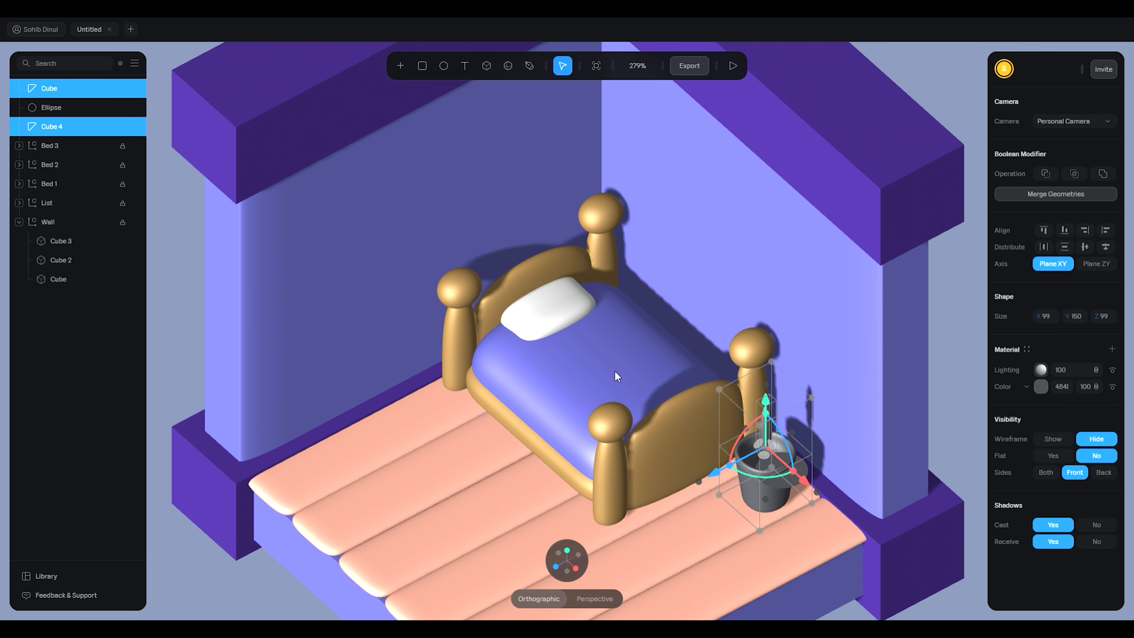
Lower the leaf shape on its own until its base sits inside the bucket
middle_click_drag(683, 353, 653, 331)
left_click(884, 423)
scroll(668, 503, "up", 1)
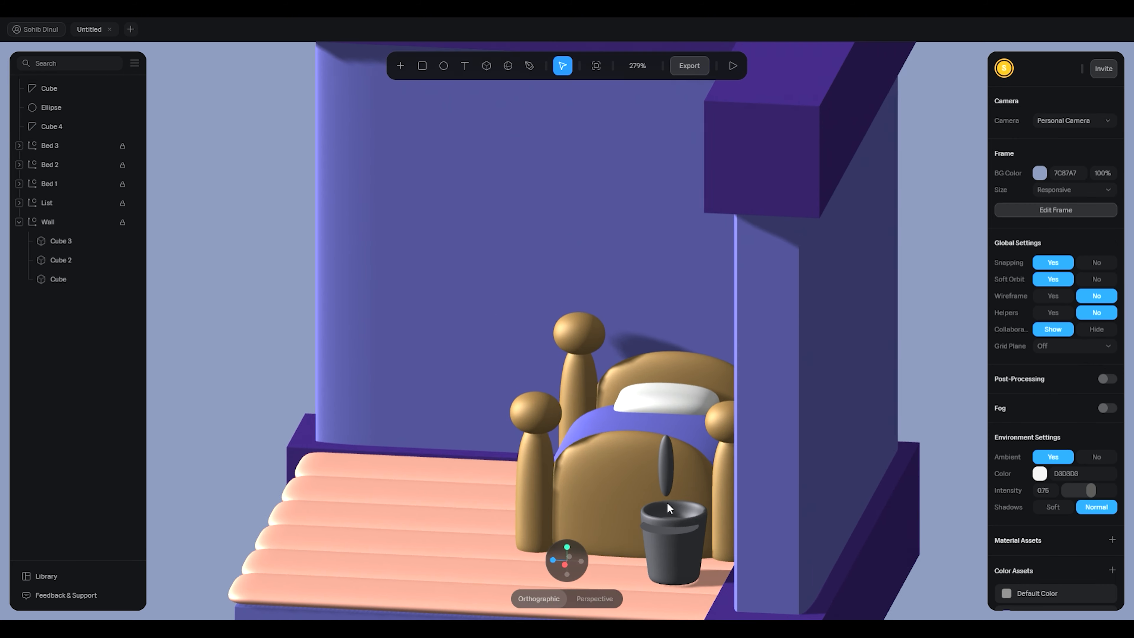
scroll(667, 503, "up", 3)
middle_click_drag(787, 474, 842, 447)
left_click(804, 426)
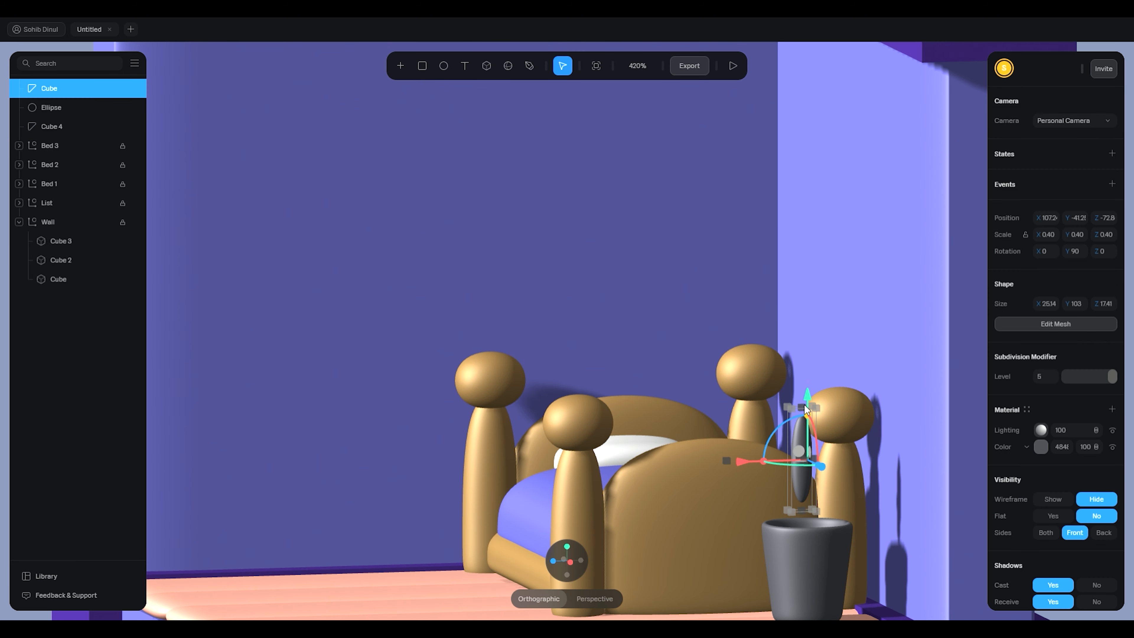
left_click_drag(809, 396, 807, 451)
Add an edge loop around the lower part of the leaf mesh, just above the bucket's rim
middle_click_drag(851, 384, 892, 389)
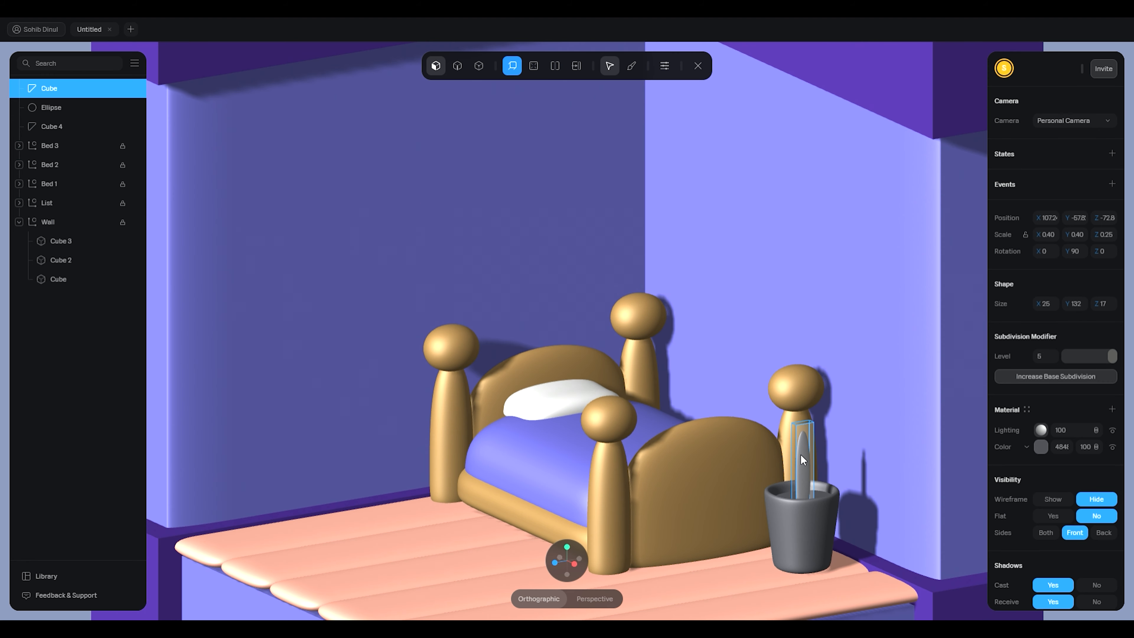
left_click(555, 65)
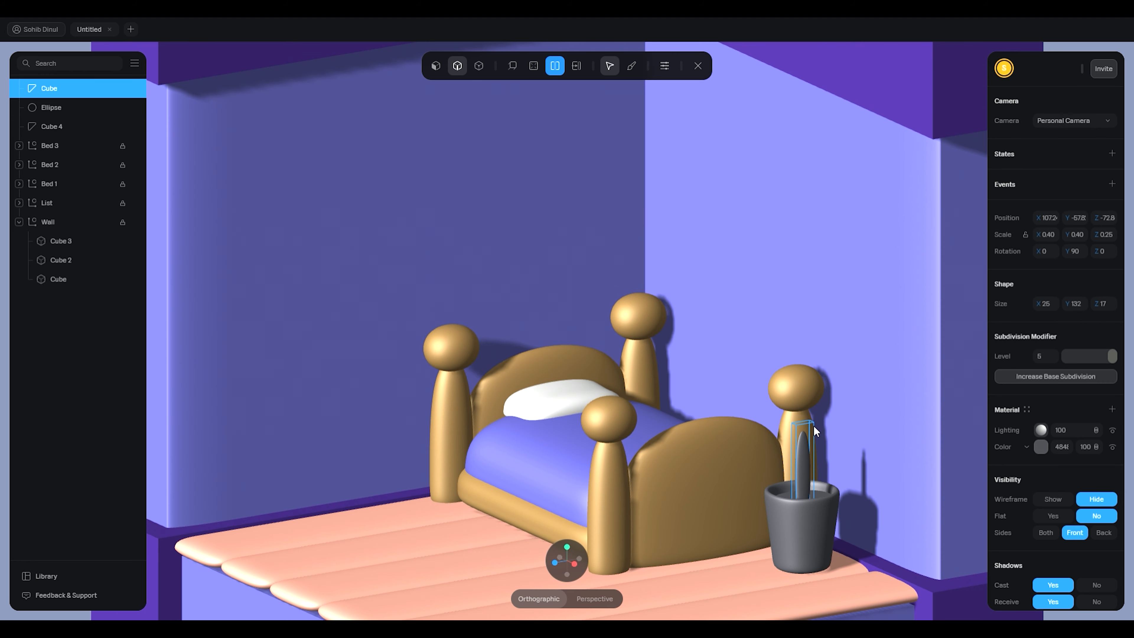
left_click(806, 476)
left_click_drag(802, 419, 813, 463)
key("b")
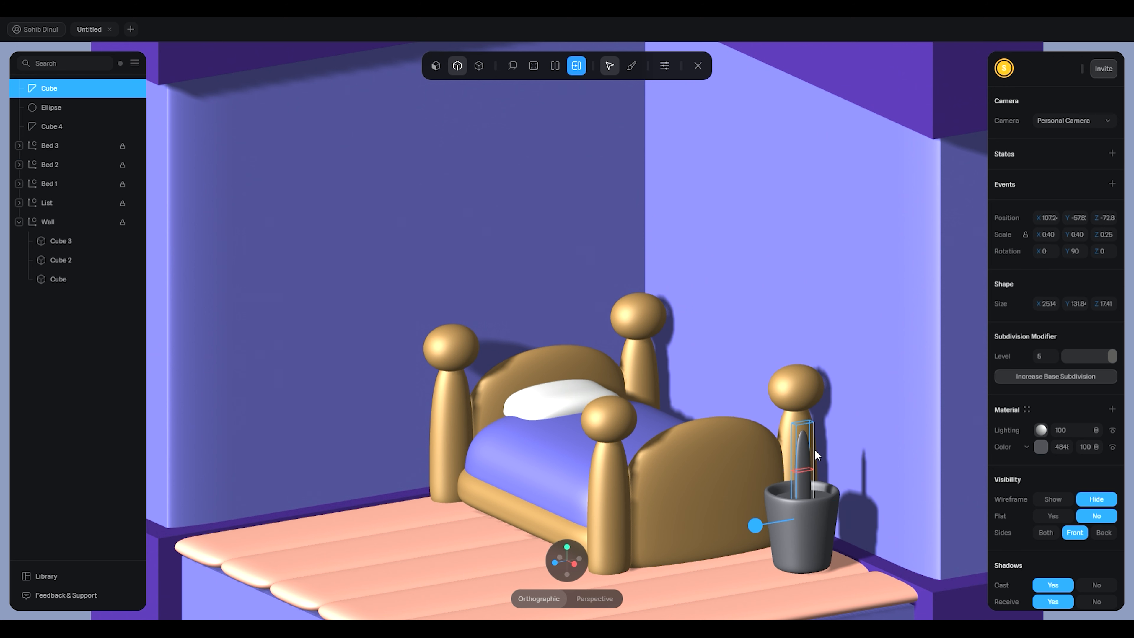
key("l")
left_click(812, 472)
scroll(850, 475, "up", 3)
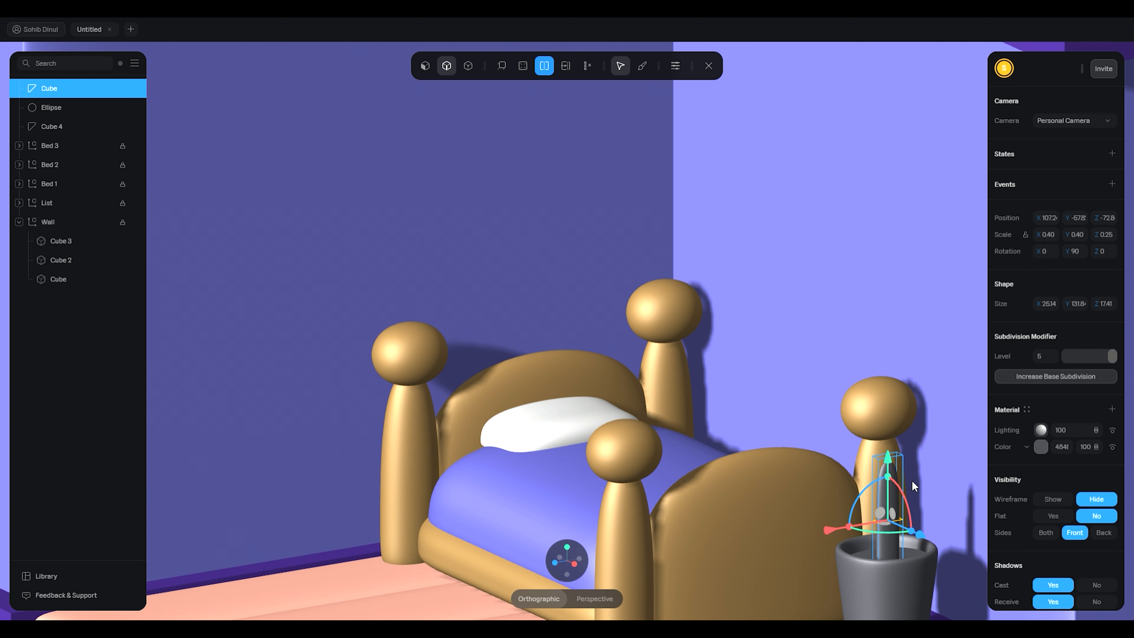
Move the top face of the leaf mesh to bring the leaf's height to about 181
middle_click_drag(893, 469, 888, 441)
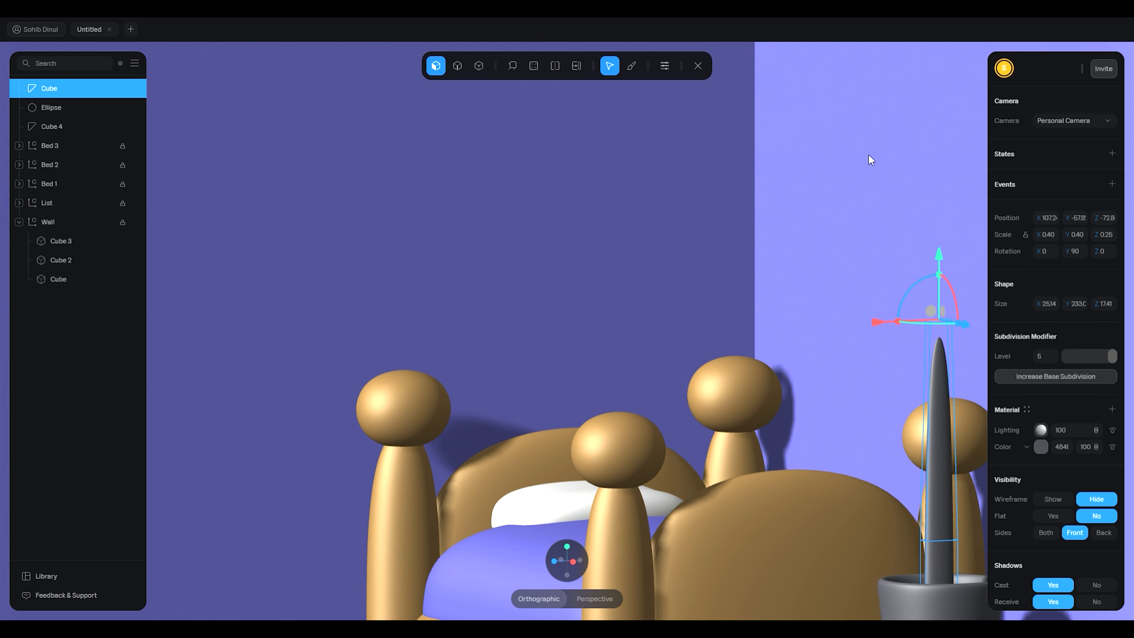
middle_click_drag(868, 153, 956, 238)
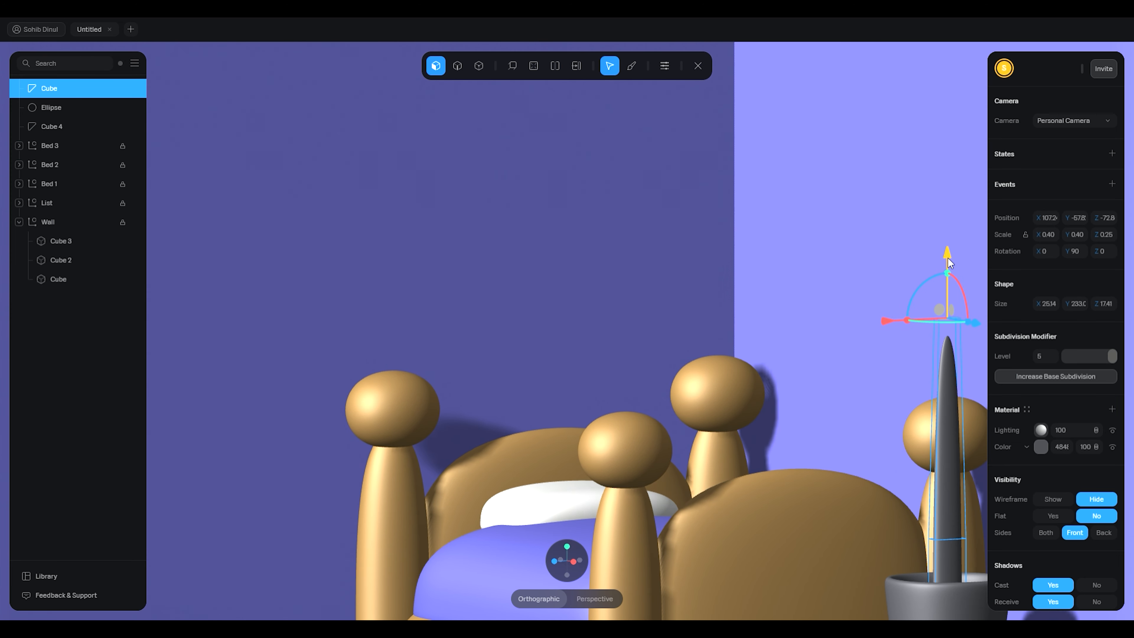
left_click_drag(949, 263, 949, 333)
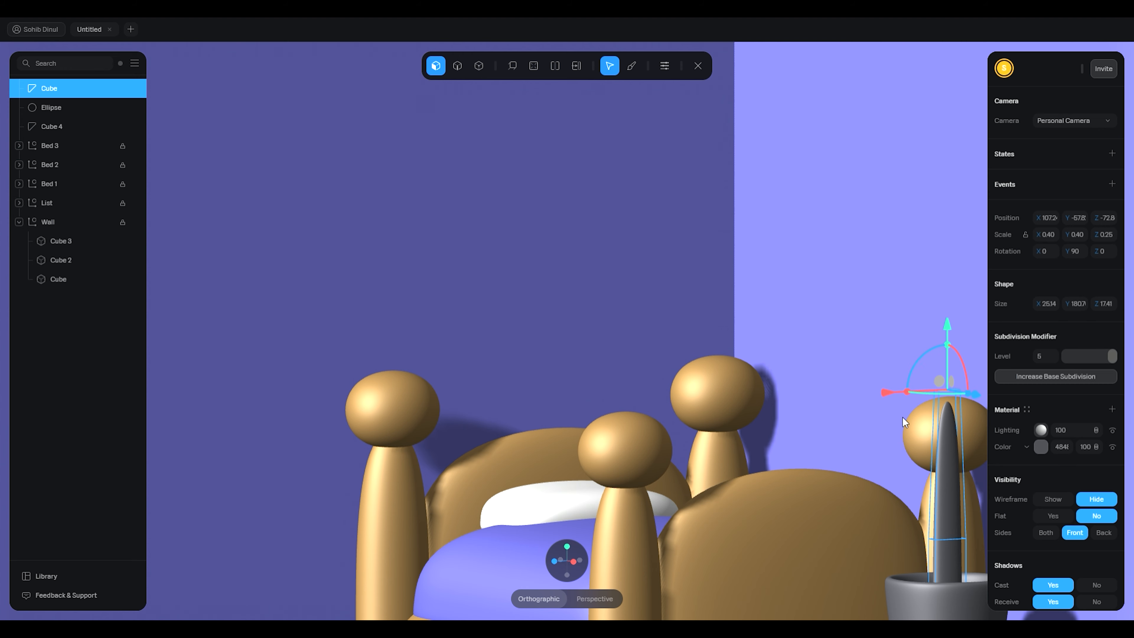
Select the leaf mesh's top face and move it along the Z axis away from the bed until the leaf's depth is about 55
middle_click_drag(902, 418, 842, 417)
left_click(478, 66)
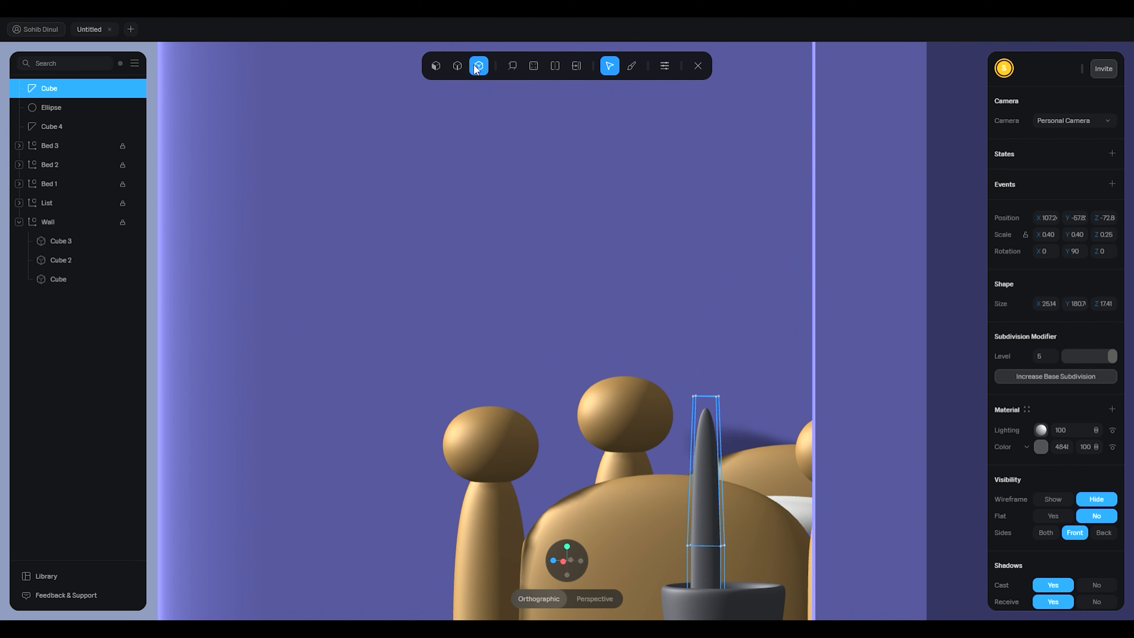
left_click(711, 396)
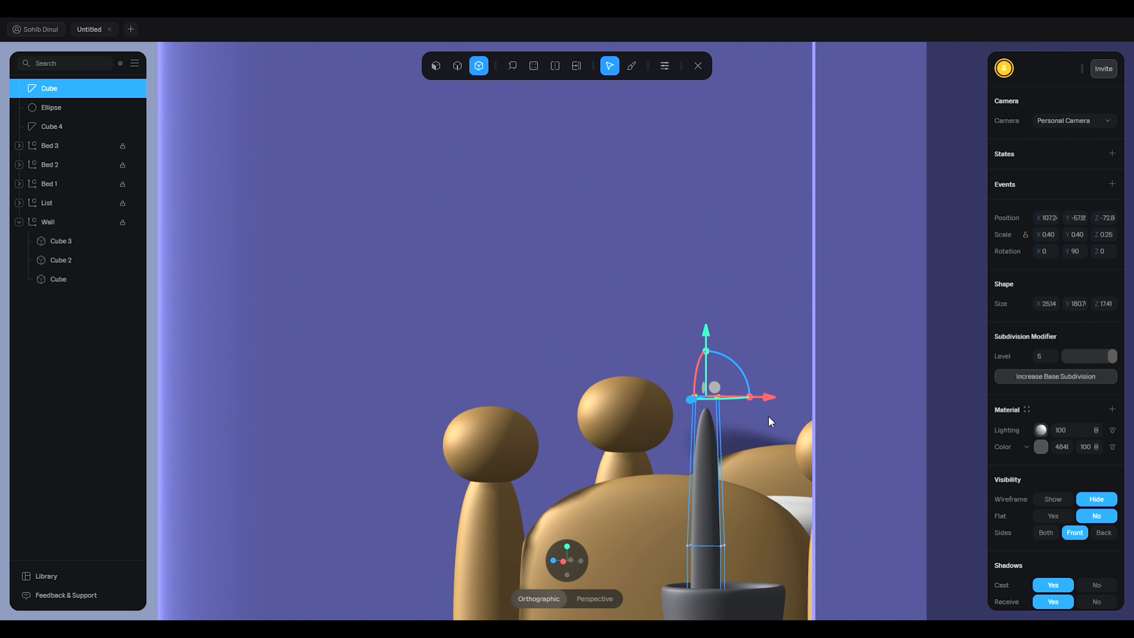
left_click(512, 67)
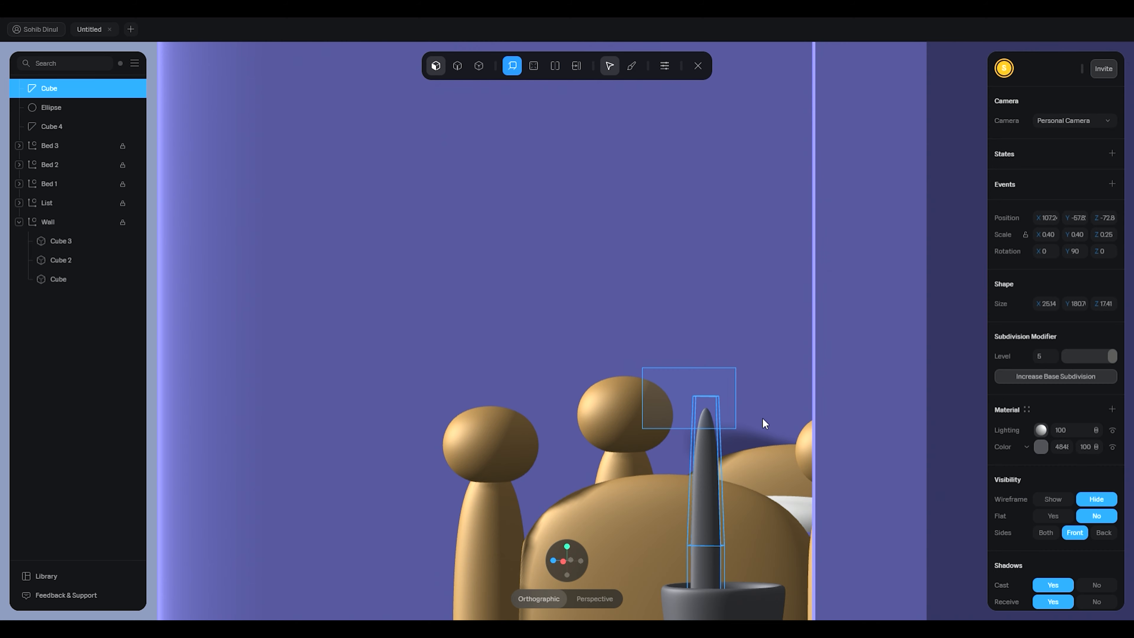
left_click(718, 397)
middle_click_drag(760, 335, 912, 326)
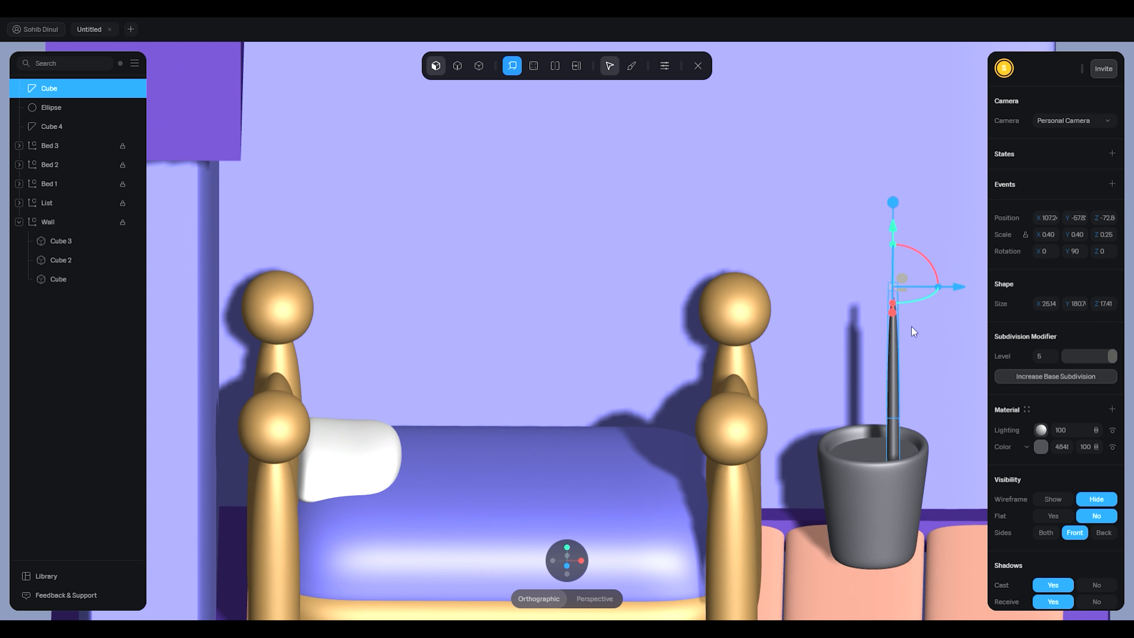
left_click_drag(956, 288, 990, 298)
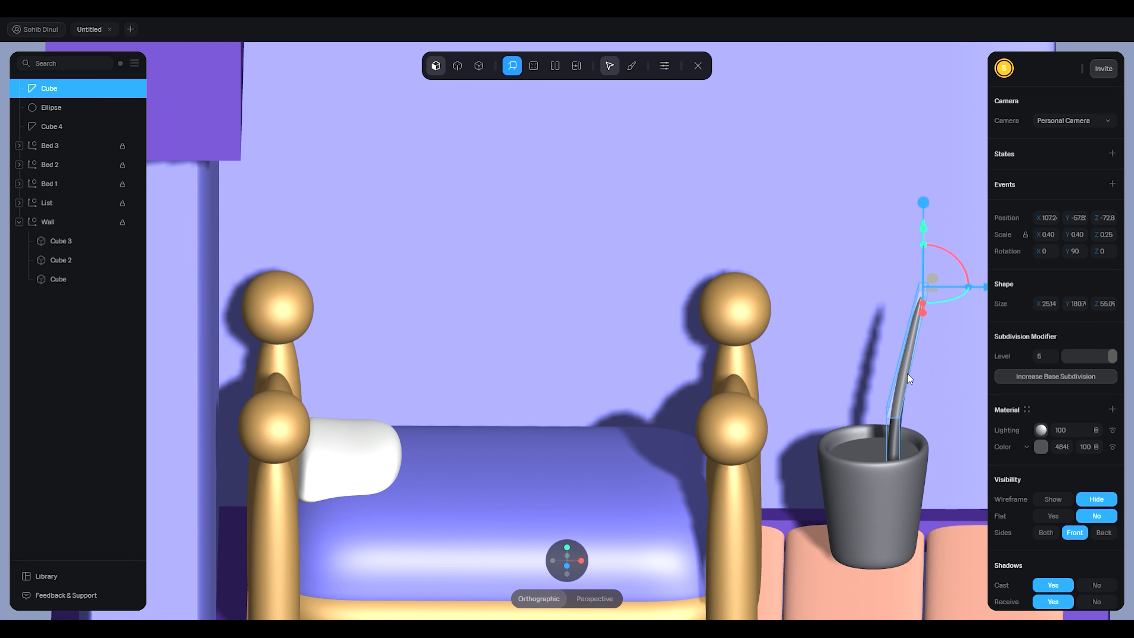
Add an edge loop partway up the leaf, shift it slightly toward the bed to curve the leaf, and finish mesh editing
mouse_move(947, 357)
middle_mouse_down()
mouse_move(938, 357)
mouse_move(948, 351)
middle_mouse_up()
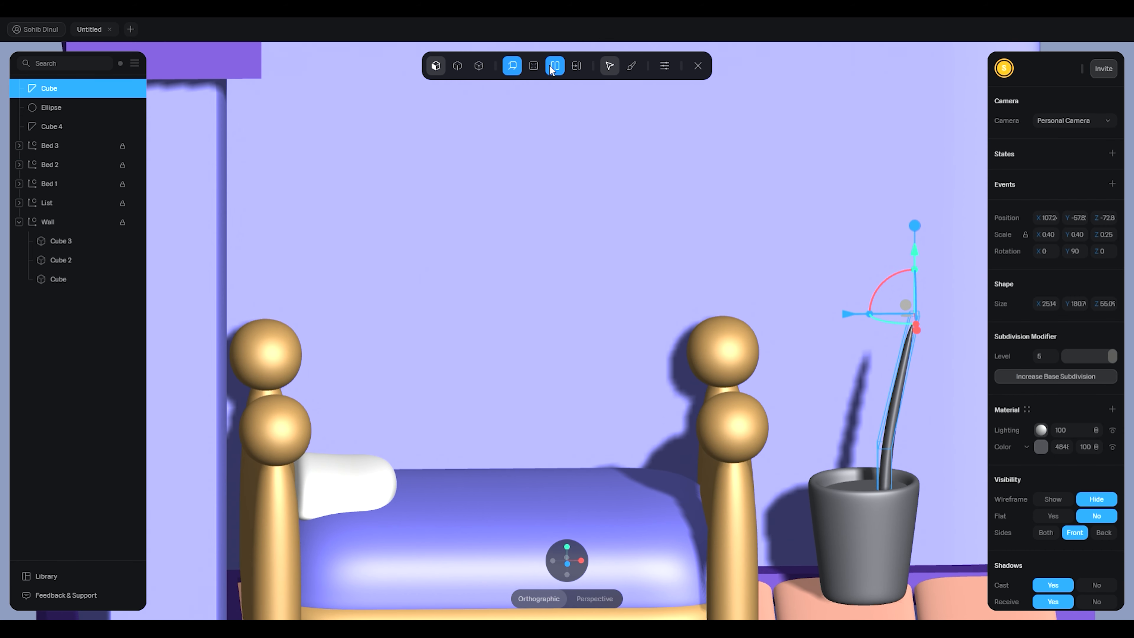
left_click(555, 65)
left_click(900, 387)
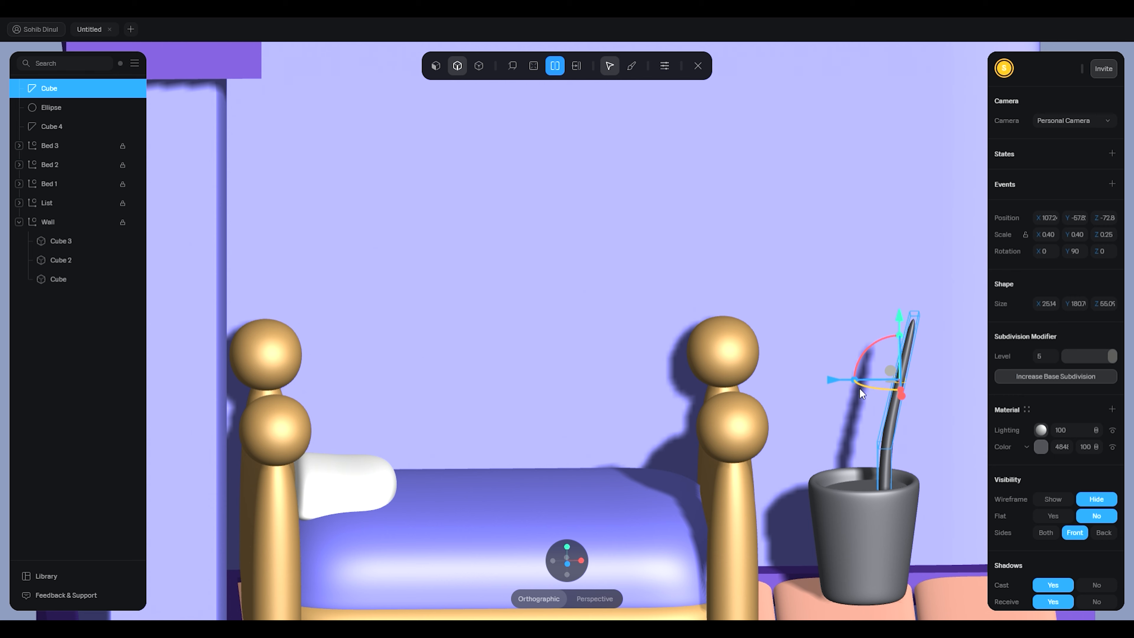
left_click_drag(830, 382, 827, 382)
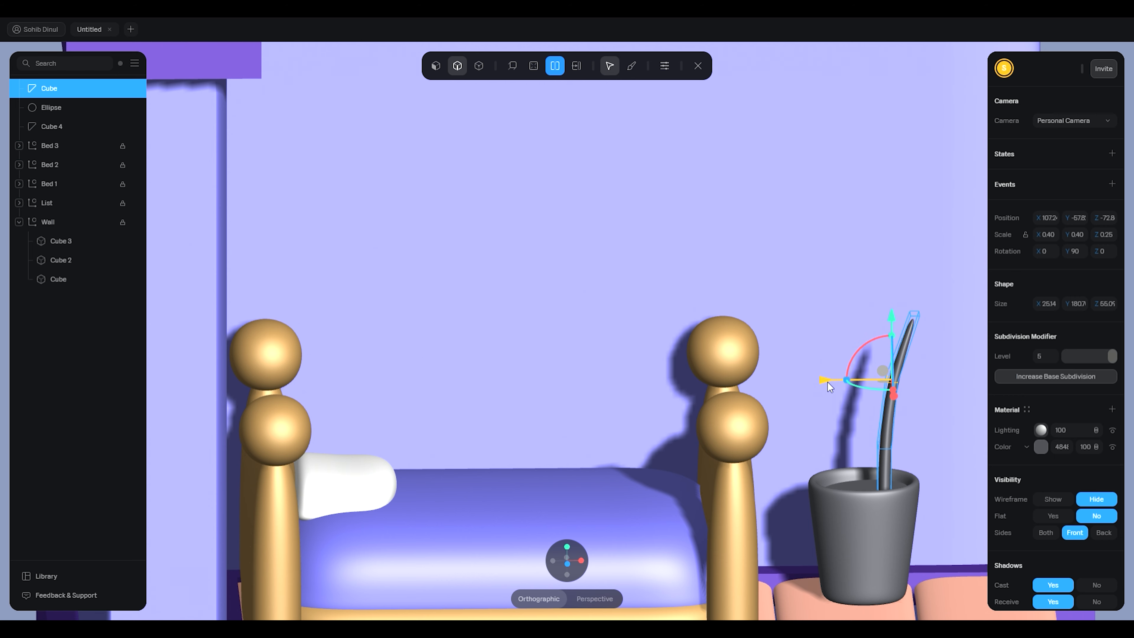
left_click(903, 277)
left_click(903, 277)
left_click_drag(903, 277, 858, 267, "alt")
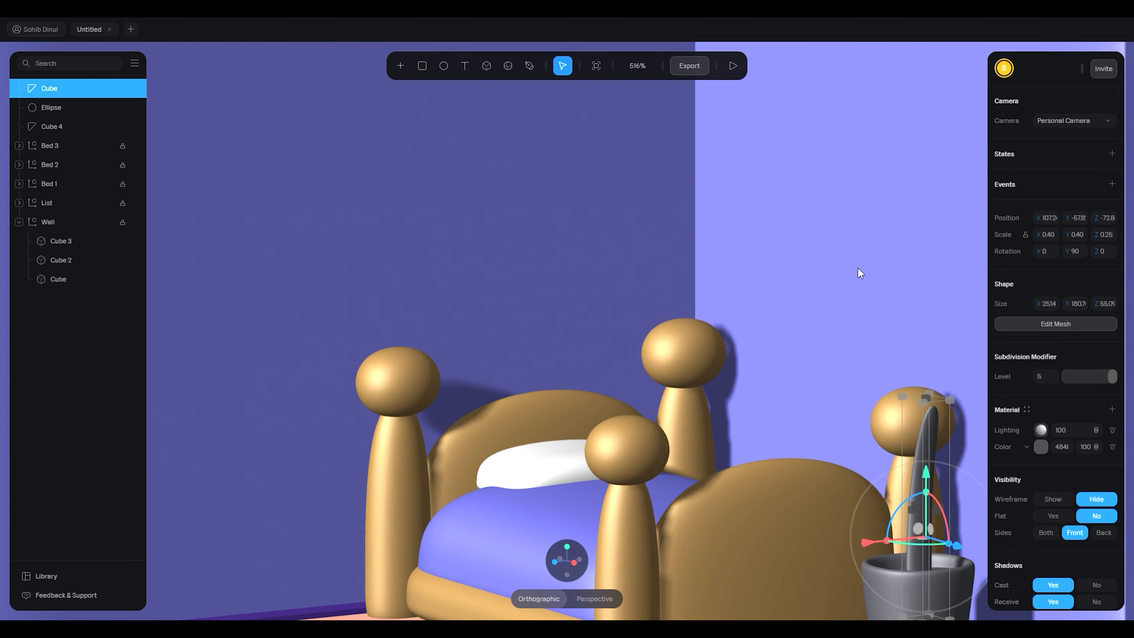
Scale the leaf down to about 0.21 in Y and 0.19 in Z to make it shorter and narrower
scroll(752, 308, "down", 5)
left_click(902, 402)
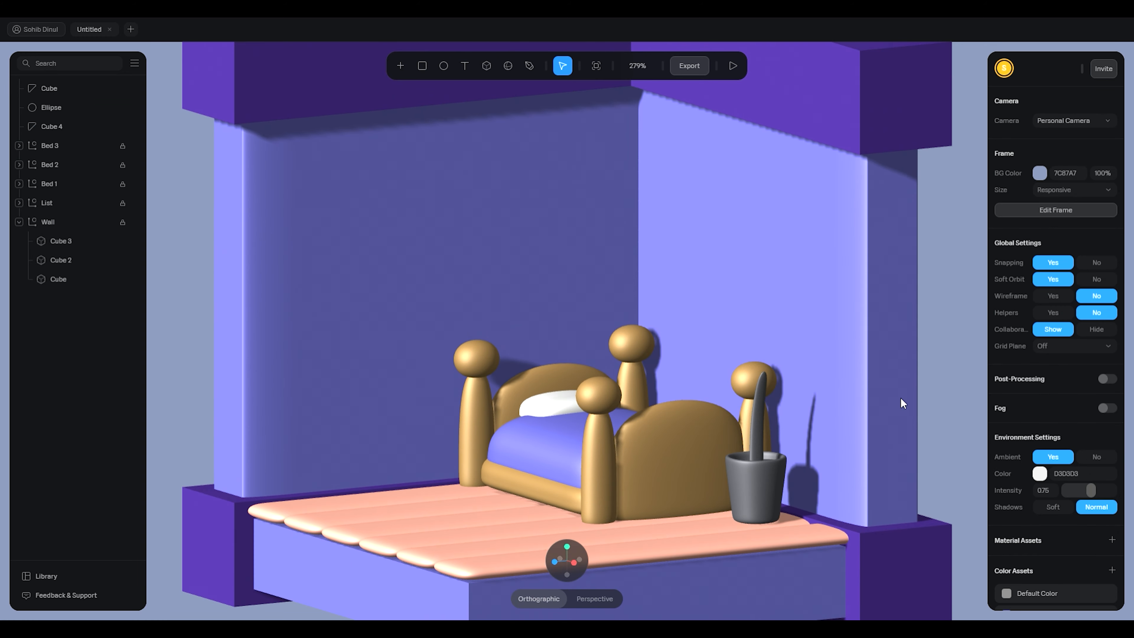
left_click(767, 395)
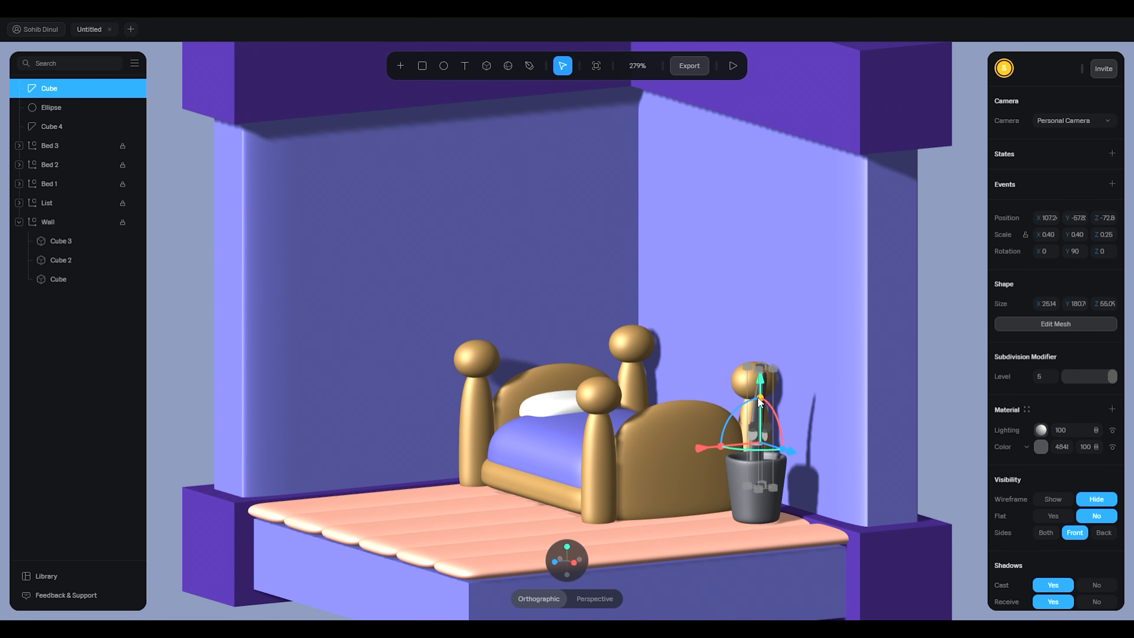
left_click_drag(760, 400, 862, 422)
left_click(885, 408)
scroll(761, 390, "up", 5)
left_click(861, 385)
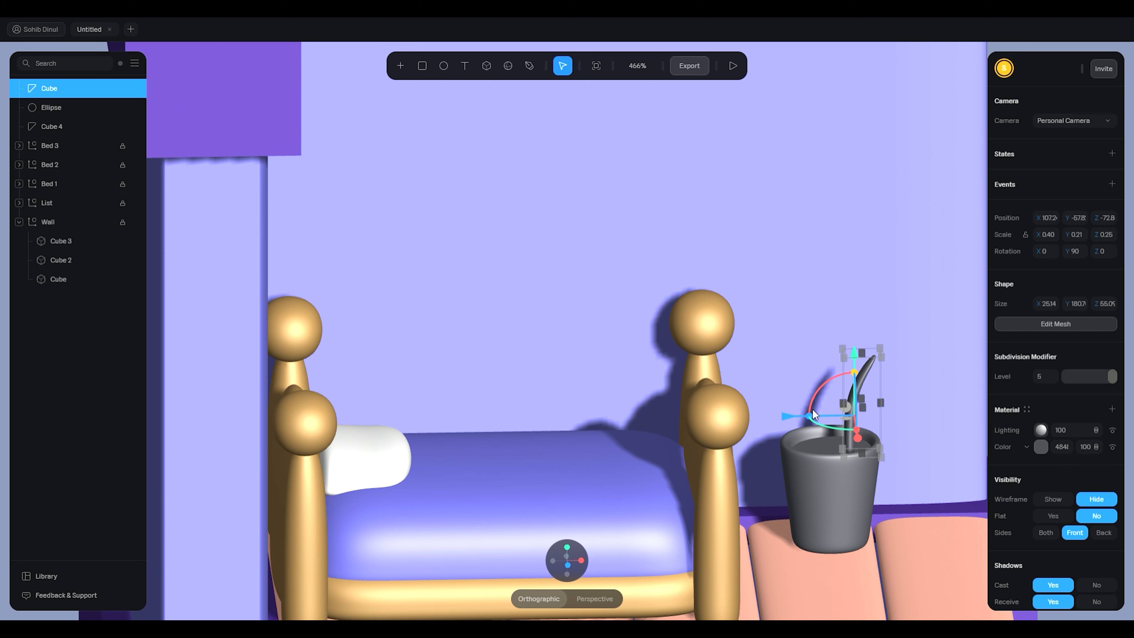
left_click_drag(809, 413, 818, 413)
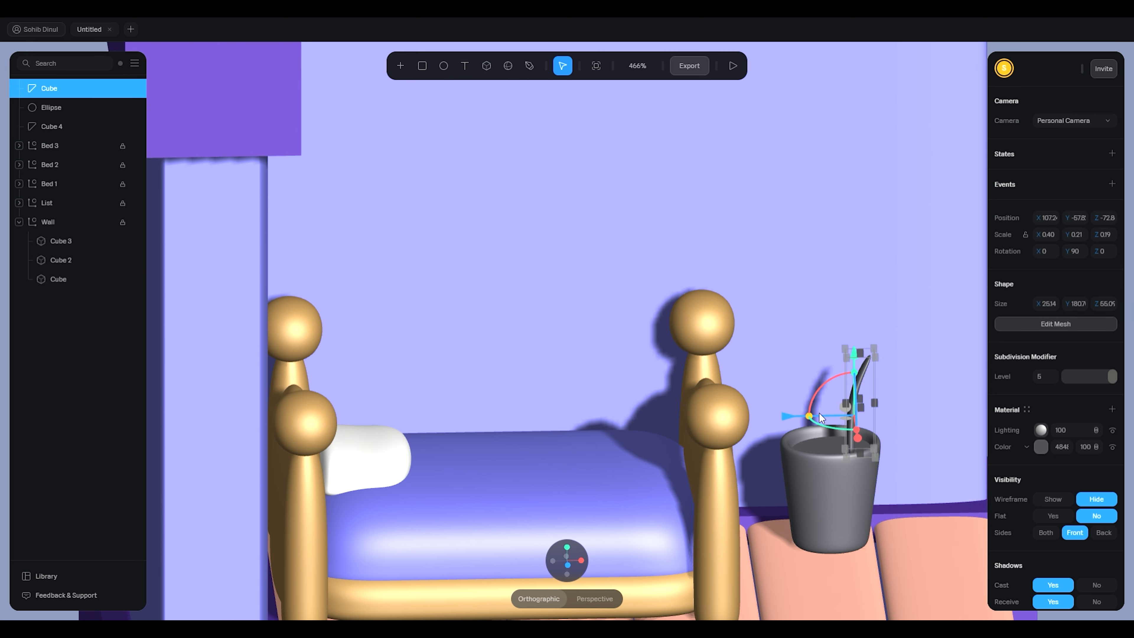
Duplicate the leaf, rotate the copy to about 0° around Y, and move it inside the bucket to about X 101, Z -66
left_click(917, 395)
middle_click_drag(917, 395, 889, 410)
left_click_drag(756, 320, 719, 223)
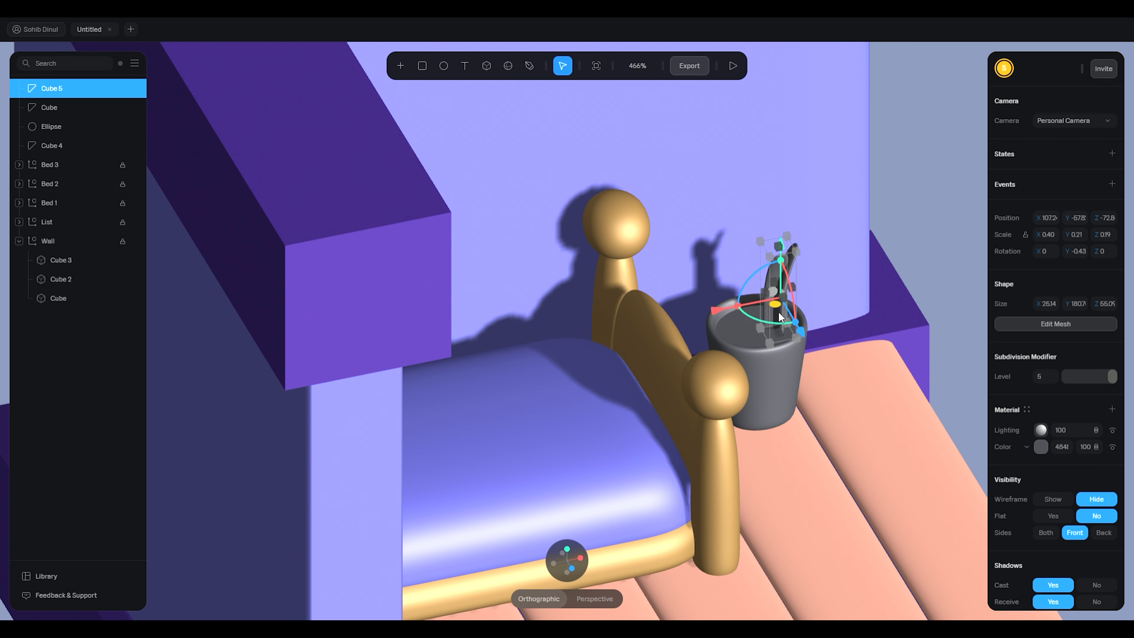
left_click_drag(717, 305, 701, 309)
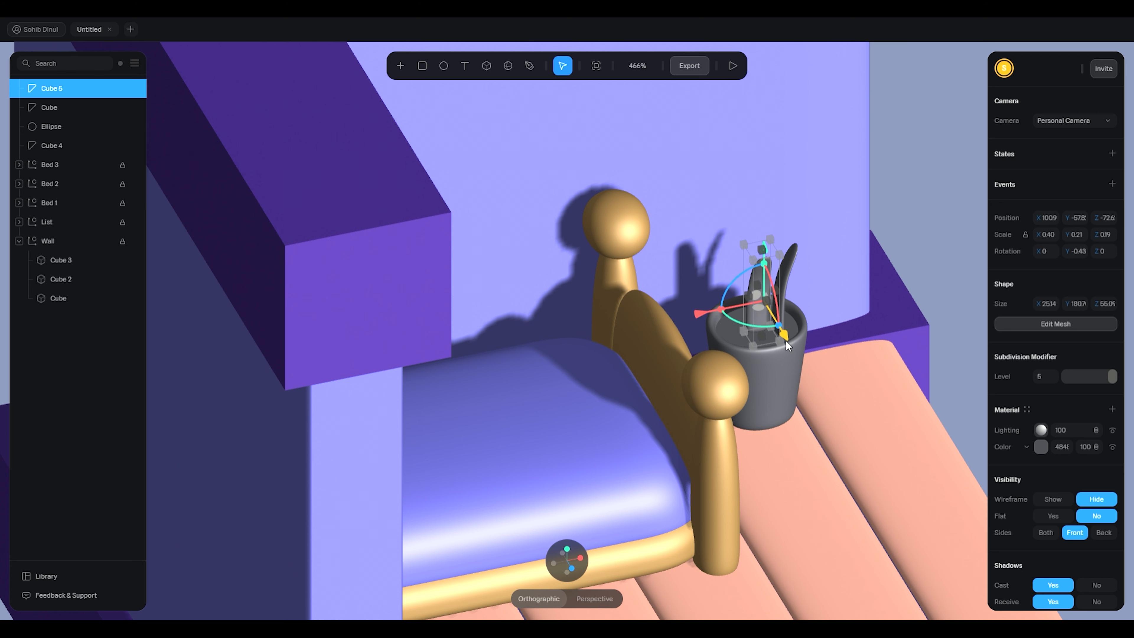
left_click_drag(786, 340, 790, 347)
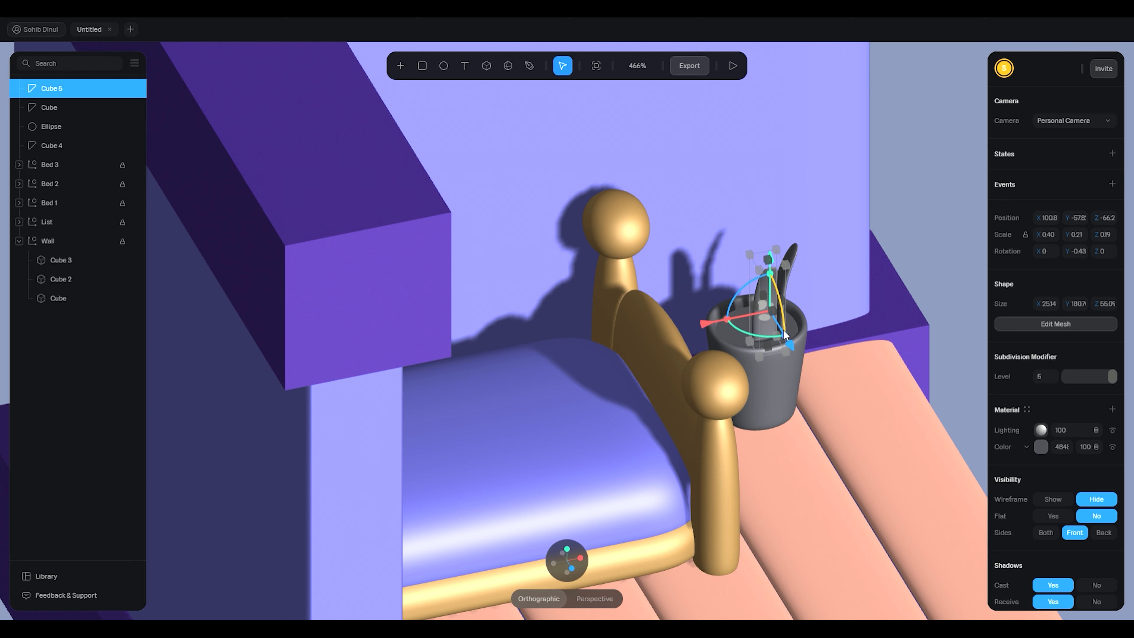
Duplicate the second leaf, rotate the copy by -90° around Y, and move it toward the bed side of the bucket
key("ctrl+d")
left_click_drag(729, 318, 753, 272)
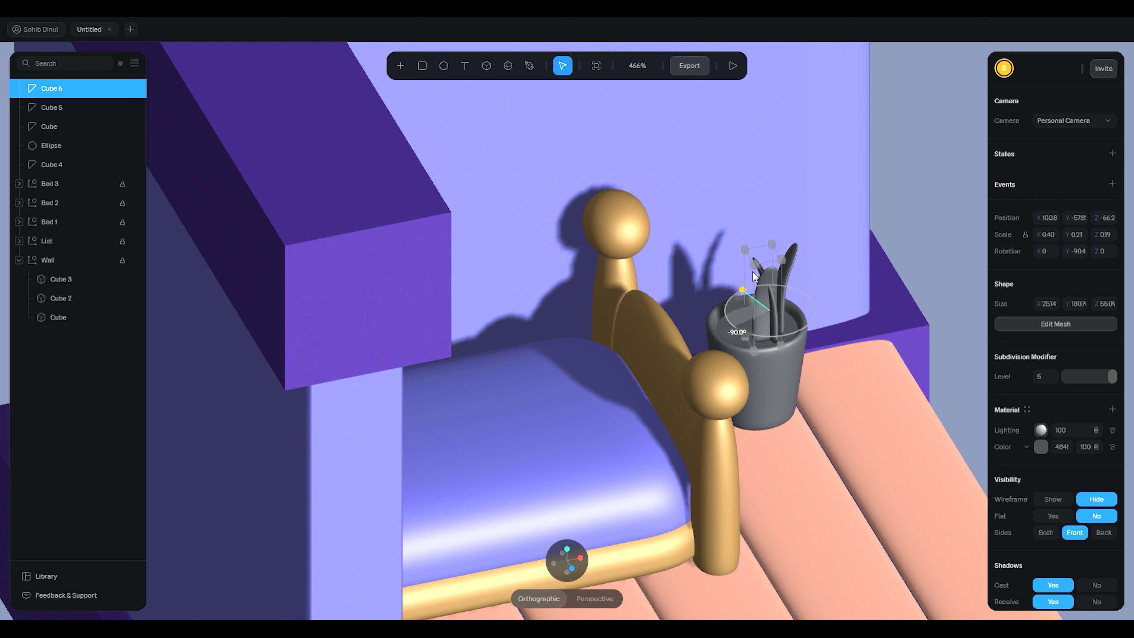
left_click_drag(752, 273, 753, 274)
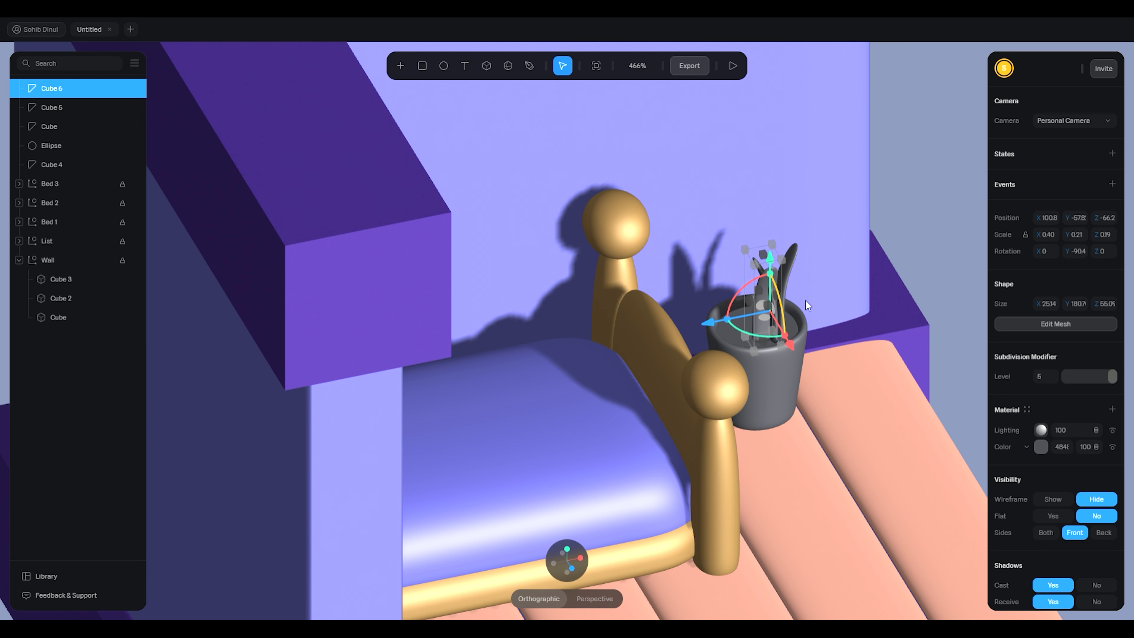
left_click_drag(708, 330, 686, 329)
Select the bucket with all three leaves, raise the whole plant, and move it over the bed's foot end
left_click_drag(854, 321, 822, 332, "alt")
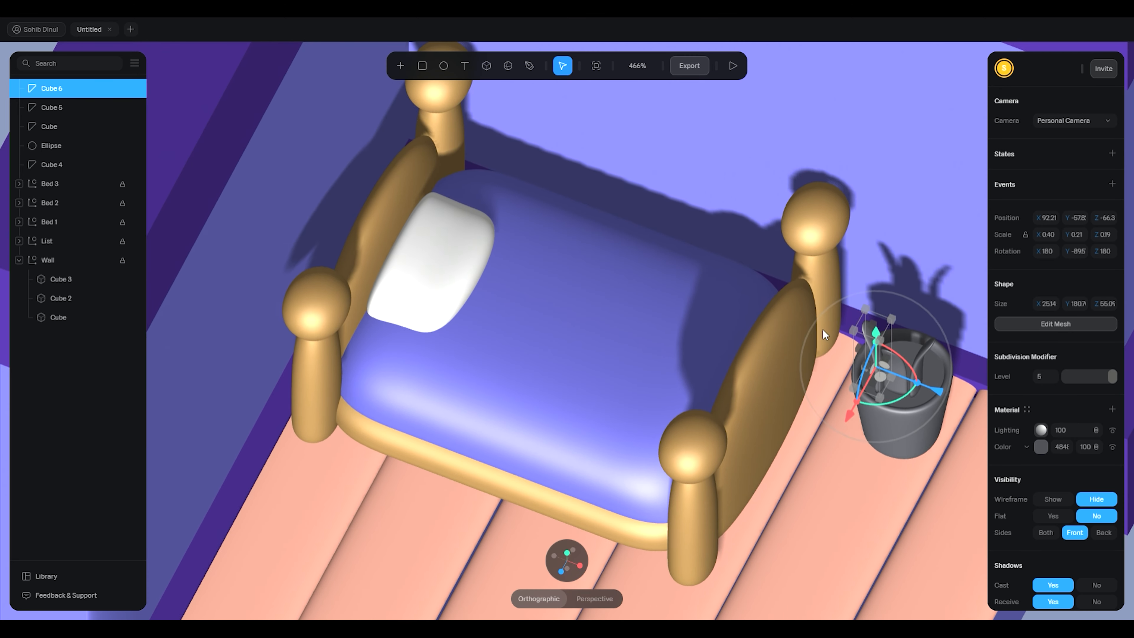
scroll(732, 295, "down", 5)
left_click_drag(916, 475, 721, 296)
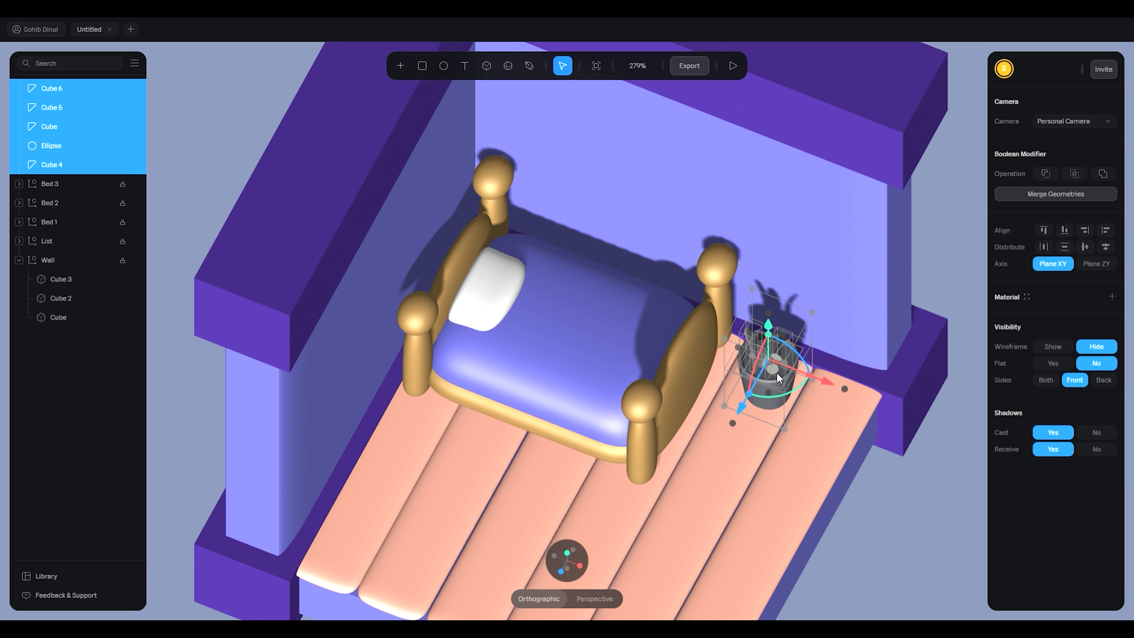
left_click_drag(768, 328, 767, 264)
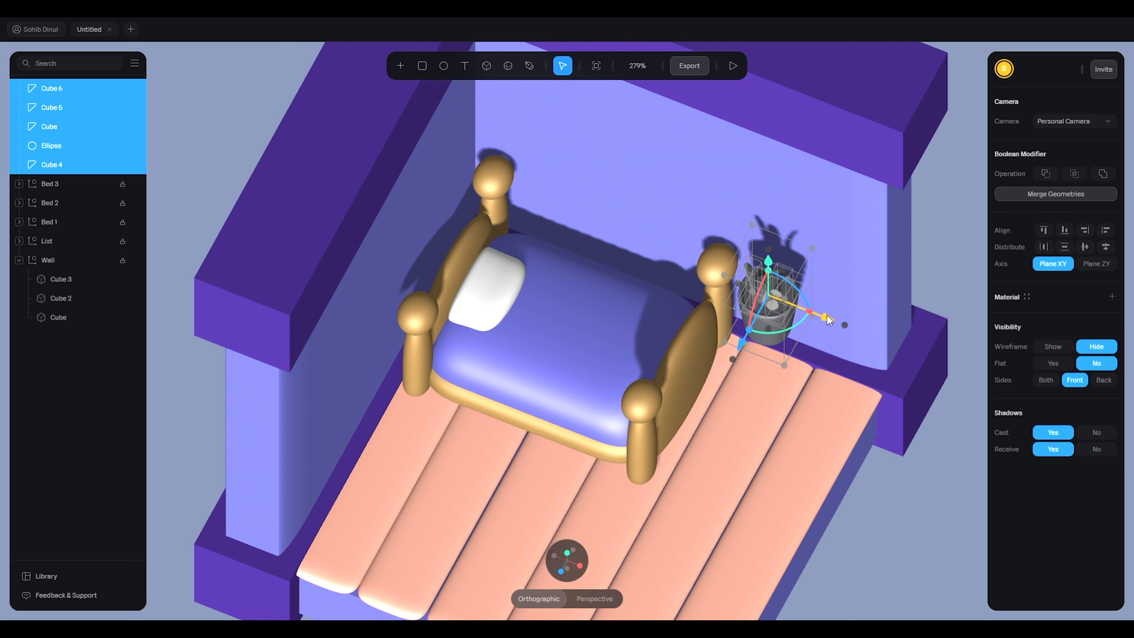
left_click_drag(826, 318, 715, 286)
left_click_drag(624, 303, 604, 339)
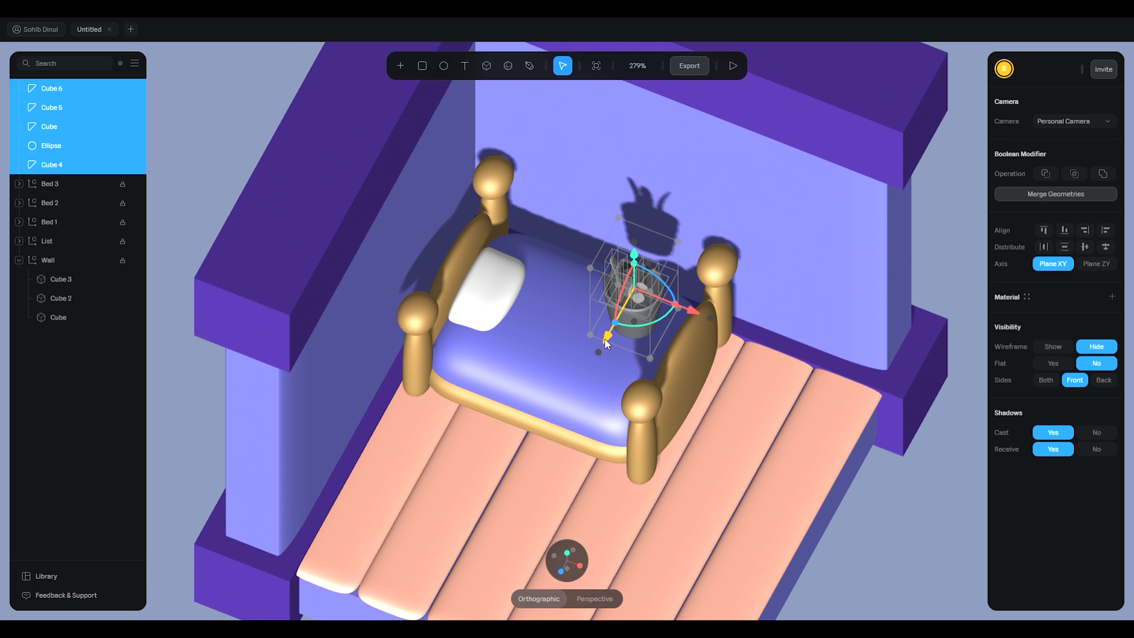
Duplicate the bed-side leaf, rotate the copy a quarter turn around Y, and place it in the bucket's empty part nearest the wall
left_click(902, 474)
scroll(679, 273, "up", 5)
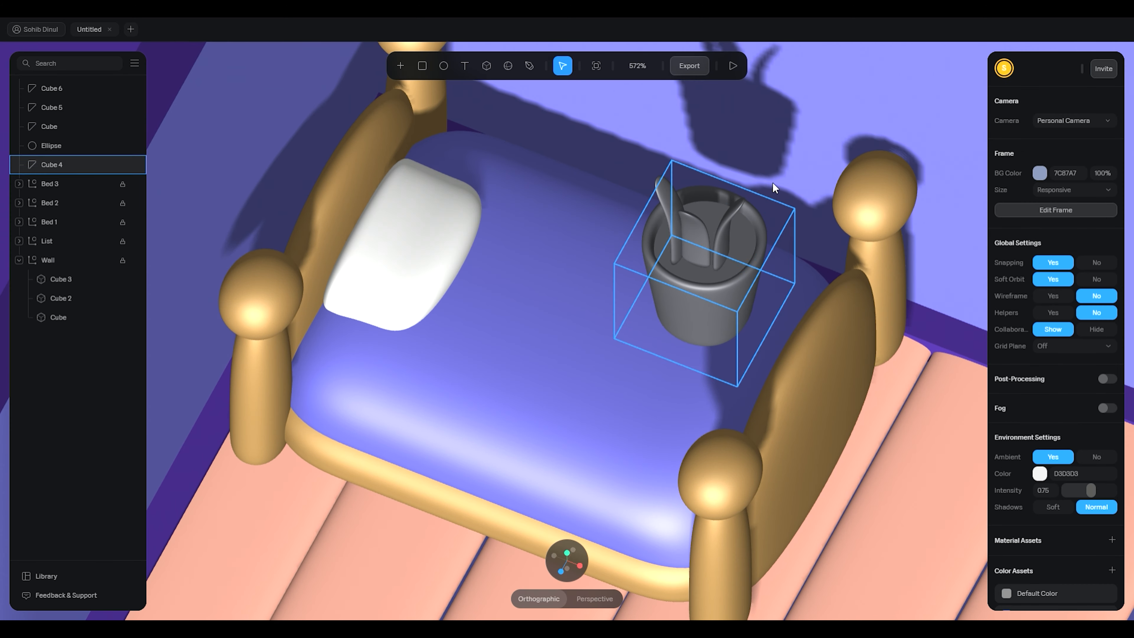
middle_click_drag(804, 202, 781, 200)
left_click(706, 267)
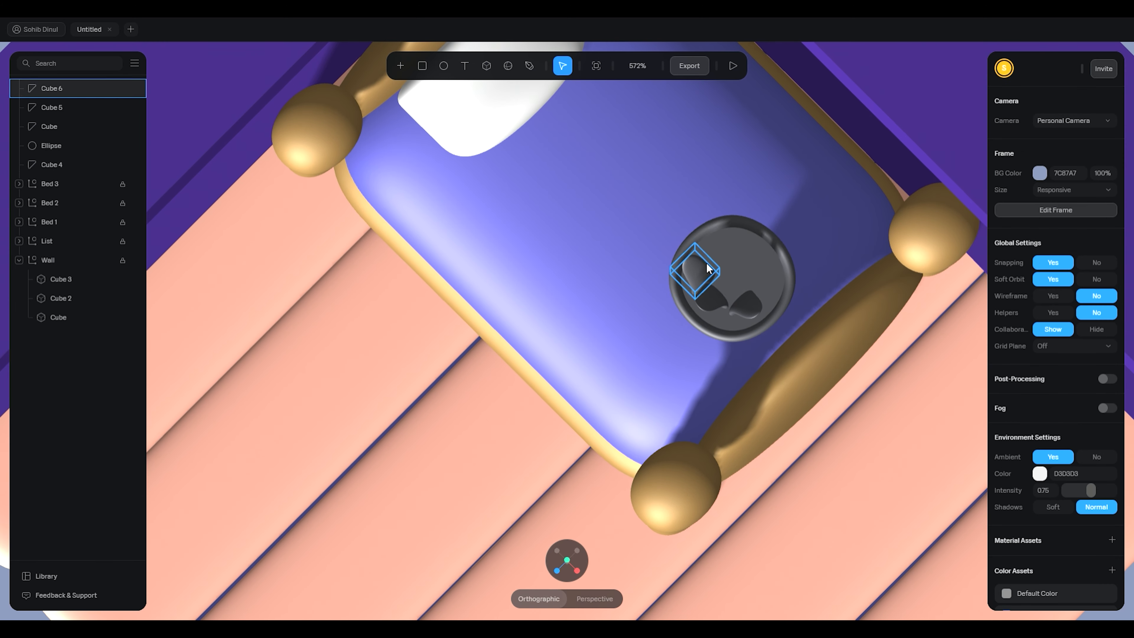
key("ctrl+d")
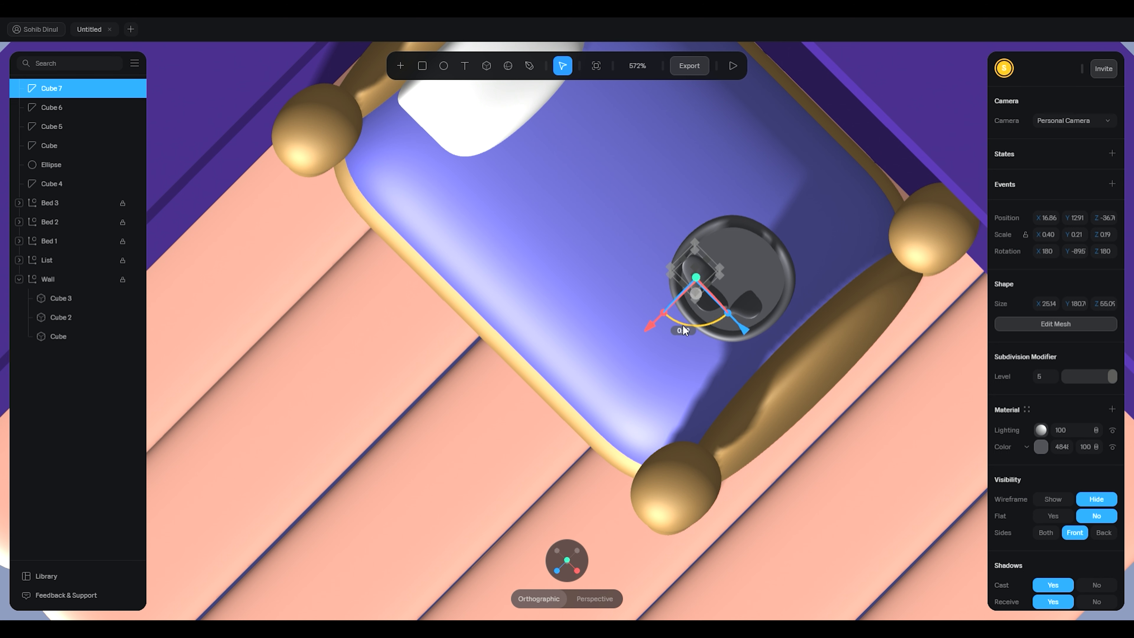
left_click_drag(682, 325, 672, 270)
left_click_drag(641, 320, 696, 296)
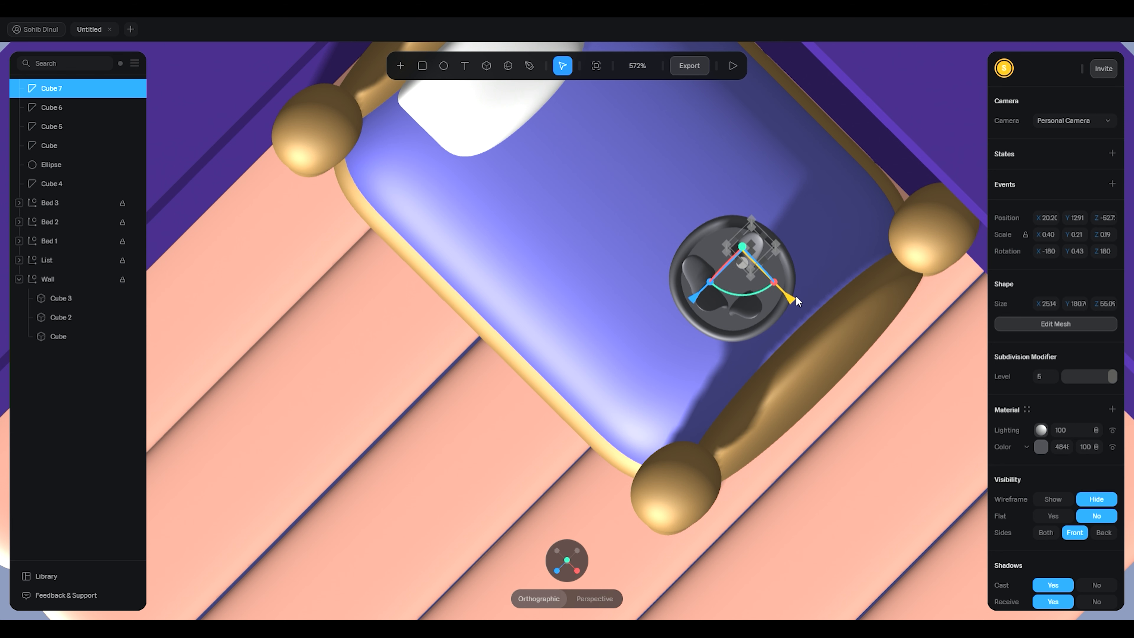
Adjust the positions of the individual leaves to space all four evenly around the bucket's centre
left_click(709, 274)
left_click_drag(656, 323, 663, 310)
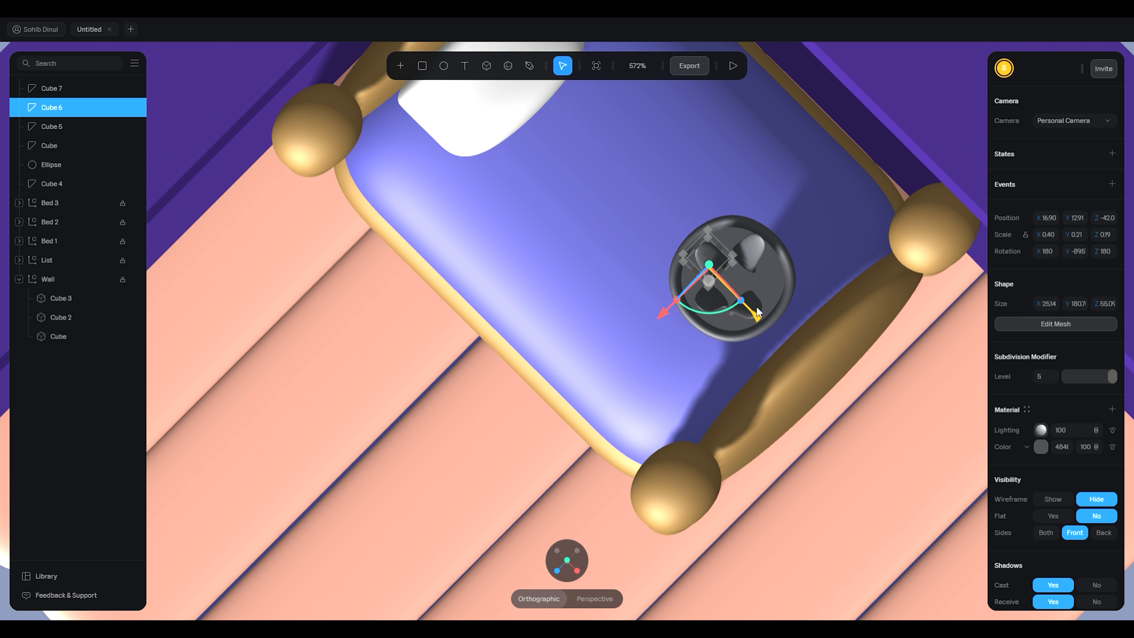
left_click(778, 277)
left_click(752, 309)
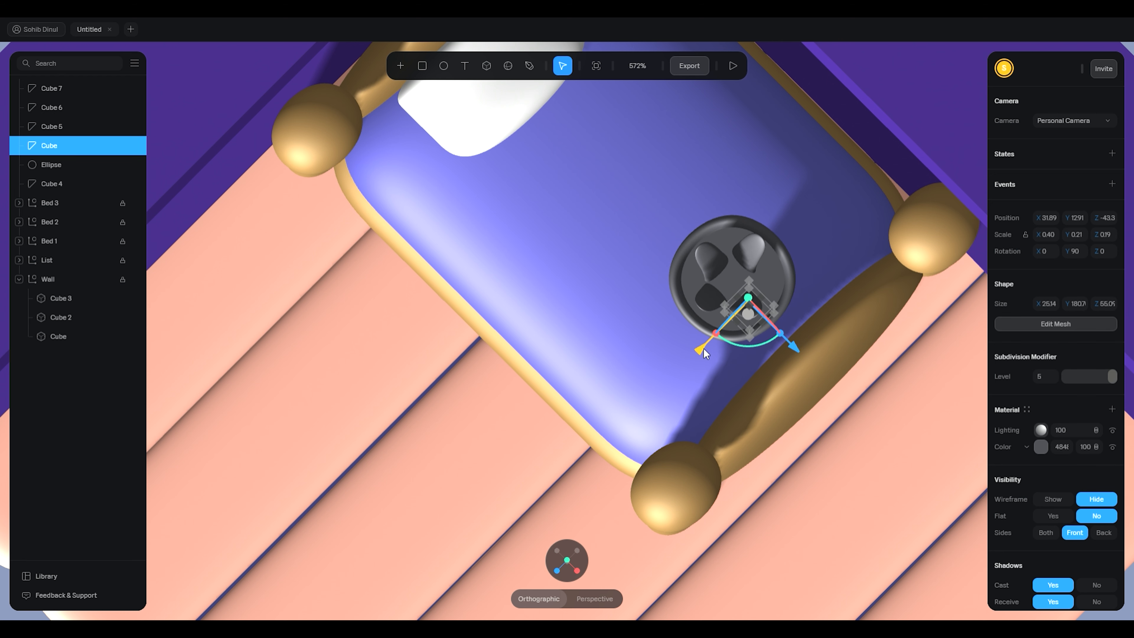
left_click(762, 272)
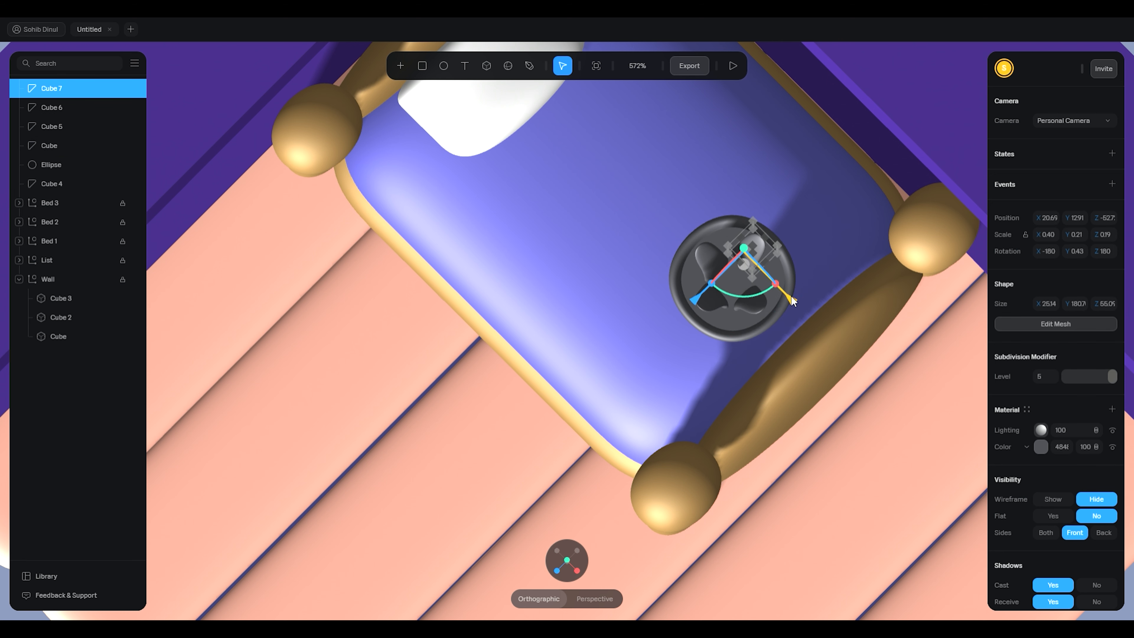
left_click(808, 293)
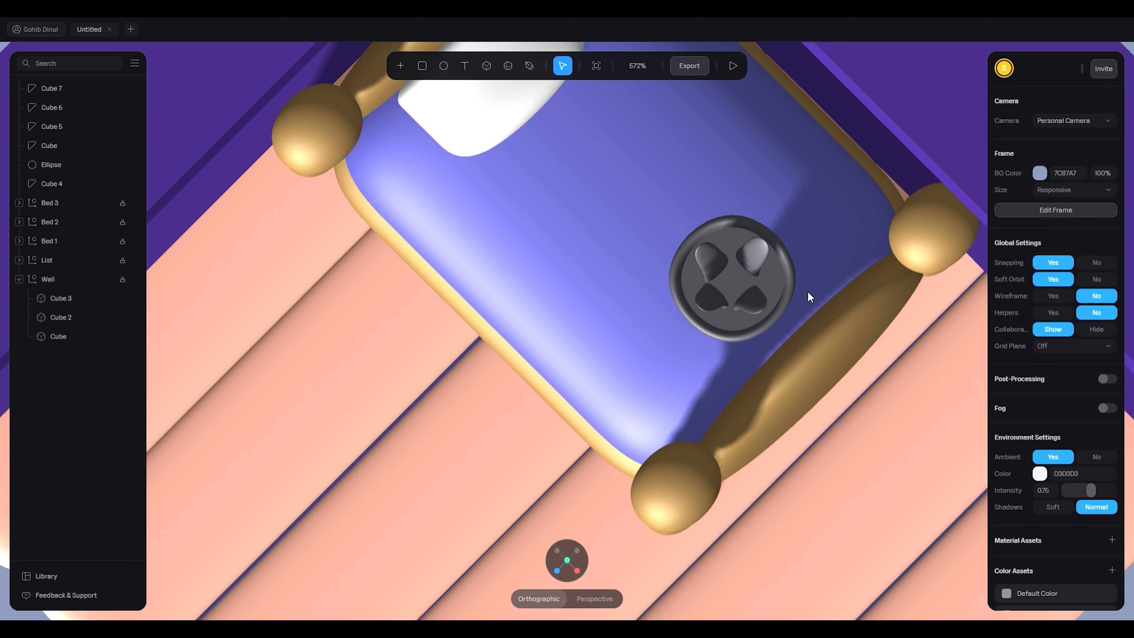
left_click(754, 258)
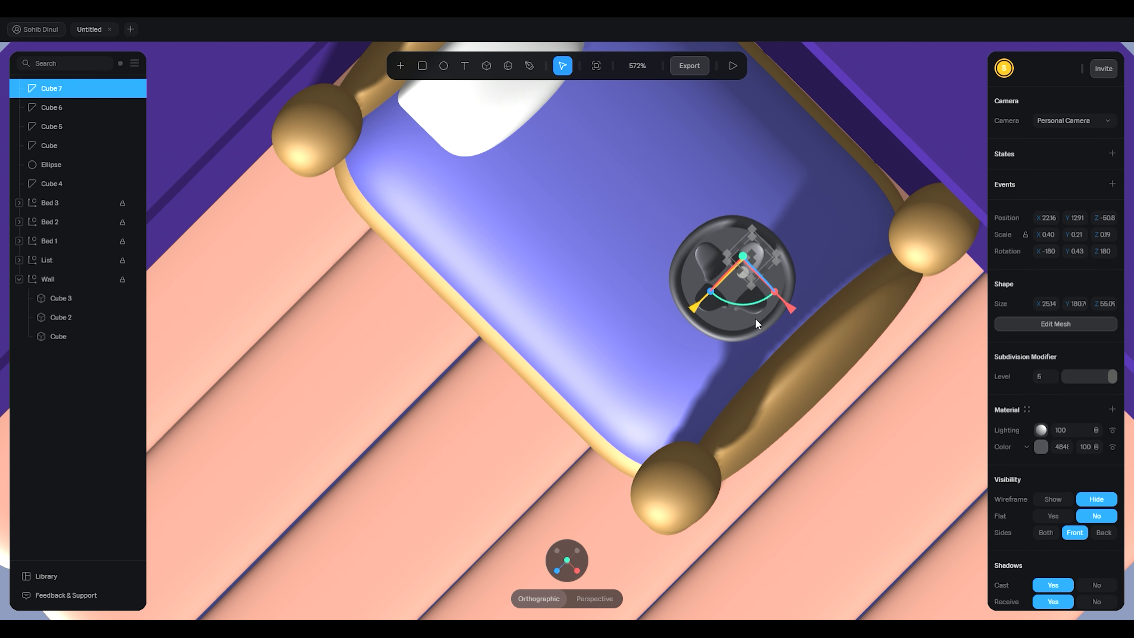
left_click(863, 347)
Duplicate the leaf nearest the footboard, rotate the copy to 50° around Y, and raise it to about Y 40 near the bucket's centre
left_click(756, 307)
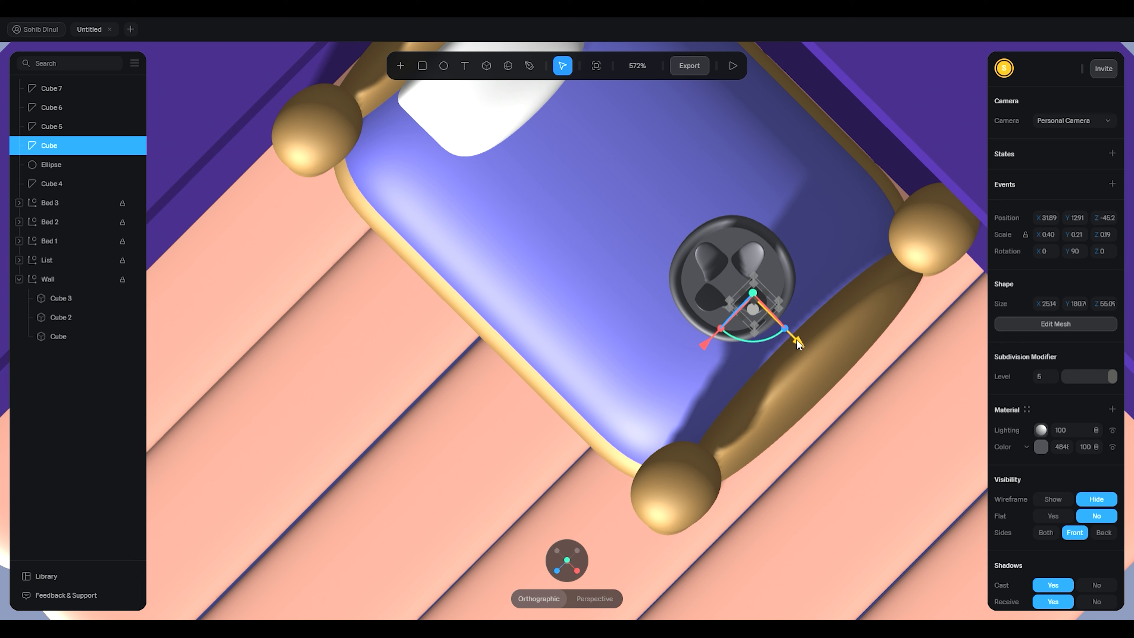
left_click_drag(801, 341, 742, 277)
key("ctrl+d")
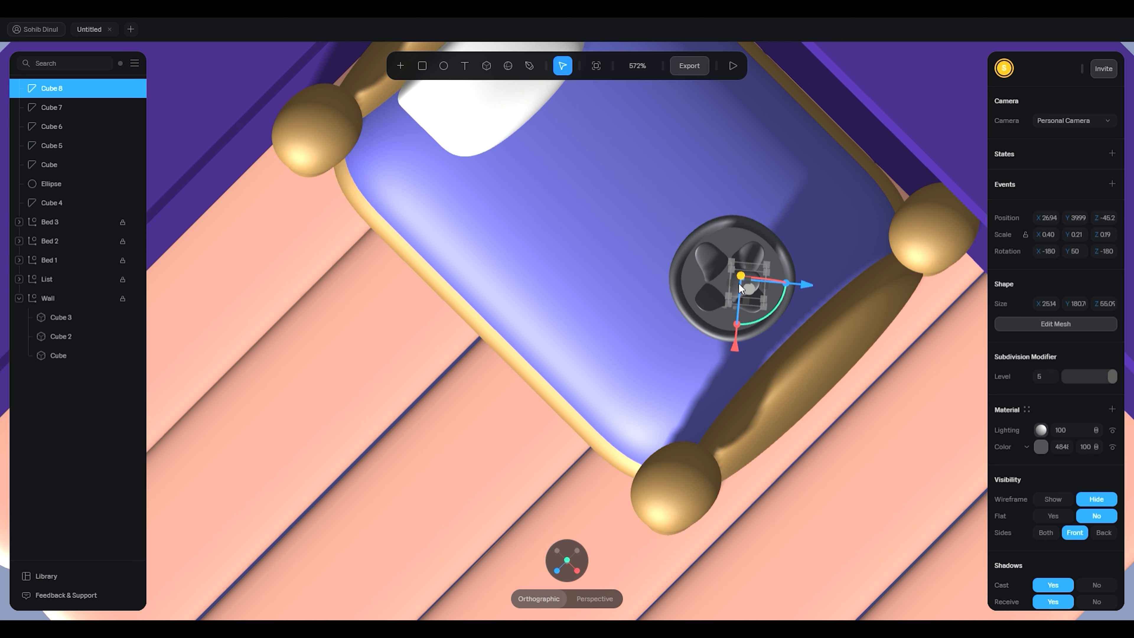
Duplicate the central leaf, rotate the copy to 235° around Y, and place it back to back with the original near the bucket's centre
key("ctrl+d")
left_click_drag(768, 312, 704, 221)
left_click(802, 251)
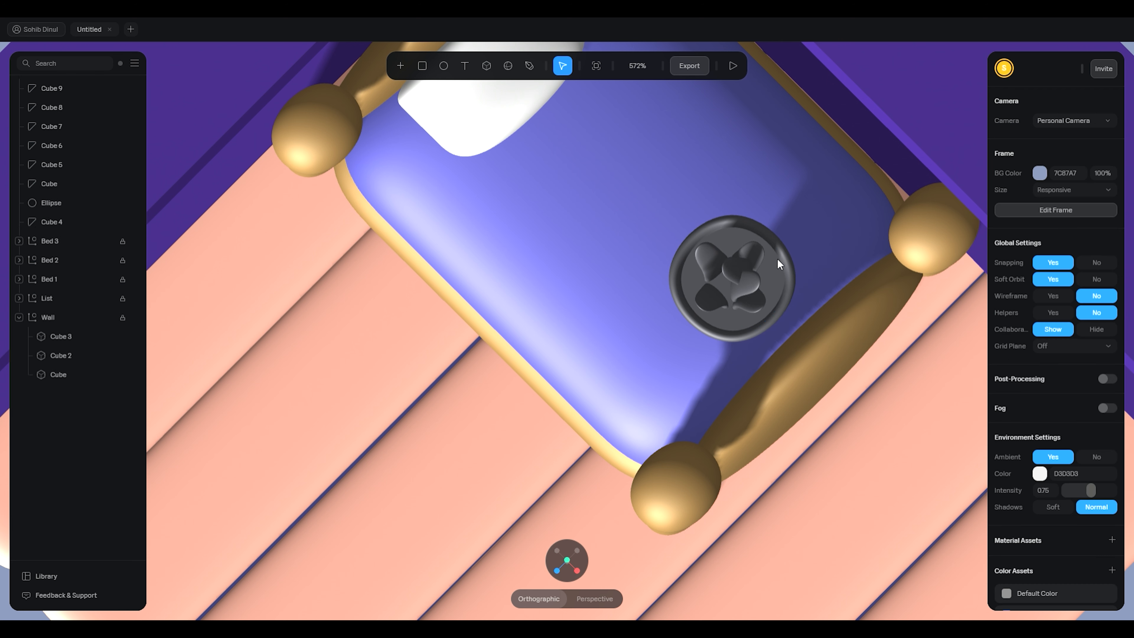
left_click(732, 268)
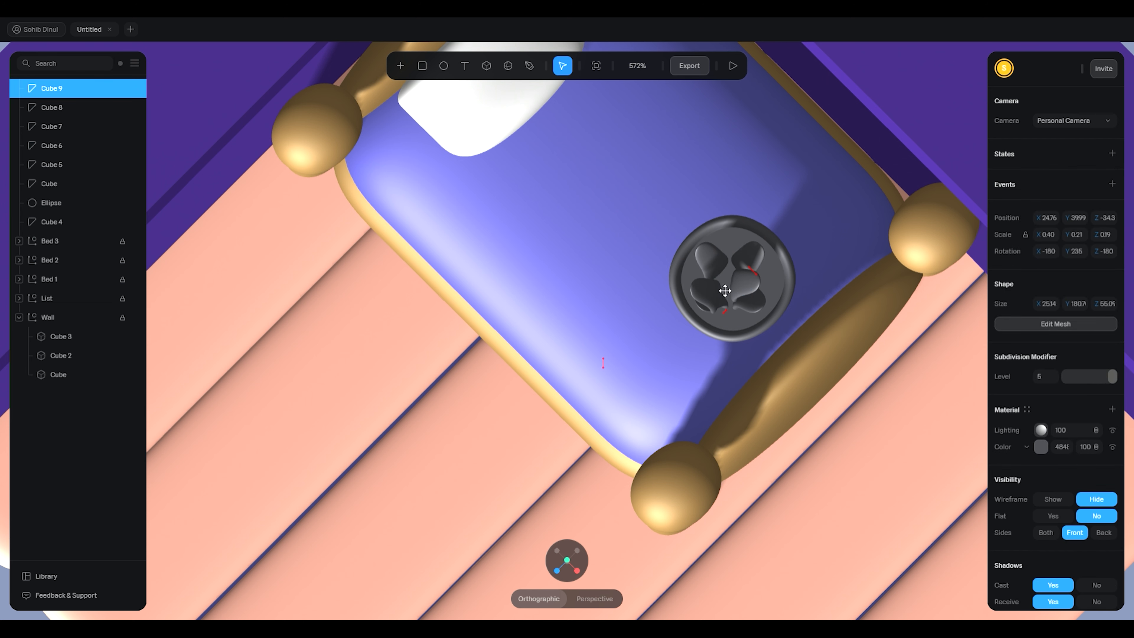
scroll(741, 294, "up", 2)
left_click_drag(740, 336, 737, 349)
left_click_drag(803, 295, 793, 295)
left_click(802, 319)
left_click(915, 375)
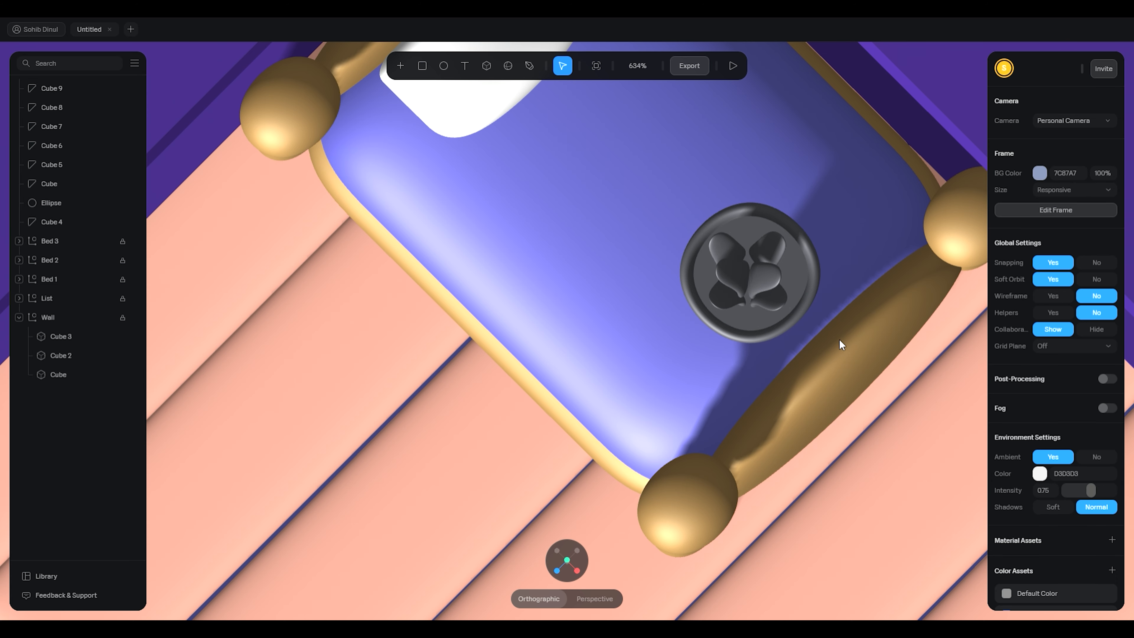
Nudge the two central leaves horizontally so they sit close together around the bucket's centre
left_click_drag(850, 325, 822, 298, "alt")
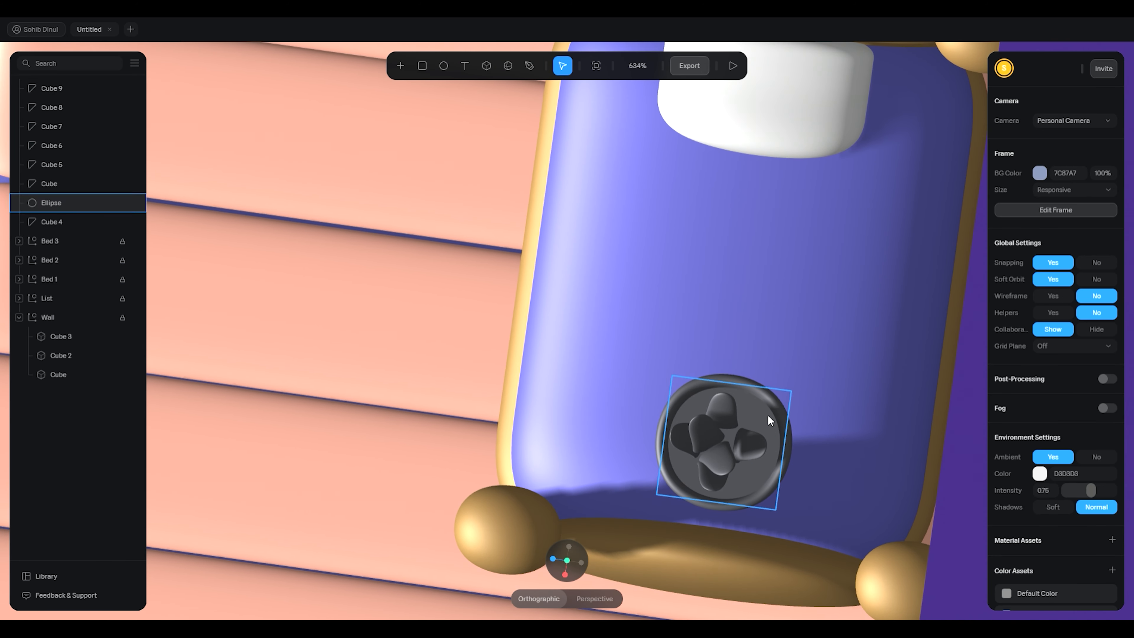
left_click(723, 455)
left_click_drag(664, 490, 666, 495)
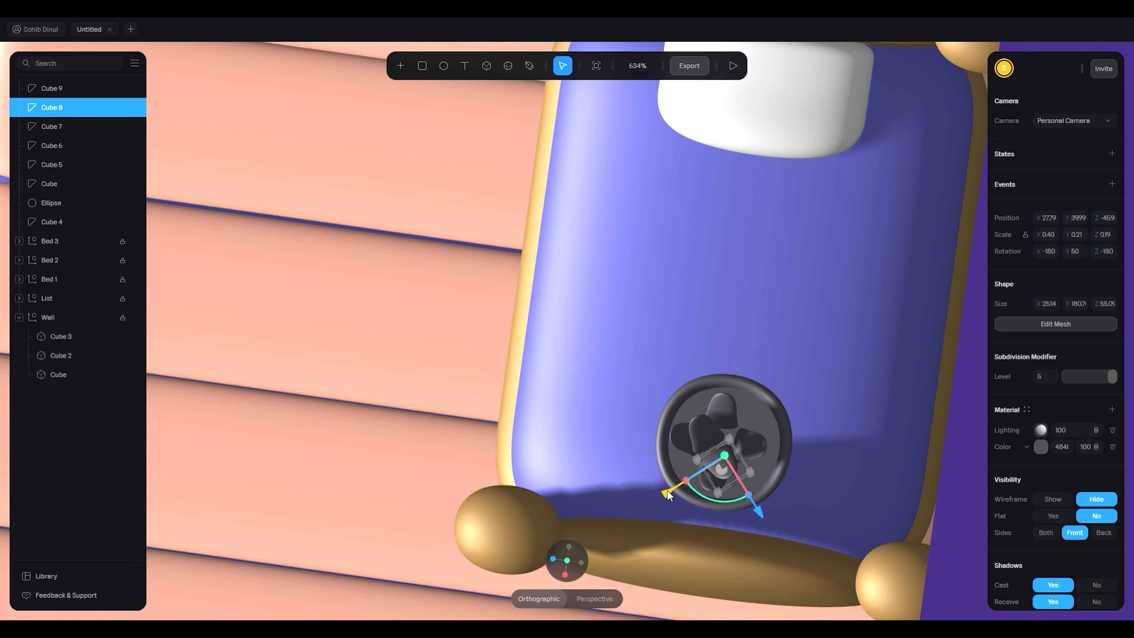
left_click(697, 429)
left_click_drag(646, 464, 650, 465)
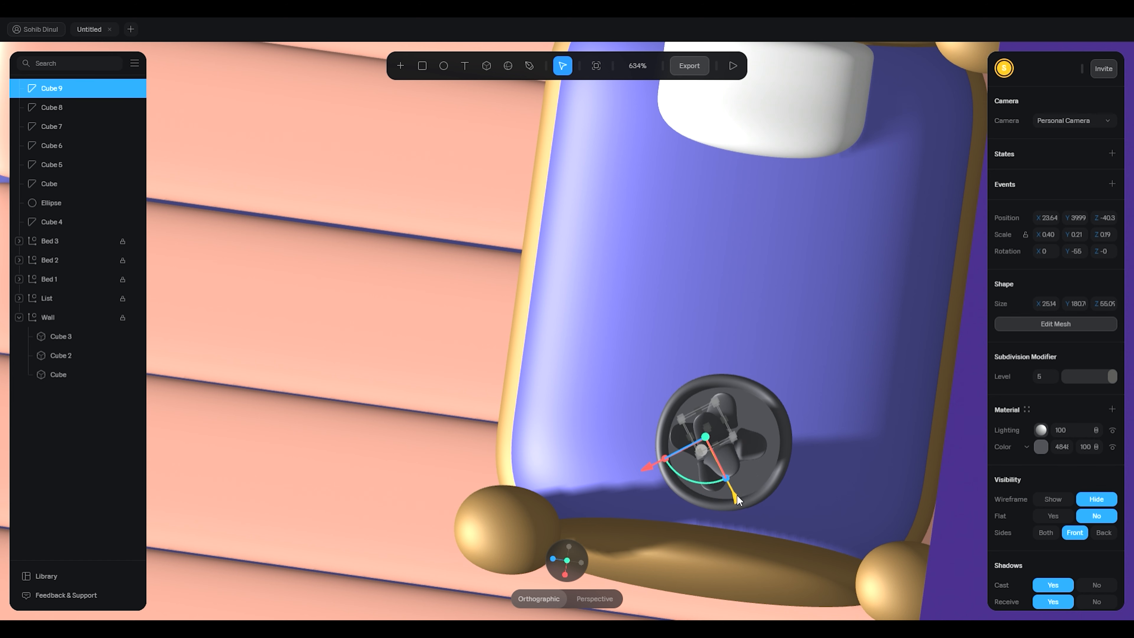
left_click_drag(737, 495, 738, 498)
left_click(812, 449)
Lower the two central leaves to about Y 20, reduce the footboard-side one to 0.17 in Y and Z scale, and fine-tune their fit
left_click_drag(792, 418, 889, 384, "alt")
left_click(761, 252)
left_click_drag(821, 233, 816, 232)
left_click_drag(847, 275, 755, 206, "alt")
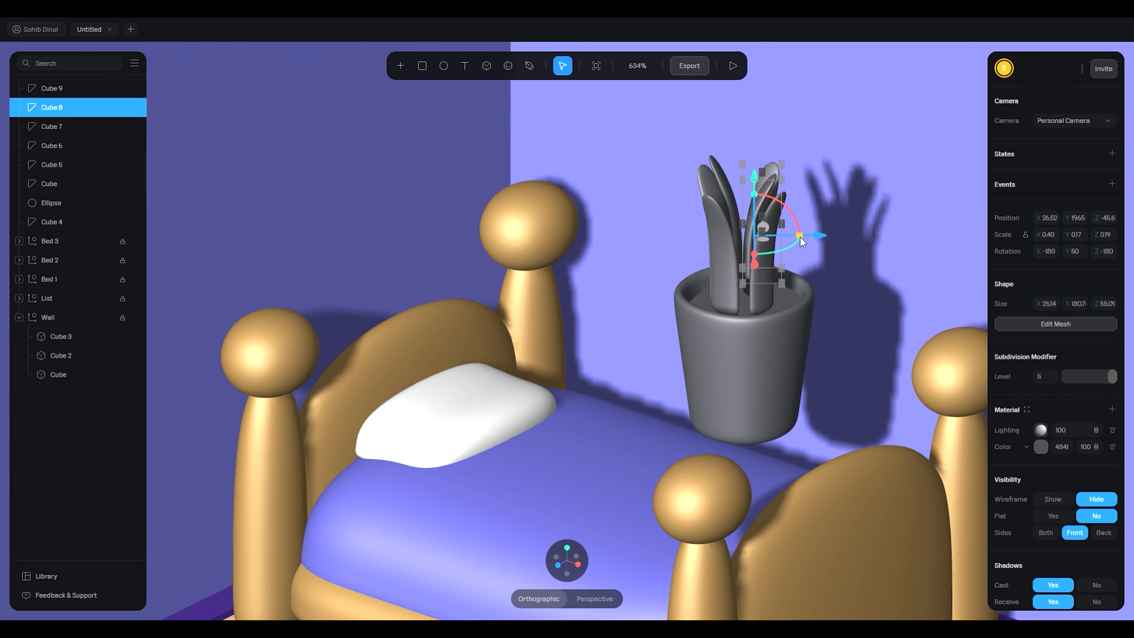
left_click_drag(800, 237, 796, 237)
left_click(743, 201)
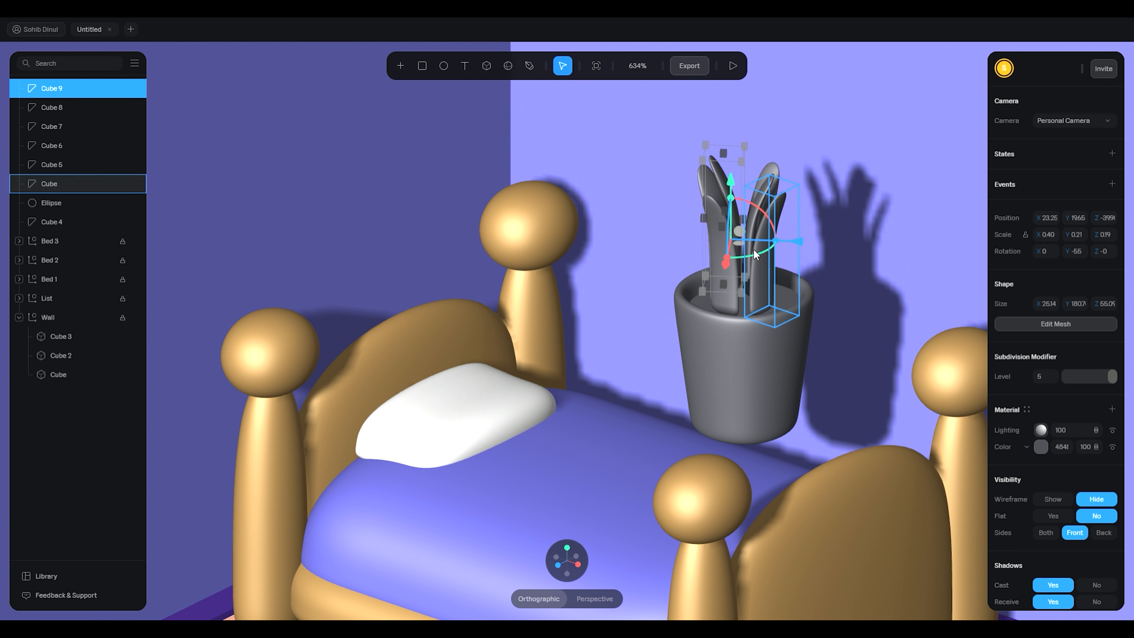
left_click_drag(777, 240, 784, 242)
left_click(709, 217)
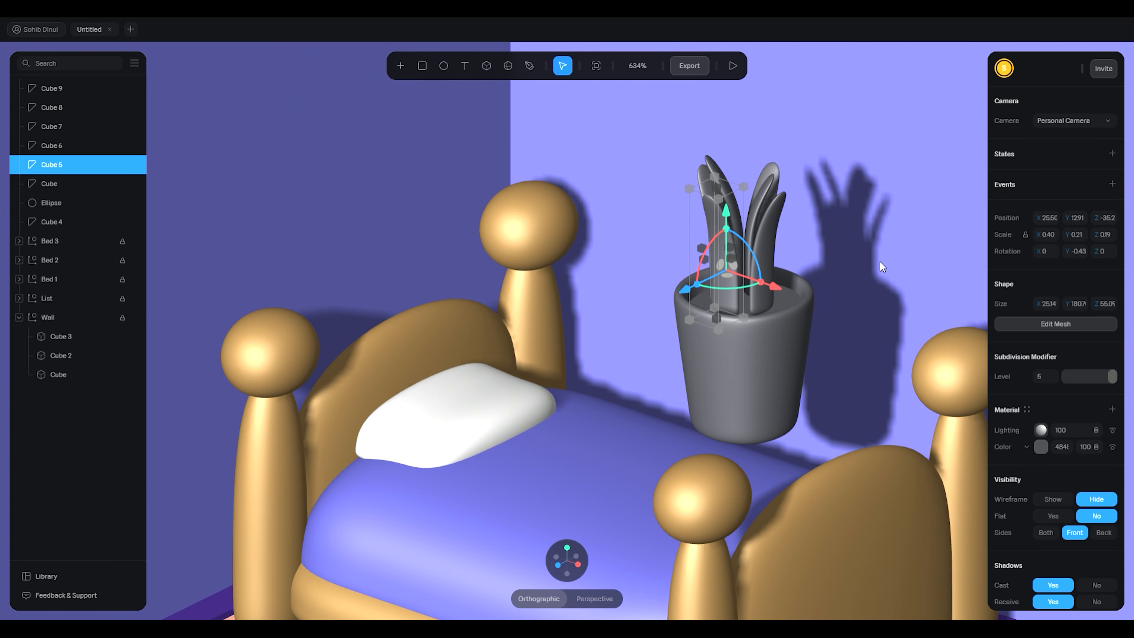
left_click(879, 260)
Duplicate the outer leaf nearest the footboard, rotate the copy to about 43° around Y, shorten it to 0.14 Y scale, and place it along the bucket's rim
left_click(763, 262)
middle_click_drag(843, 251, 878, 250)
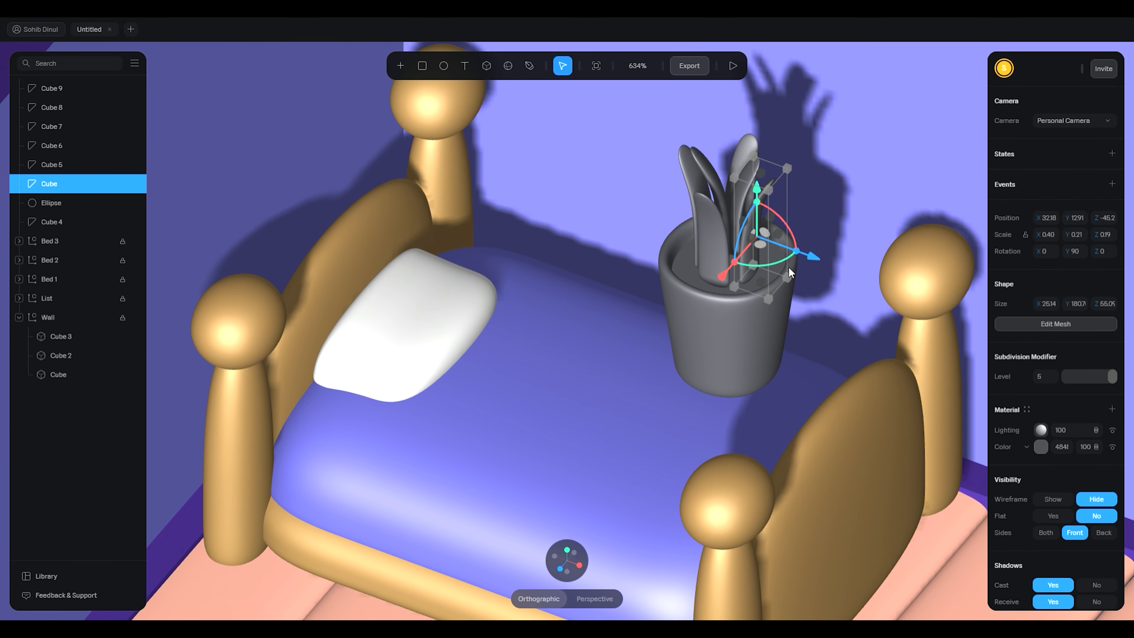
key("ctrl+d")
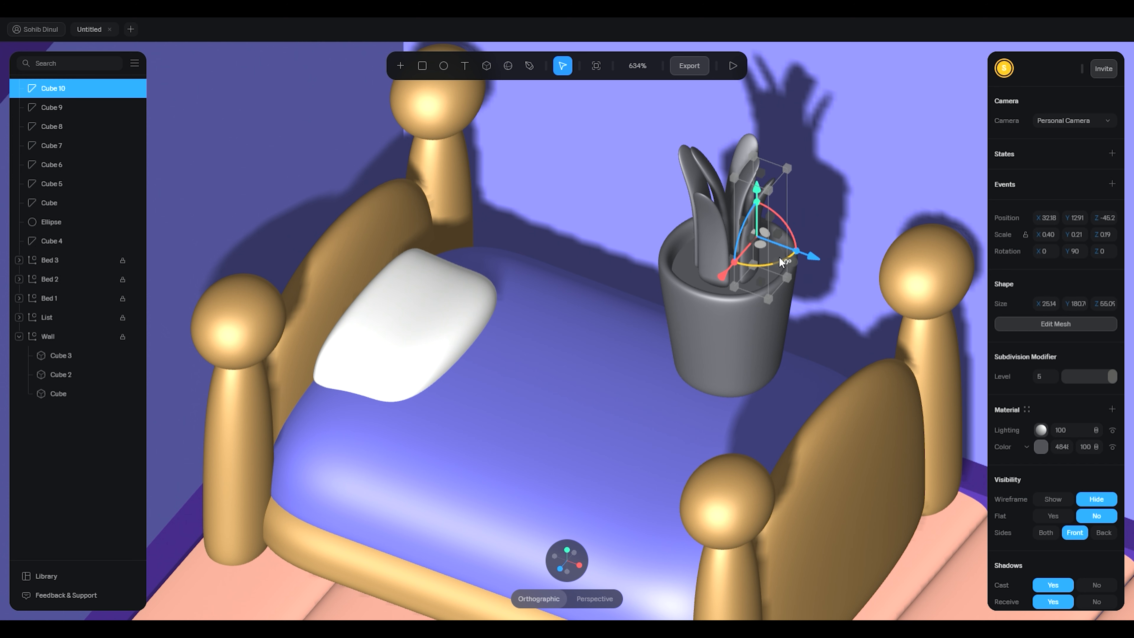
left_click_drag(778, 256, 778, 295)
left_click_drag(698, 264, 846, 259)
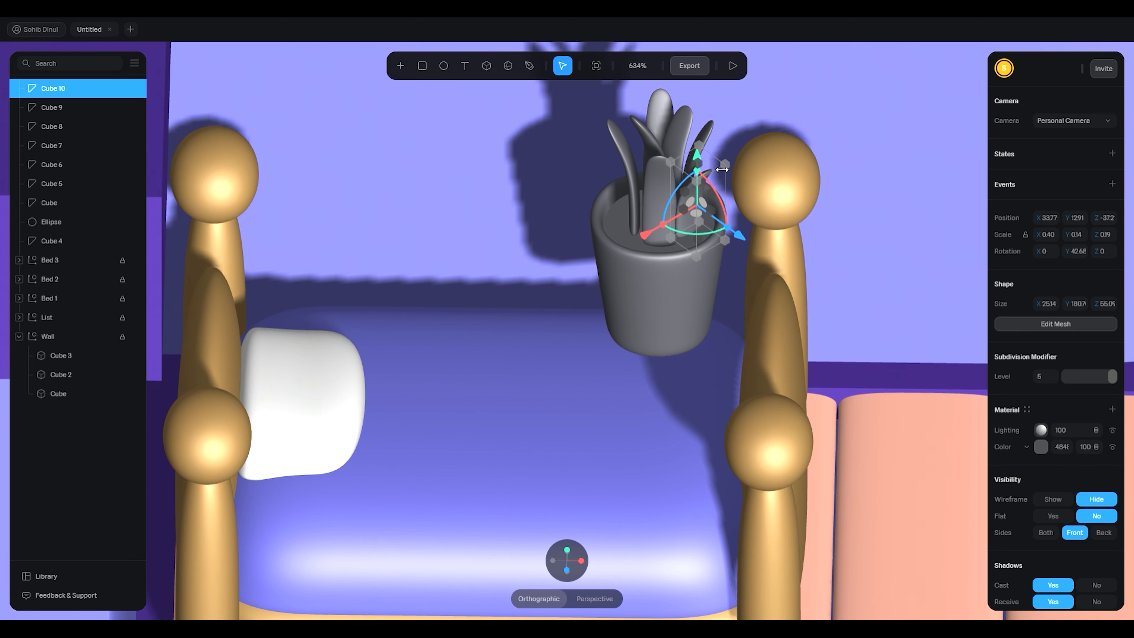
left_click_drag(697, 153, 732, 208)
left_click(843, 237)
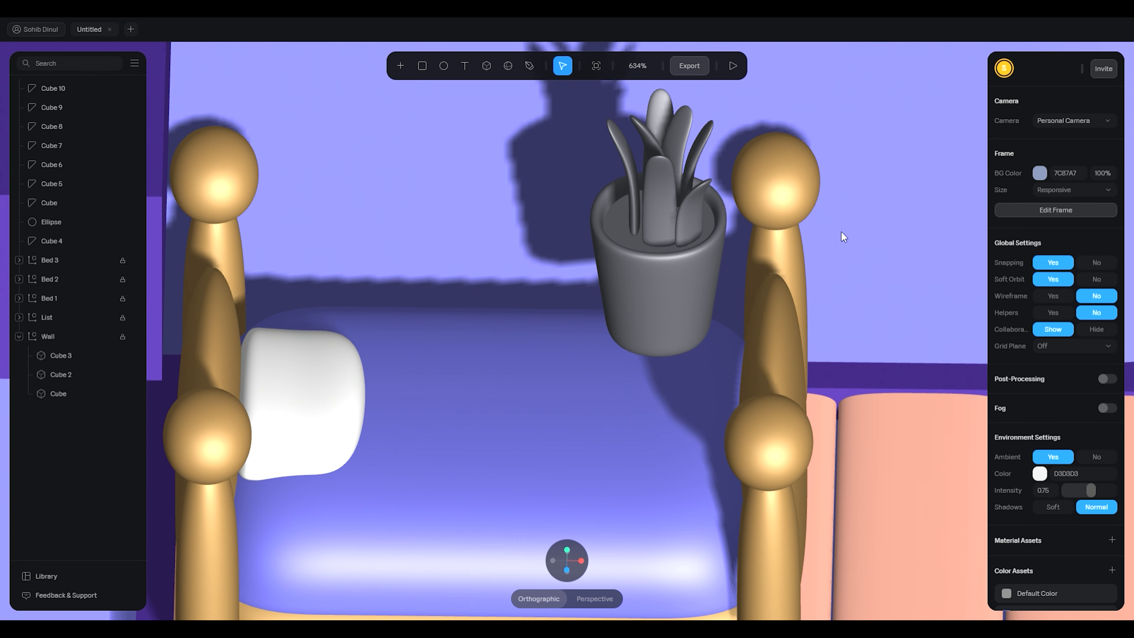
Select the bucket with all its leaves and move the whole plant past the footboard and down to the floor
left_click_drag(878, 244, 833, 236, "alt")
scroll(770, 250, "down", 5)
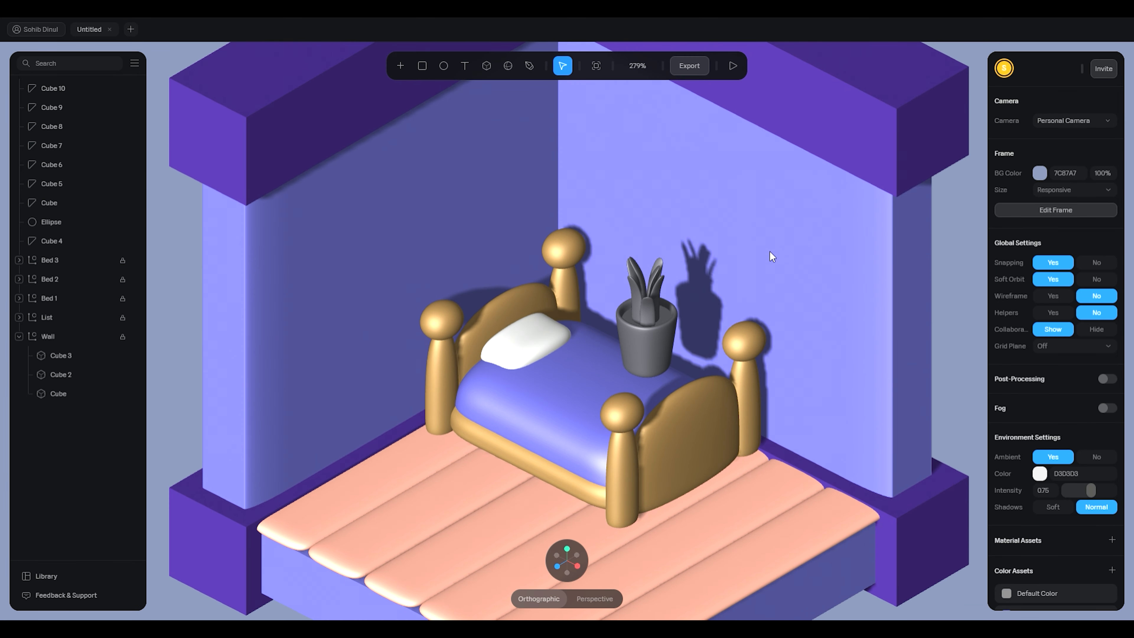
left_click_drag(782, 314, 758, 253, "alt")
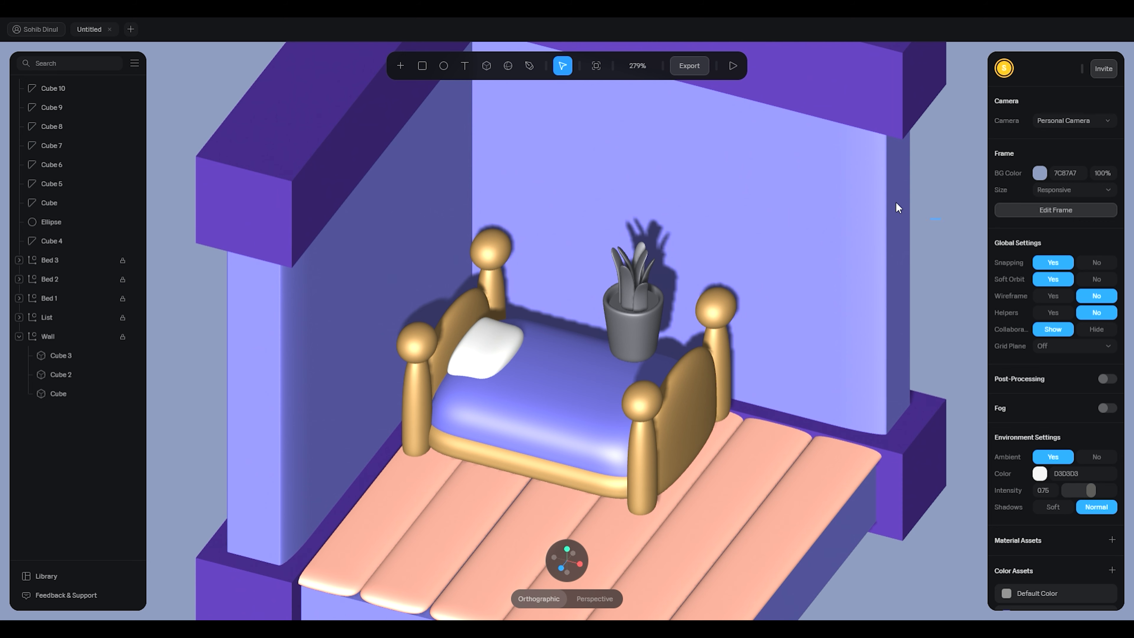
left_click_drag(896, 203, 544, 357)
left_click_drag(705, 315, 884, 340)
left_click_drag(732, 264, 735, 377)
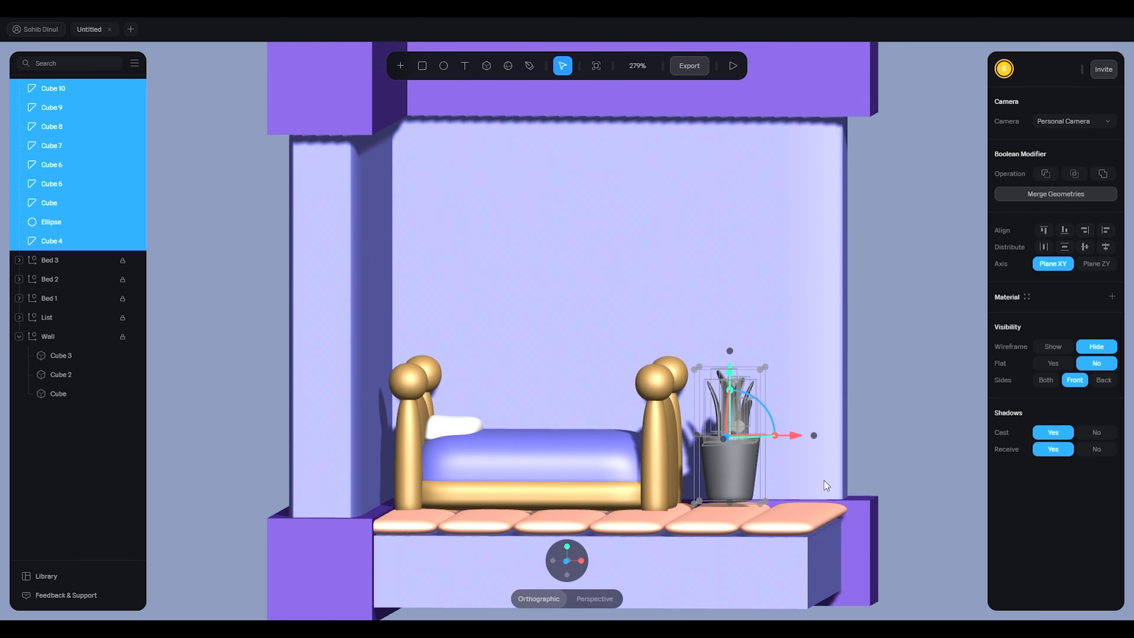
Fine-tune the plant's height at floor level and slide it along Z towards the wall beside the bed
scroll(832, 522, "up", 1)
left_click(580, 559)
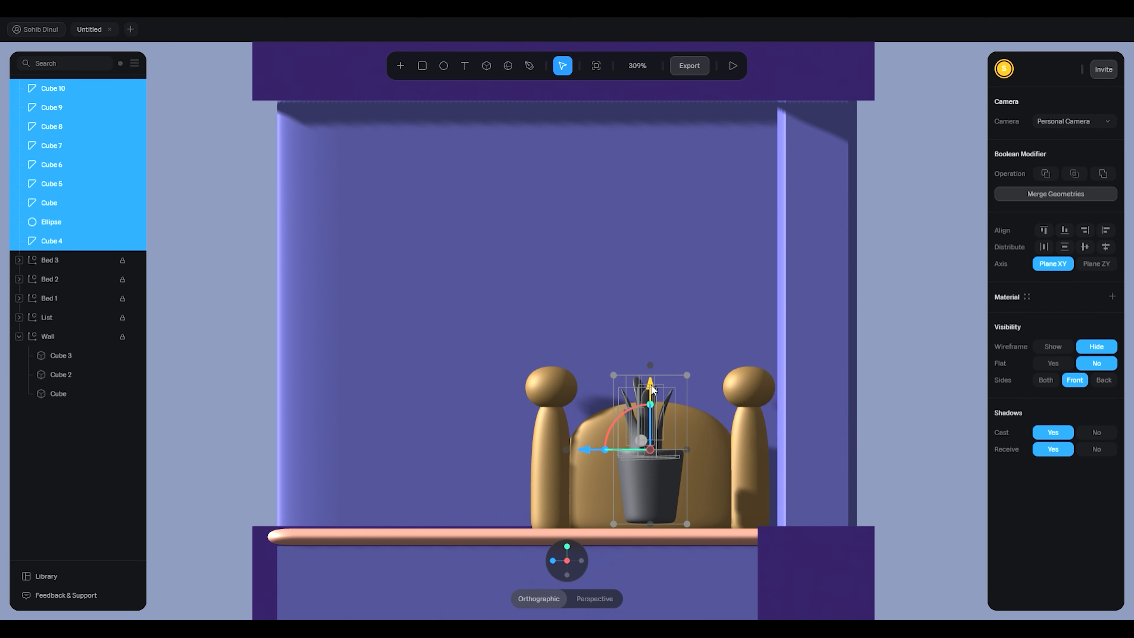
left_click_drag(651, 385, 652, 384)
left_click_drag(702, 485, 758, 494, "alt")
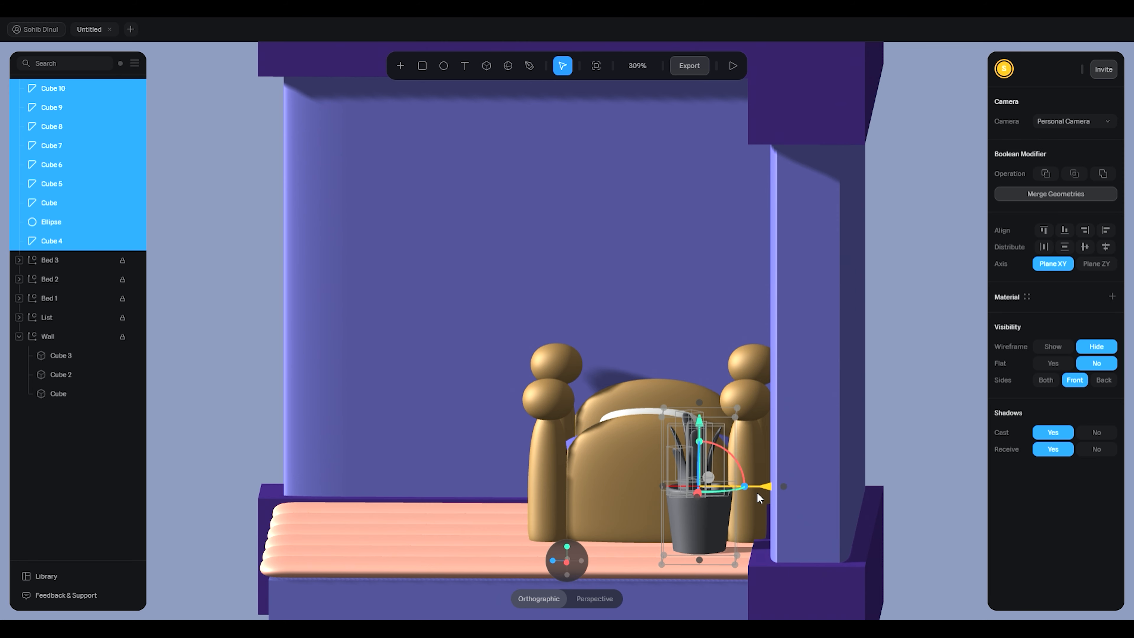
left_click(897, 509)
left_click_drag(899, 511, 932, 541, "alt")
Recolour the bucket a soft light blue
left_click(801, 507)
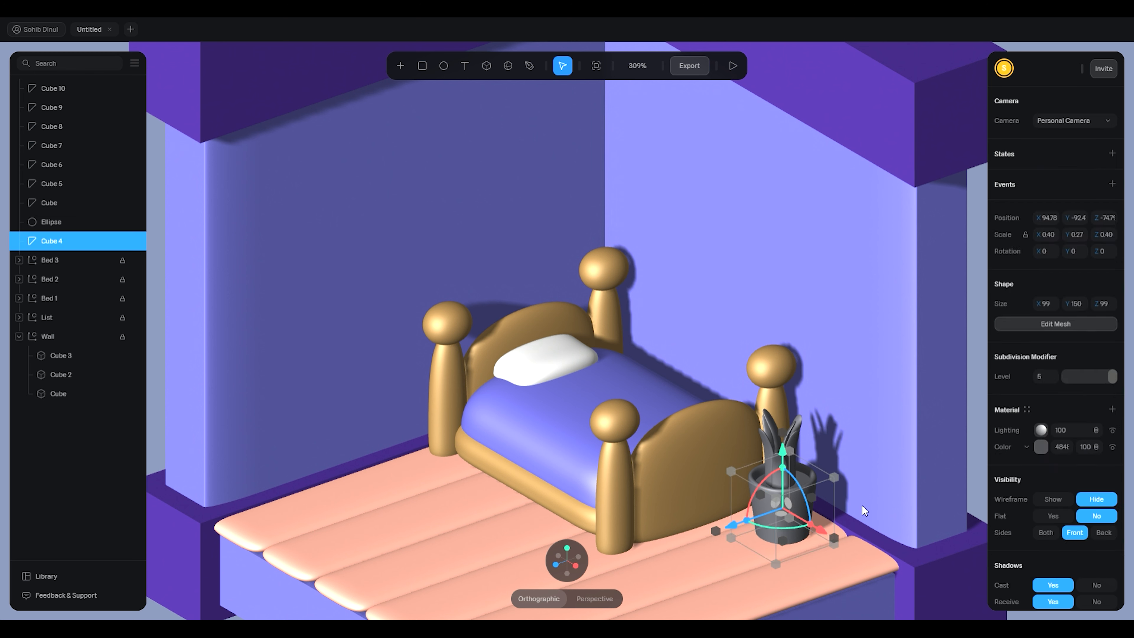
left_click(1041, 448)
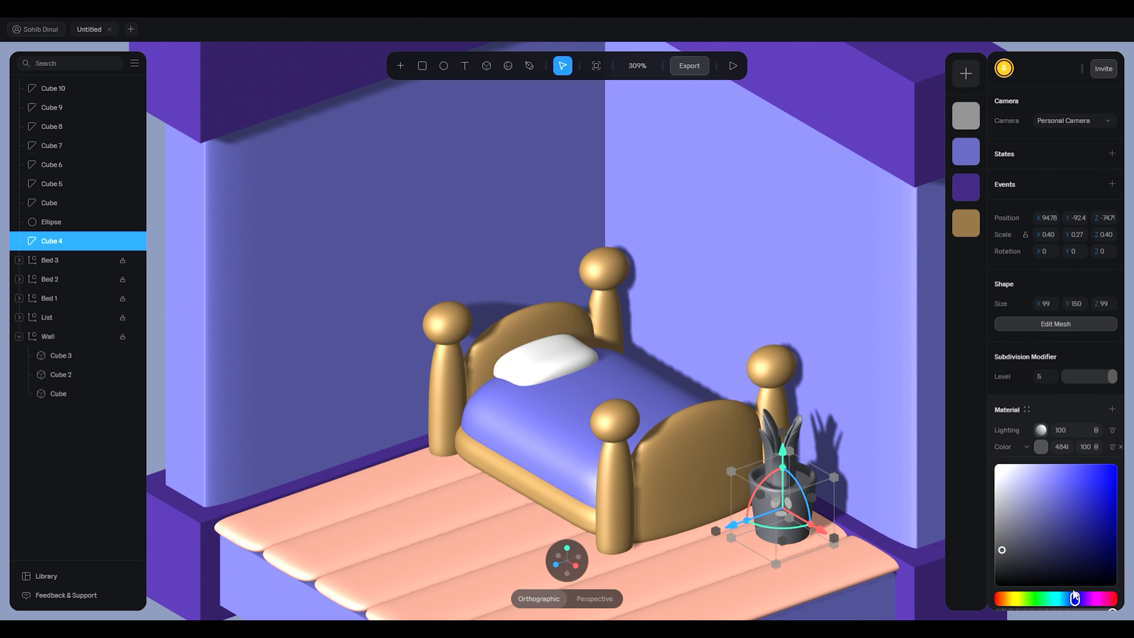
left_click_drag(1080, 600, 1088, 600)
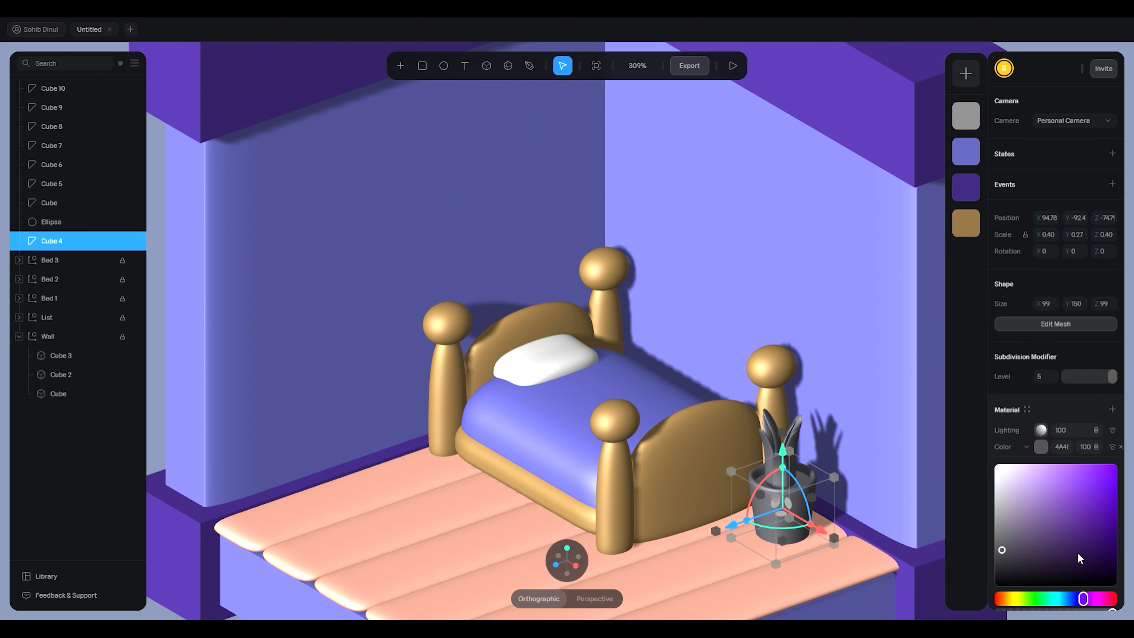
mouse_move(1065, 502)
left_mouse_down()
mouse_move(1058, 487)
mouse_move(1046, 494)
mouse_move(1038, 524)
mouse_move(1045, 496)
mouse_move(1029, 490)
mouse_move(1063, 493)
mouse_move(1070, 501)
mouse_move(1056, 511)
left_mouse_up()
left_click_drag(1054, 513, 1054, 509)
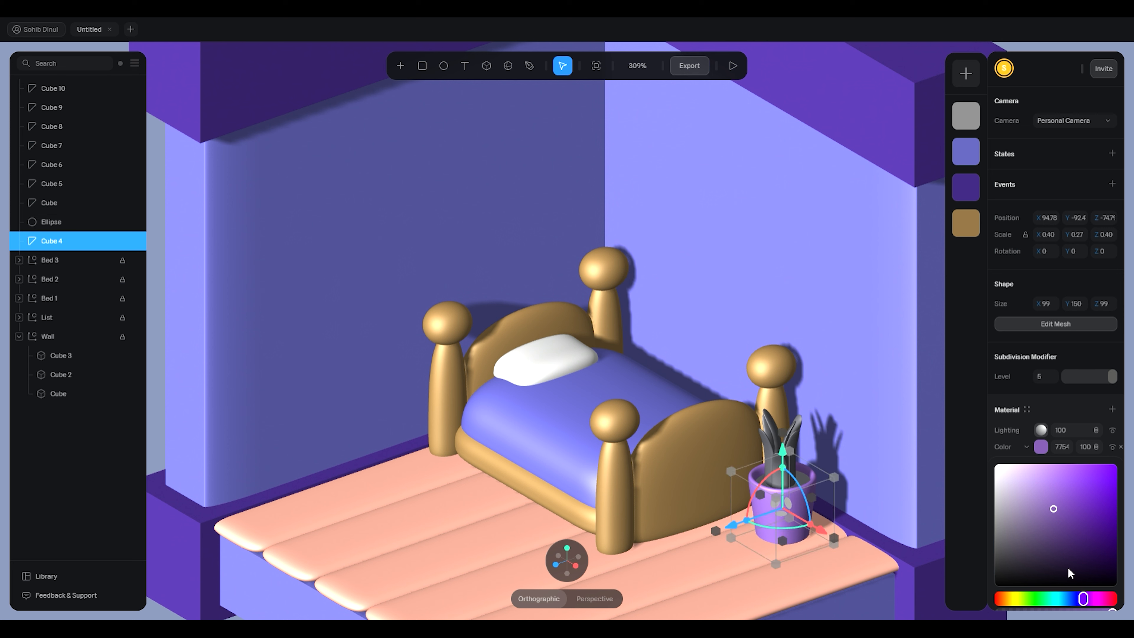
mouse_move(1085, 599)
left_mouse_down()
mouse_move(1096, 599)
mouse_move(1066, 600)
left_mouse_up()
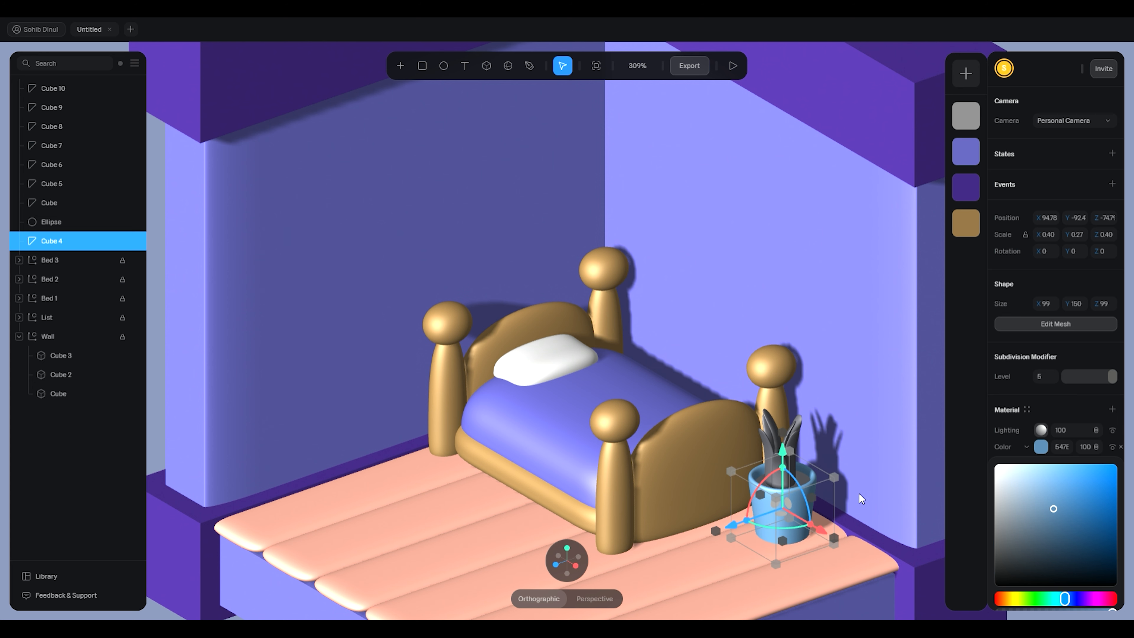
Recolour the central leaf nearest the wall, Cube 8, a medium green
left_click(798, 425)
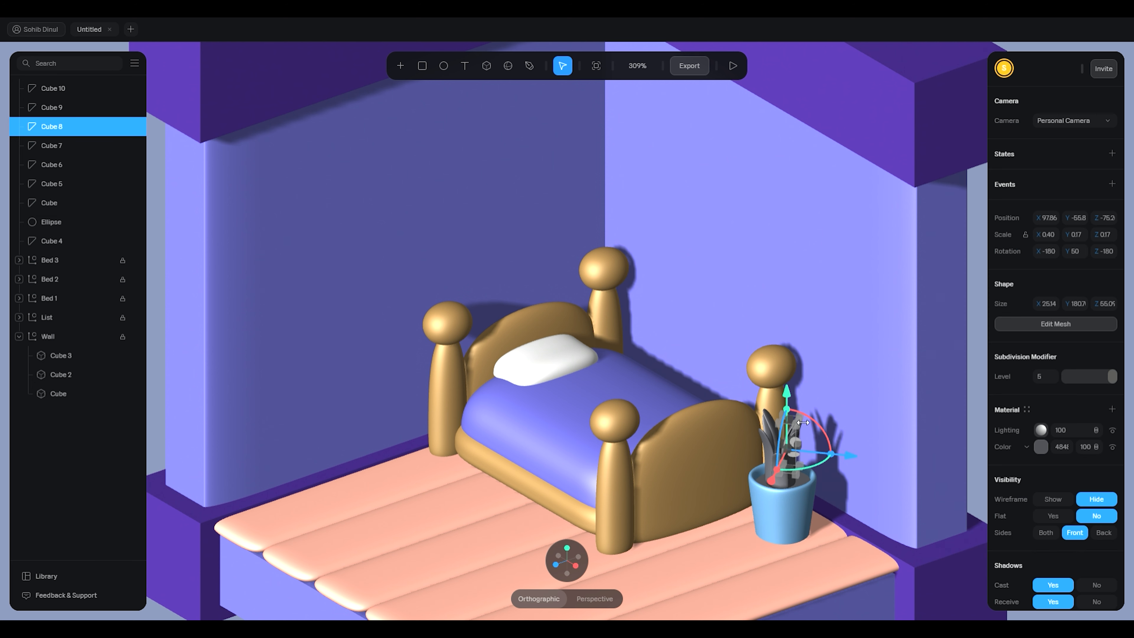
left_click(1040, 447)
left_click_drag(1076, 599, 1034, 599)
left_click(1085, 468)
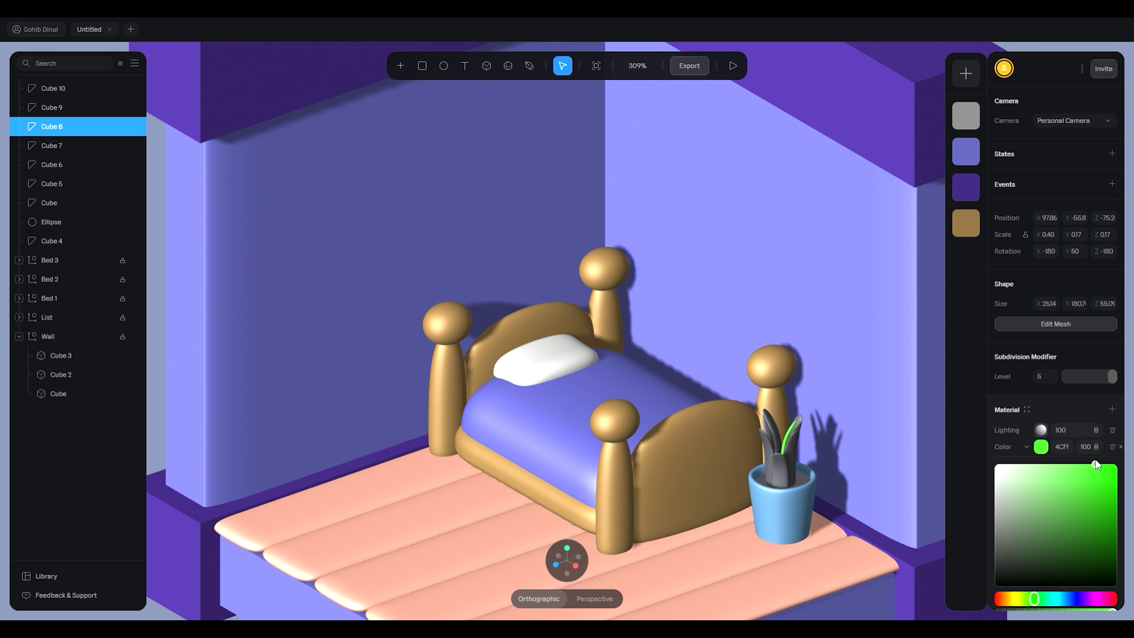
left_click_drag(1096, 464, 1086, 468)
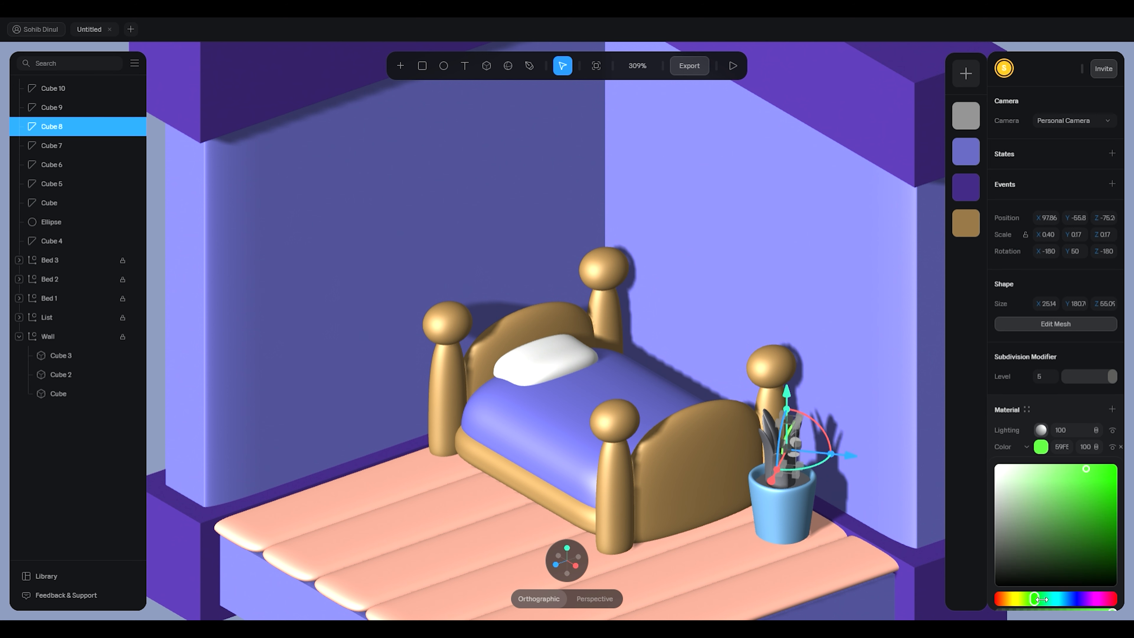
left_click_drag(1042, 599, 1038, 600)
left_click_drag(1083, 472, 1082, 516)
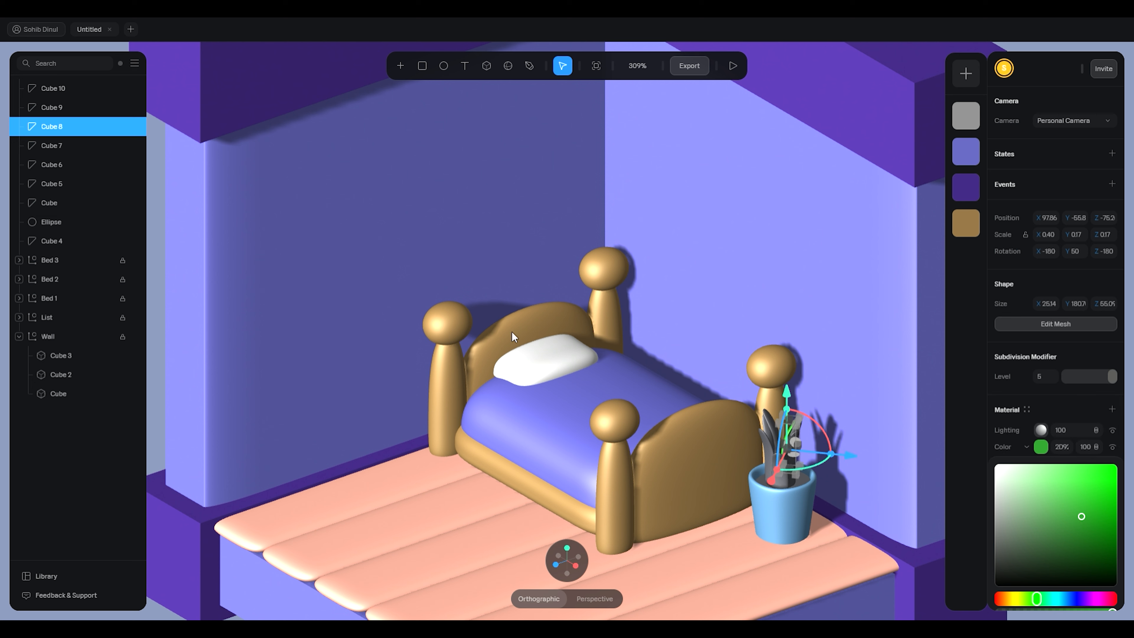
left_click(39, 108)
left_click(54, 88)
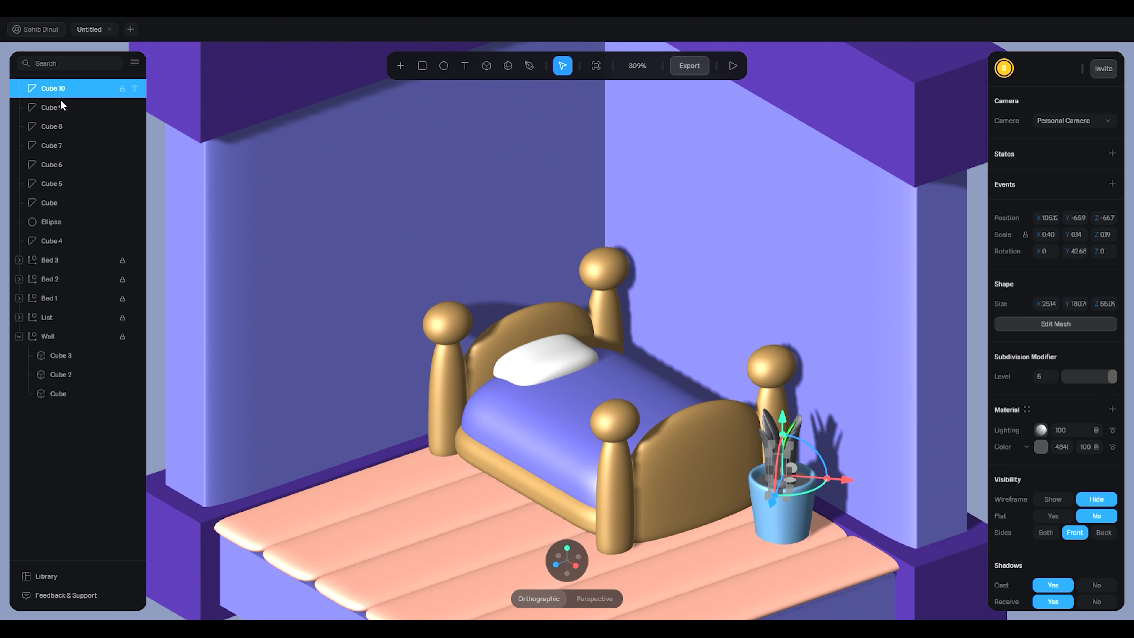
left_click(61, 108, "shift")
left_click(59, 127, "shift")
left_click(61, 146, "shift")
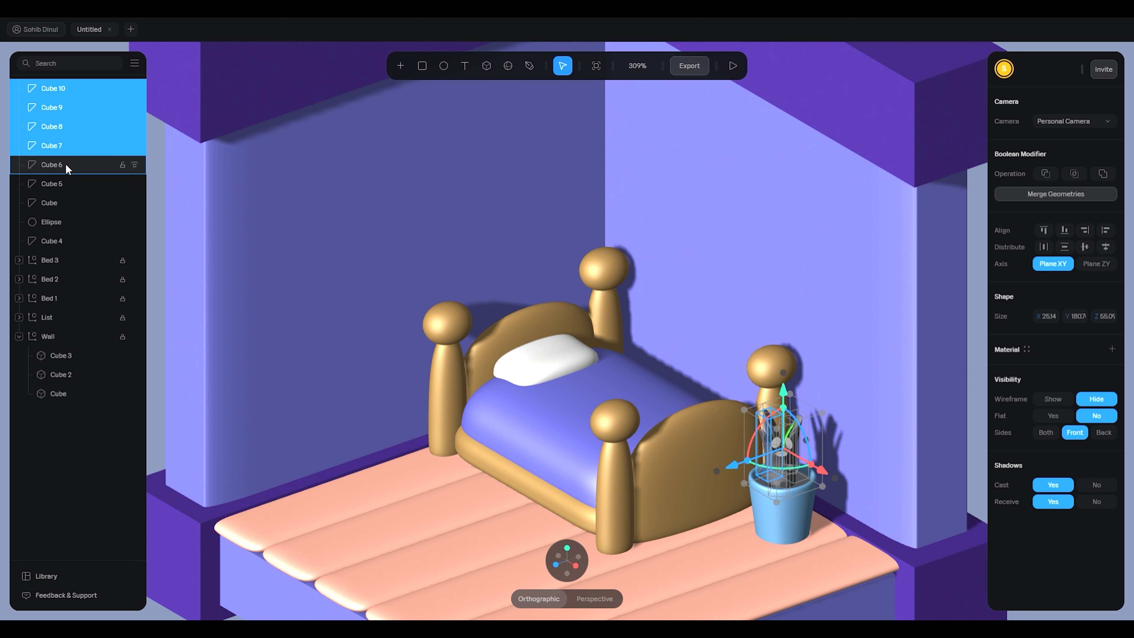
left_click(65, 164, "shift")
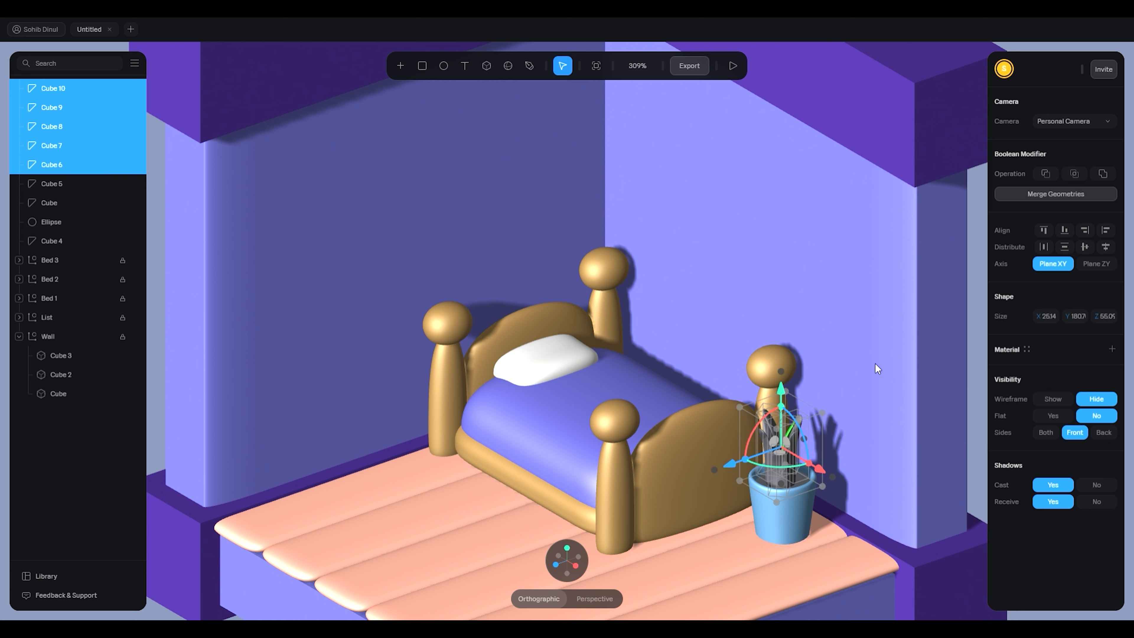
left_click(89, 166)
left_click(63, 86)
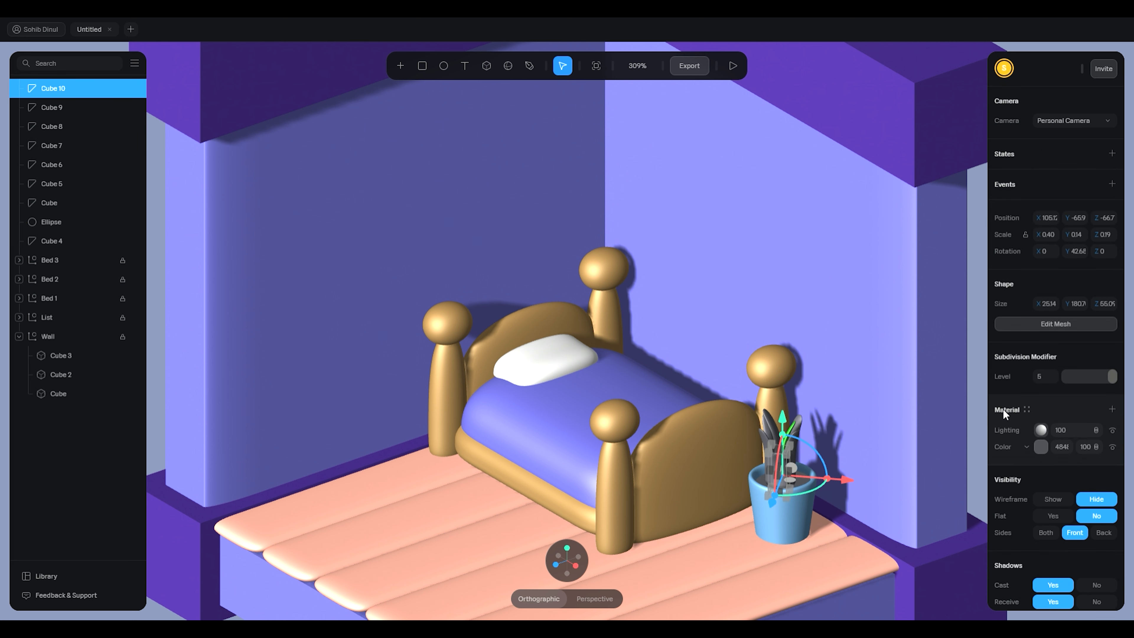
left_click(1040, 447)
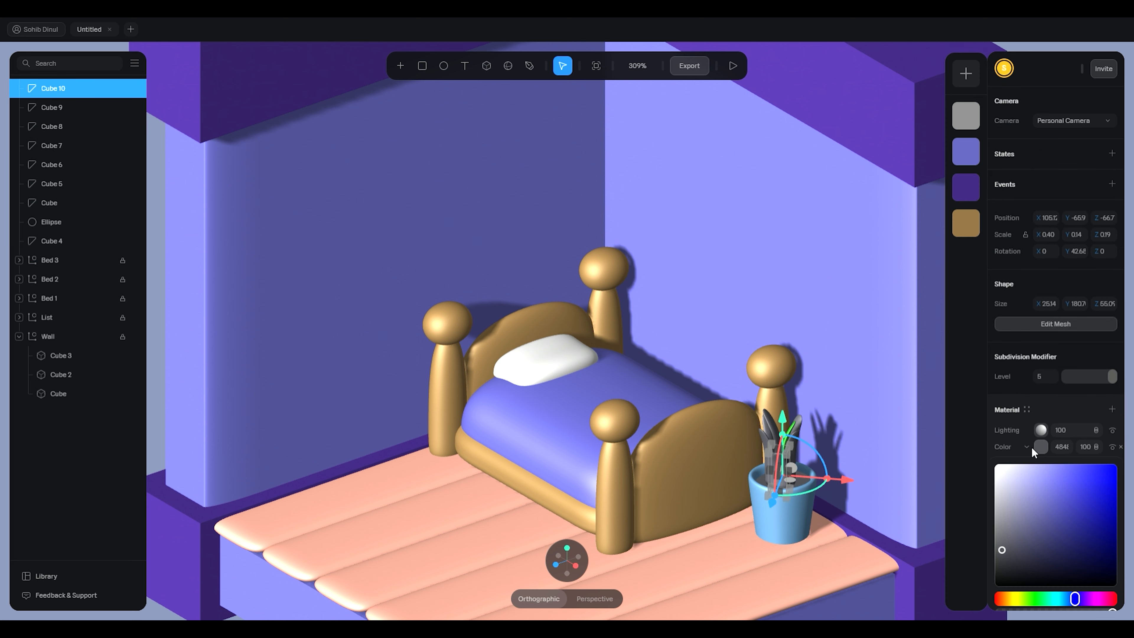
Save the green of leaf Cube 8 as a reusable colour and apply it to leaves Cube, Cube 5, Cube 6, Cube 7 and Cube 10
left_click(790, 431)
left_click(1040, 446)
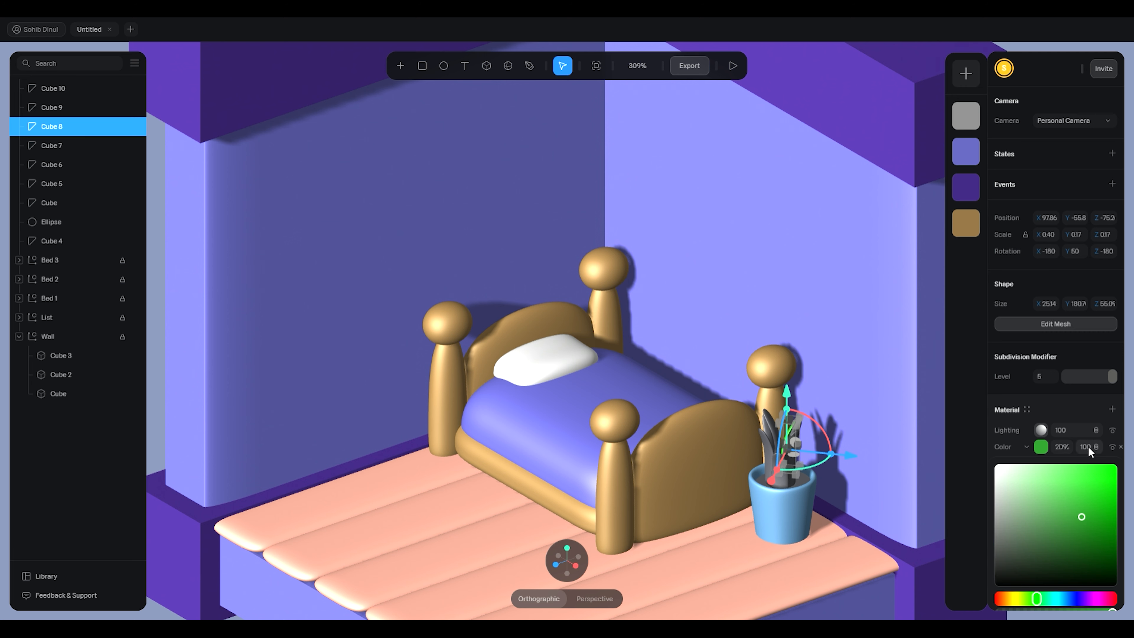
left_click(60, 143)
left_click(63, 165, "shift")
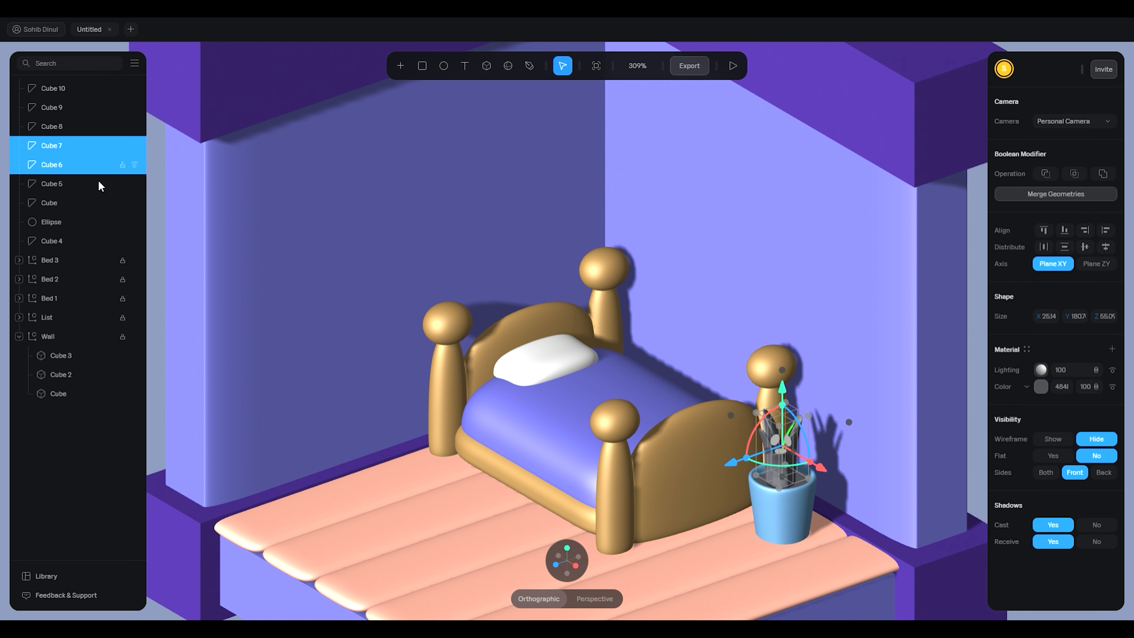
left_click(42, 183, "shift")
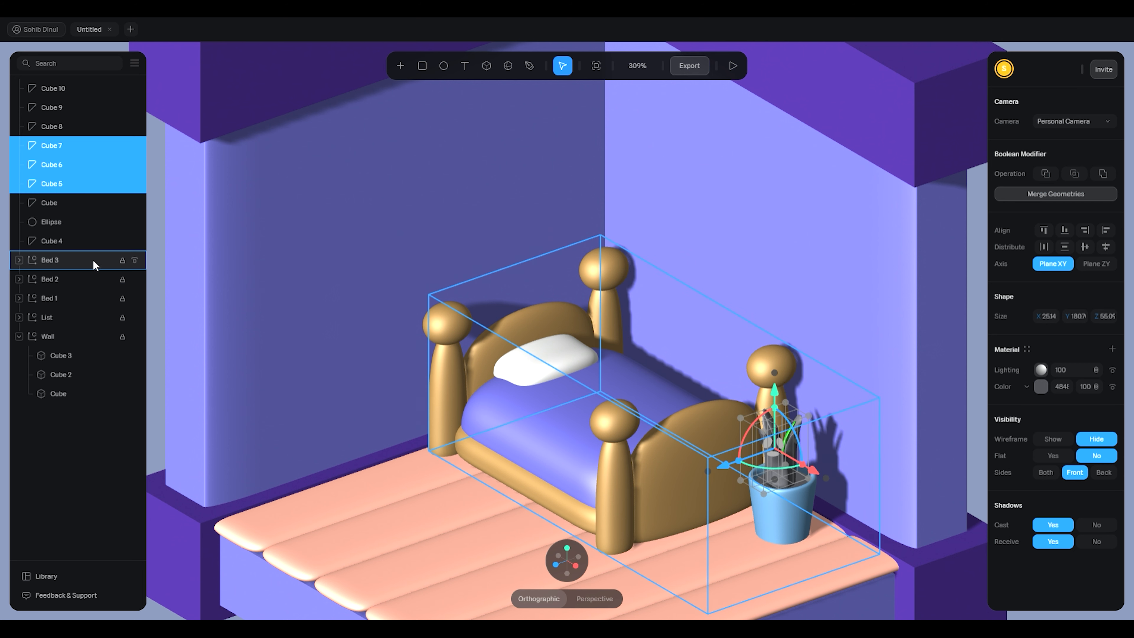
left_click(61, 203, "shift")
left_click(60, 89, "shift")
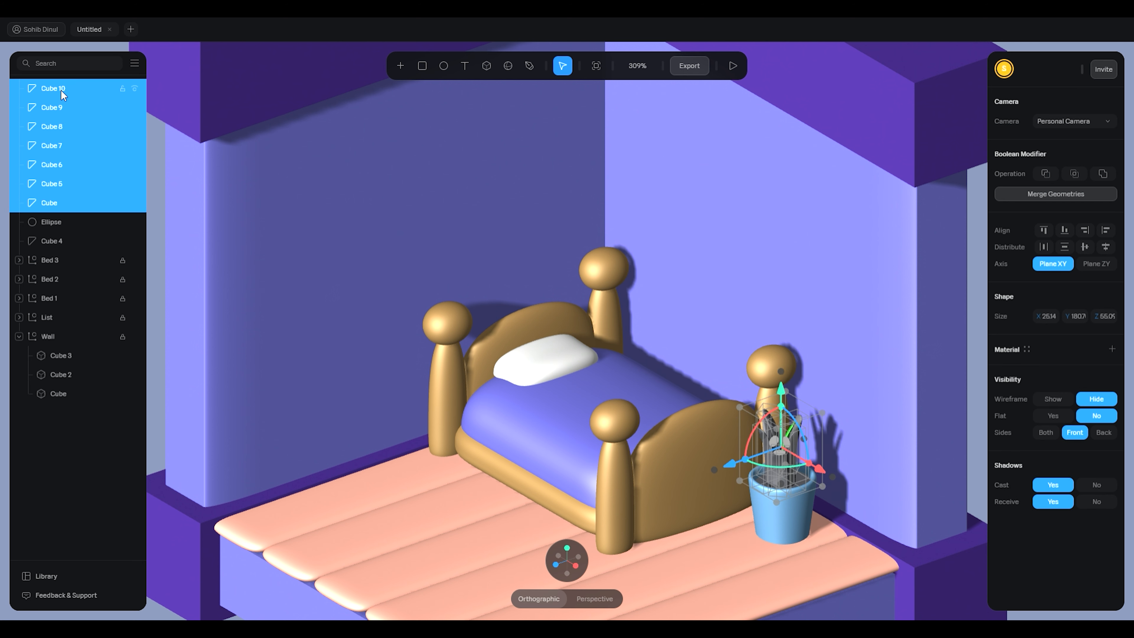
left_click(53, 107, "shift")
left_click(55, 129, "shift")
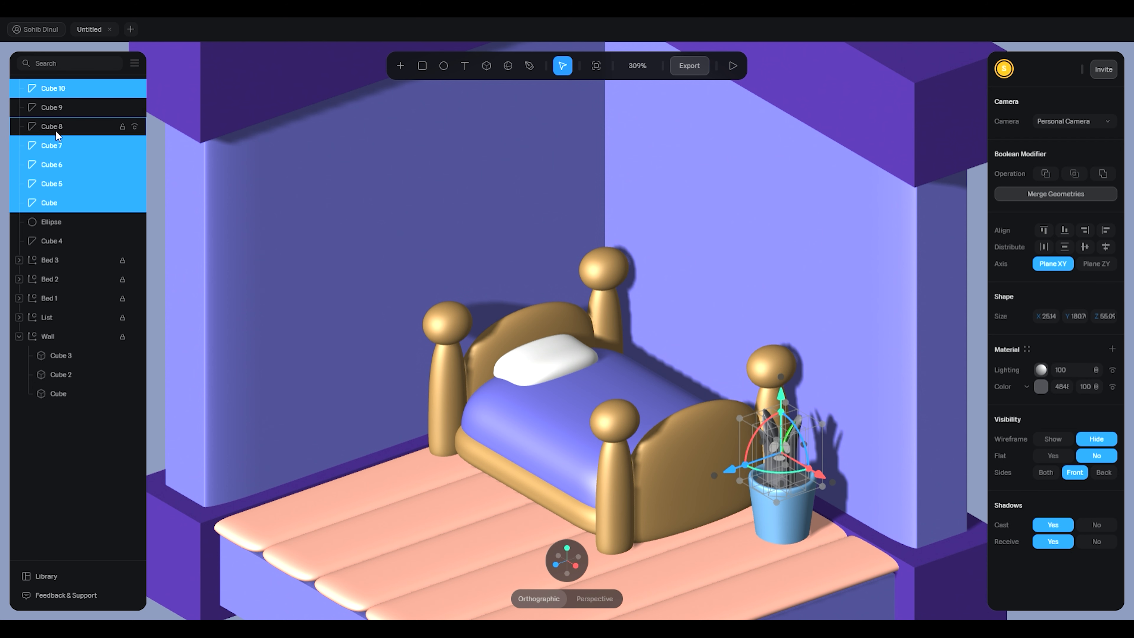
left_click(1043, 386)
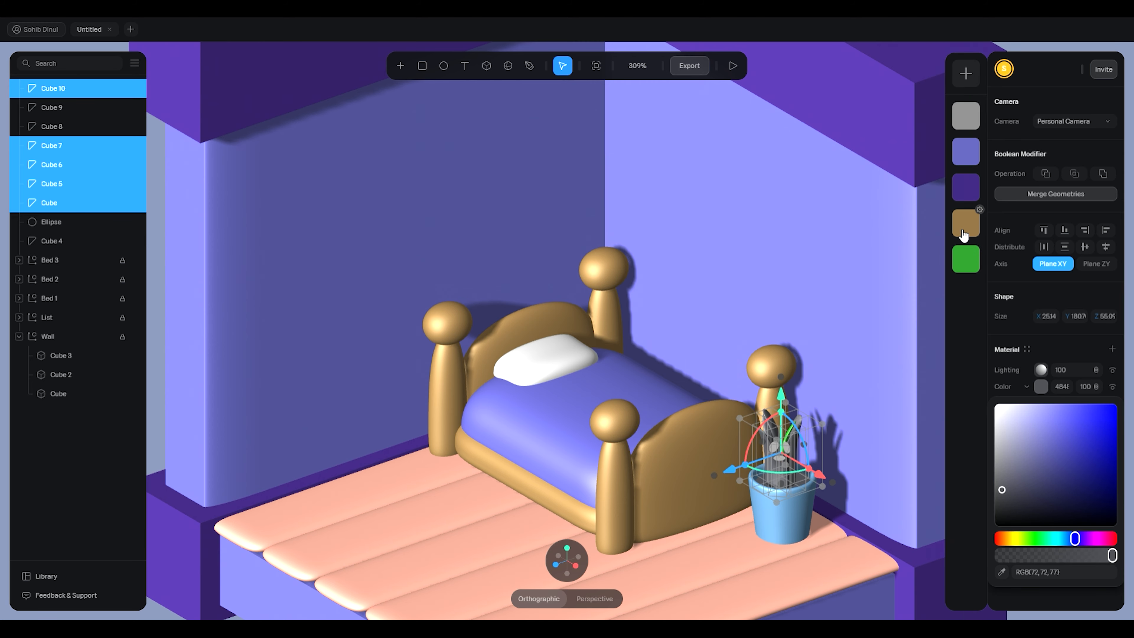
left_click(969, 252)
left_click(884, 399)
Apply the saved green colour to the remaining grey leaf, Cube 9
left_click_drag(886, 404, 829, 406)
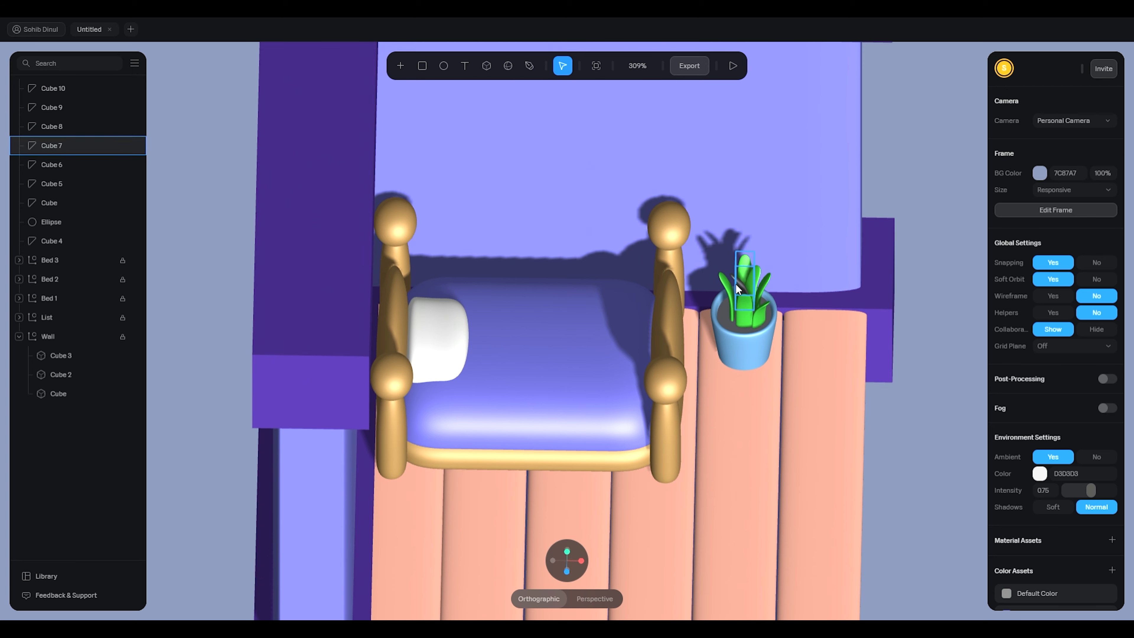
left_click(745, 295)
left_click(1040, 446)
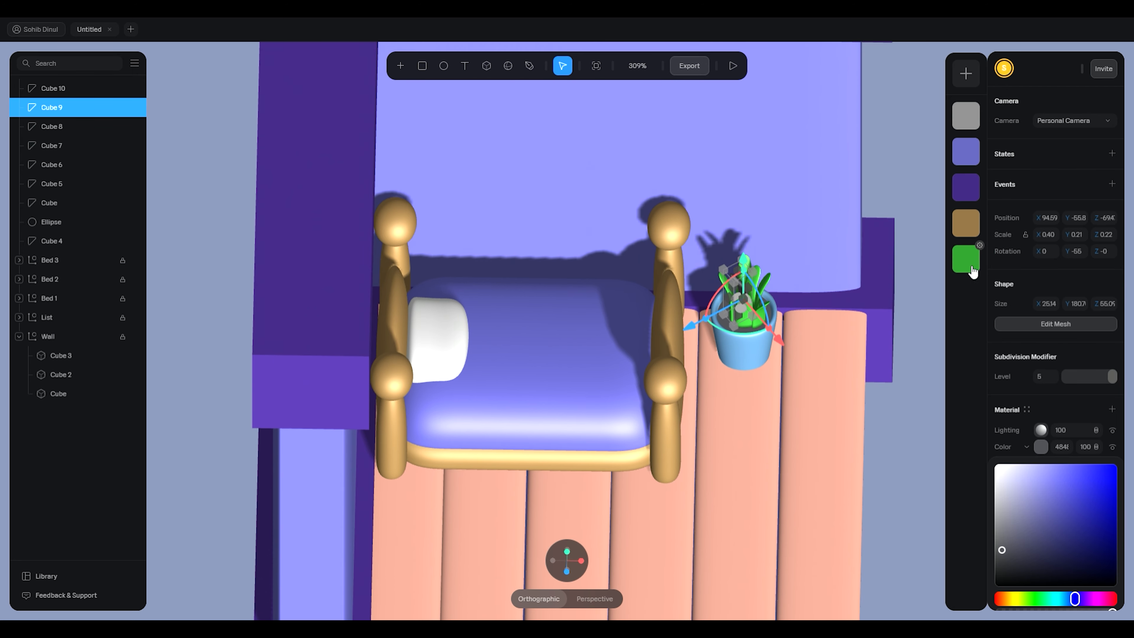
left_click(910, 310)
Set the lighting type of the soil ellipse inside the bucket to Phong
left_click_drag(892, 376, 805, 356)
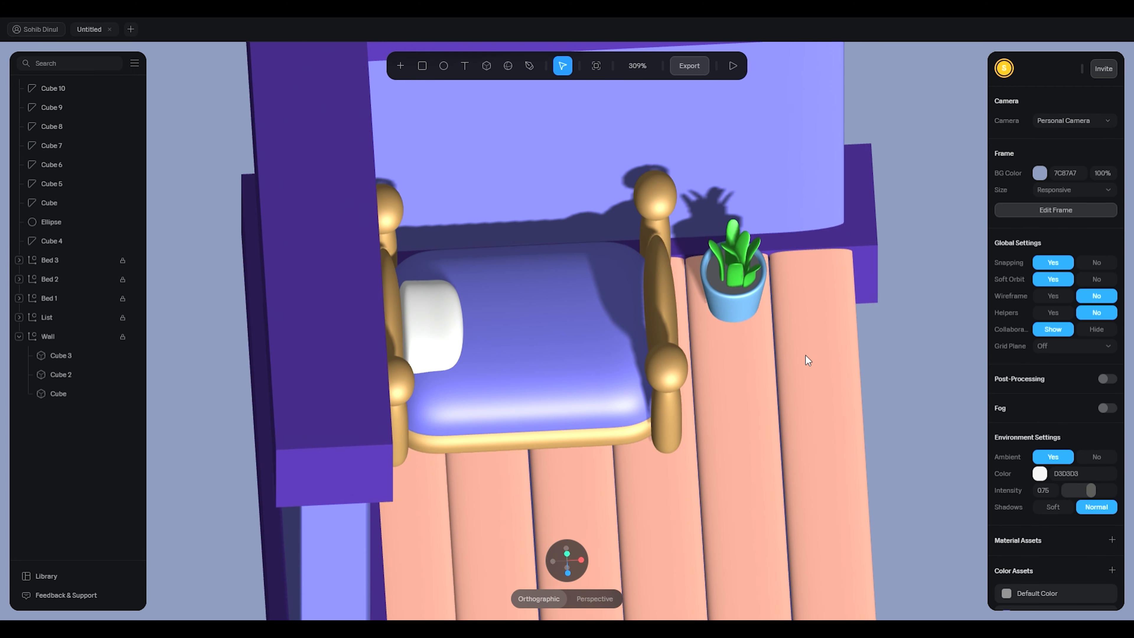
left_click(726, 290)
left_click(50, 222)
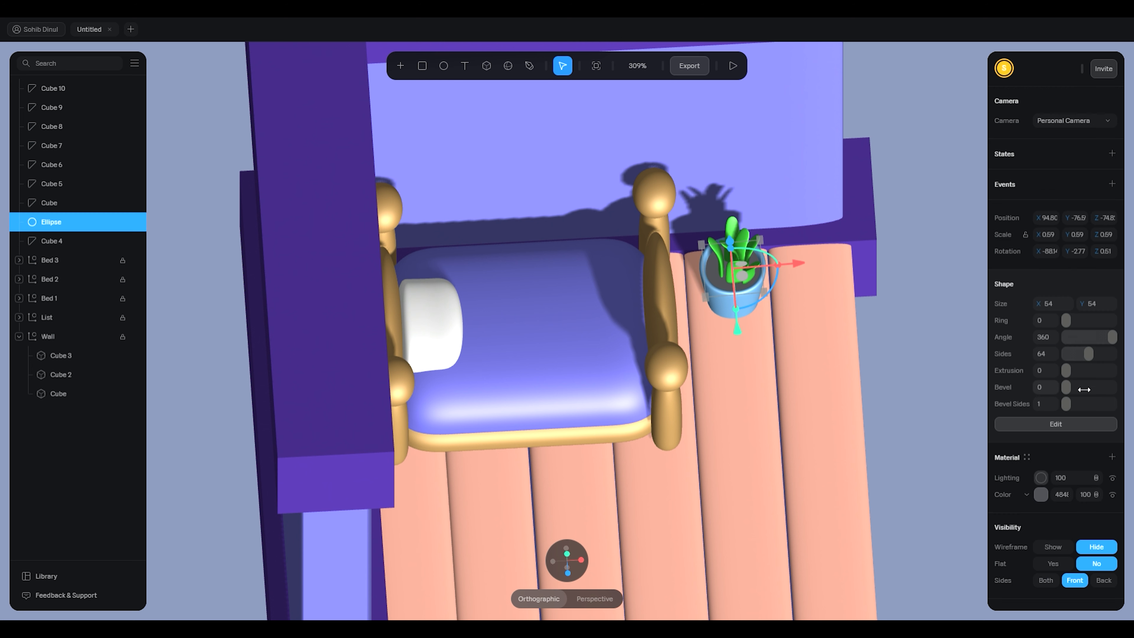
left_click(1041, 476)
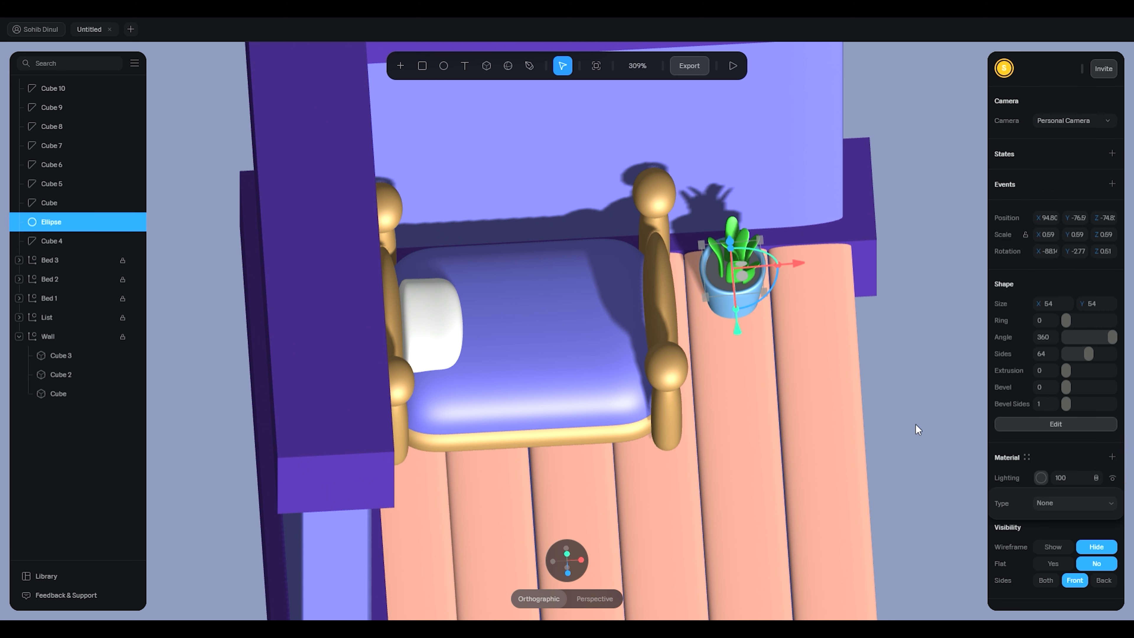
left_click(1044, 477)
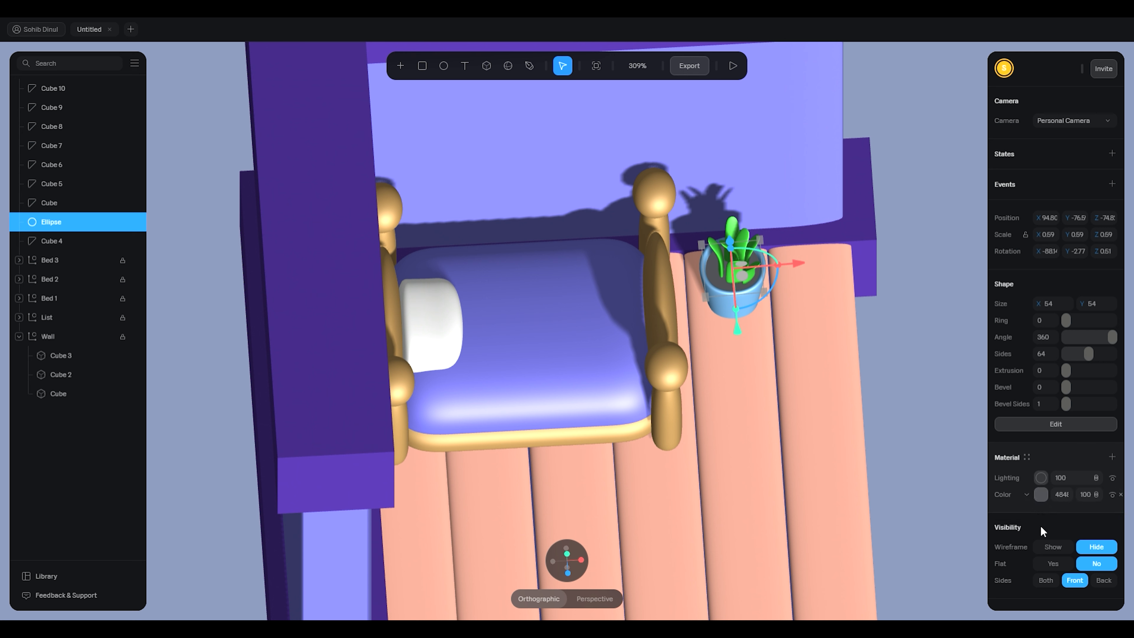
left_click(1042, 478)
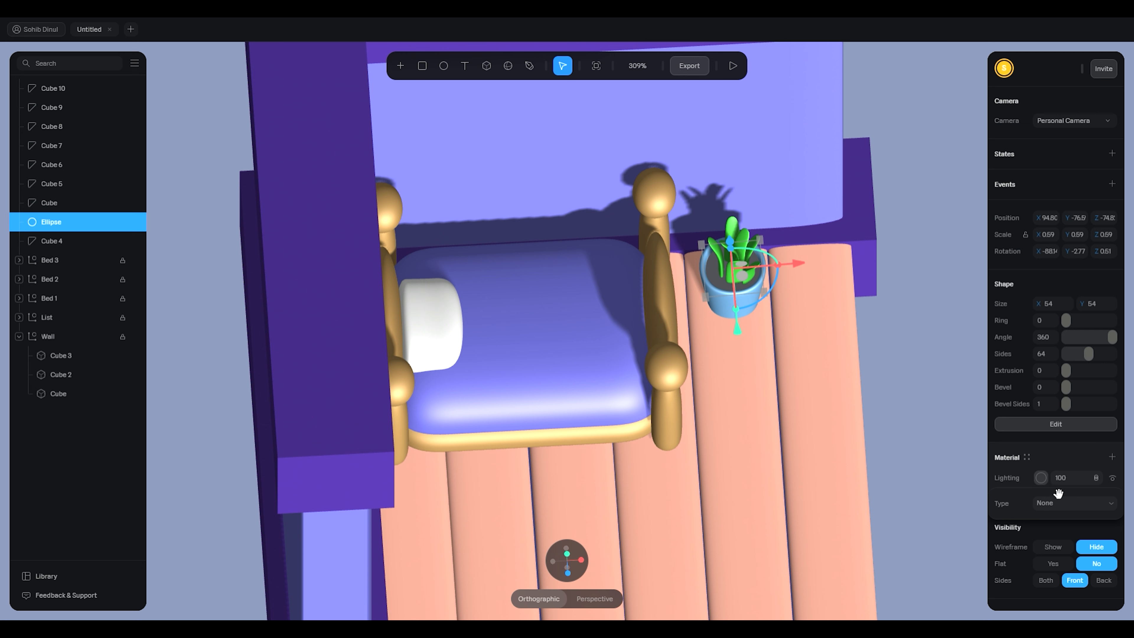
left_click(1051, 529)
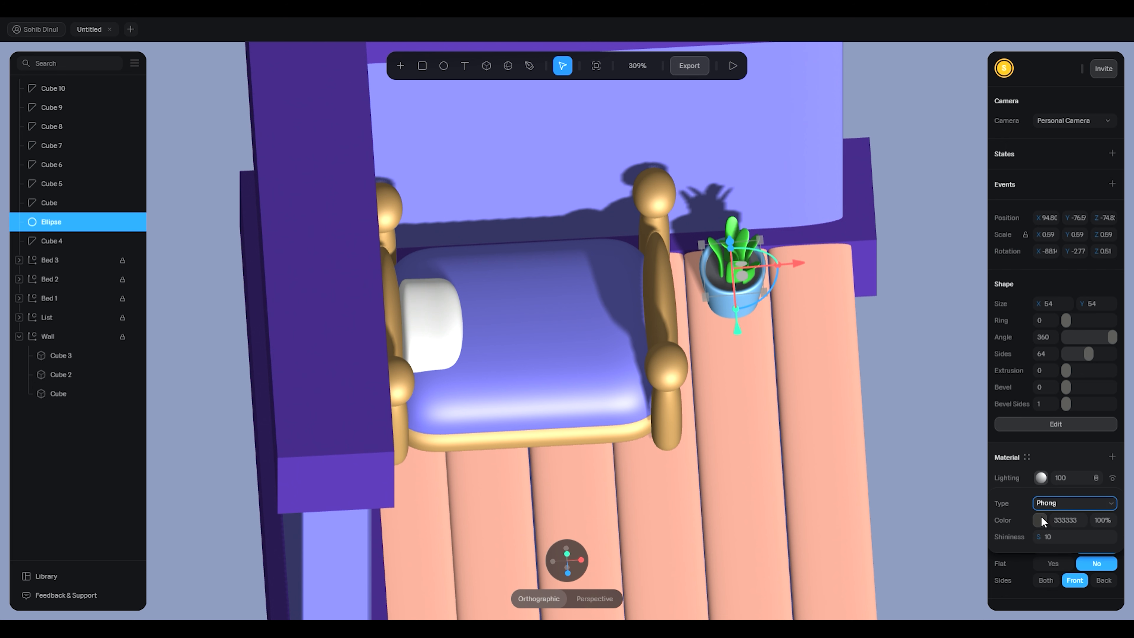
Set the soil ellipse's Phong lighting colour to a dark brown, RGB(94, 65, 45)
left_click(1041, 517)
scroll(1034, 526, "down", 3)
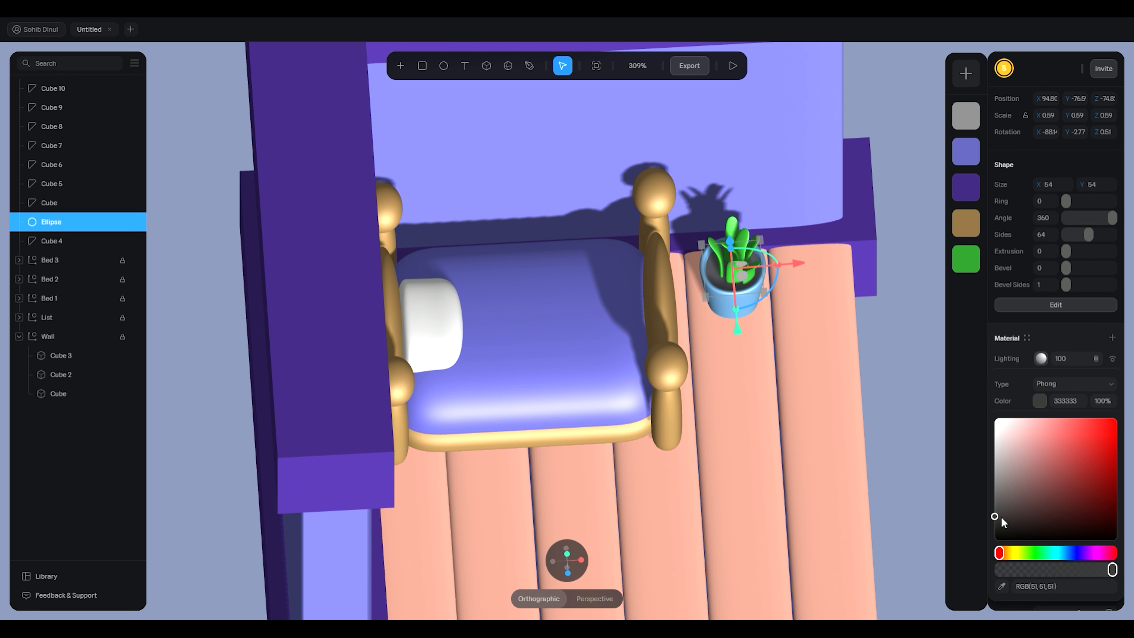
left_click(1029, 508)
left_click(1008, 553)
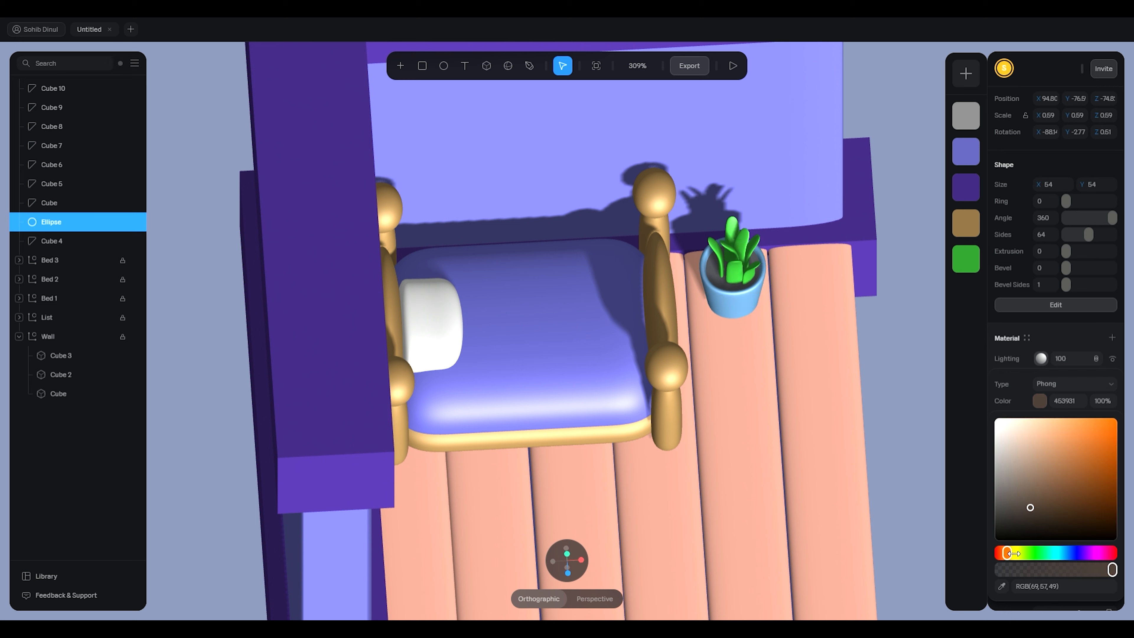
left_click(1058, 487)
left_click(1059, 495)
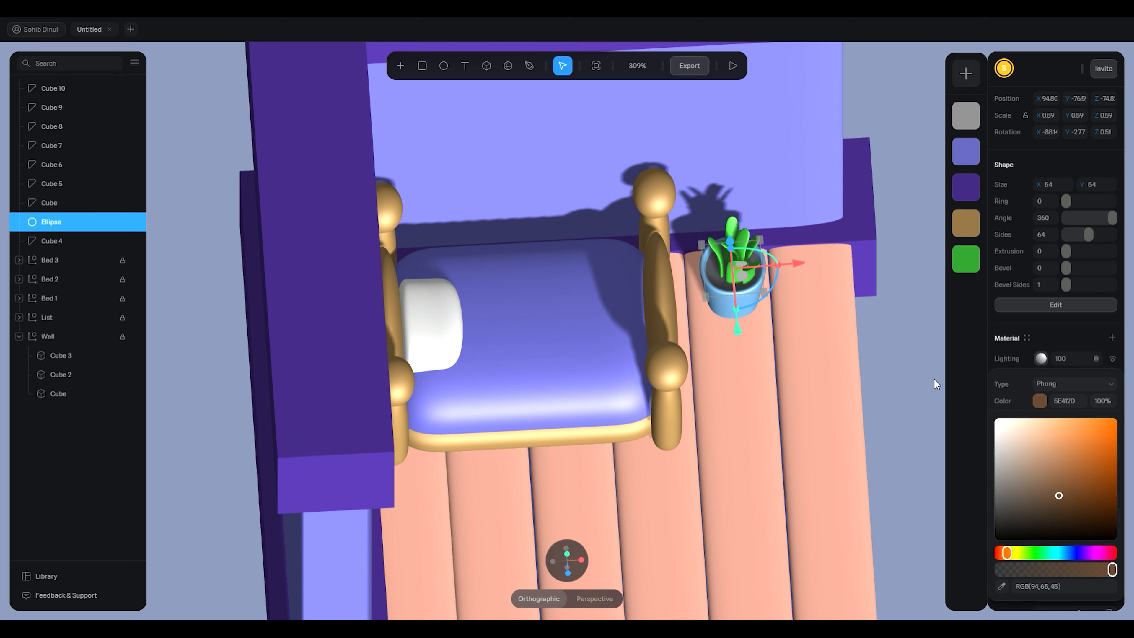
left_click(933, 379)
left_click(716, 276)
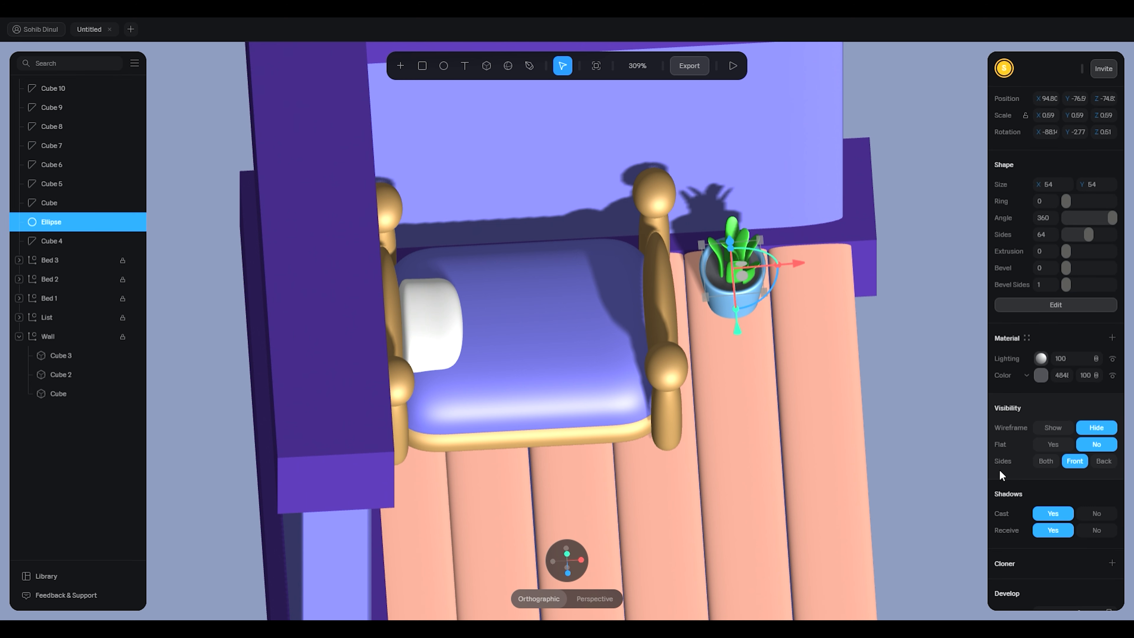
Recolour the soil ellipse's base colour a dark yellowish brown, about RGB(103, 86, 49)
left_click(1041, 375)
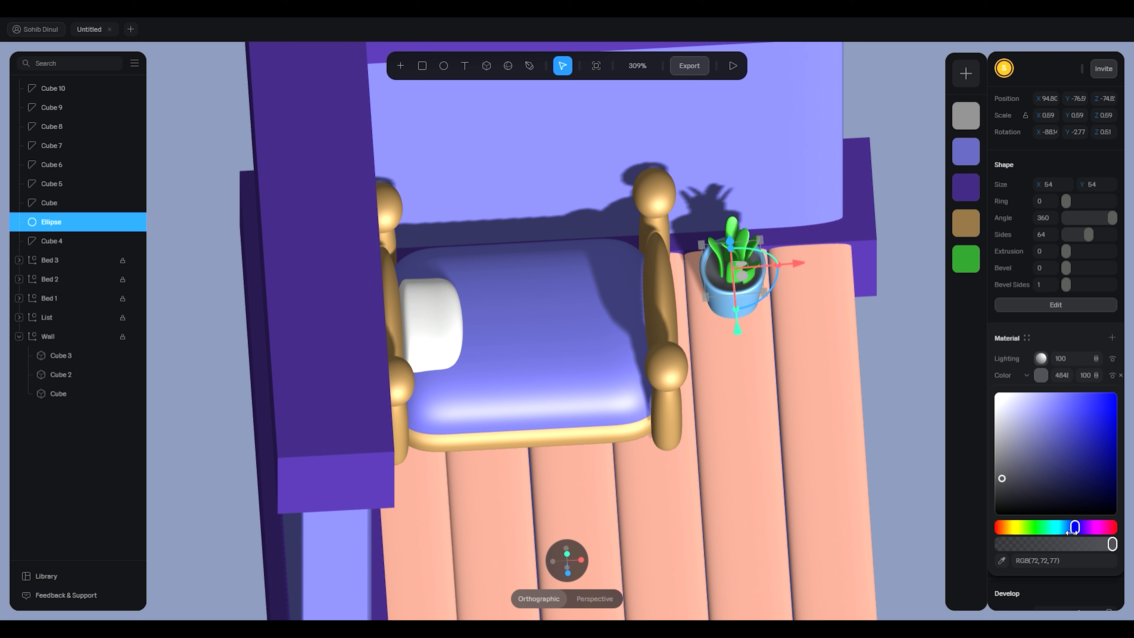
left_click_drag(1074, 529, 1012, 528)
left_click(1019, 450)
left_click(1032, 478)
left_click(1049, 452)
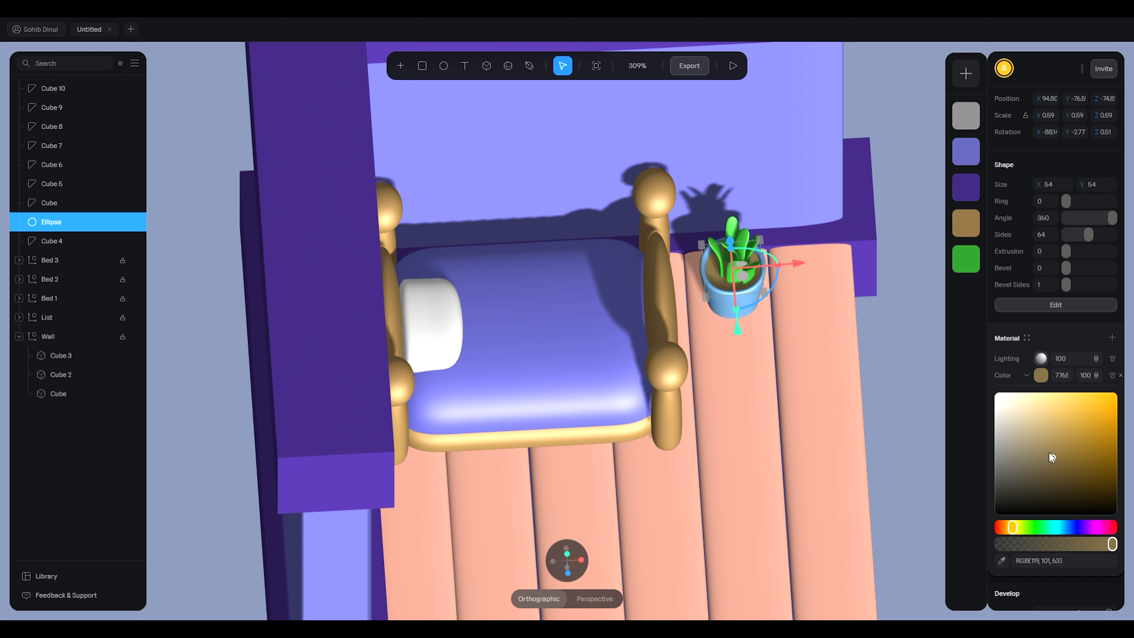
left_click(1057, 466)
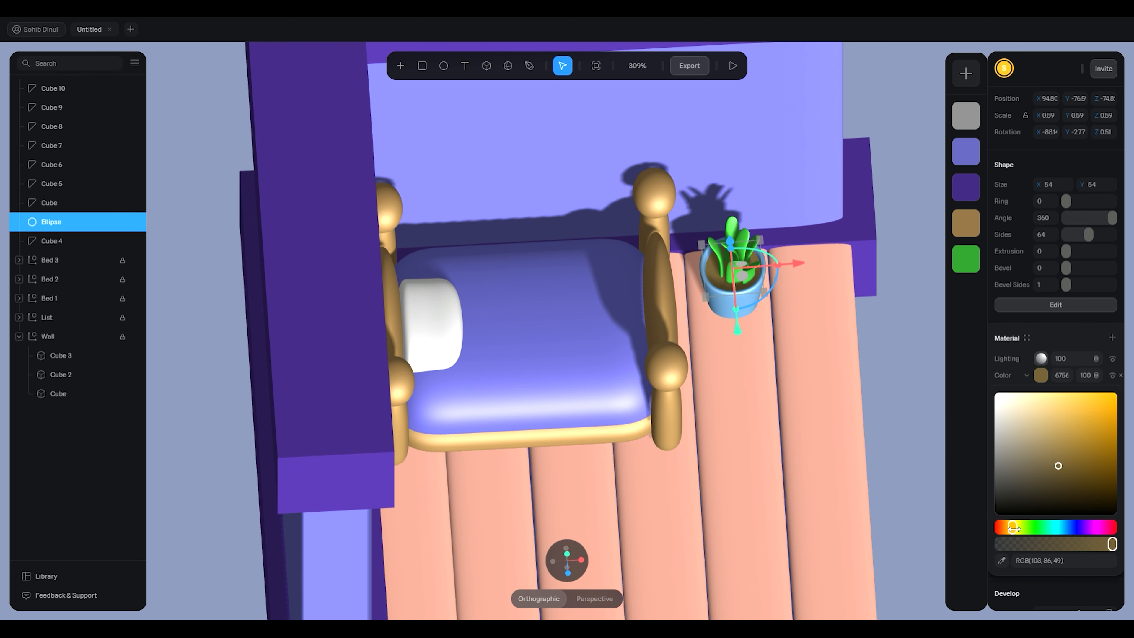
left_click_drag(1014, 529, 1012, 529)
left_click(913, 362)
Move the leaf Cube outward towards the bucket's rim, to an X position of about 105.7
left_click(913, 363)
left_click_drag(910, 364, 848, 369, "alt")
left_click(809, 414)
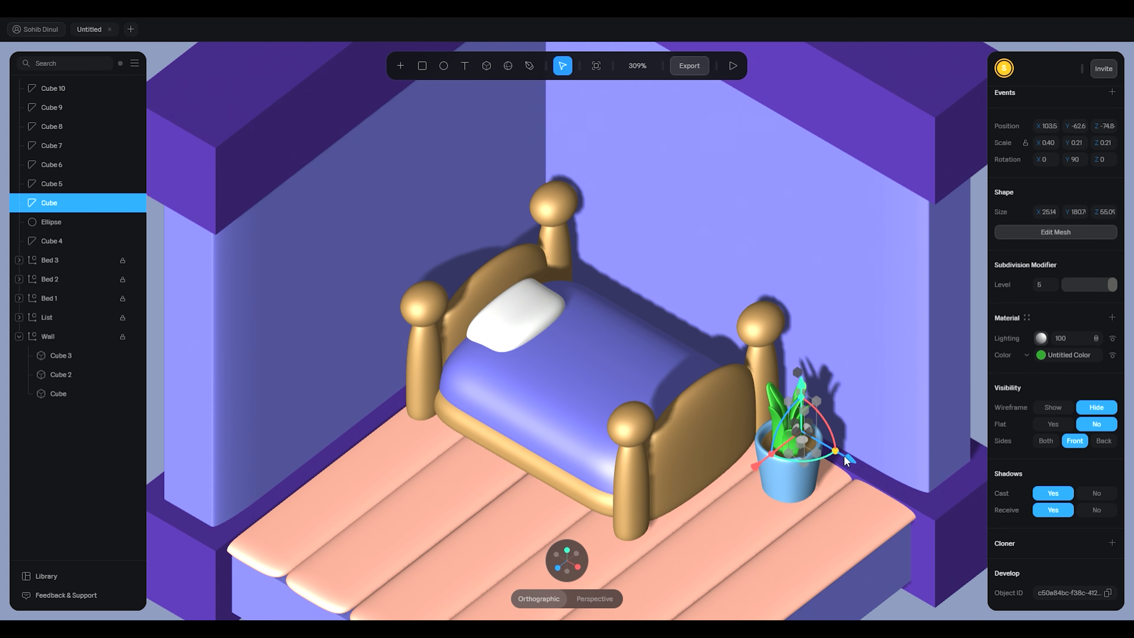
left_click(875, 499)
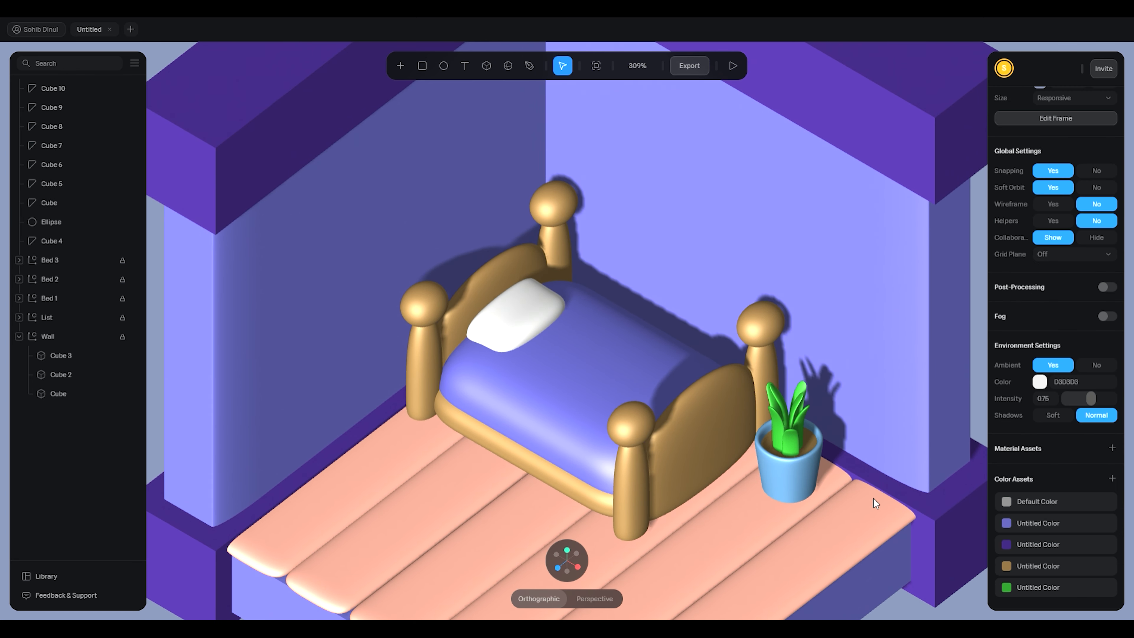
left_click(807, 411)
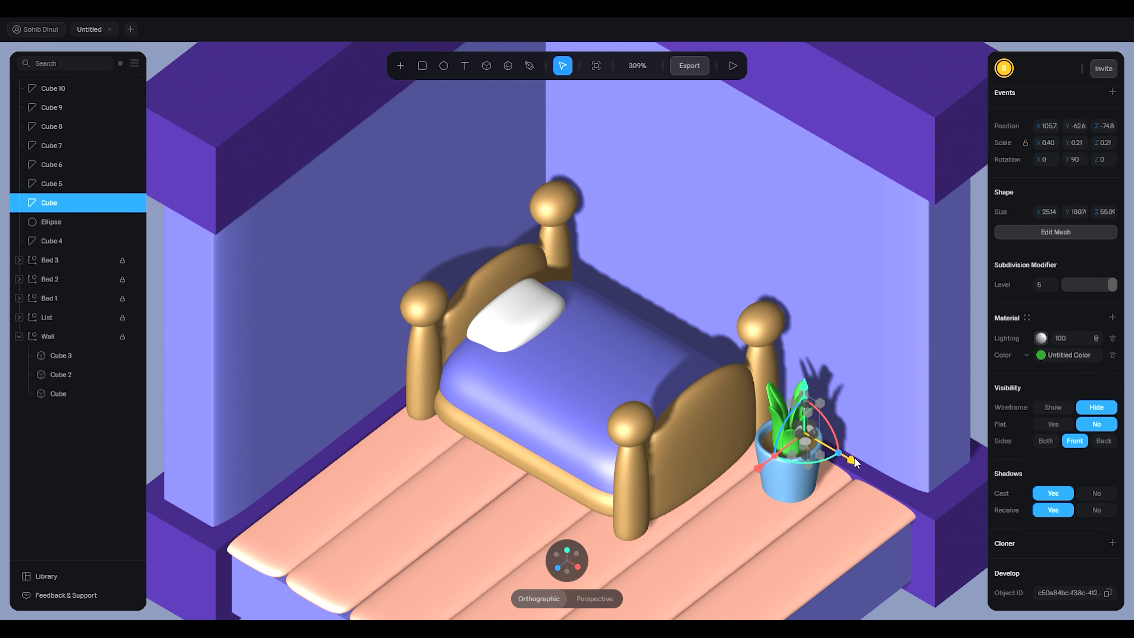
left_click(882, 465)
Turn leaf Cube 8 about its vertical Y axis and rotate leaf Cube 9 to about -78.6 degrees in Y
left_click(804, 401)
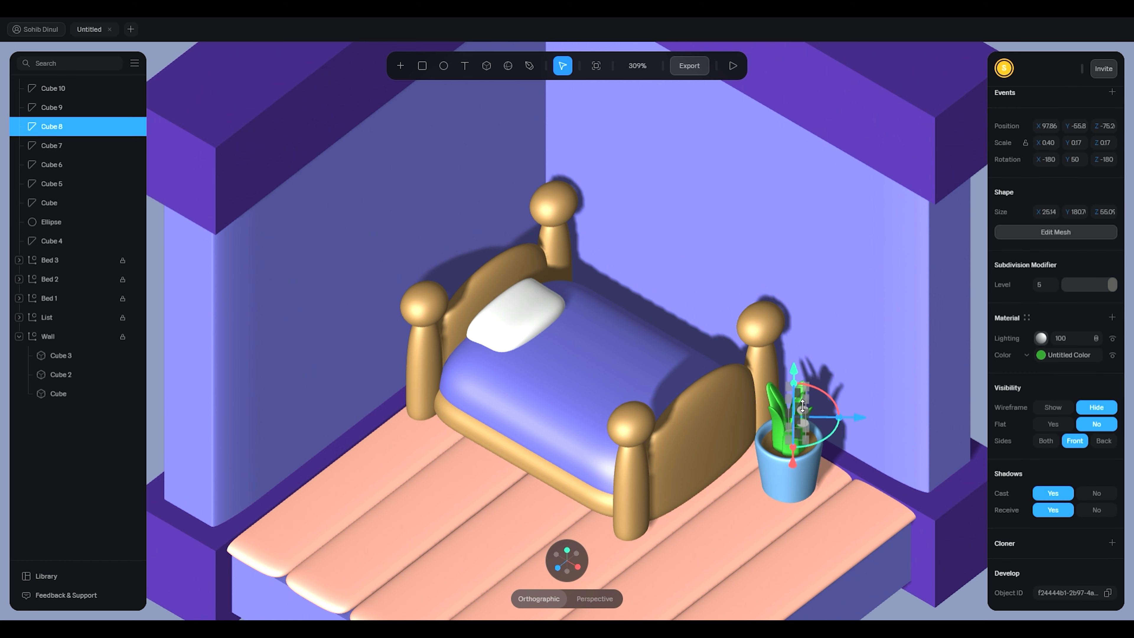
left_click_drag(820, 431, 831, 438)
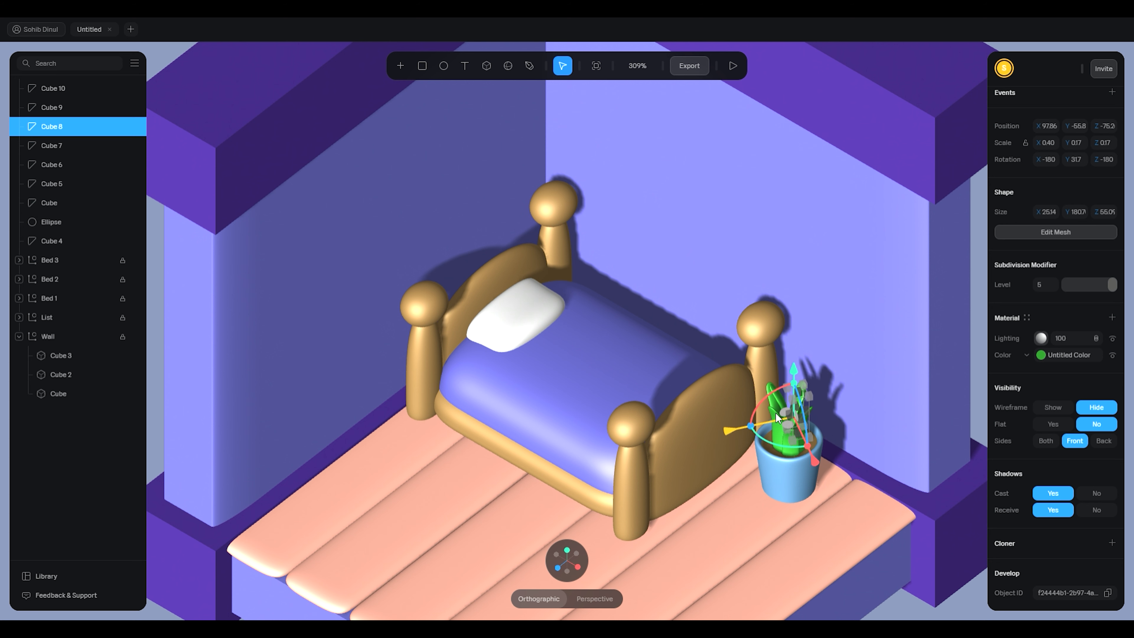
left_click(780, 396)
left_click(802, 445)
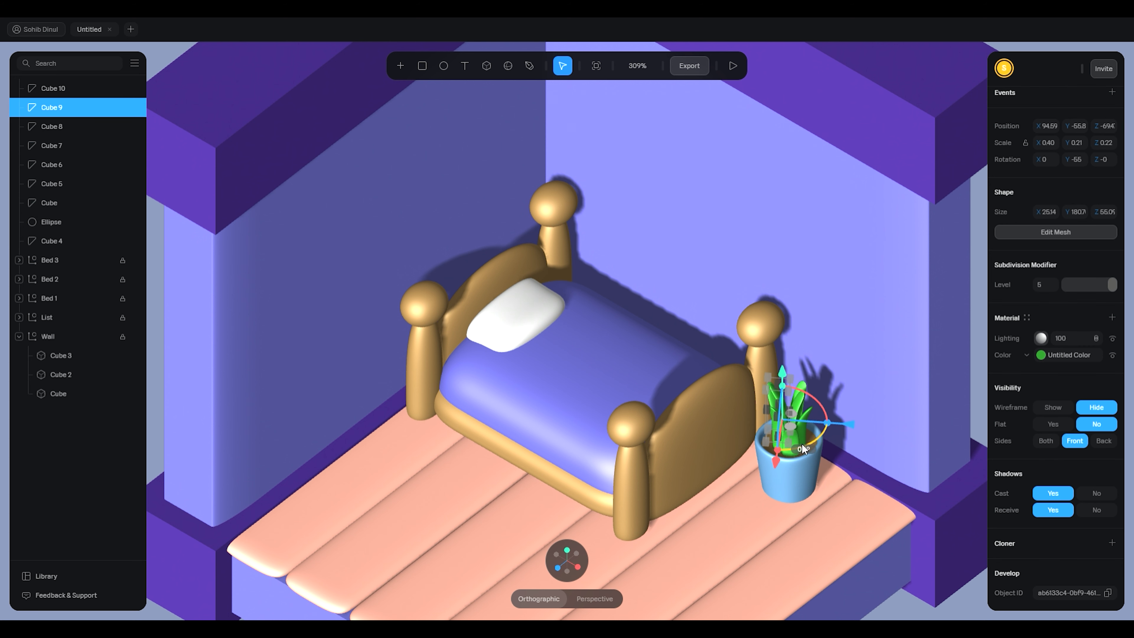
left_click_drag(802, 445, 790, 442)
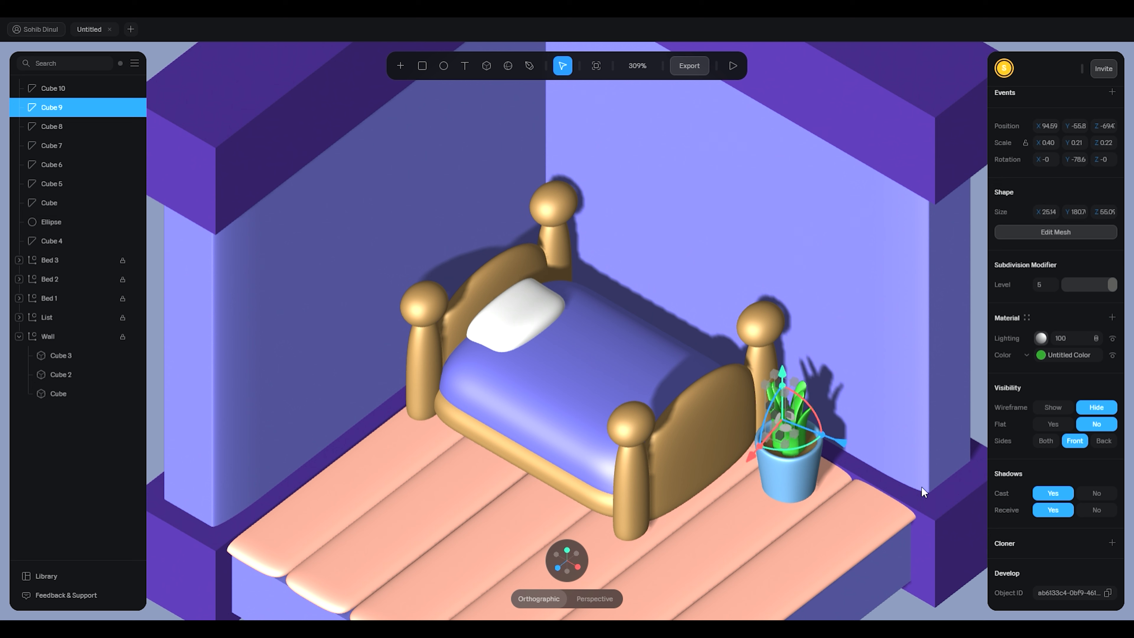
left_click(922, 485)
Nudge leaf Cube 7 outward to a Z position of about -83.6 and leaf Cube 6 to an X position of about 86
left_click(806, 385)
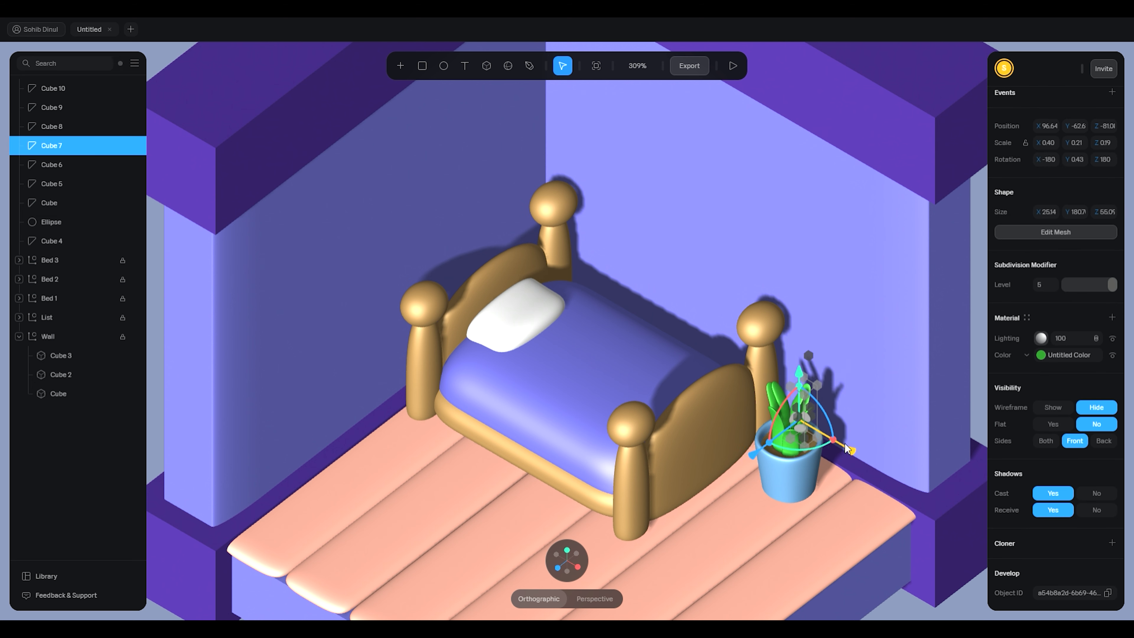
left_click_drag(754, 449, 759, 445)
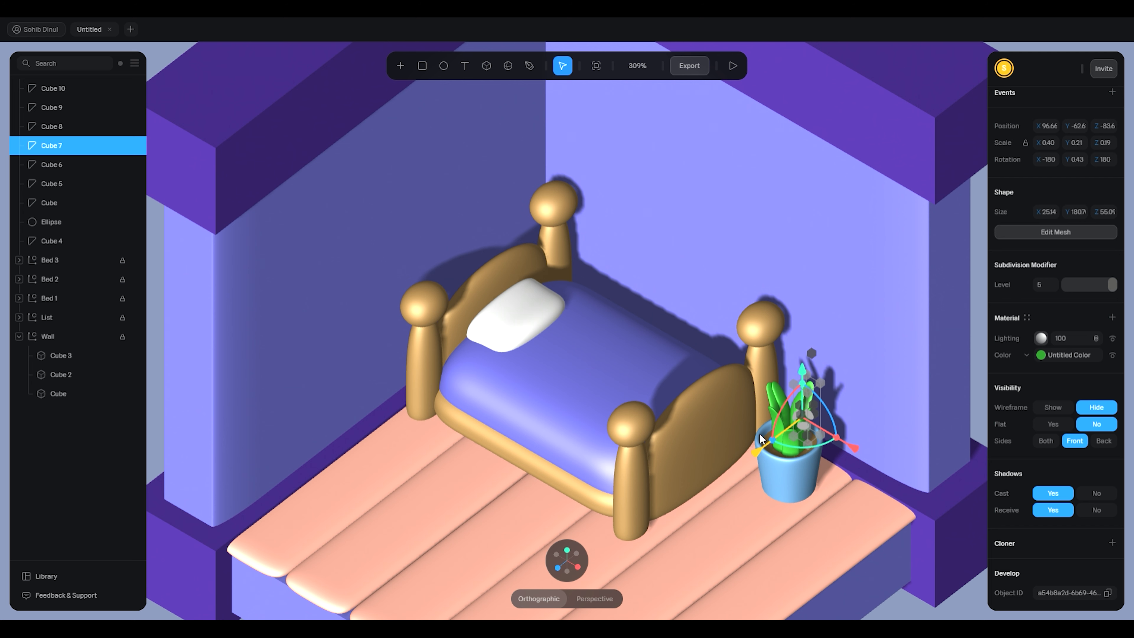
left_click(879, 371)
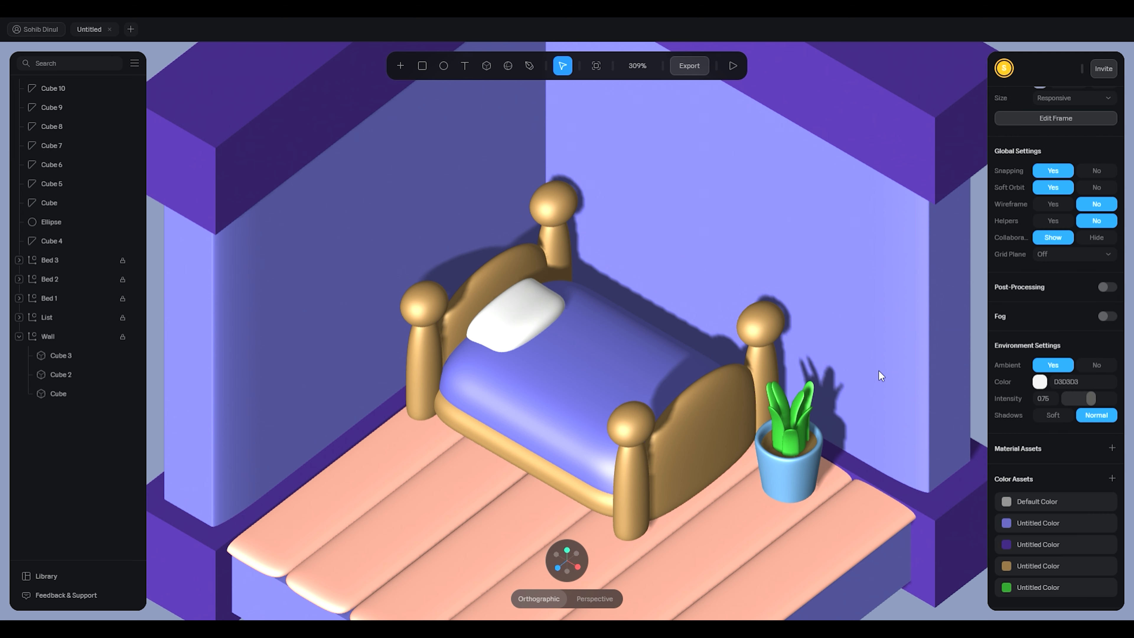
left_click(767, 395)
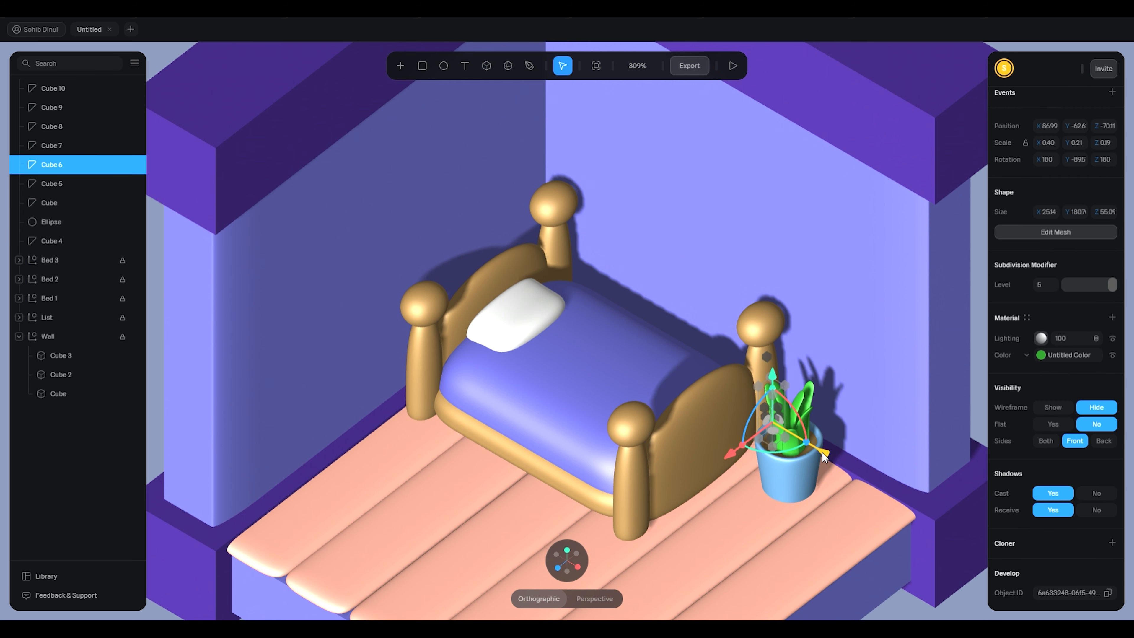
left_click_drag(823, 453, 820, 451)
Duplicate leaf Cube 6, turn the copy about its Y axis and place it at about X 91.4, Z -74.6
key("ctrl+d")
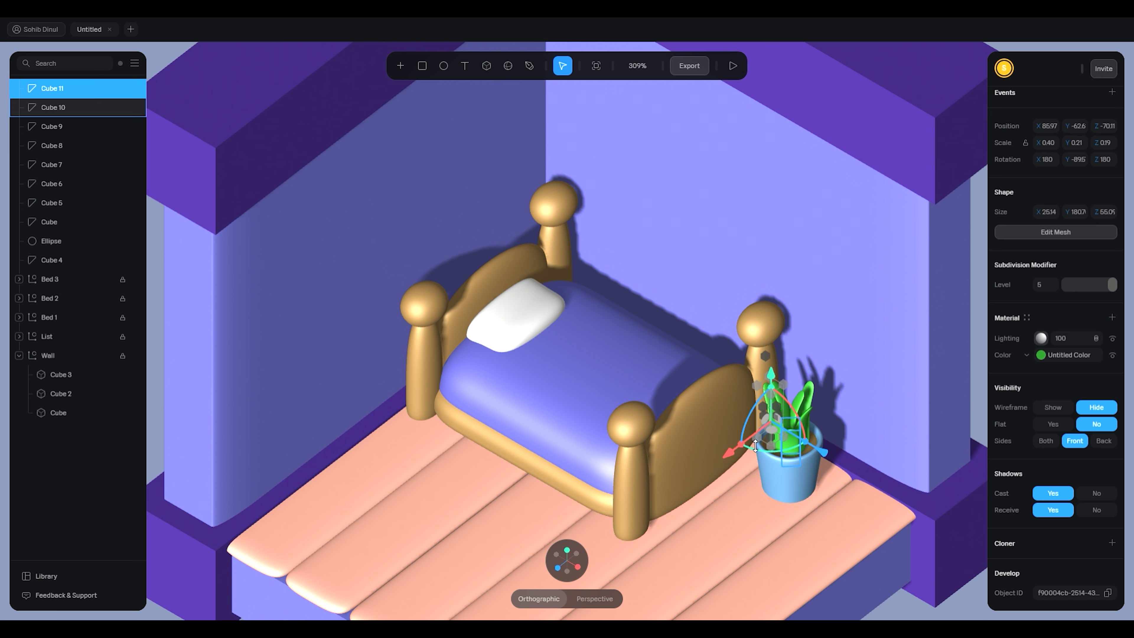
left_click_drag(767, 449, 742, 436)
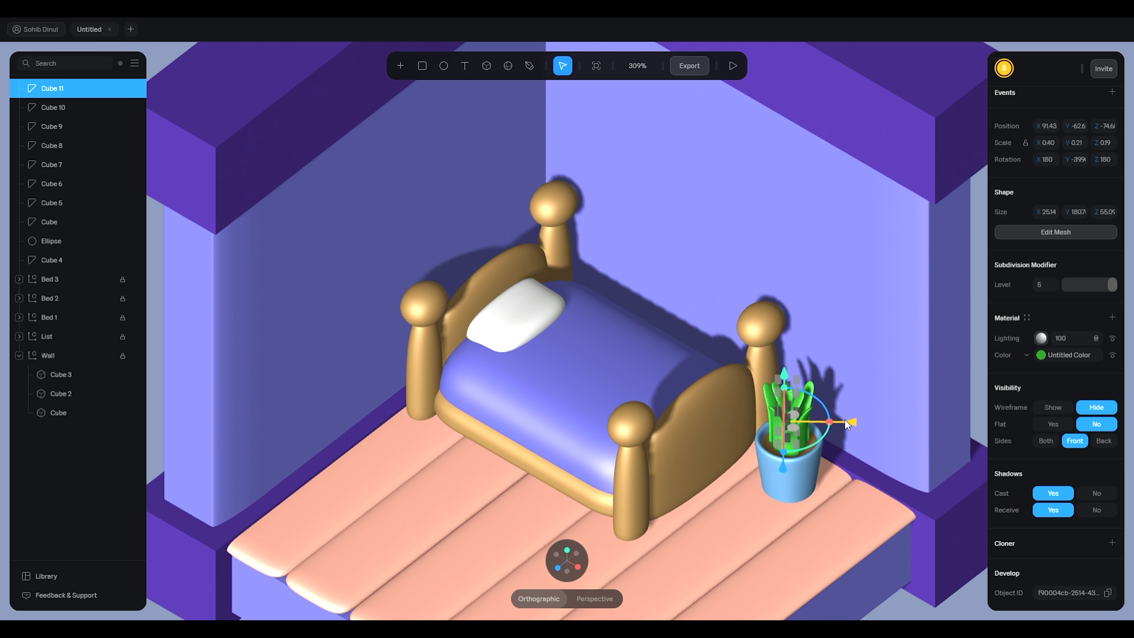
left_click(930, 490)
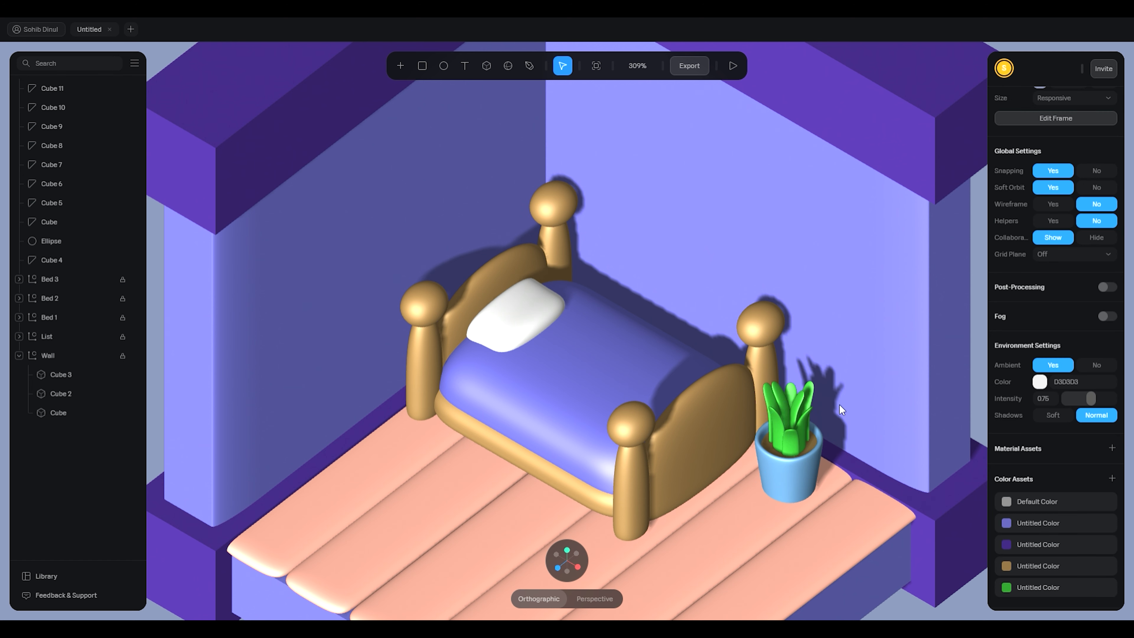
Move leaf Cube 11 towards the back of the bucket, to about X 90.4, Z -78.9
scroll(888, 498, "down", 4)
left_click_drag(894, 421, 840, 411)
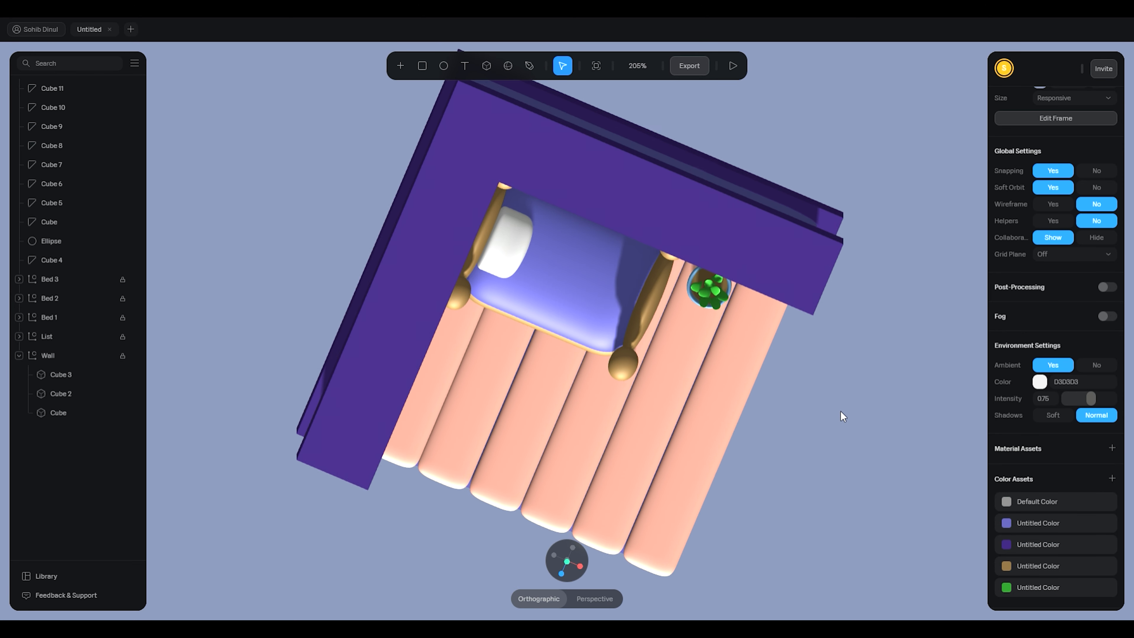
left_click(708, 290)
left_click_drag(691, 224, 690, 220)
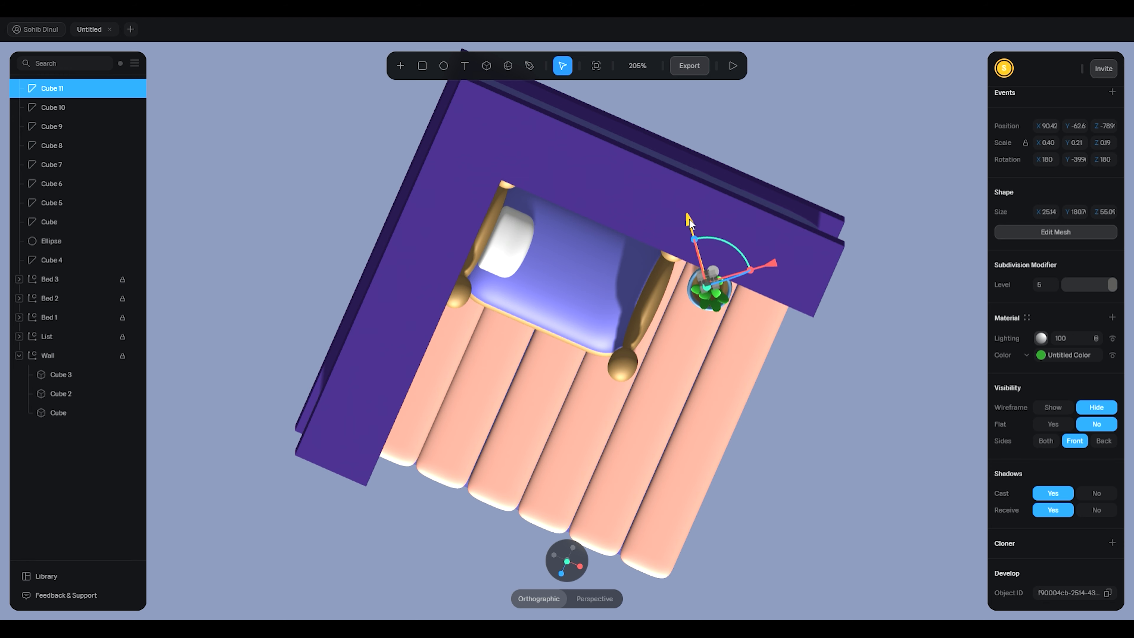
left_click(838, 384)
Group all the leaves, the soil ellipse and the bucket, and name the group Vase
left_click_drag(799, 424, 862, 306)
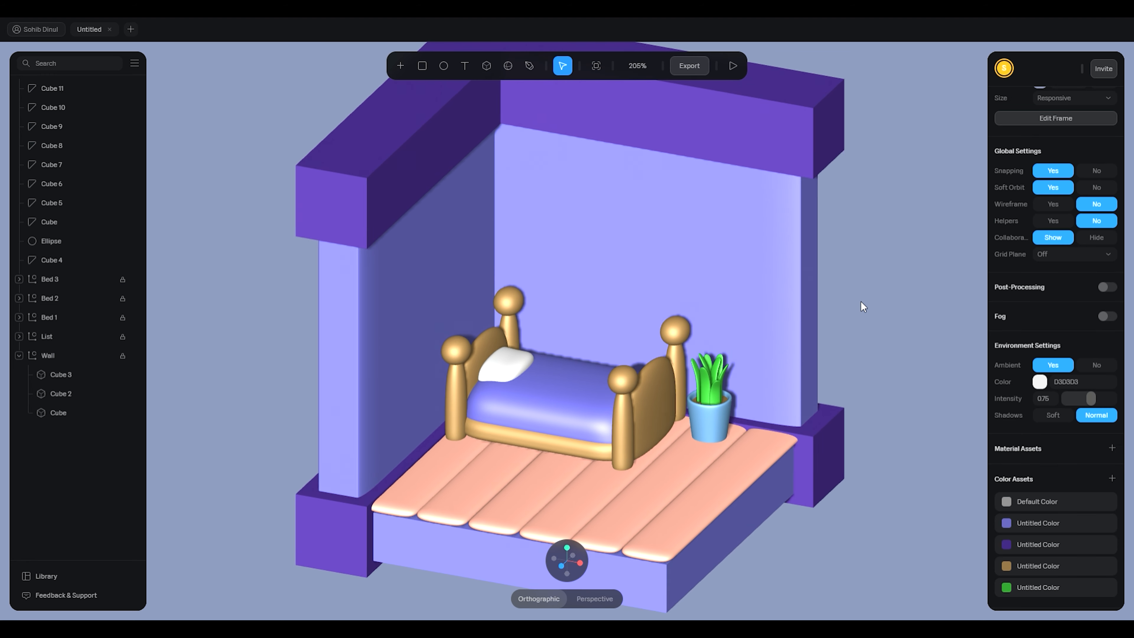
right_click(860, 324)
left_click(881, 336)
left_click_drag(853, 350, 828, 391, "alt")
scroll(685, 369, "up", 5)
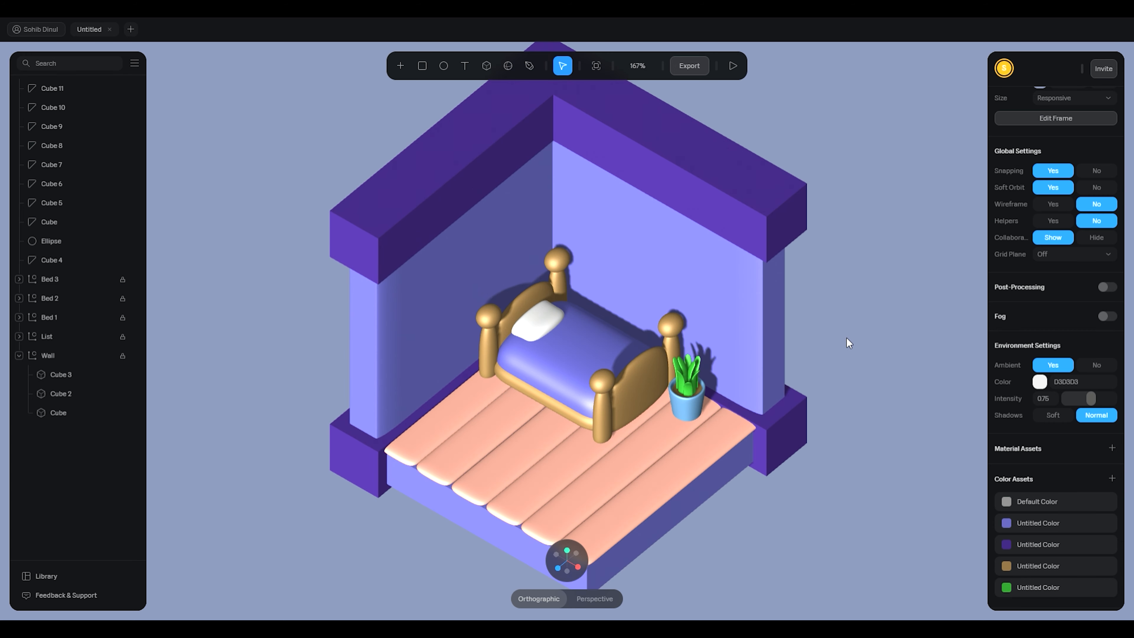
scroll(721, 411, "up", 3)
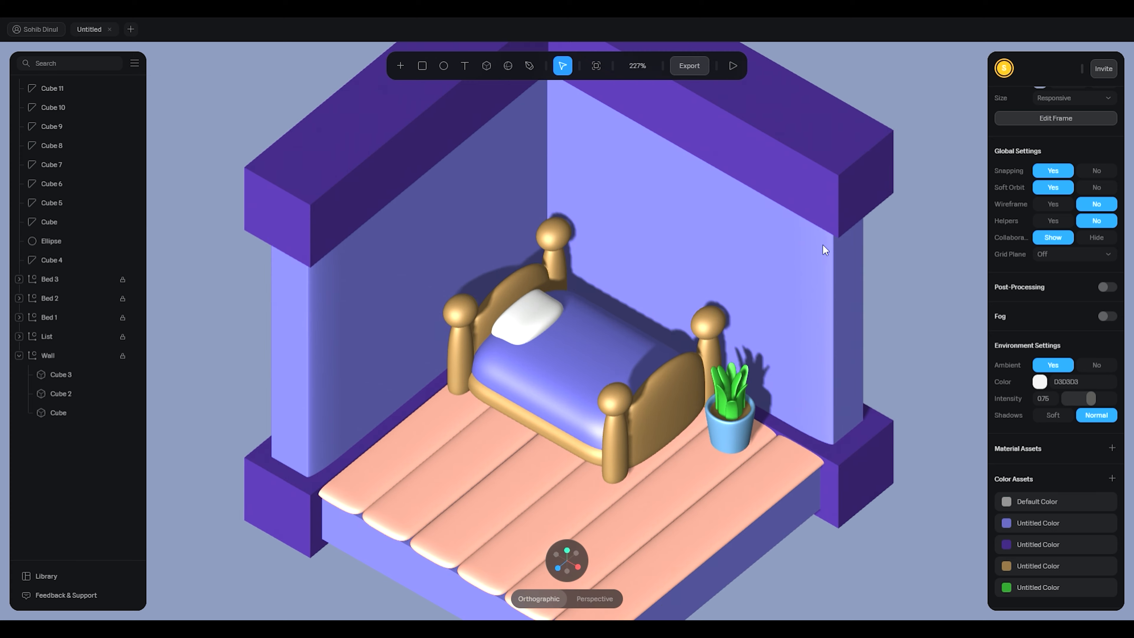
left_click_drag(955, 331, 665, 474)
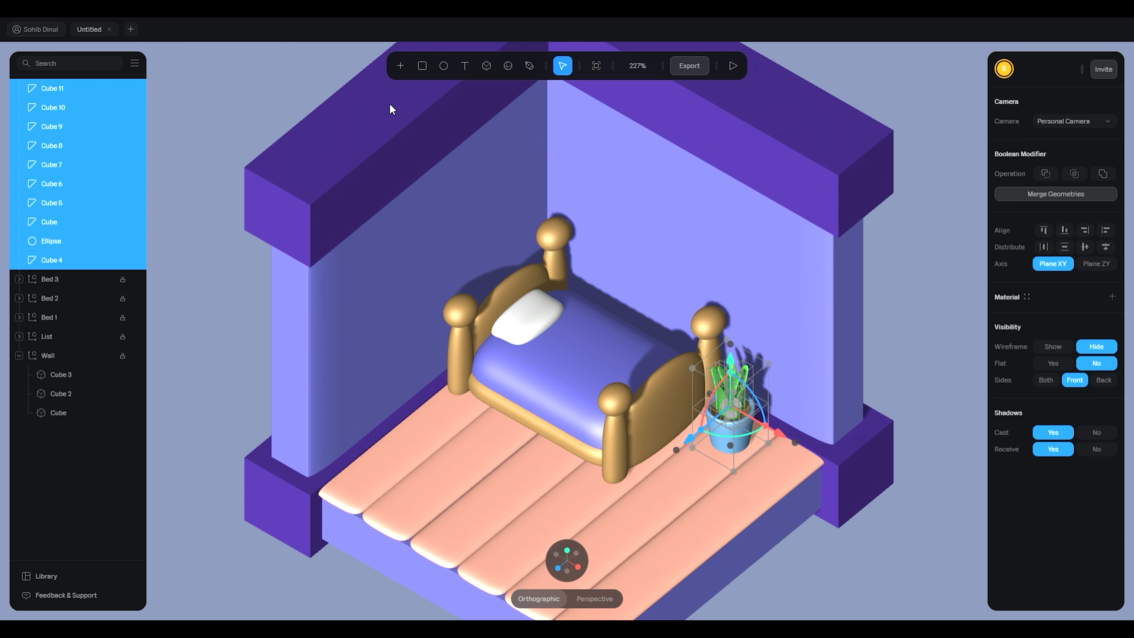
key("ctrl+g")
double_click(53, 88)
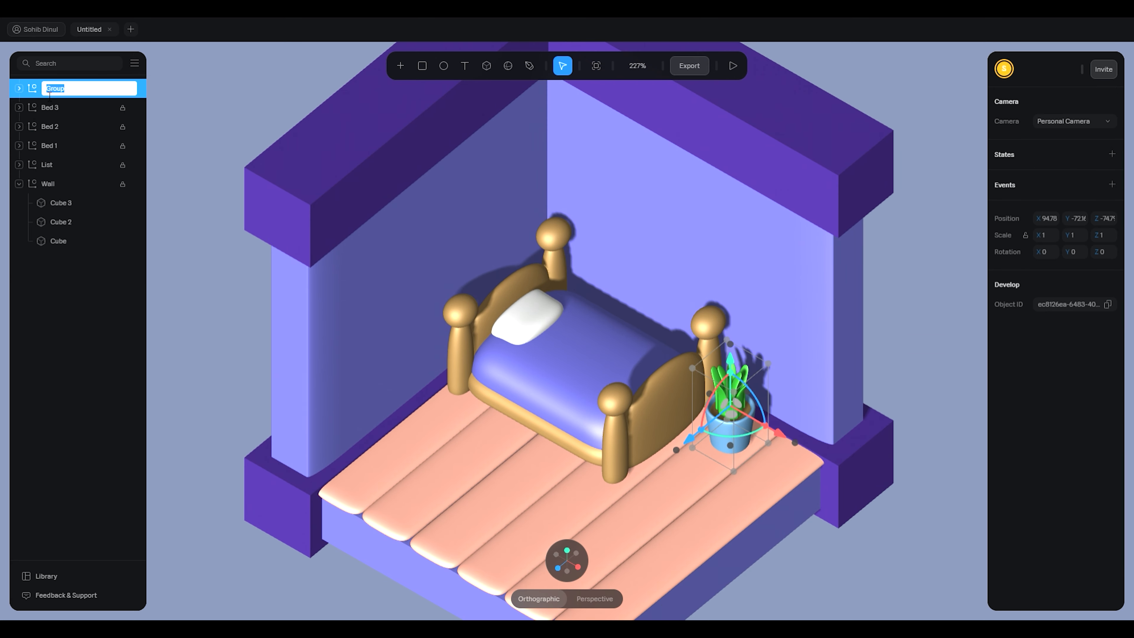
type("Vase")
left_click(173, 97)
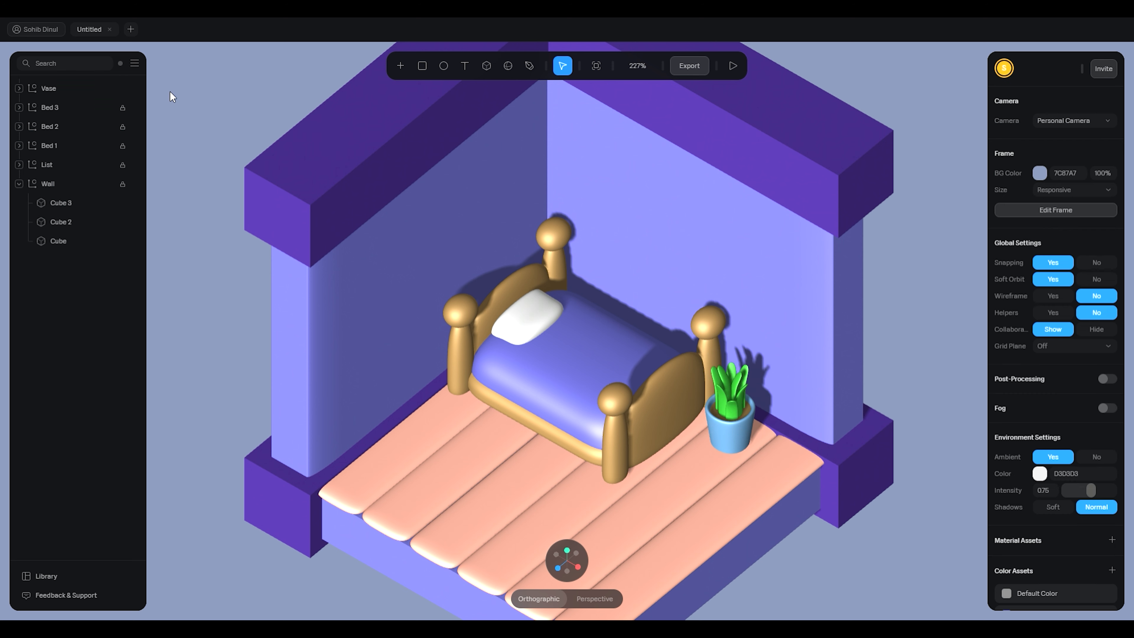
Raise the Vase group so the bucket rests on the floor planks, at a Y position of about -67.2
left_click(755, 439)
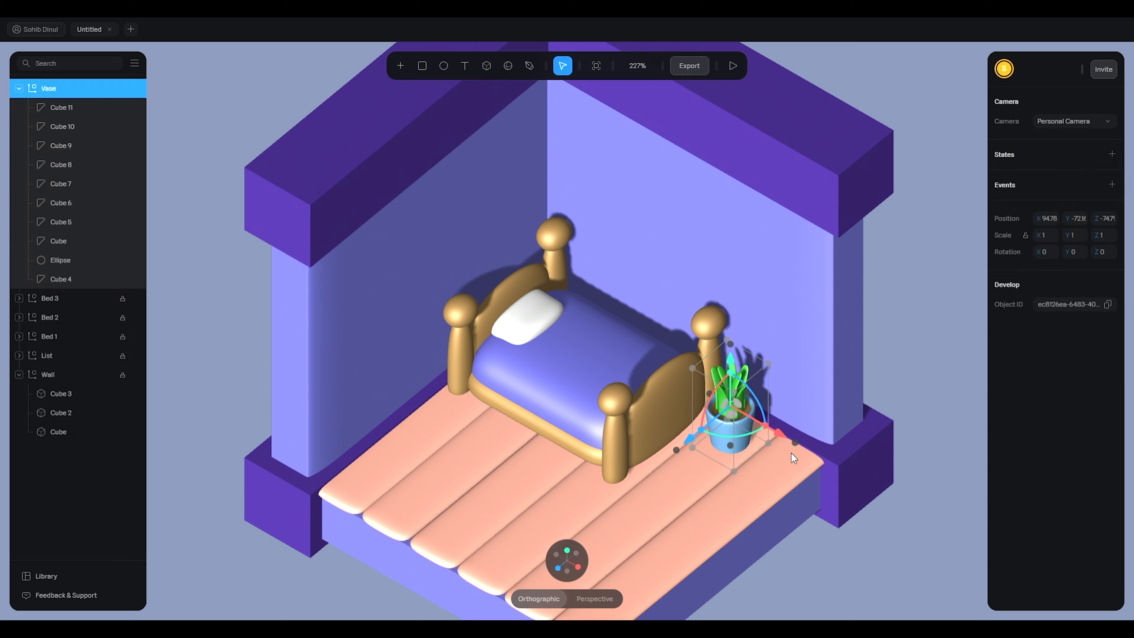
left_click_drag(731, 360, 731, 355)
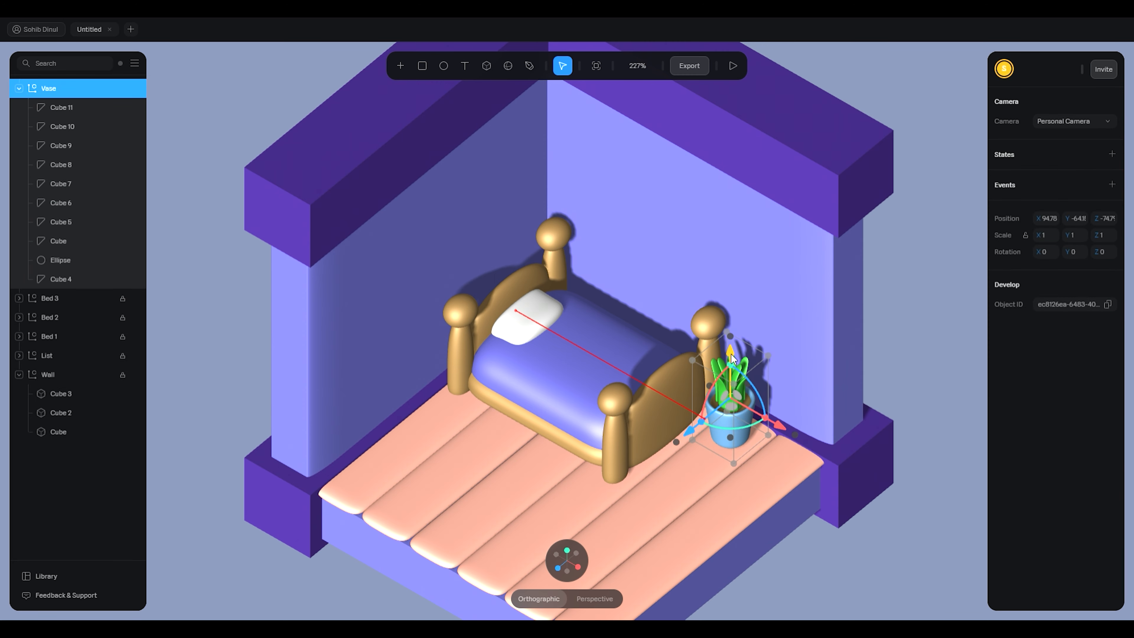
mouse_move(863, 420)
middle_mouse_down()
mouse_move(866, 393)
mouse_move(891, 393)
mouse_move(873, 422)
middle_mouse_up()
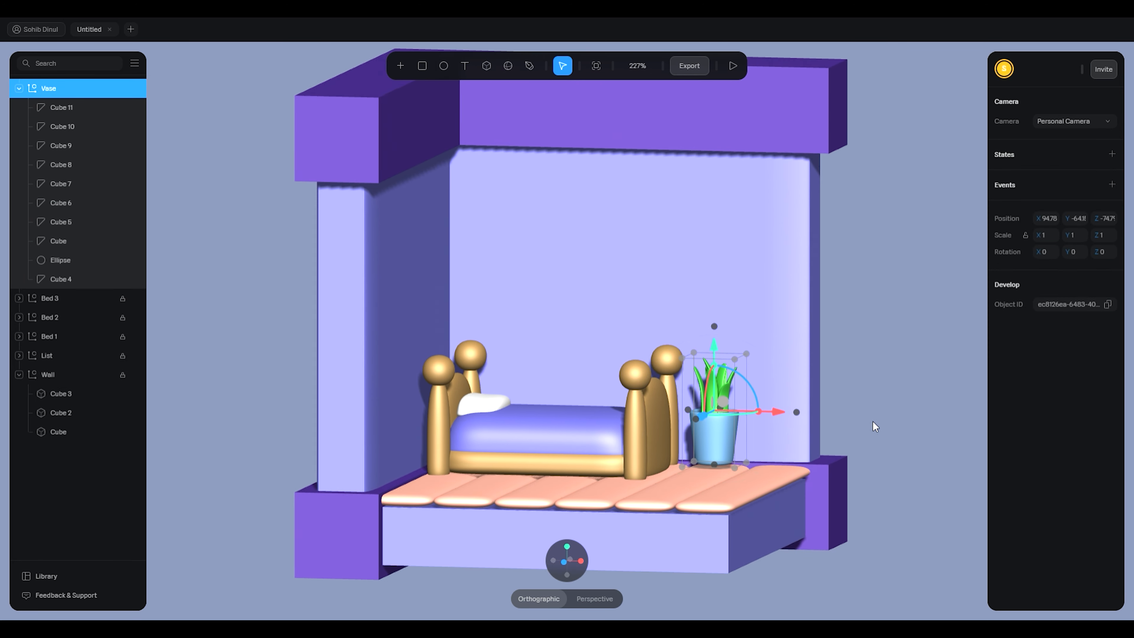
scroll(872, 421, "up", 8)
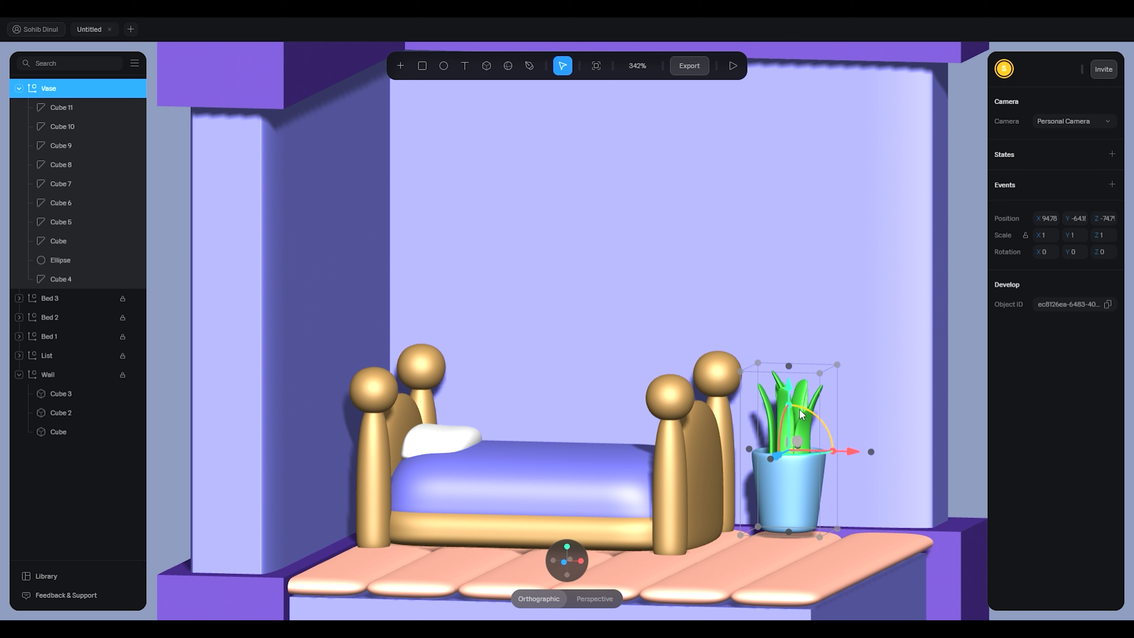
key("Down")
key("Down")
key("Down")
key("Up")
key("Down")
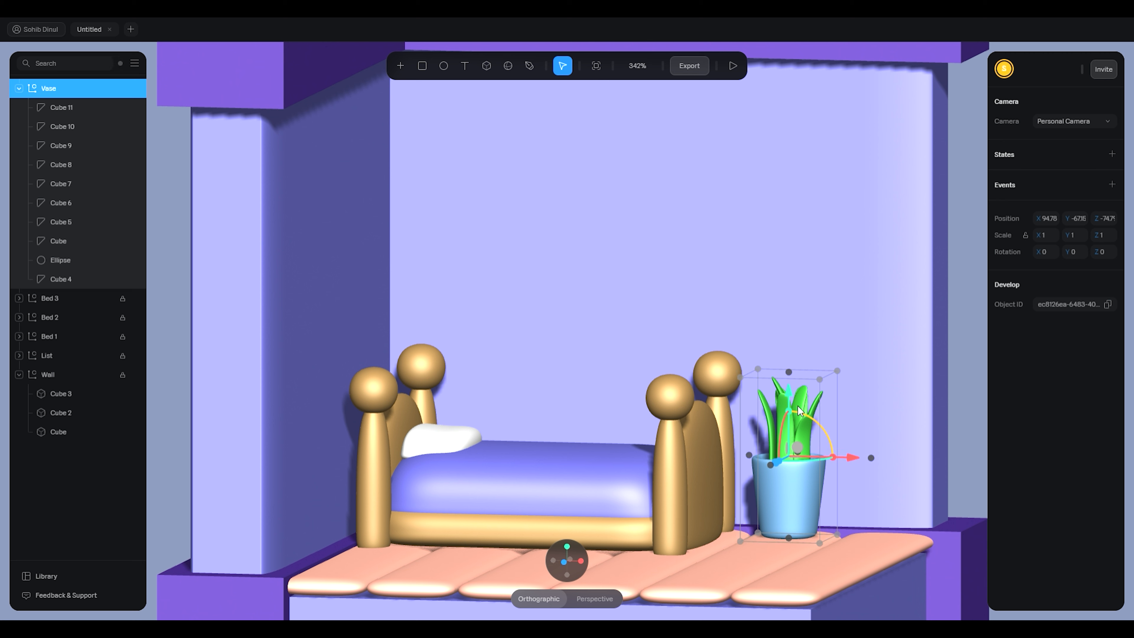
key("Up")
key("Down")
scroll(612, 366, "down", 3)
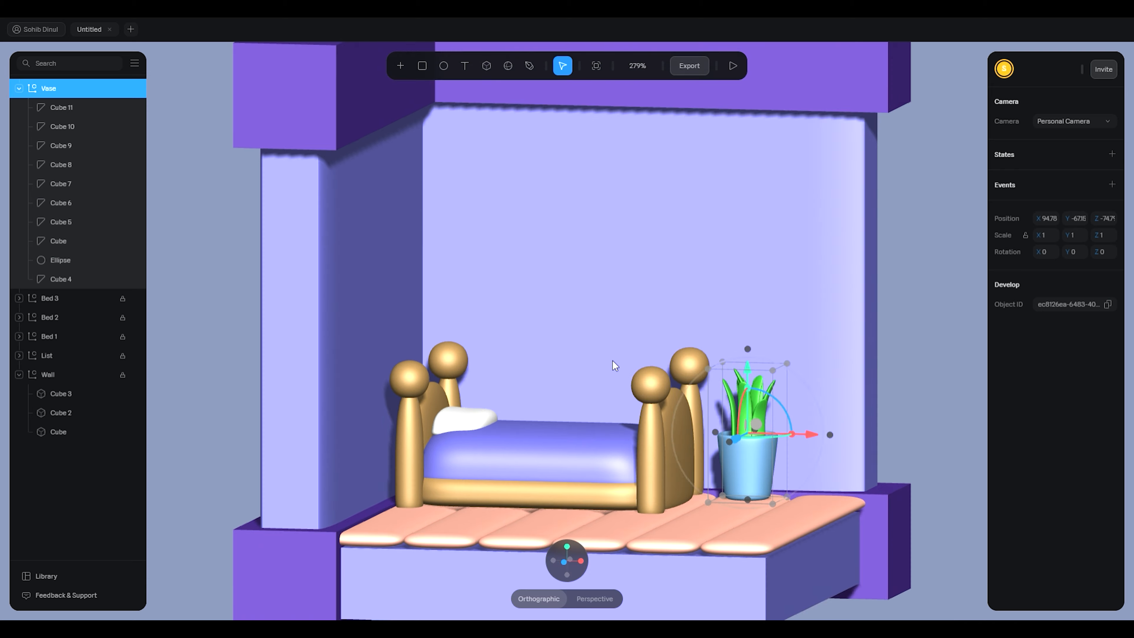
Move the Vase group towards the back wall, to a Z position of about -82.2
left_click(907, 435)
middle_click_drag(920, 386, 752, 420)
scroll(586, 374, "down", 3)
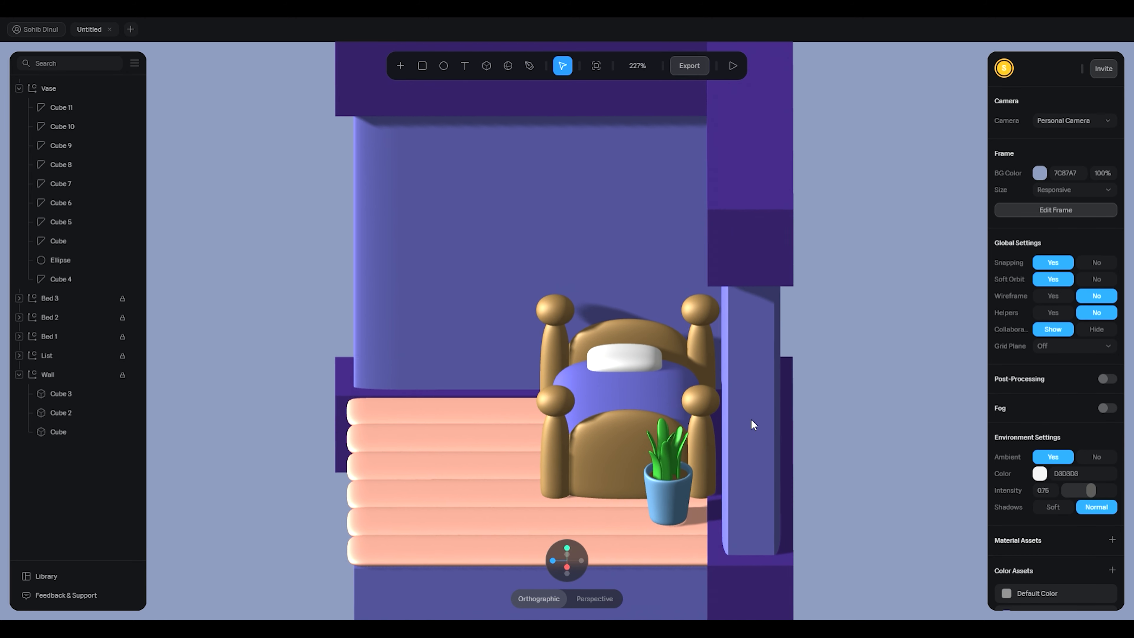
left_click(666, 477)
left_click_drag(605, 470, 611, 470)
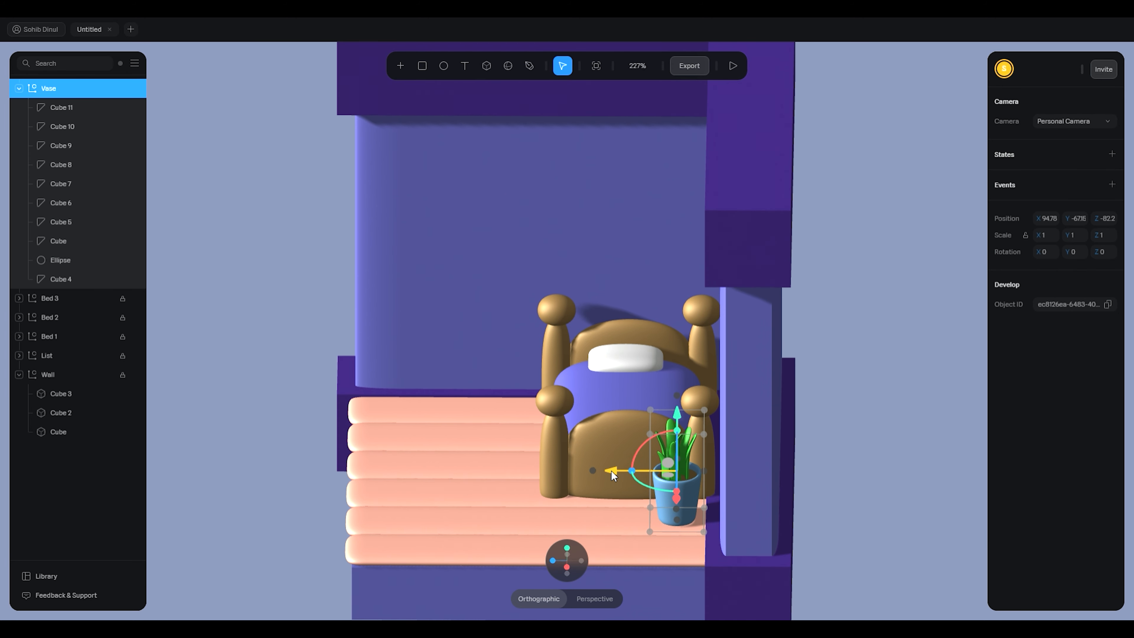
left_click(886, 425)
Examine the plant's placement beside the bed from several angles and zoom levels
middle_click_drag(886, 425, 901, 403)
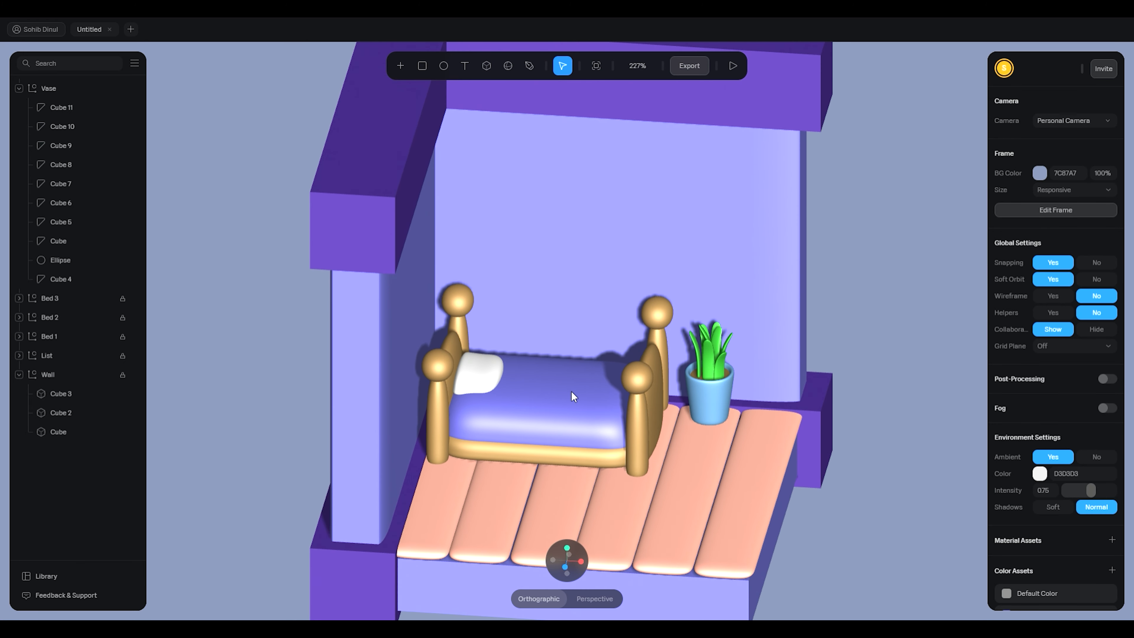
scroll(574, 396, "down", 5)
mouse_move(774, 344)
middle_mouse_down()
mouse_move(765, 328)
mouse_move(752, 347)
middle_mouse_up()
scroll(647, 273, "up", 7)
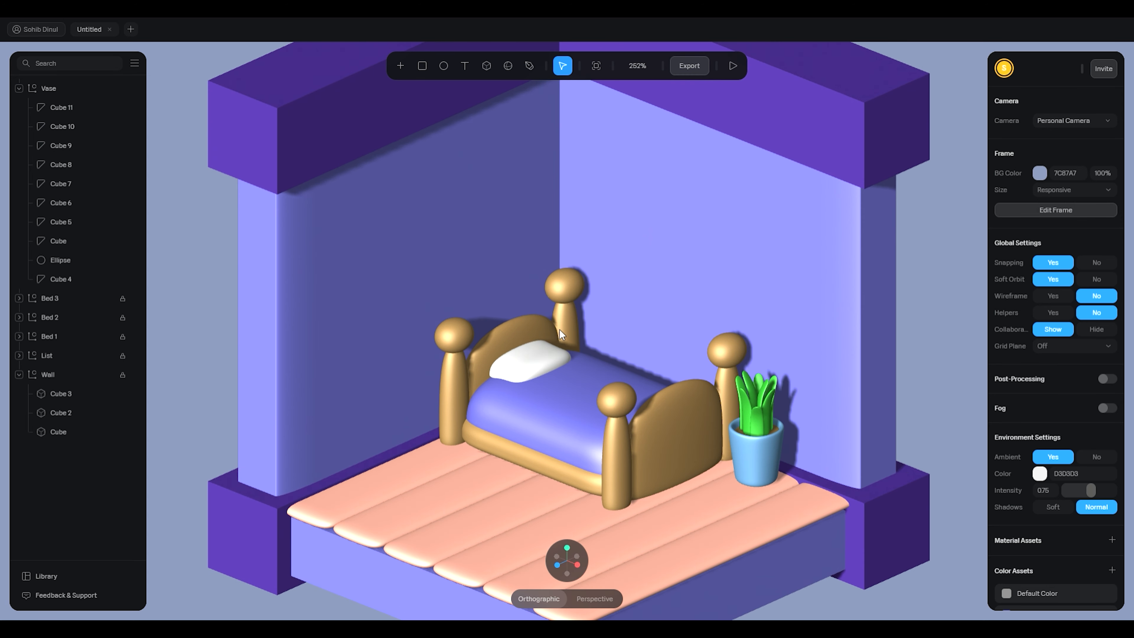
scroll(559, 329, "down", 6)
scroll(607, 322, "up", 6)
scroll(606, 321, "down", 2)
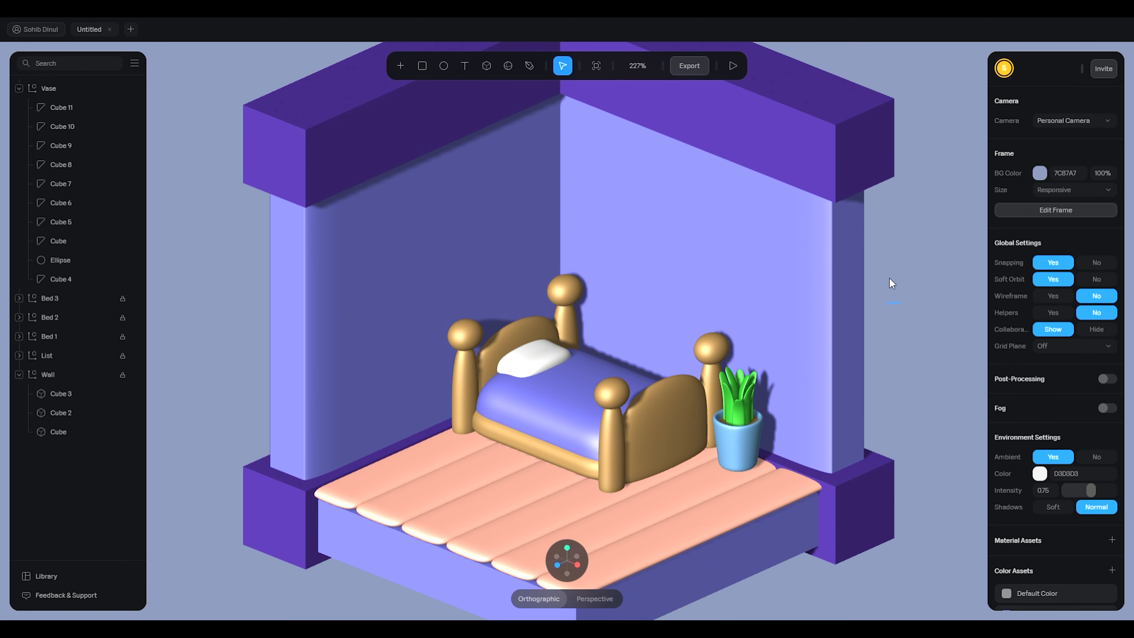
Reset the camera and draw a cube about 45 by 72 on the back wall above the plant
right_click(949, 333)
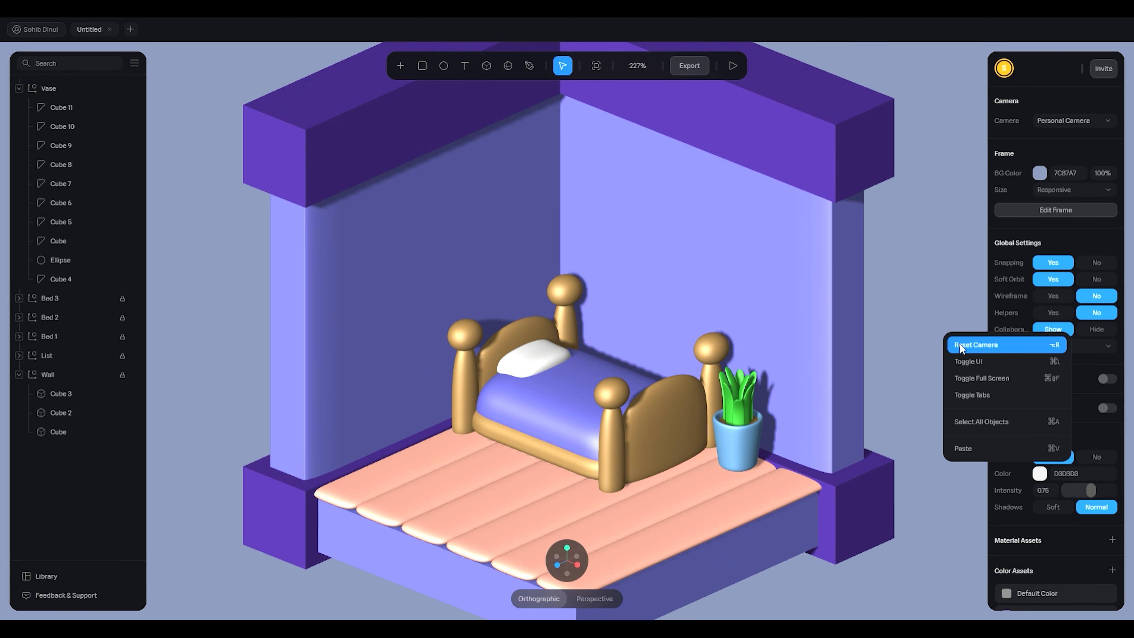
left_click(962, 344)
left_click(19, 89)
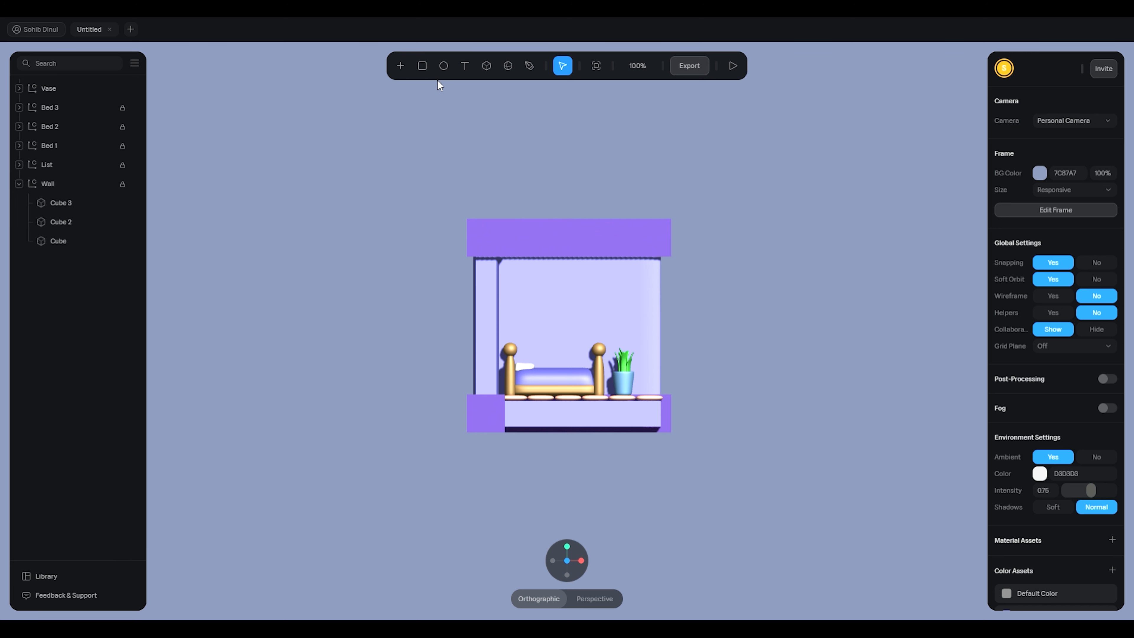
left_click(487, 66)
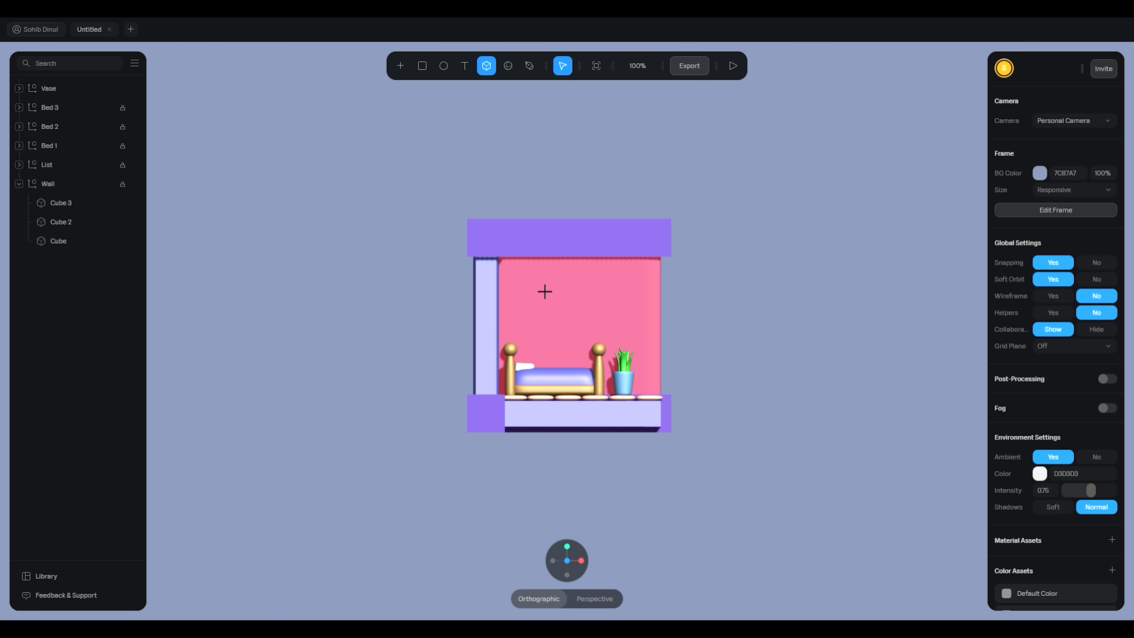
left_click_drag(613, 296, 635, 327)
left_click(709, 302)
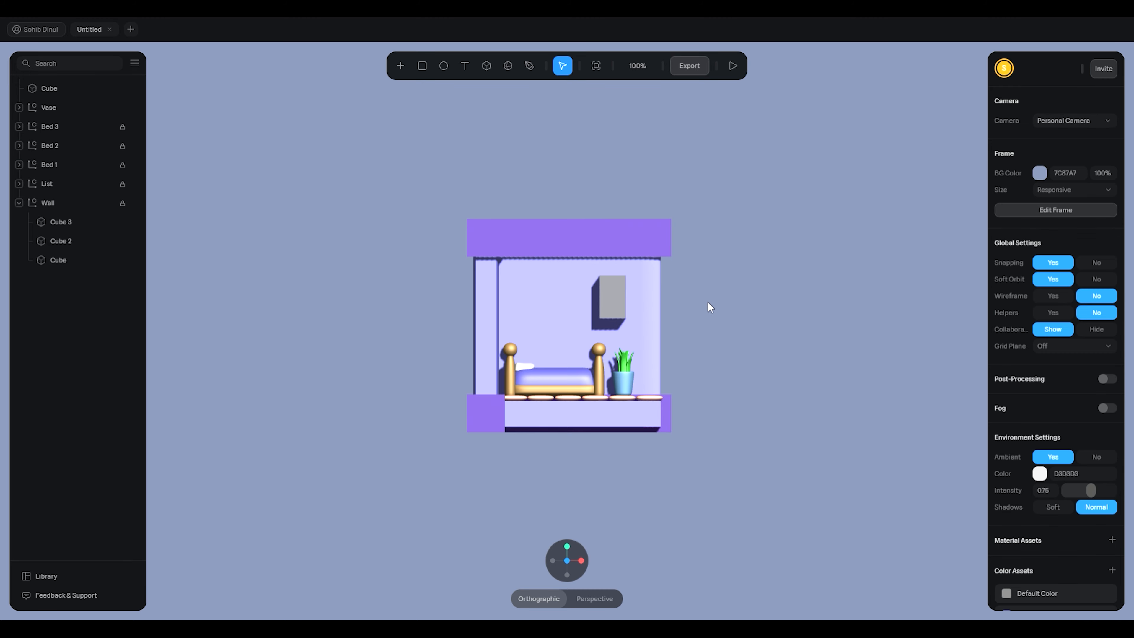
Fit the cube against the back wall at a depth of 15 and convert it to a smooth mesh with subdivision level 5
scroll(711, 300, "up", 5)
scroll(770, 291, "up", 1)
middle_click_drag(848, 215, 728, 218)
left_click(692, 281)
left_click_drag(655, 305, 691, 303)
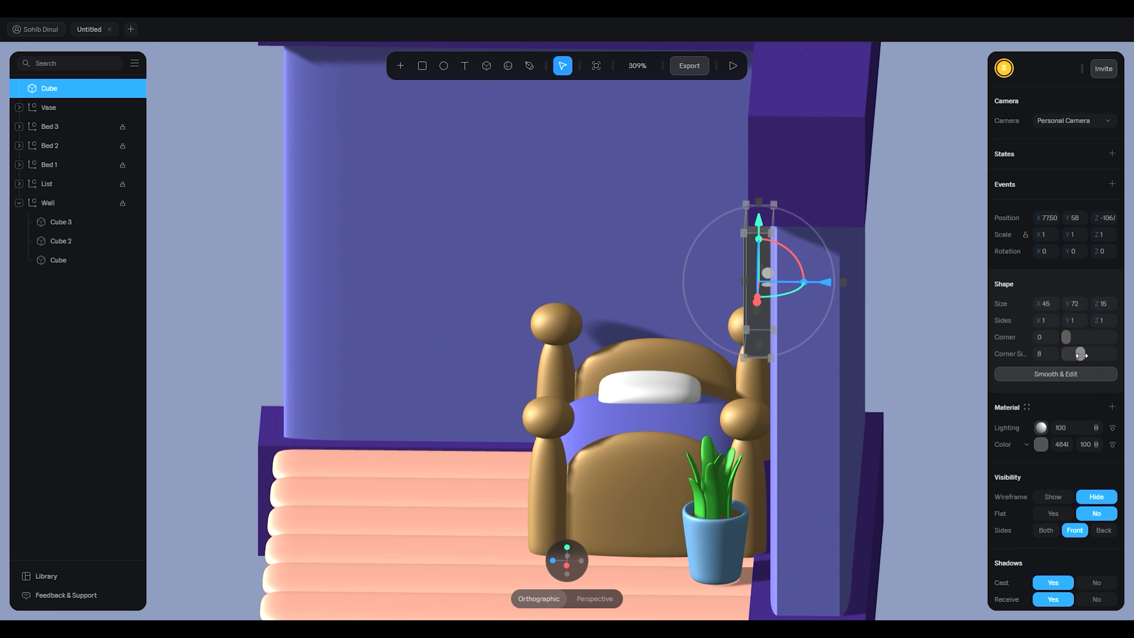
left_click(1070, 376)
left_click_drag(1085, 357, 1114, 357)
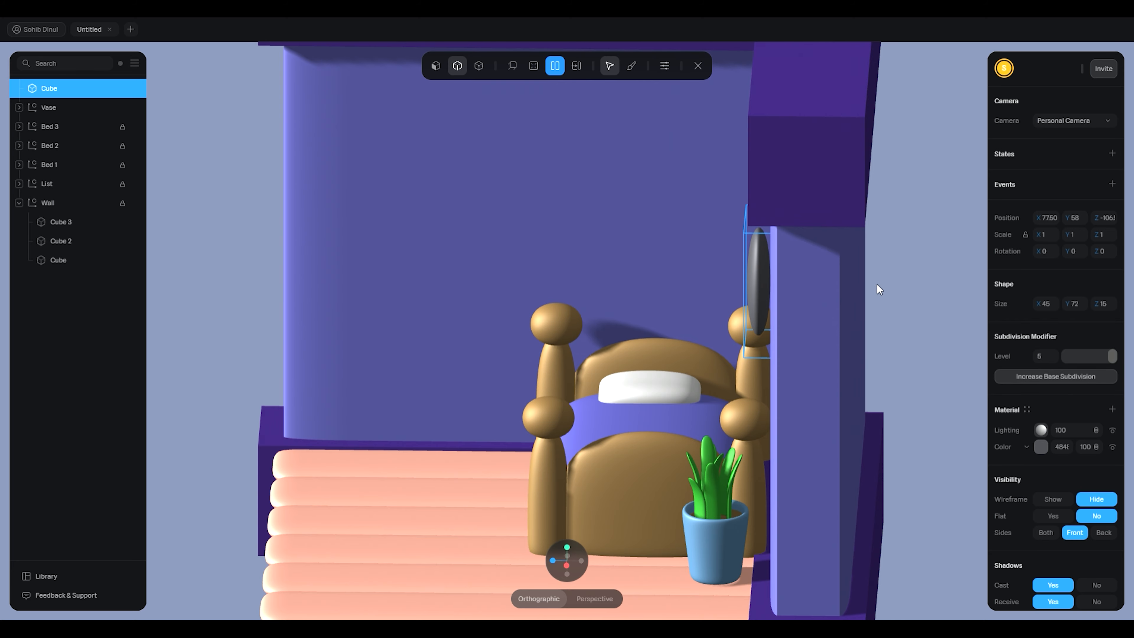
Add loop cuts to the wall cube: one vertical, three horizontal and one through the middle of its depth
middle_click_drag(877, 284, 965, 269)
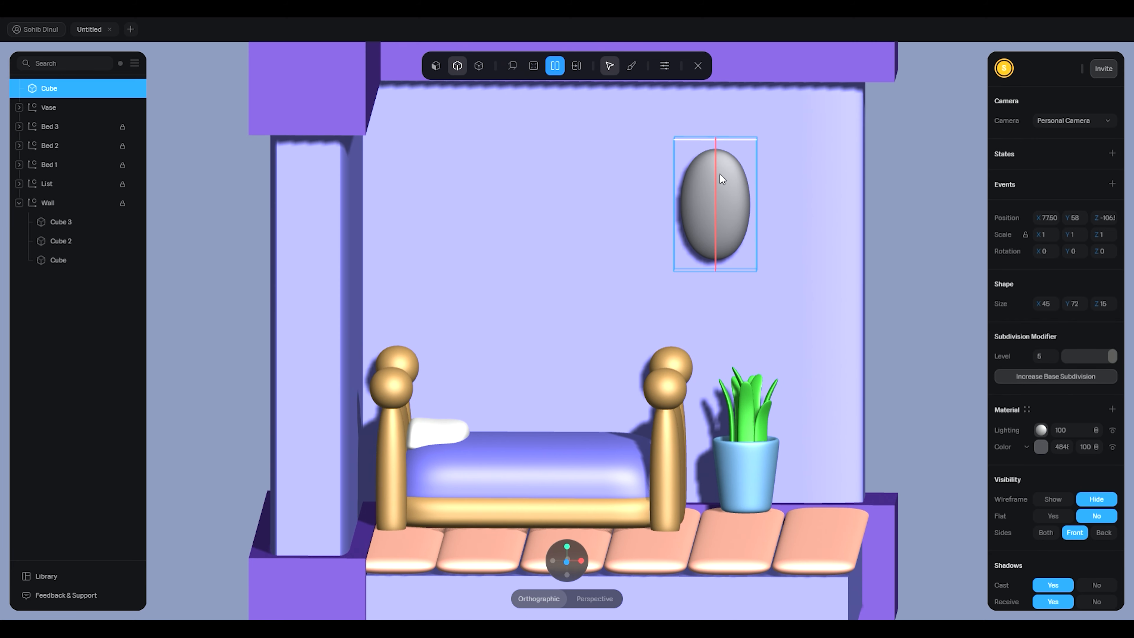
left_click(714, 204)
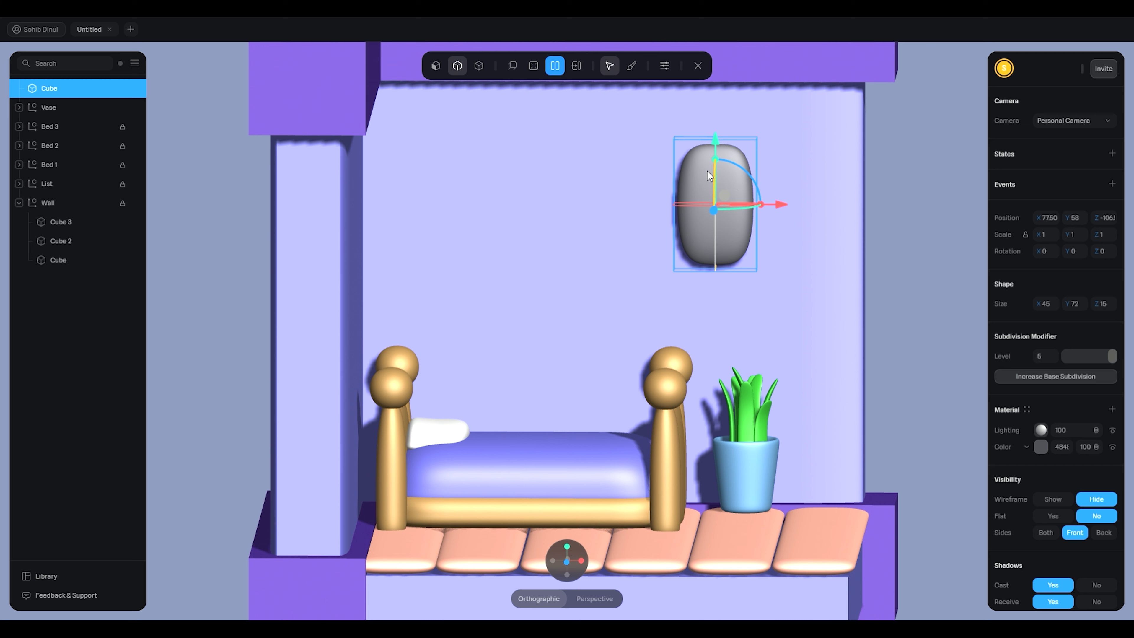
left_click(708, 204)
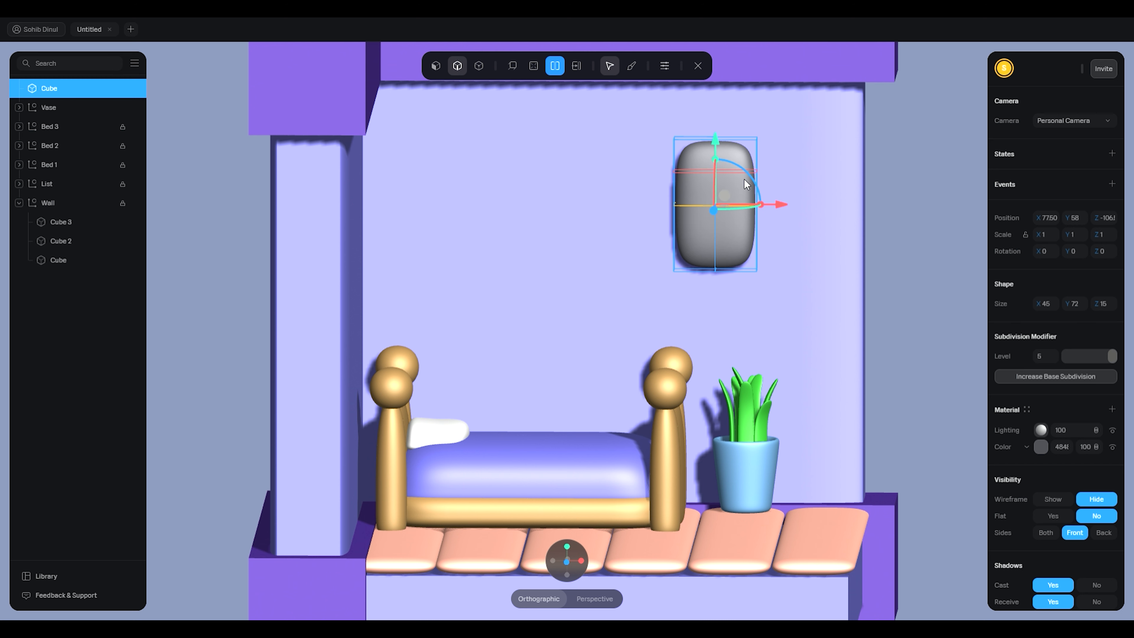
left_click(708, 163)
left_click(716, 239)
left_click_drag(900, 206, 805, 238)
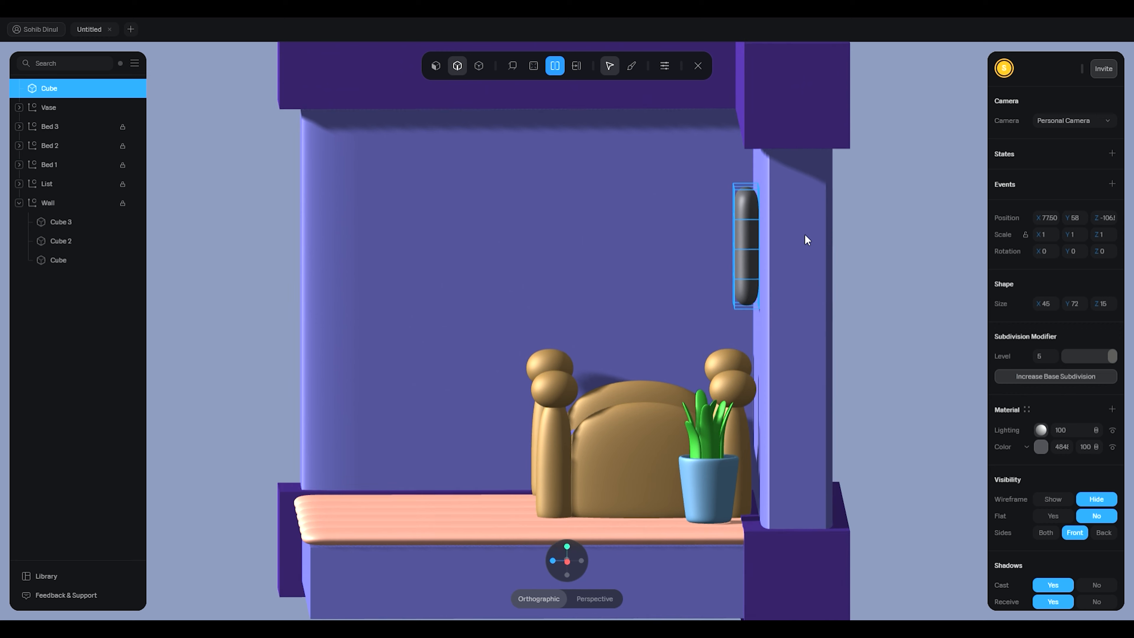
left_click(745, 210)
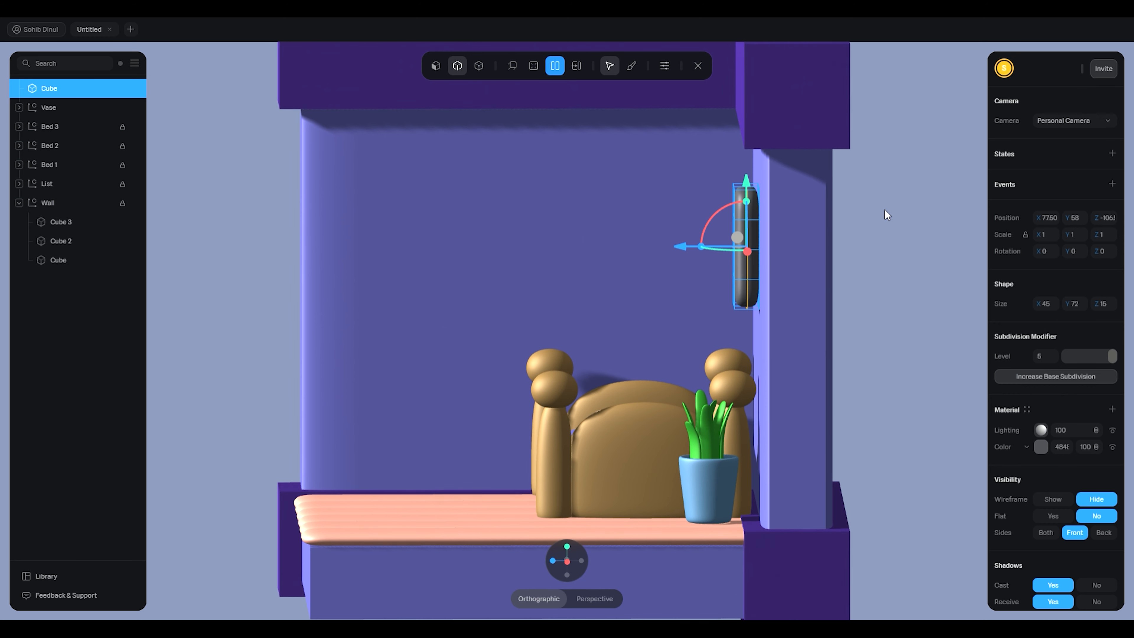
scroll(882, 209, "up", 5)
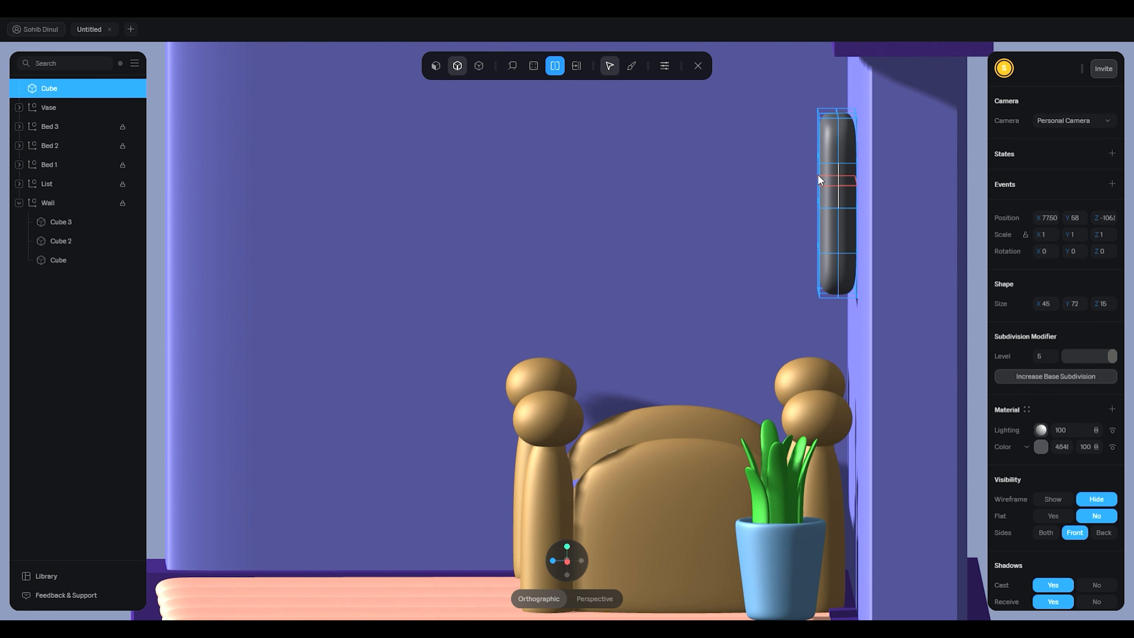
Leave mesh editing, thin the wall cube to a depth of 9 and set it against the wall at about Z -109
left_click(698, 65)
left_click_drag(795, 204, 806, 204)
key("ctrl+z")
key("ctrl+z")
key("ctrl+z")
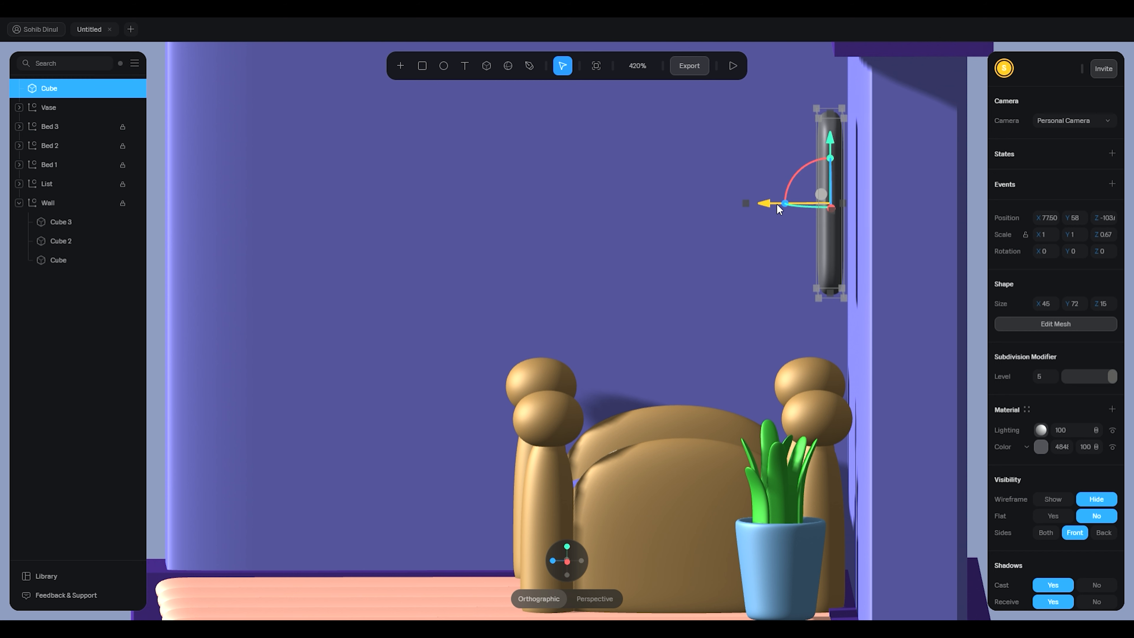
left_click_drag(760, 208, 770, 210)
scroll(749, 225, "down", 5)
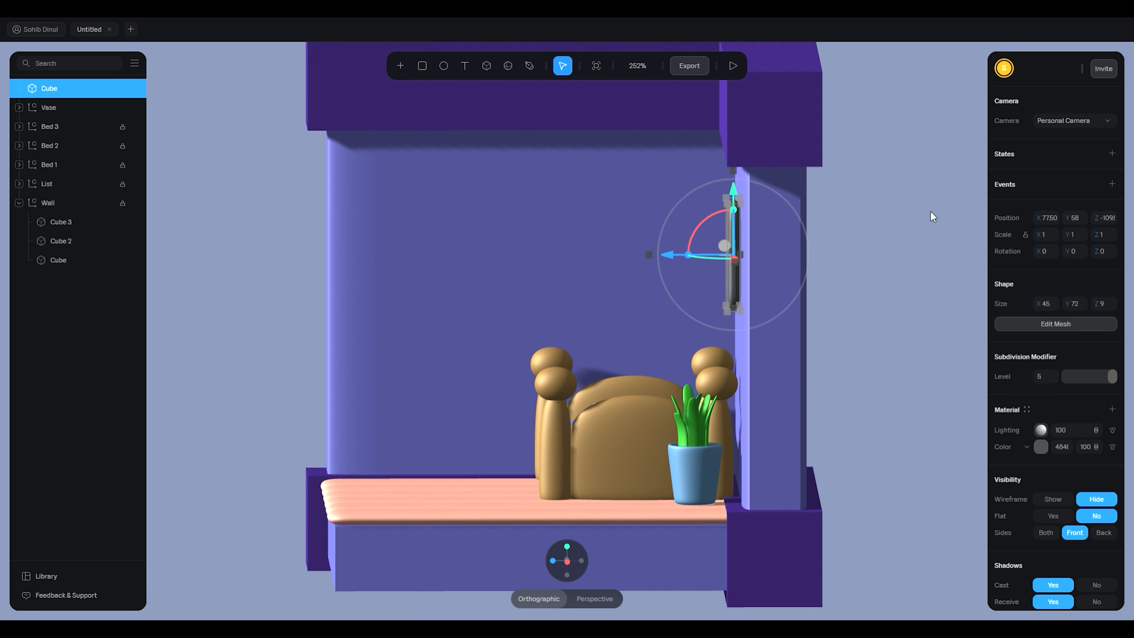
Reopen the thin wall cube for mesh editing and switch to face selection
left_click(792, 204)
scroll(759, 210, "up", 5)
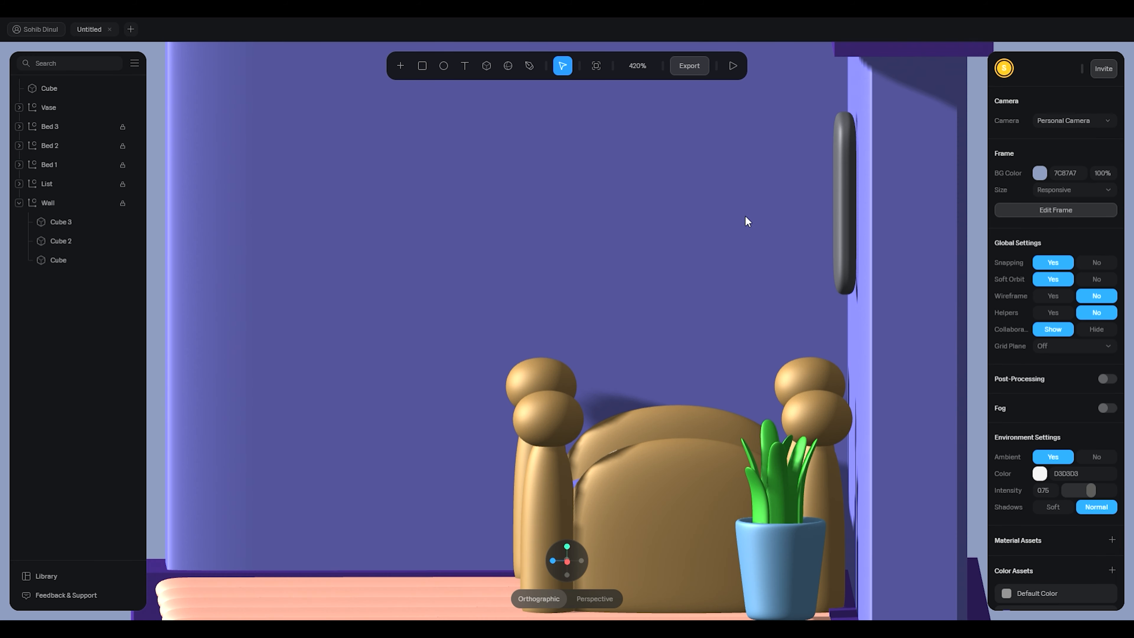
left_click_drag(745, 215, 782, 229)
left_click(878, 186)
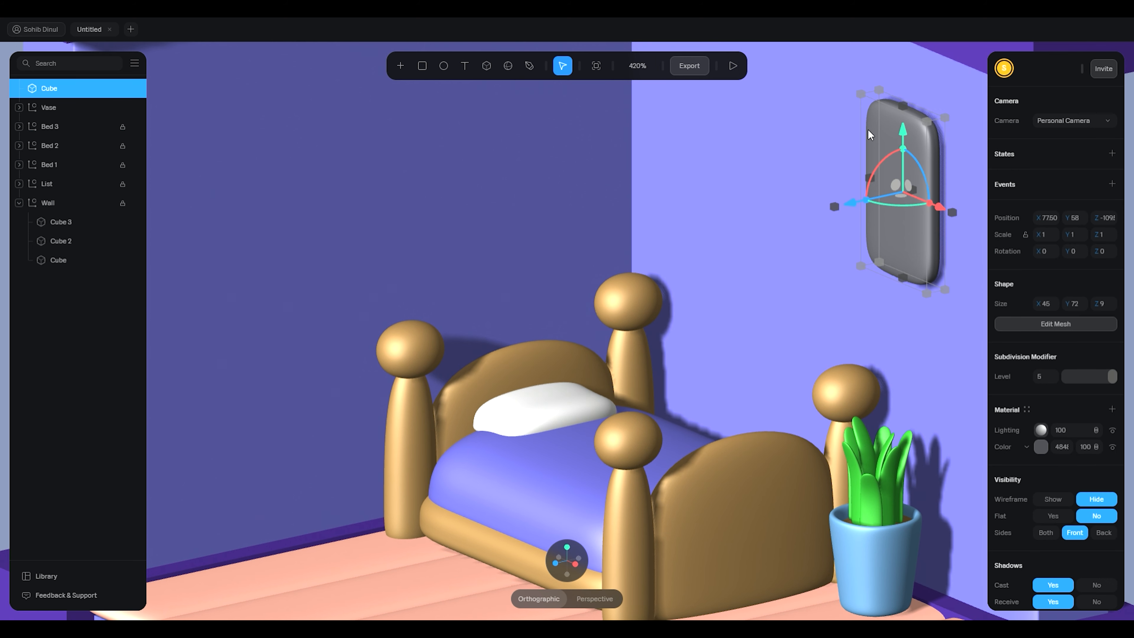
left_click(1062, 323)
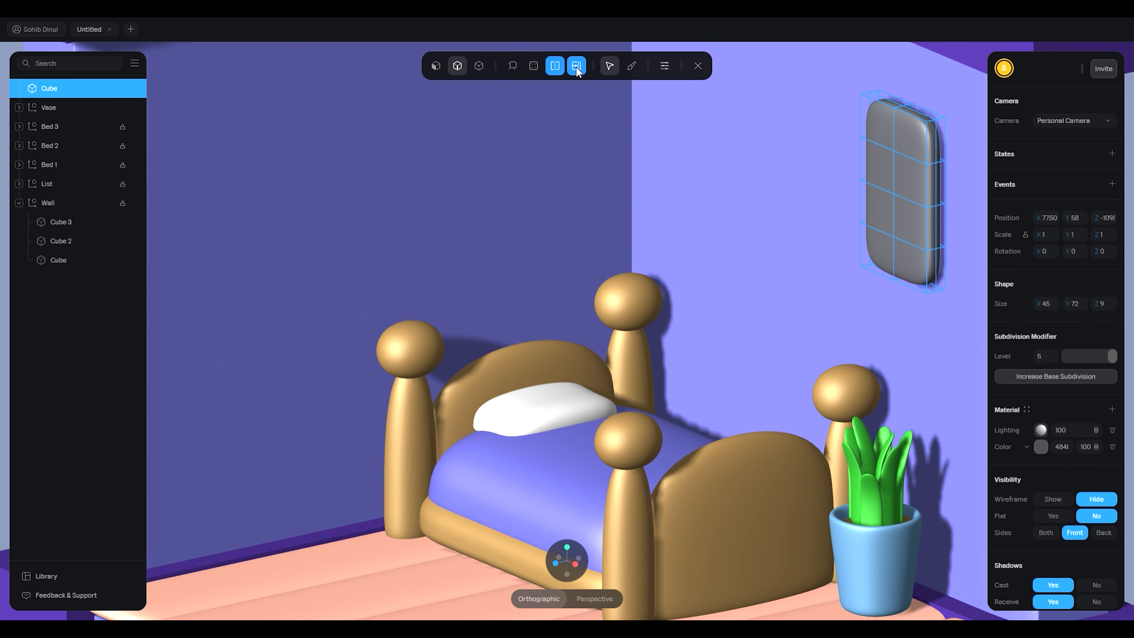
left_click(435, 66)
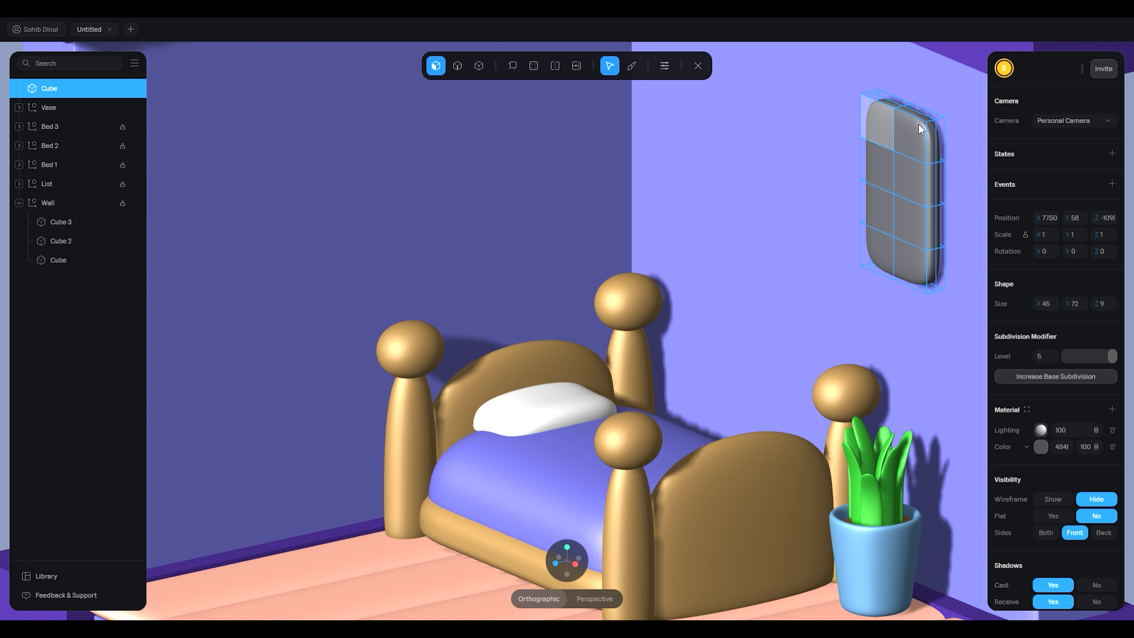
Extrude the cube's eight front faces inward to form a recessed picture frame, and leave mesh editing
left_click(880, 125)
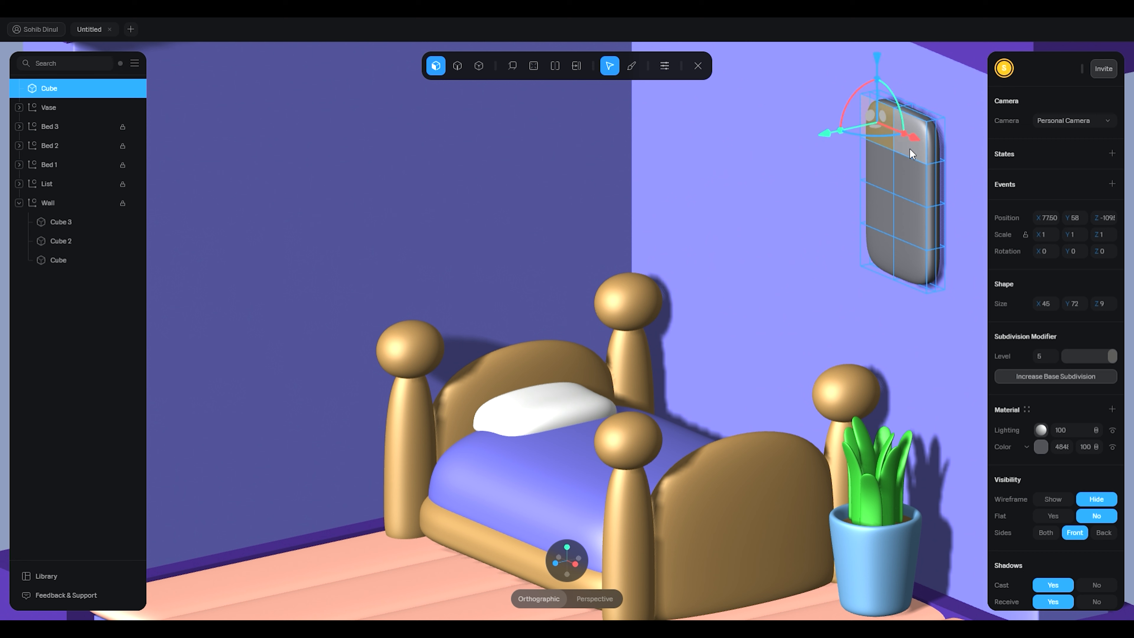
left_click(878, 203, "shift")
left_click(911, 215, "shift")
left_click(918, 126, "shift")
left_click(862, 148, "shift")
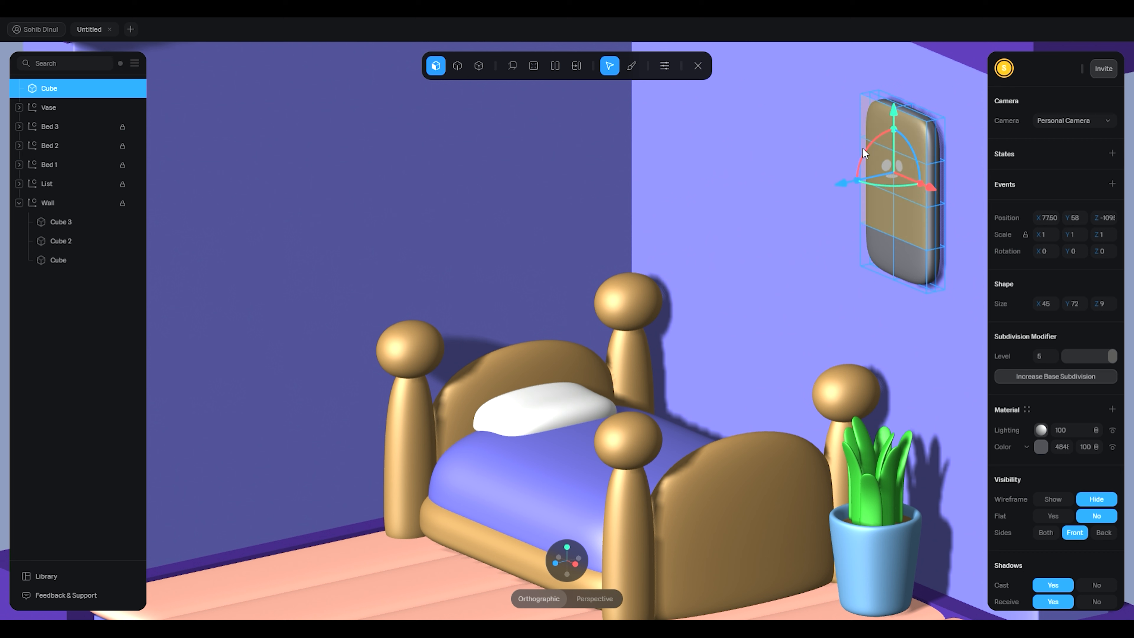
left_click(878, 247, "shift")
left_click(904, 248, "shift")
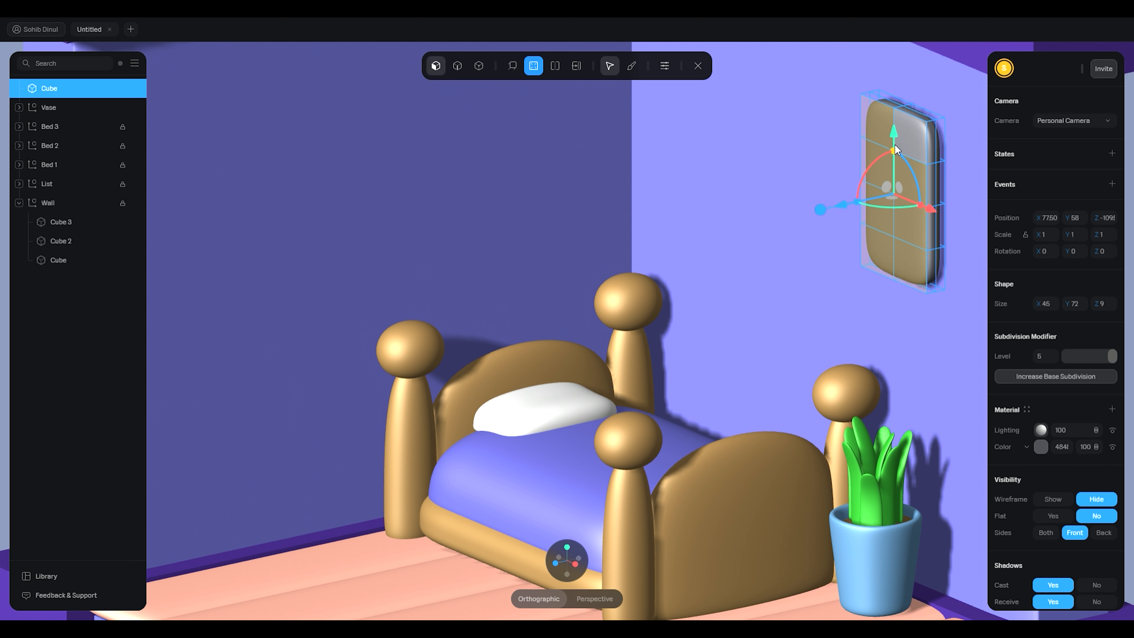
left_click_drag(819, 211, 858, 205)
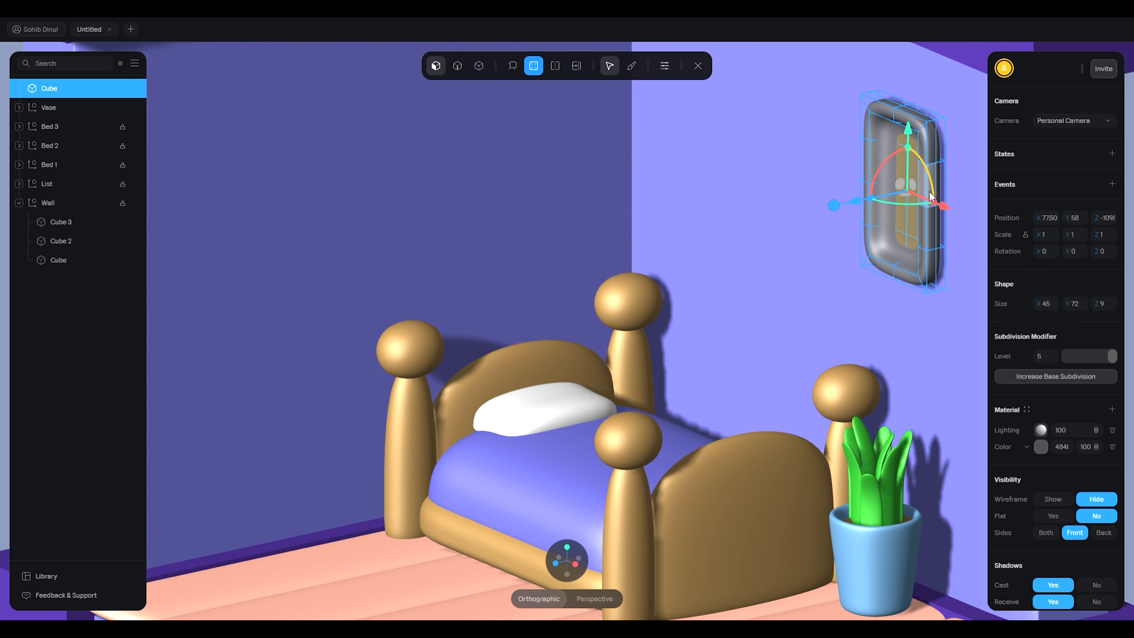
scroll(912, 184, "down", 5)
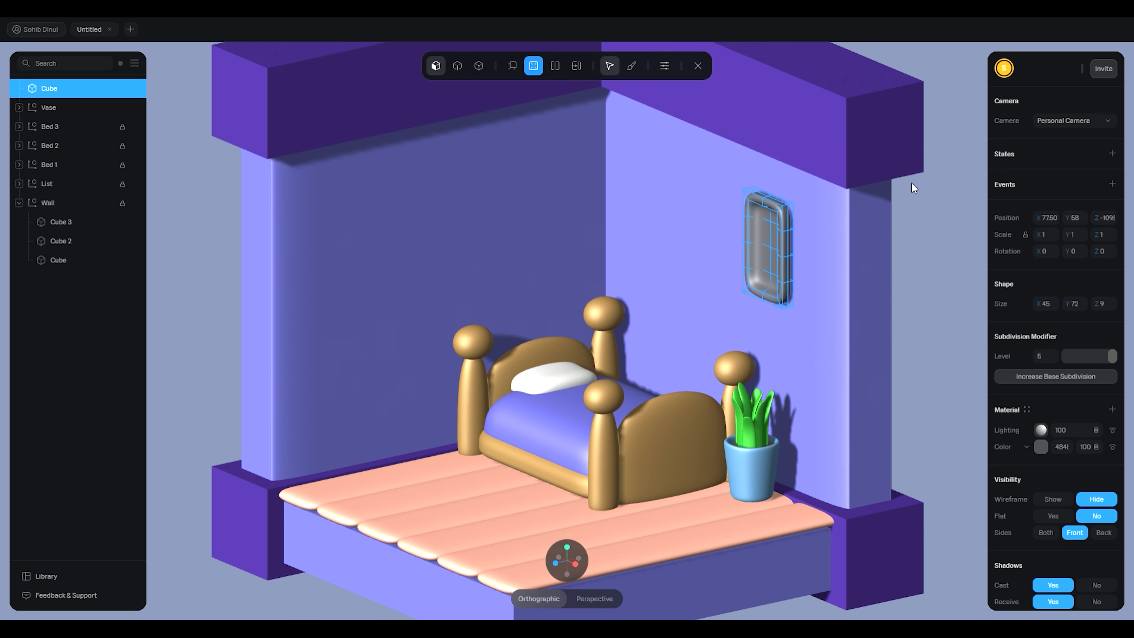
left_click(698, 65)
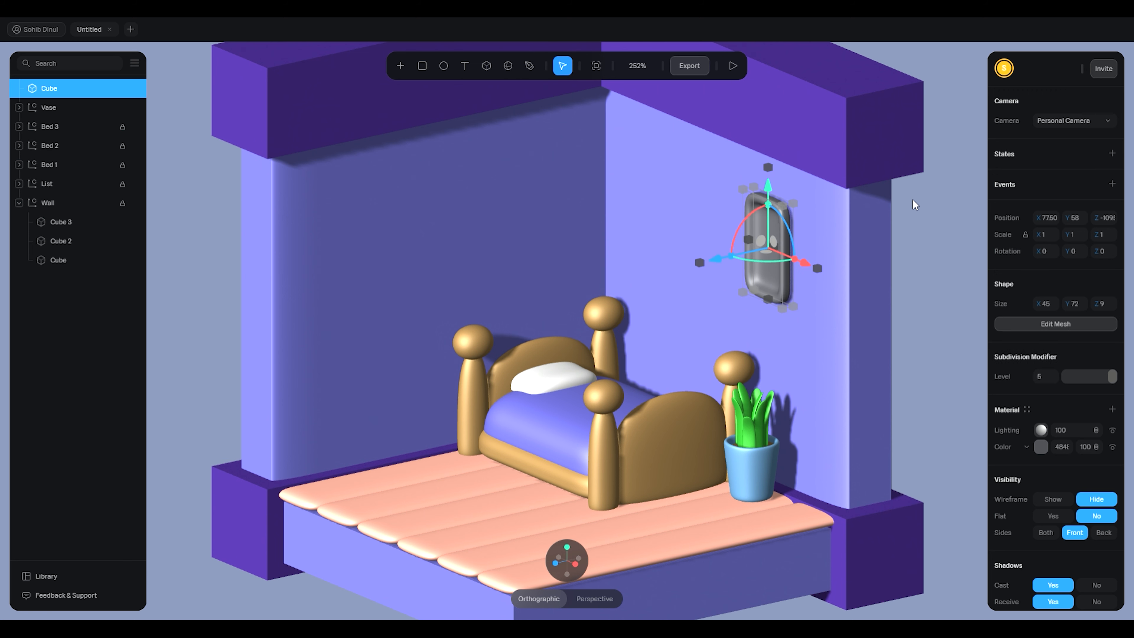
left_click(905, 240)
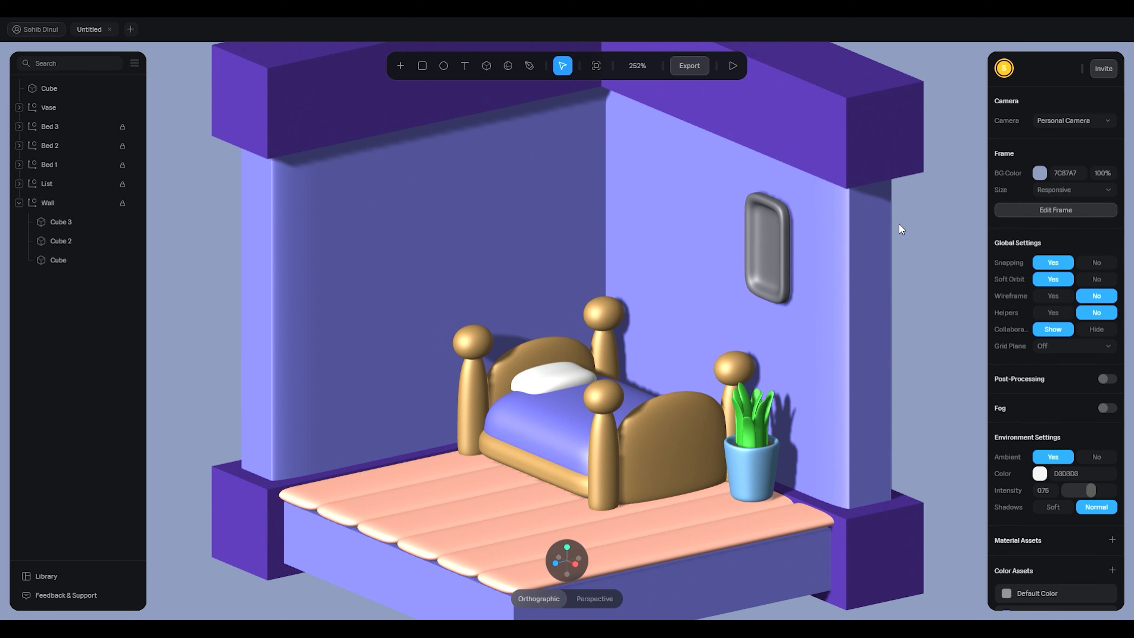
Duplicate the picture frame, rotate the copy to -90 about Z and place it above the bed beside the original
left_click_drag(901, 229, 943, 203)
left_click(753, 230)
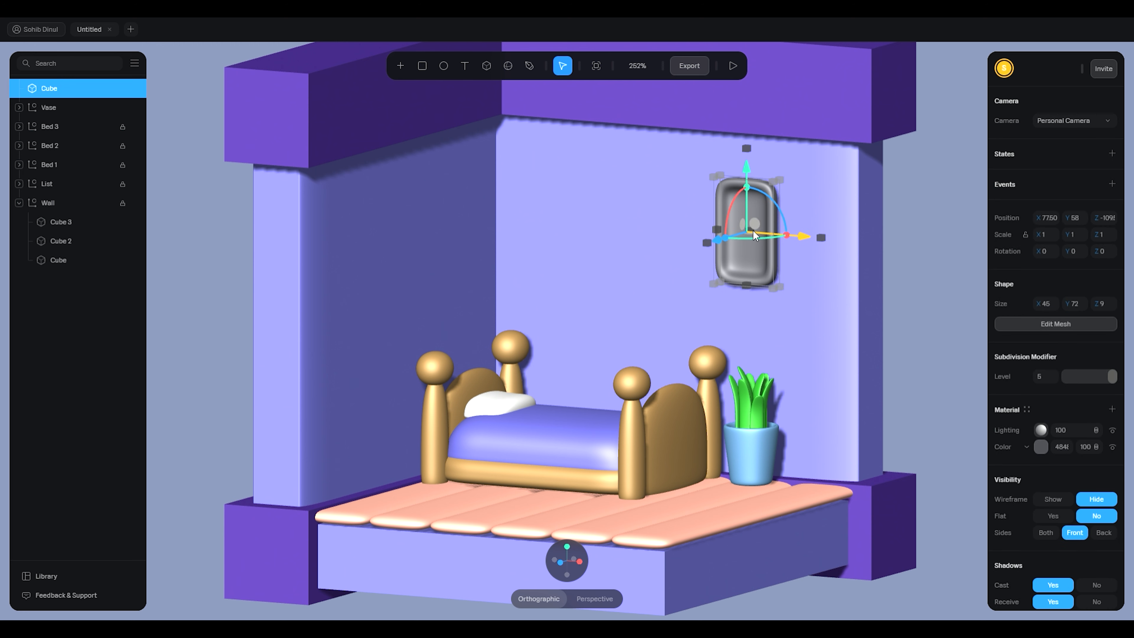
key("ctrl+d")
left_click_drag(768, 197, 695, 218)
left_click(809, 244)
left_click(788, 241)
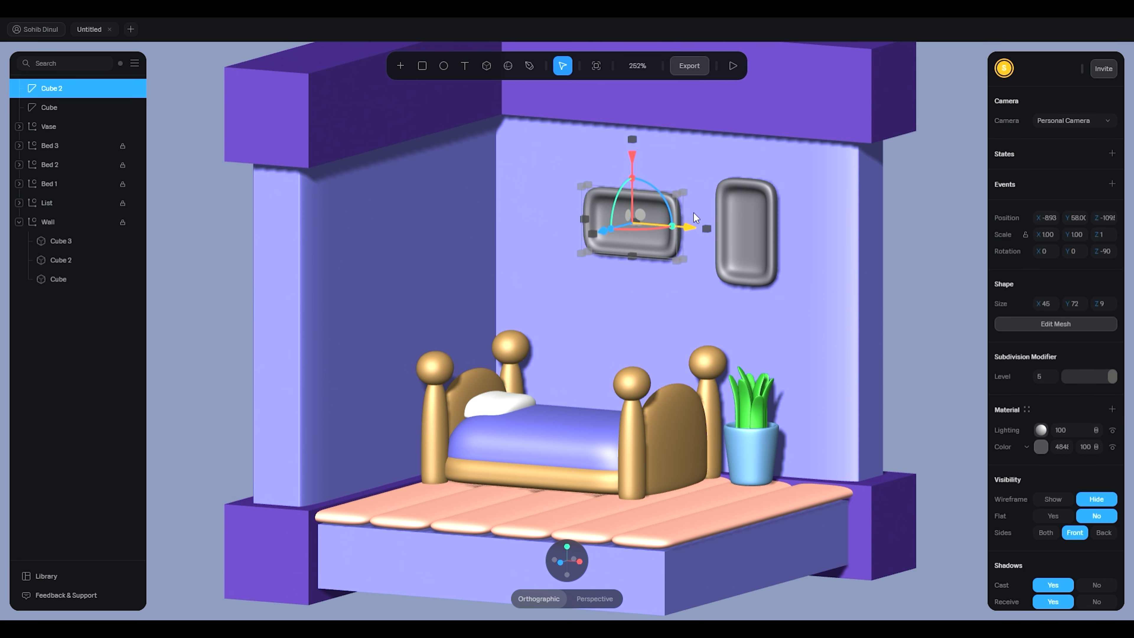
left_click(919, 234)
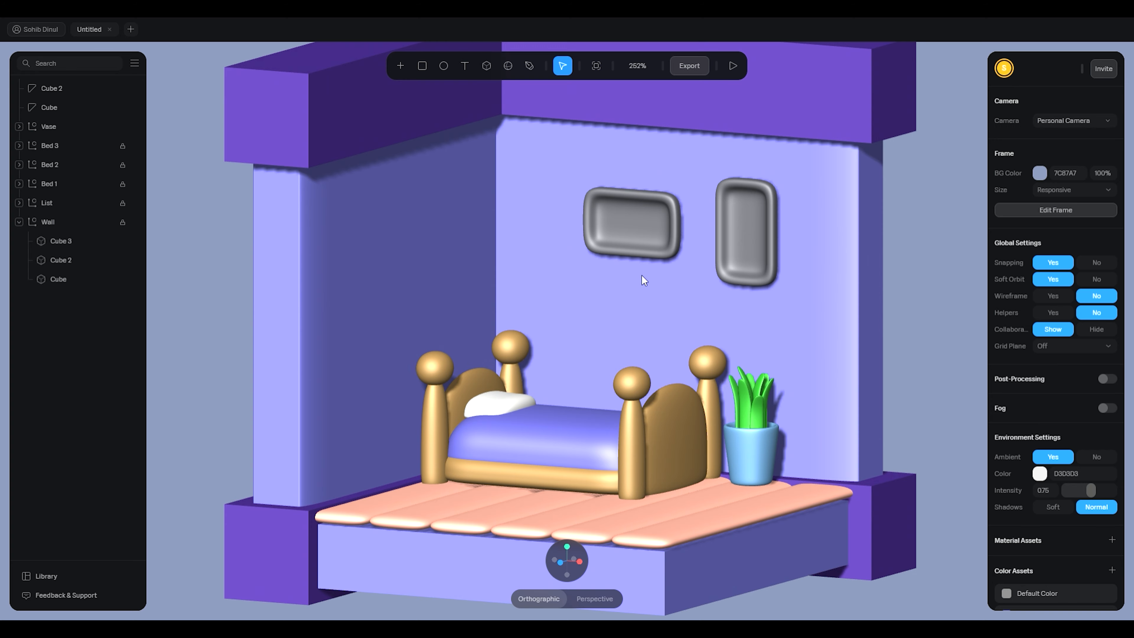
scroll(643, 280, "down", 4)
right_click(888, 313)
left_click(899, 319)
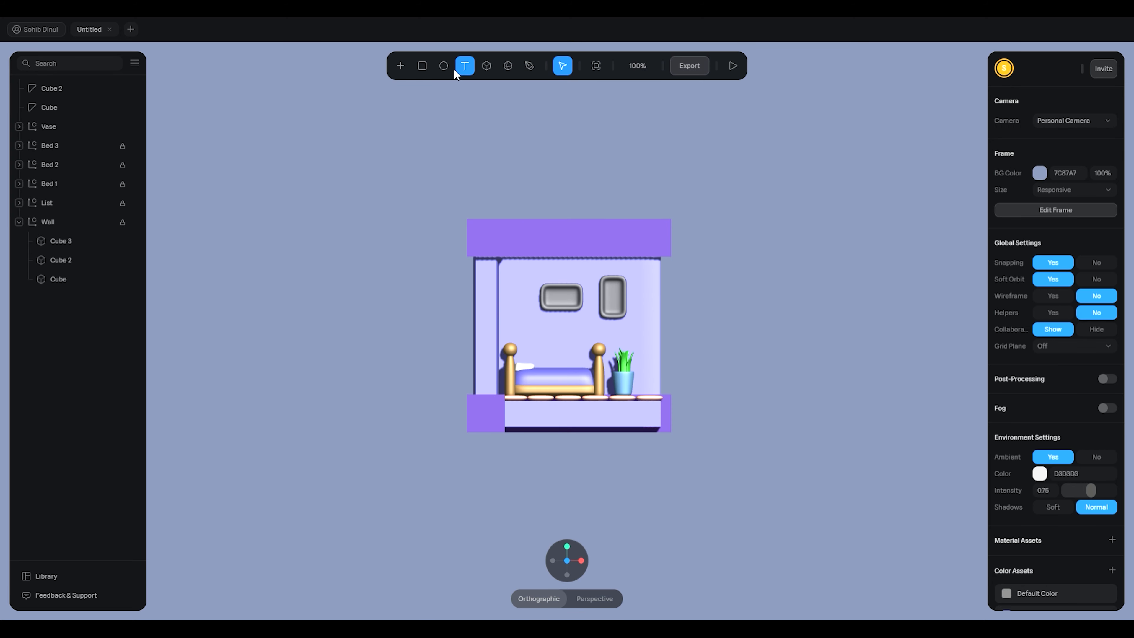
left_click(422, 66)
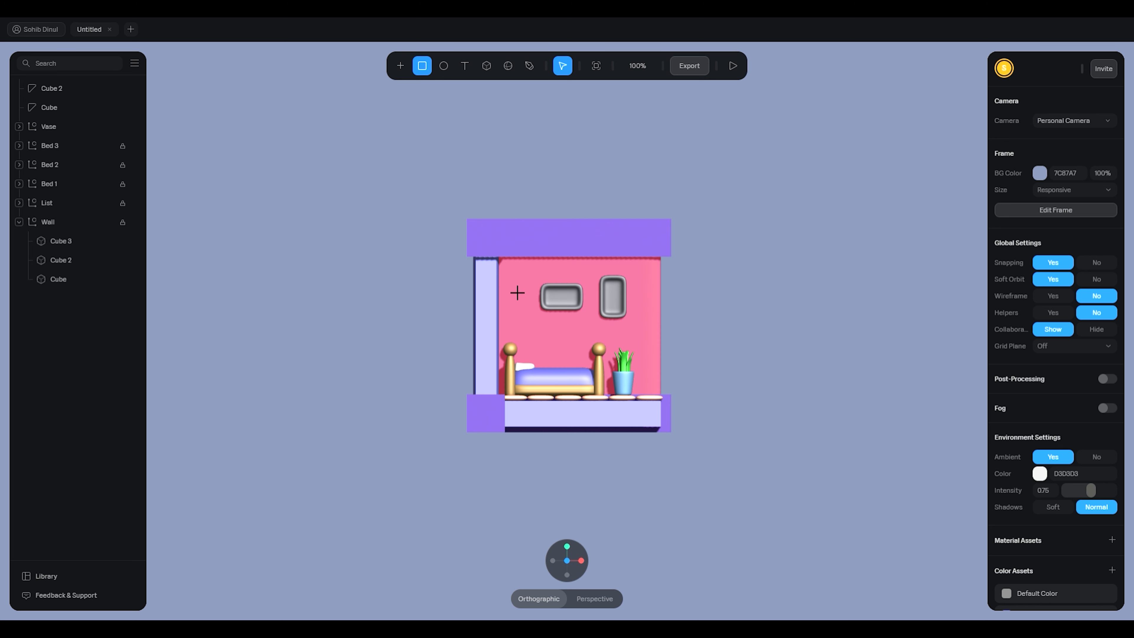
left_click_drag(519, 293, 534, 296)
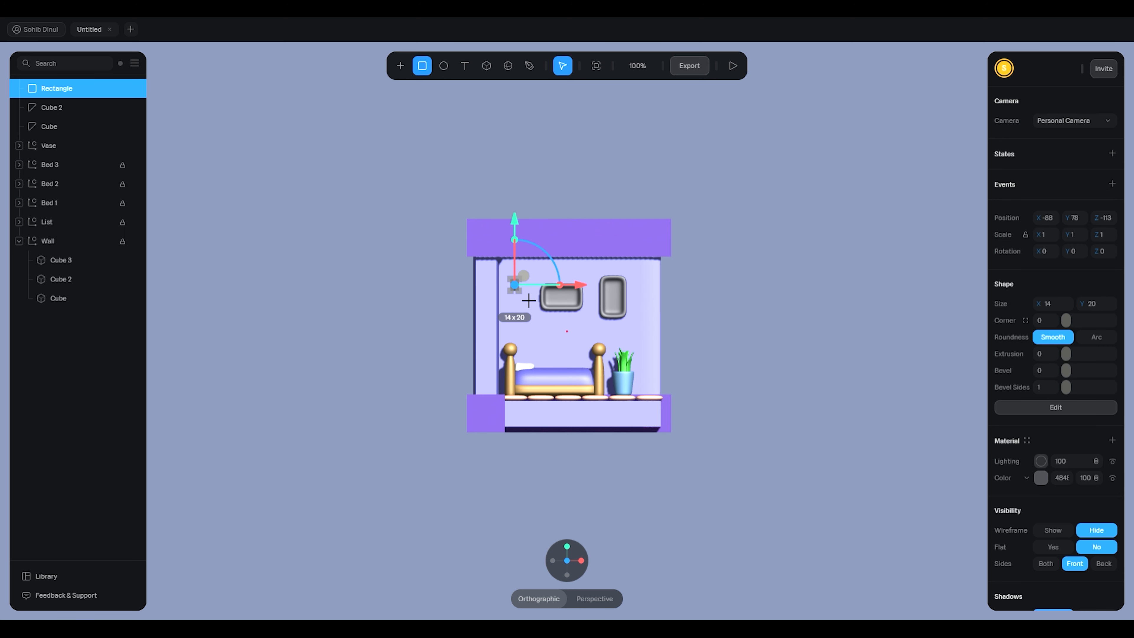
left_click(706, 296)
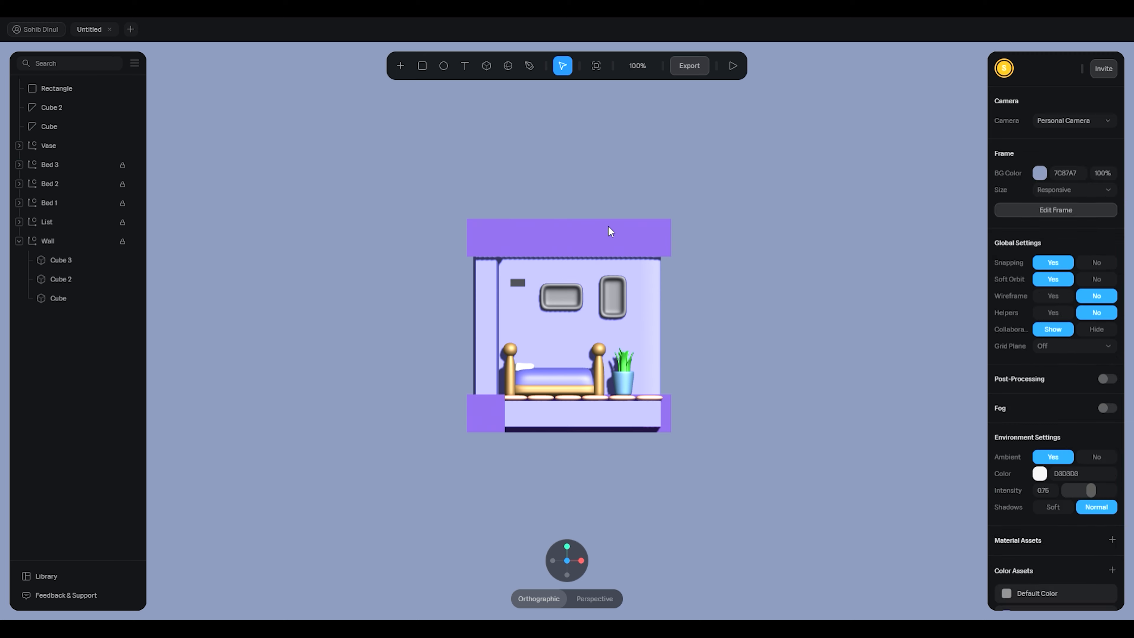
left_click_drag(609, 227, 497, 237, "alt")
scroll(602, 248, "up", 5)
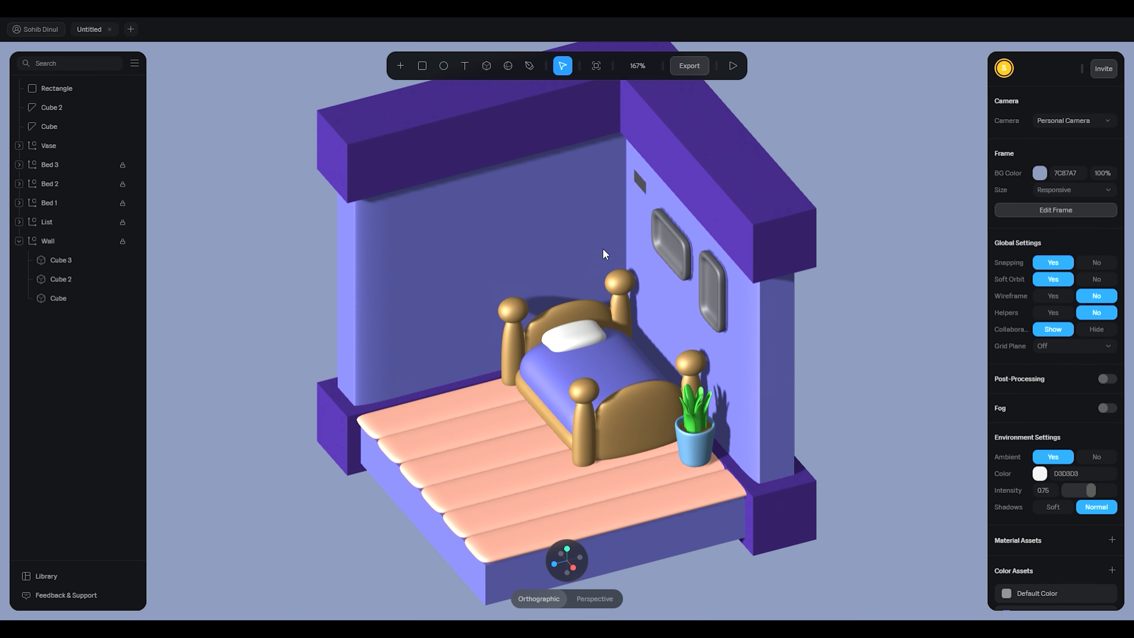
left_click(640, 183)
key("Delete")
Reset the camera and draw a cube about 23 by 16 on the back wall near the side wall
right_click(855, 127)
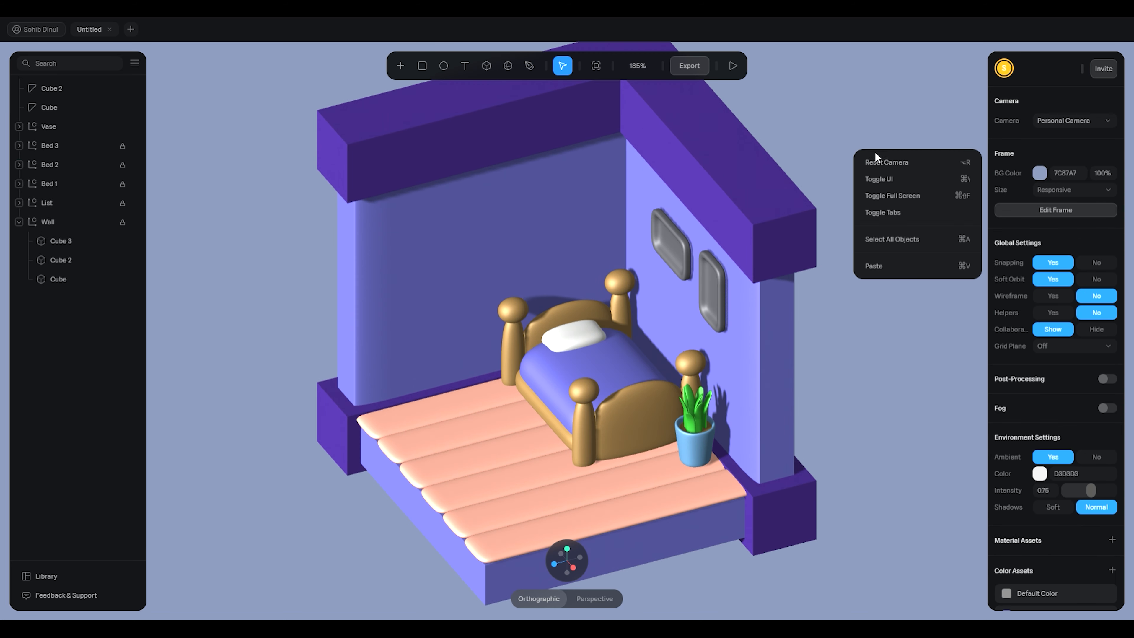
left_click(864, 162)
left_click(487, 65)
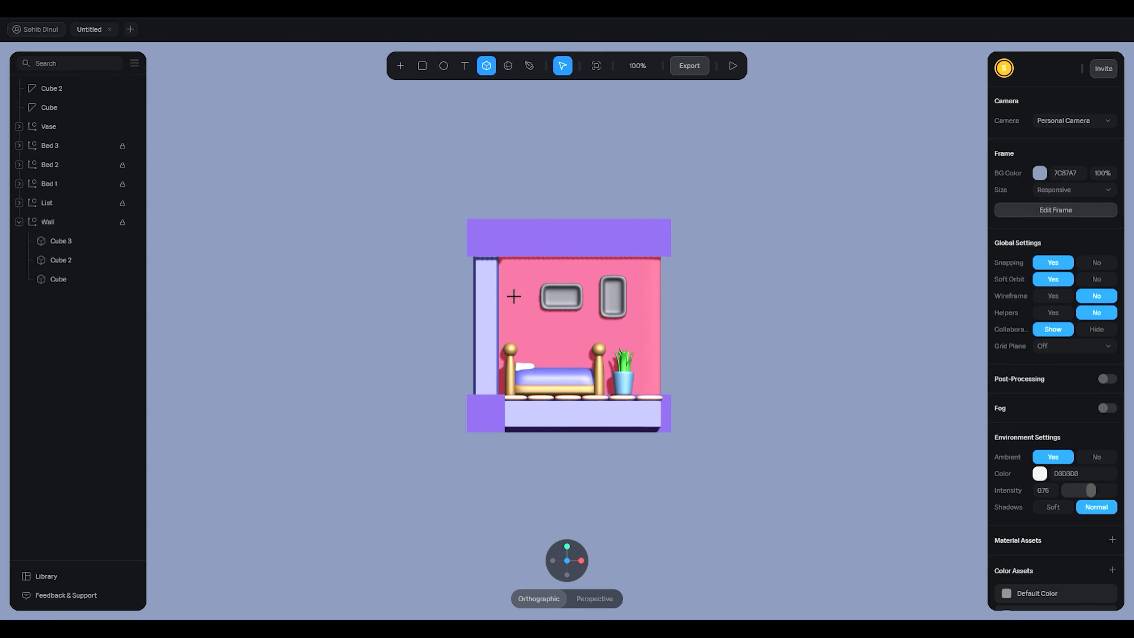
left_click(514, 296)
left_click(722, 303)
scroll(726, 298, "up", 5)
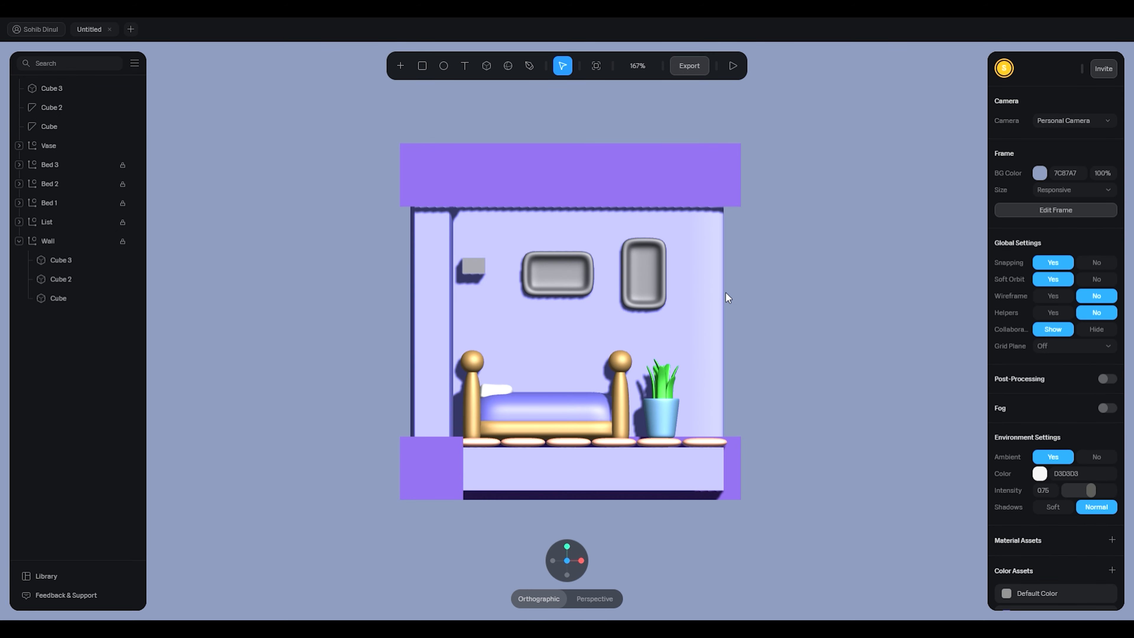
Move the new cube forward along the side wall to about X -103 and Z -16, with a Z scale of 1.37
left_click_drag(726, 298, 676, 330)
left_click(632, 203)
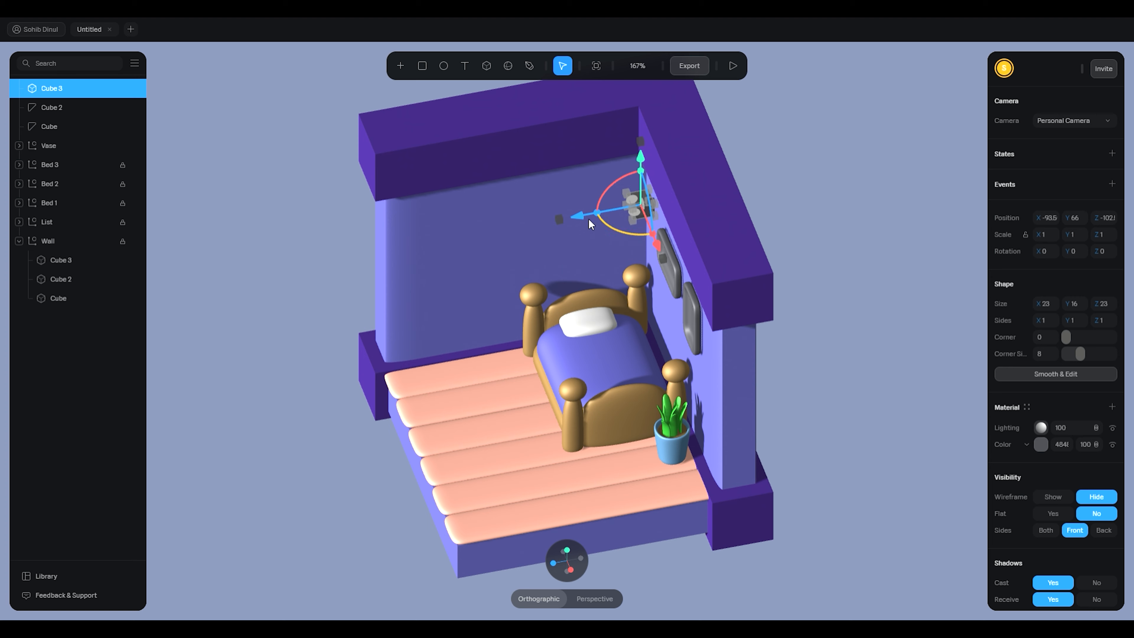
left_click_drag(577, 215, 497, 231)
left_click_drag(627, 335, 678, 231, "alt")
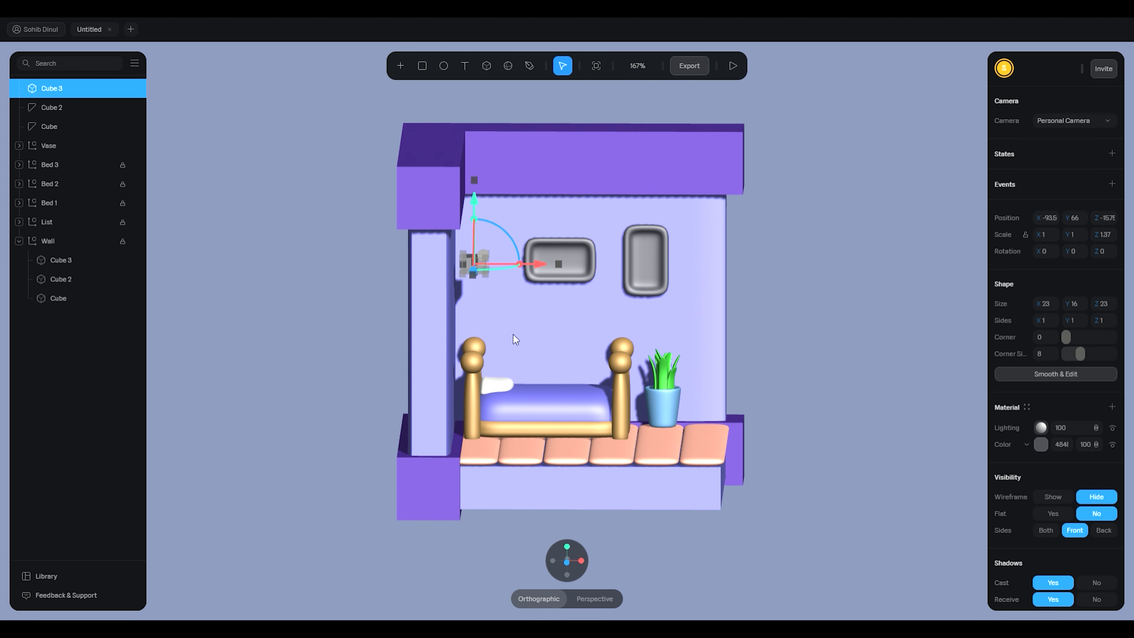
left_click(566, 563)
left_click_drag(536, 265, 531, 268)
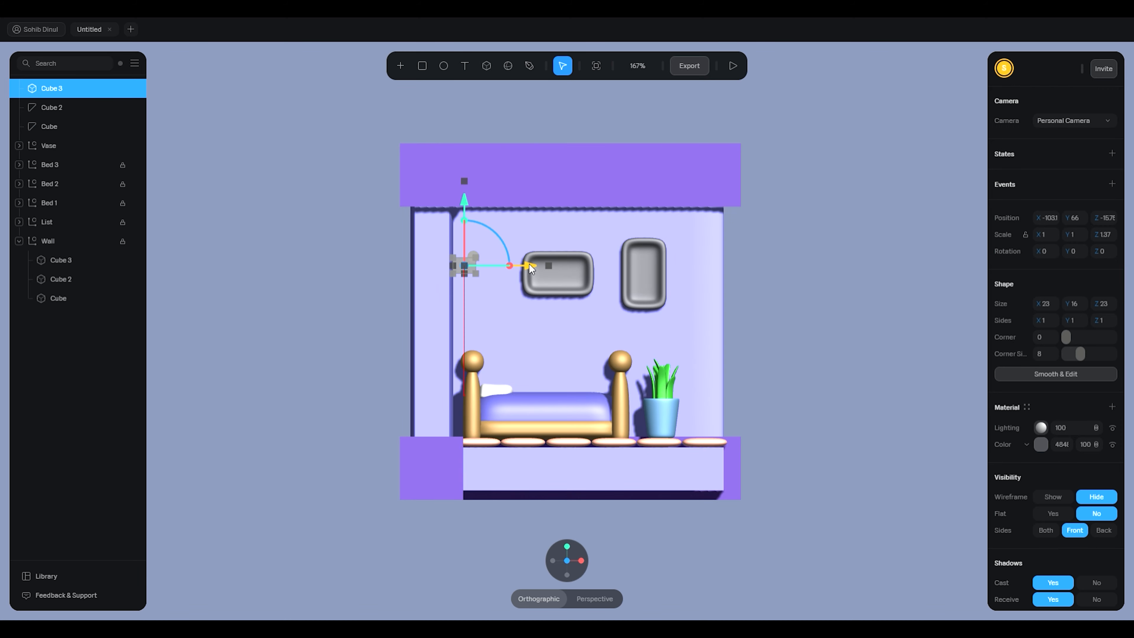
left_click(741, 291)
Stretch the side-wall cube into a flat shelf with a Y scale of 0.51 and a Z scale of 3.13
scroll(598, 172, "up", 5)
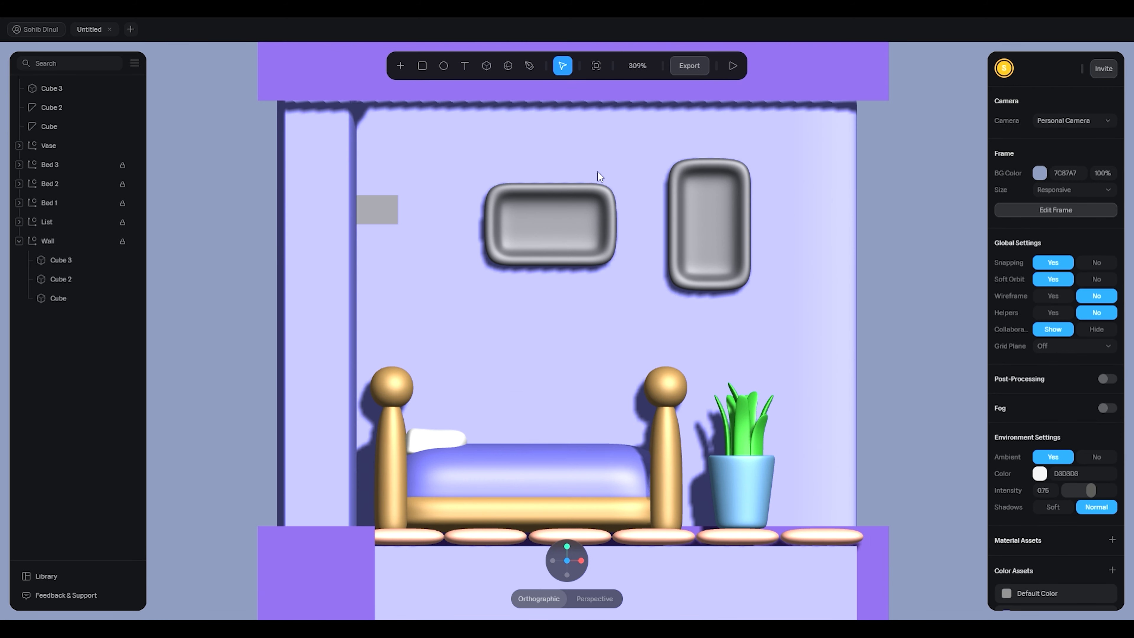
left_click_drag(915, 212, 832, 222, "alt")
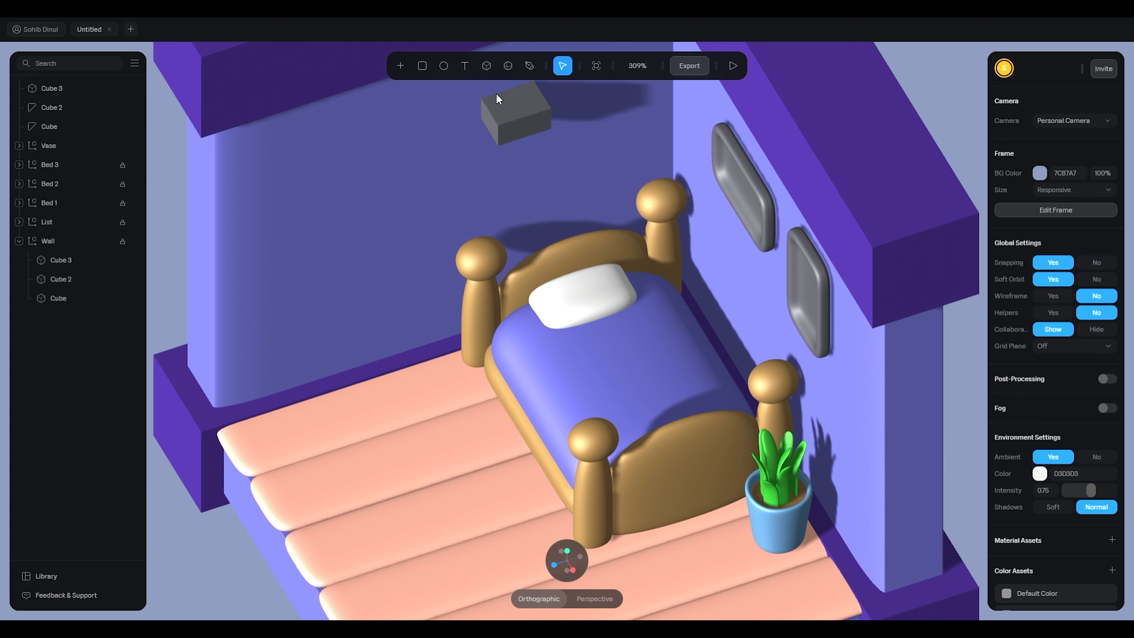
left_click(503, 115)
left_click_drag(476, 128, 410, 134)
left_click_drag(562, 196, 410, 195, "alt")
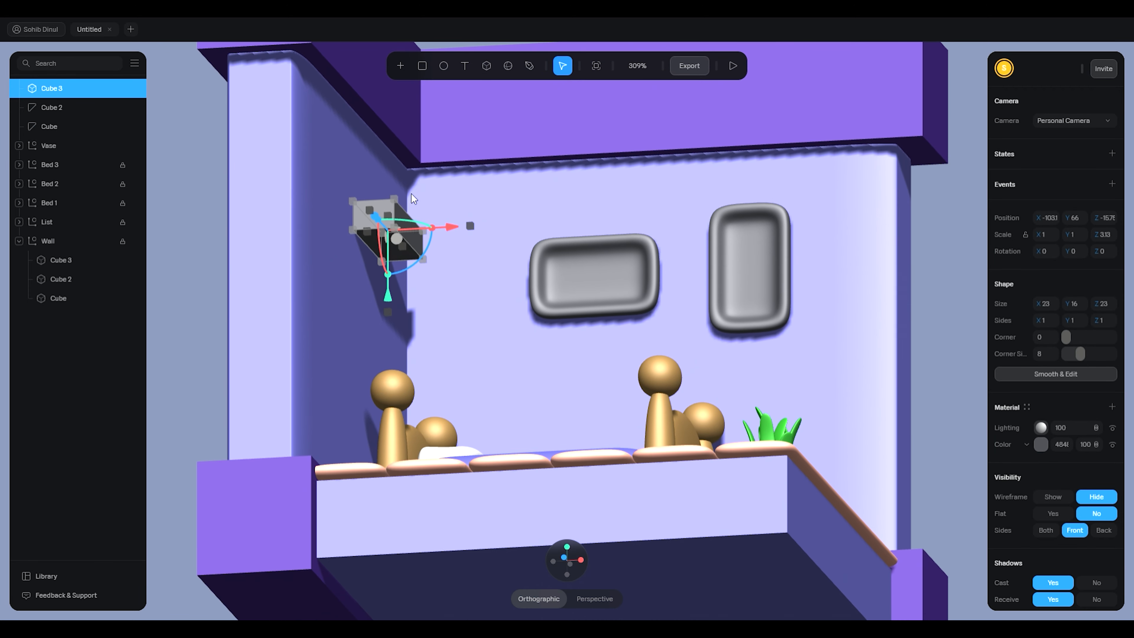
left_click_drag(389, 267, 393, 255, "shift")
key("ctrl+z")
left_click_drag(473, 273, 546, 294, "alt")
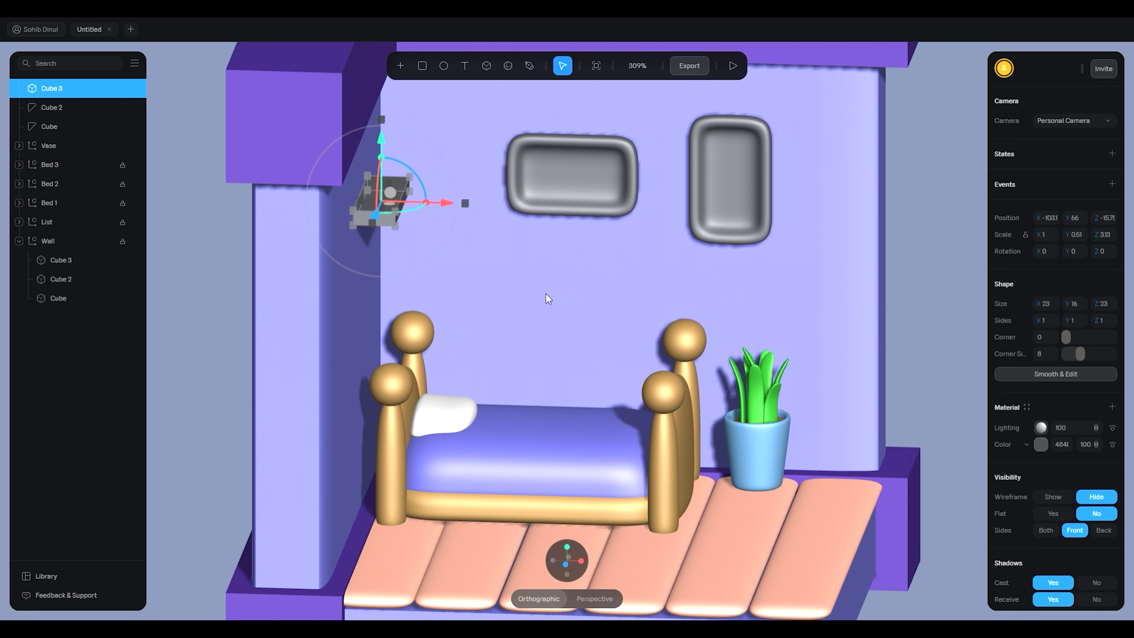
Convert the shelf cube to a smooth mesh with subdivision level 5 and add a loop cut along its length
left_click(1073, 375)
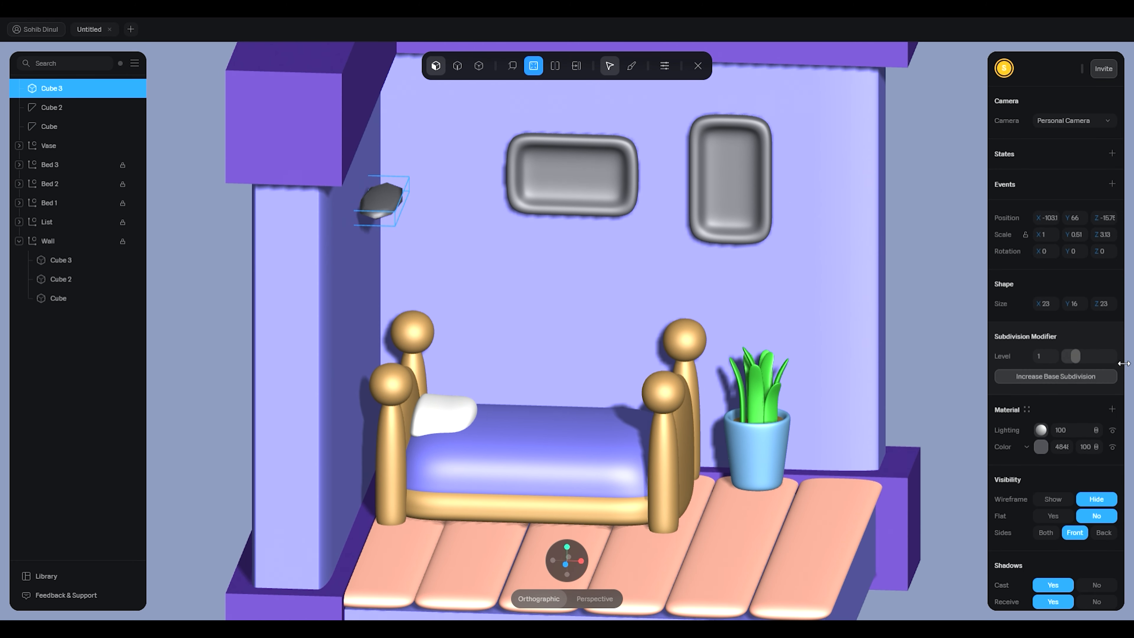
left_click_drag(1124, 363, 1131, 359)
left_click(555, 67)
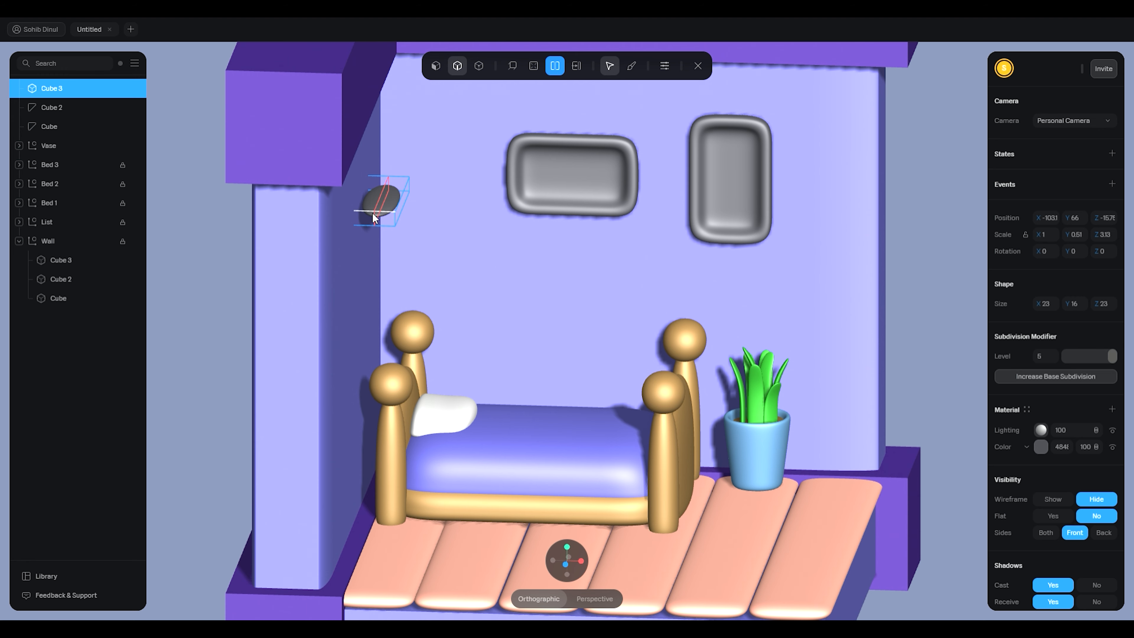
left_click(375, 213)
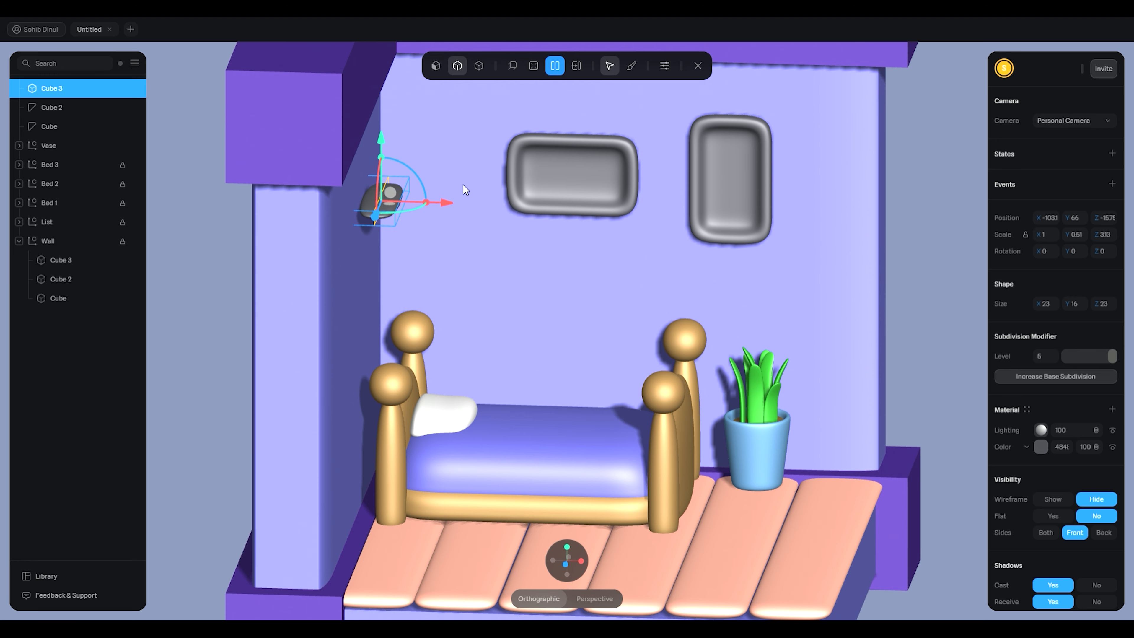
mouse_move(465, 190)
left_mouse_down()
mouse_move(421, 217)
mouse_move(464, 191)
left_mouse_up()
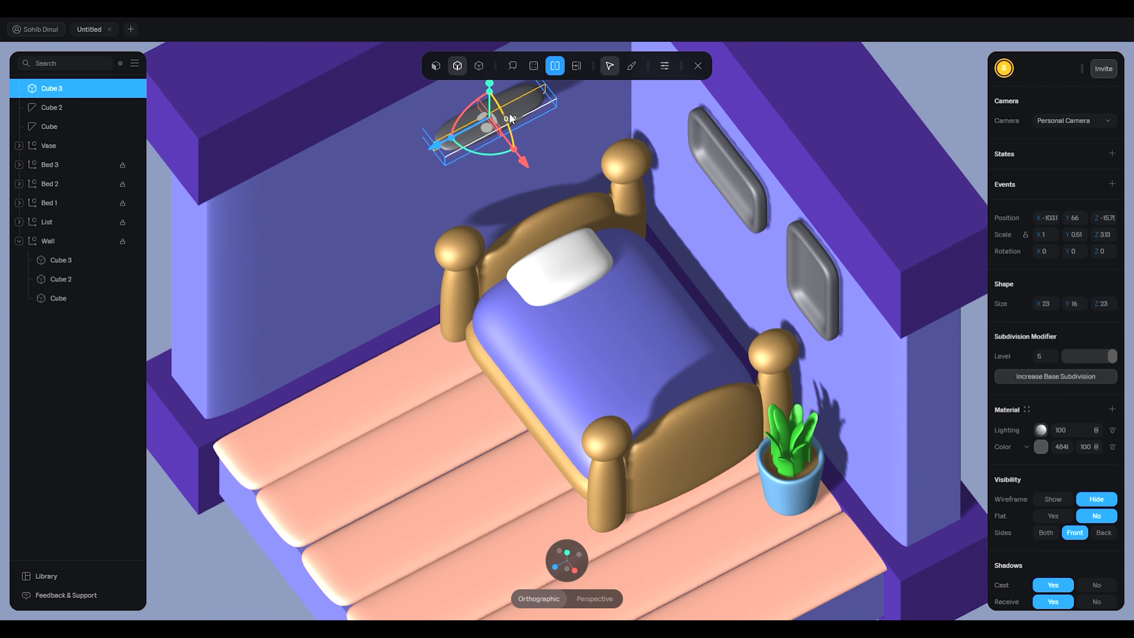
left_click_drag(577, 195, 723, 230)
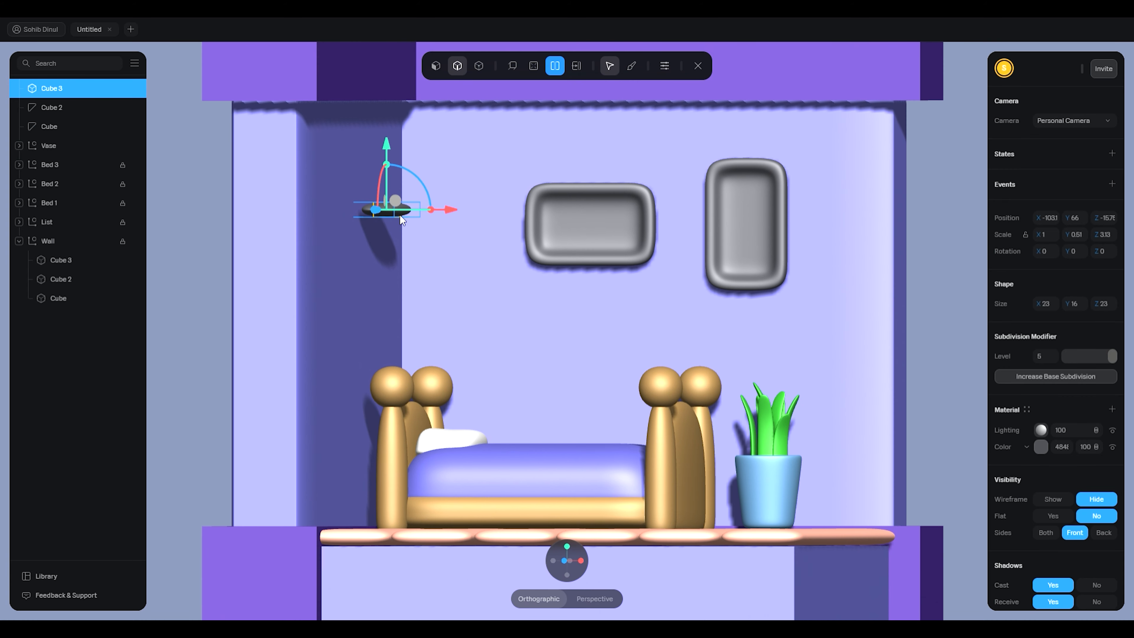
left_click_drag(366, 211, 394, 215)
key("ctrl+z")
left_click_drag(462, 230, 422, 208, "alt")
key("ctrl+z")
Leave mesh editing and move the shelf into the side wall, at about X -114.6
left_click(698, 67)
left_click(862, 193)
left_click(384, 218)
left_click_drag(431, 208, 441, 238)
left_click(420, 223)
left_click(371, 206)
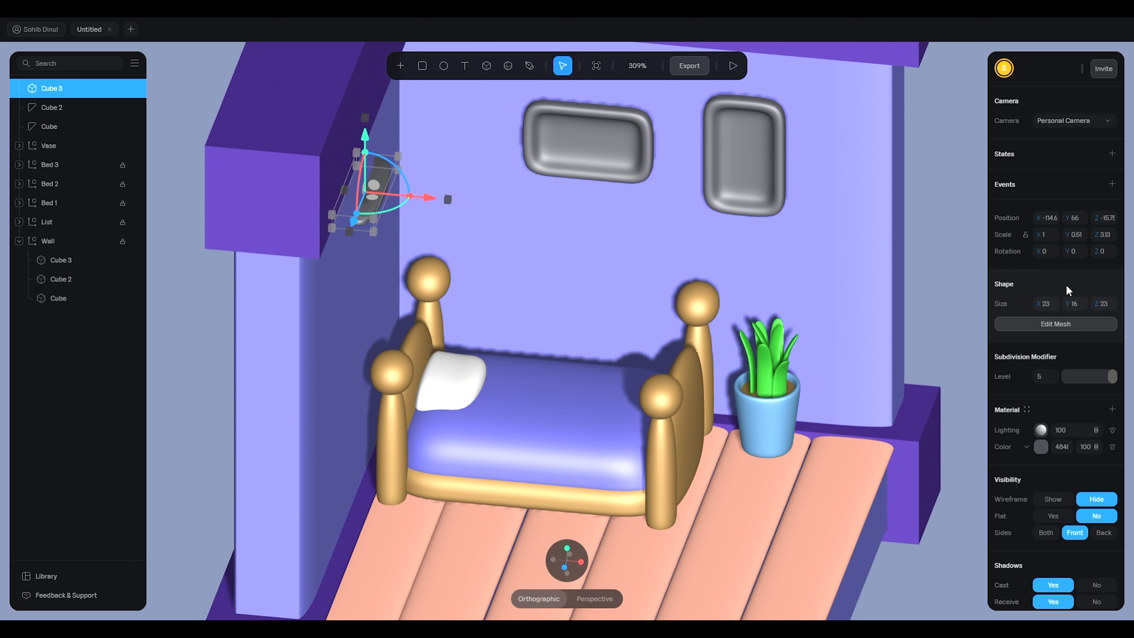
Extend the shelf mesh's outer edge away from the side wall to an X size of about 35, and leave mesh editing
left_click(1063, 324)
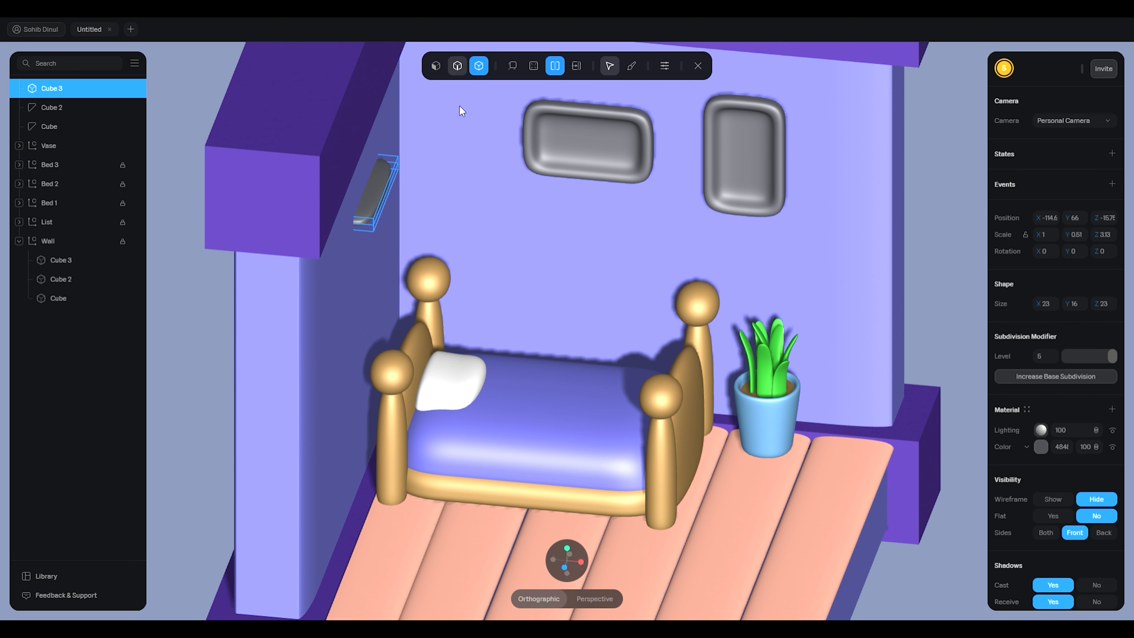
left_click_drag(374, 234, 369, 247)
left_click_drag(436, 274, 445, 248, "alt")
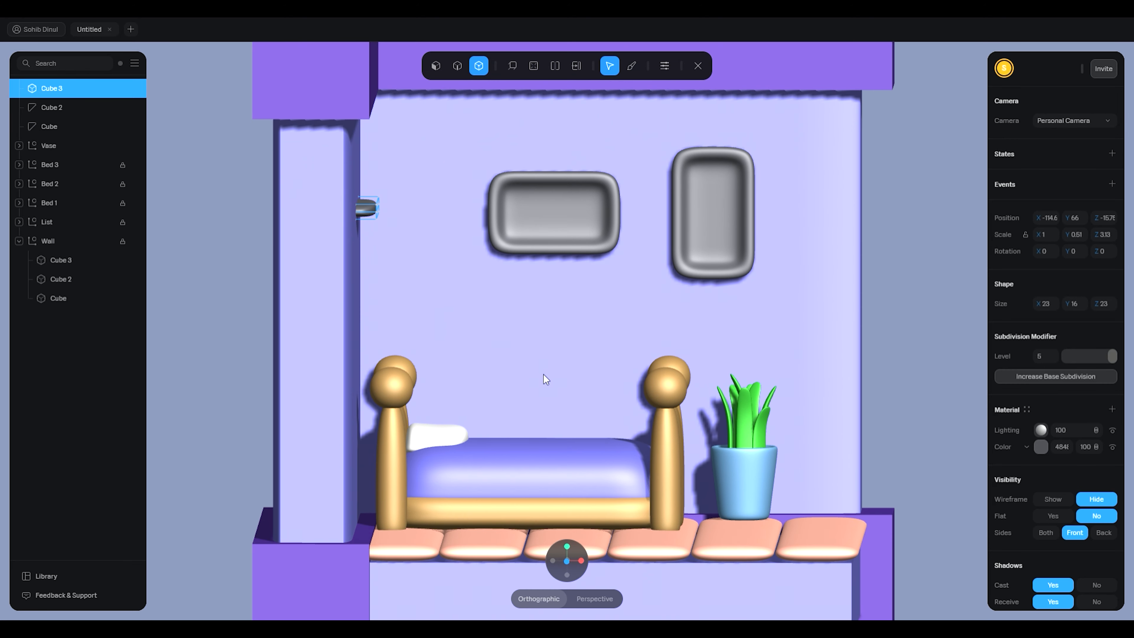
left_click(566, 561)
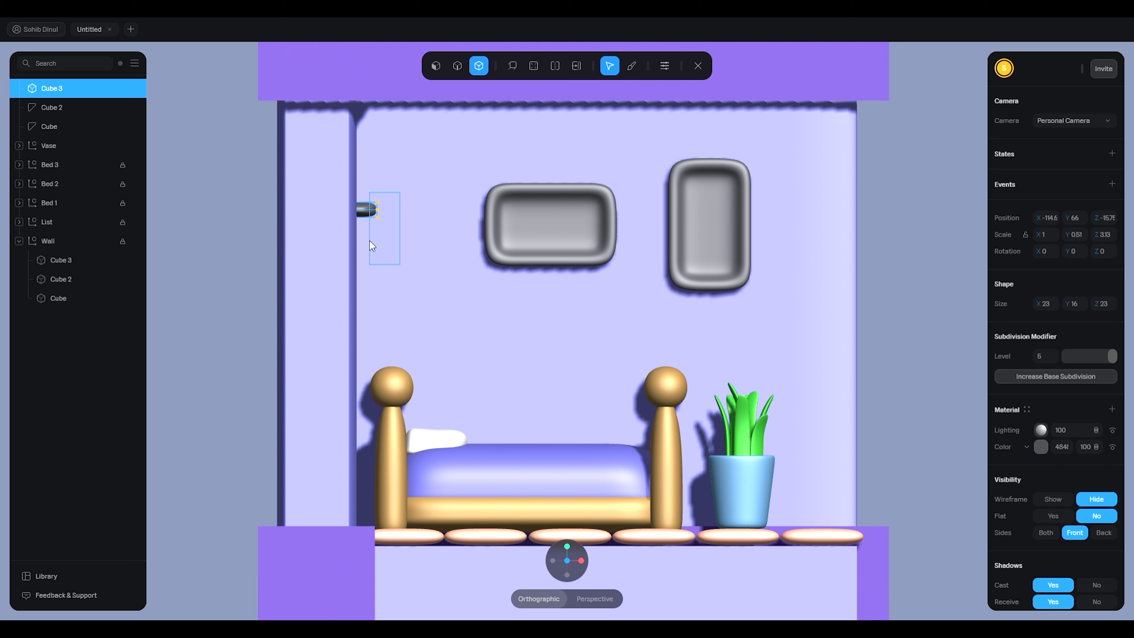
left_click_drag(372, 245, 372, 247)
mouse_move(437, 210)
left_mouse_down()
mouse_move(460, 210)
mouse_move(434, 196)
left_mouse_up()
left_click(698, 66)
left_click(825, 188)
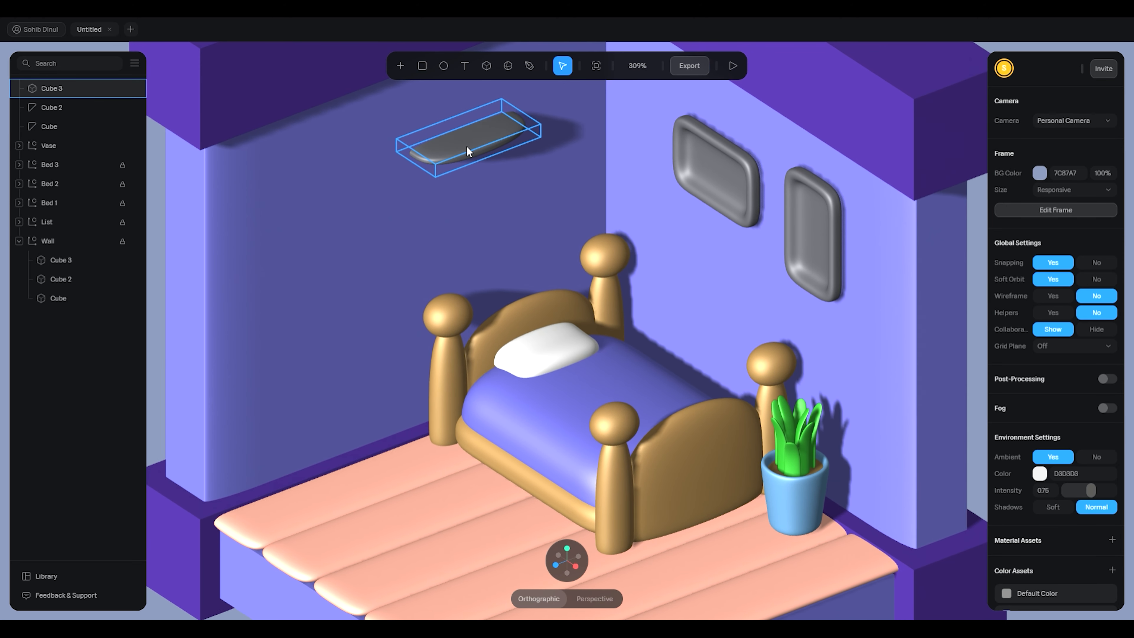
Lower the shelf to about Y 53.9 and lengthen it along the side wall to a Z scale of 4.13
left_click(466, 145)
left_click_drag(463, 87, 462, 107)
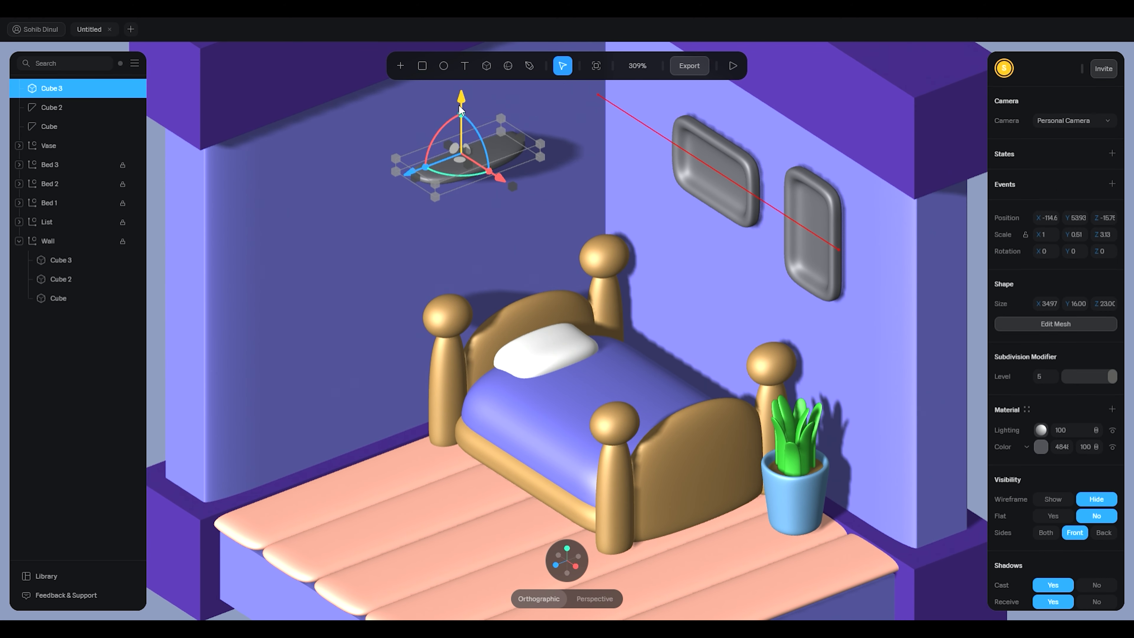
left_click_drag(426, 171, 416, 174)
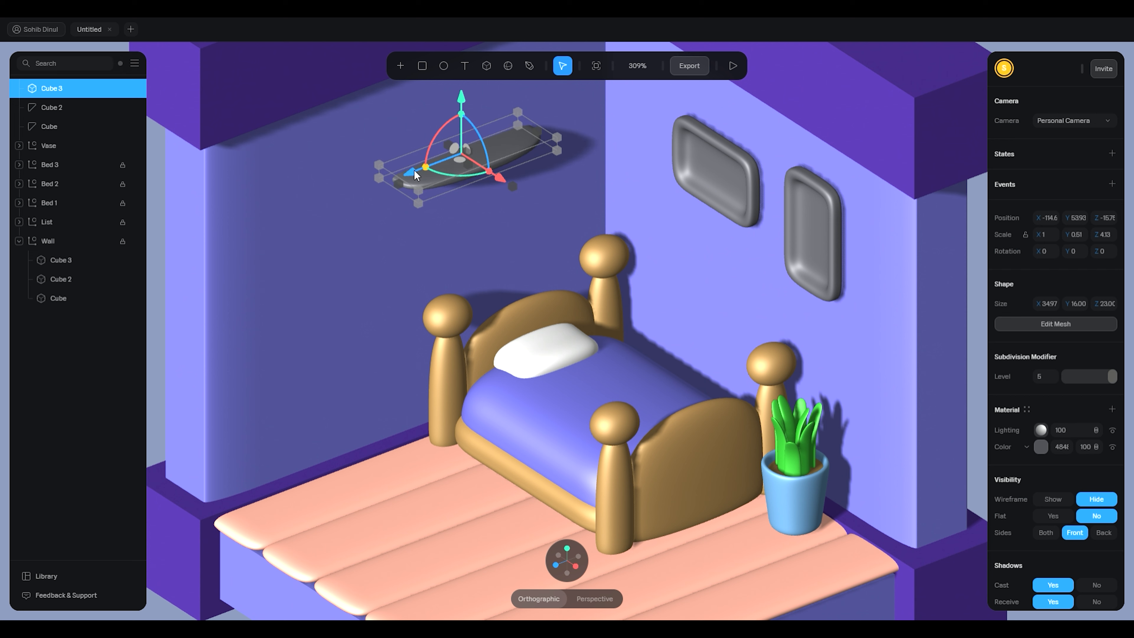
left_click(613, 208)
left_click(486, 166)
Duplicate the landscape picture frame, turn the copy to rotation -90, 90, 0, and place it against the side wall at about X -111.6, Z -9.4
left_click(715, 184)
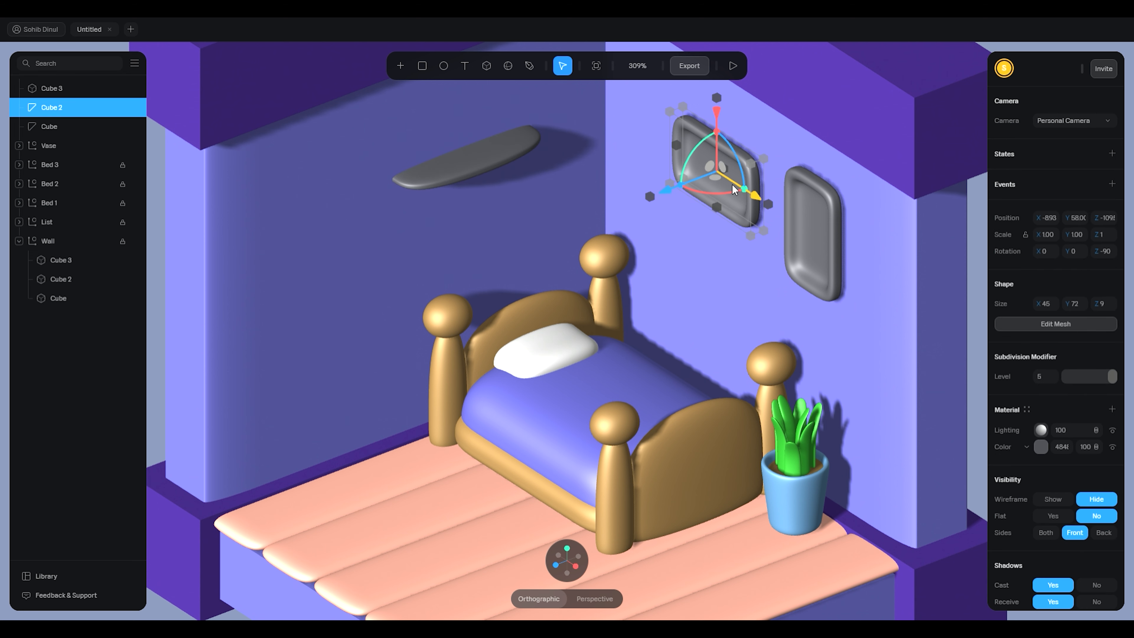
key("ctrl+d")
left_click_drag(703, 197, 739, 183)
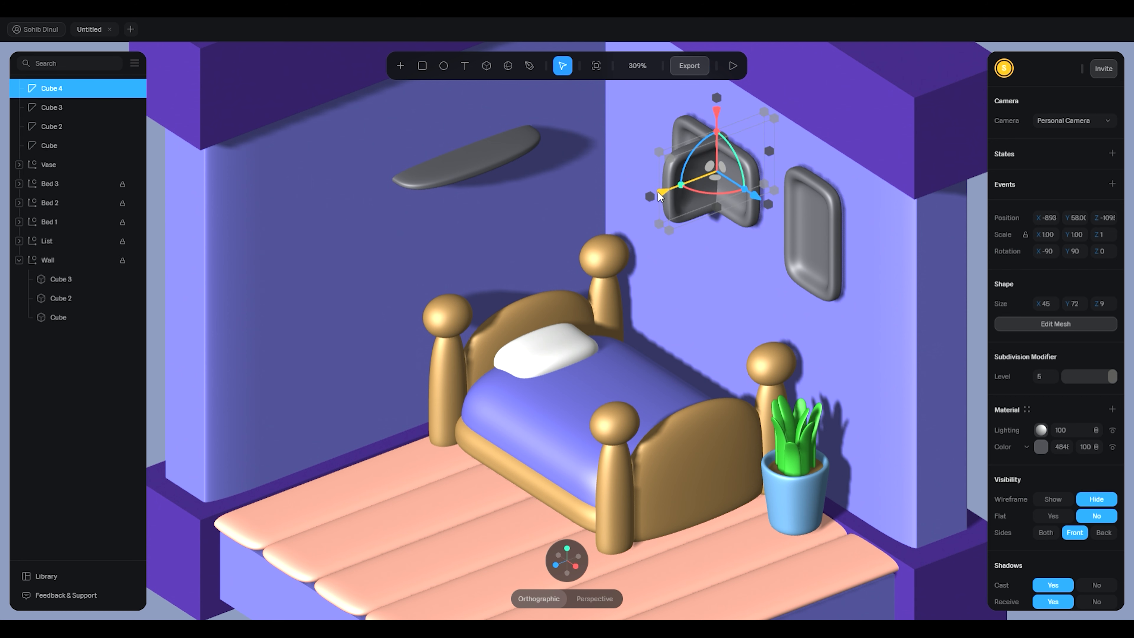
left_click_drag(660, 196, 503, 152)
left_click_drag(458, 235, 516, 192, "alt")
left_click(566, 561)
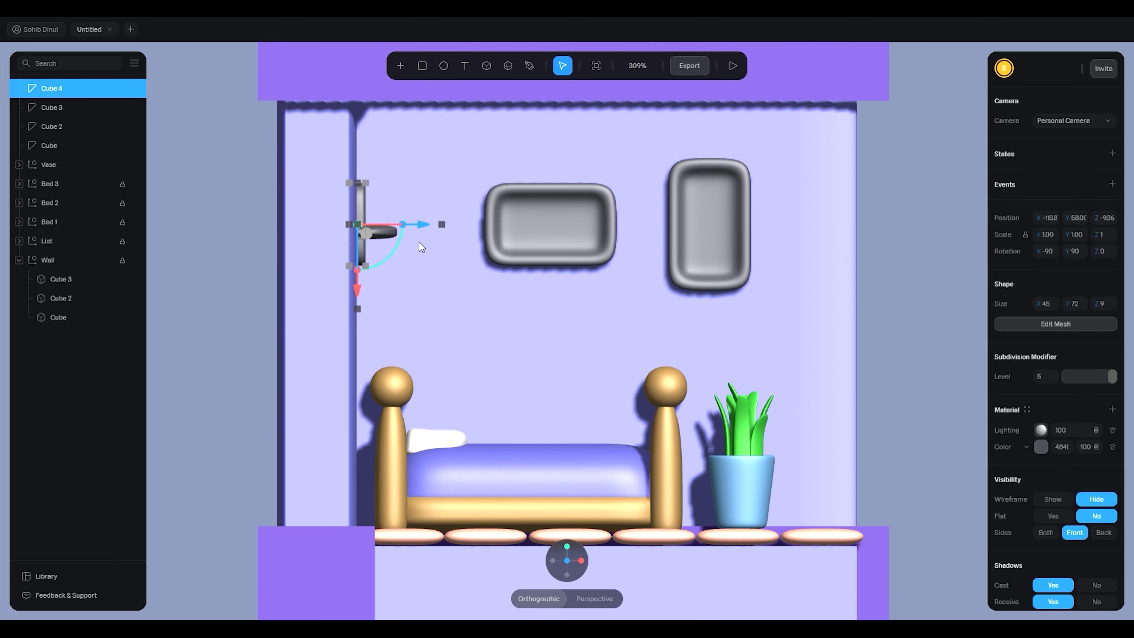
left_click_drag(422, 226, 425, 224)
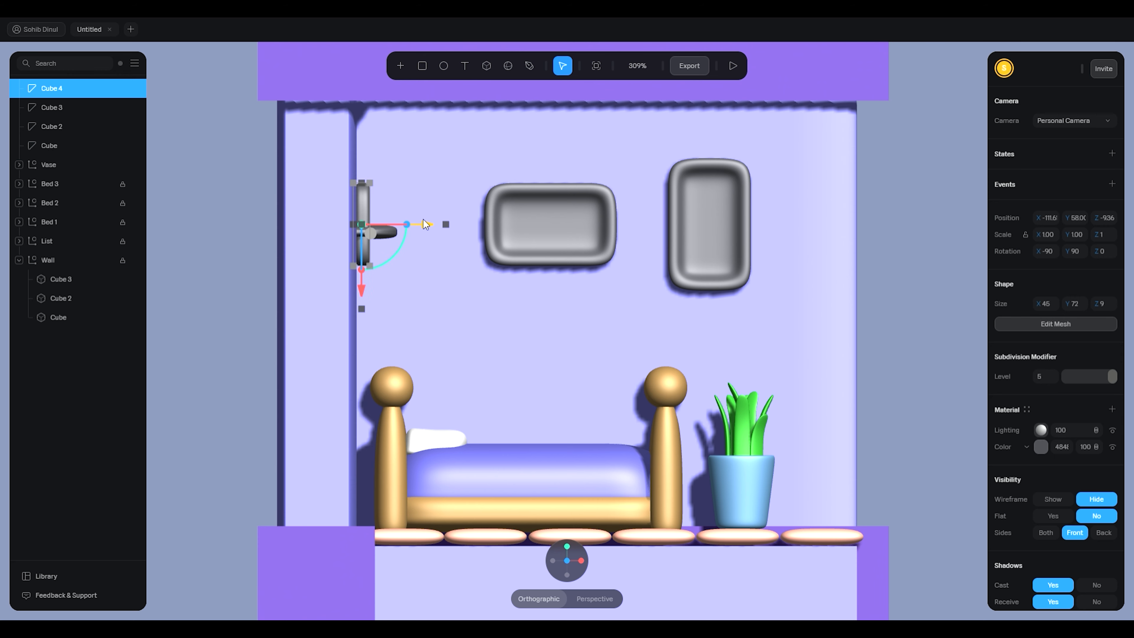
Raise the side-wall frame to about Y 72.3 and scale it down proportionally to about 25 × 40 × 5
left_click_drag(519, 234, 505, 235, "alt")
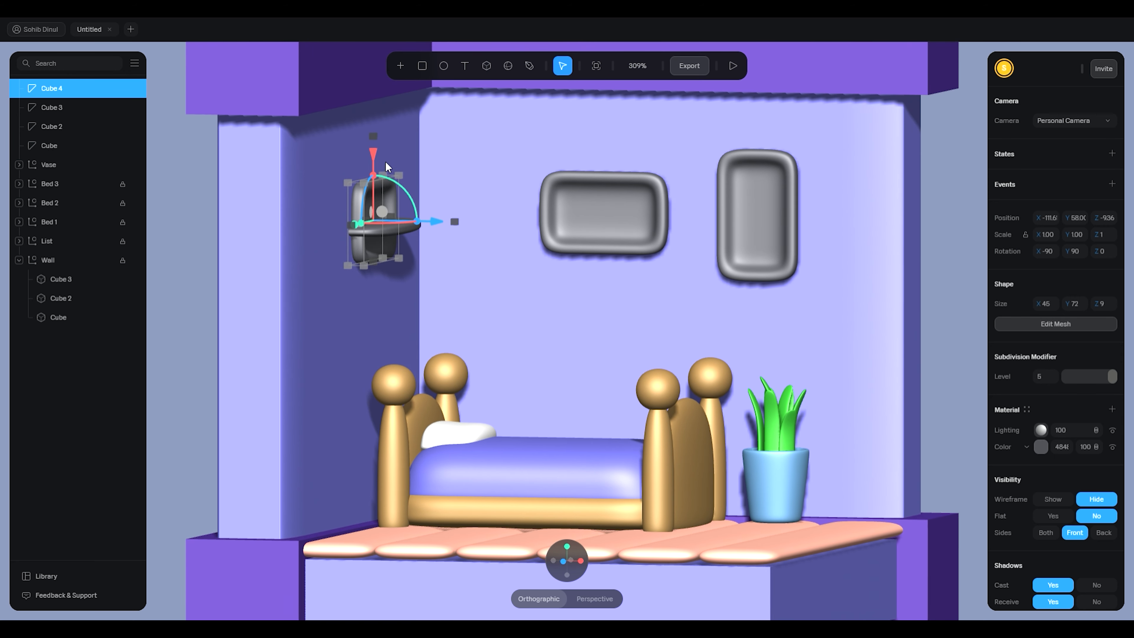
left_click_drag(374, 157, 373, 139)
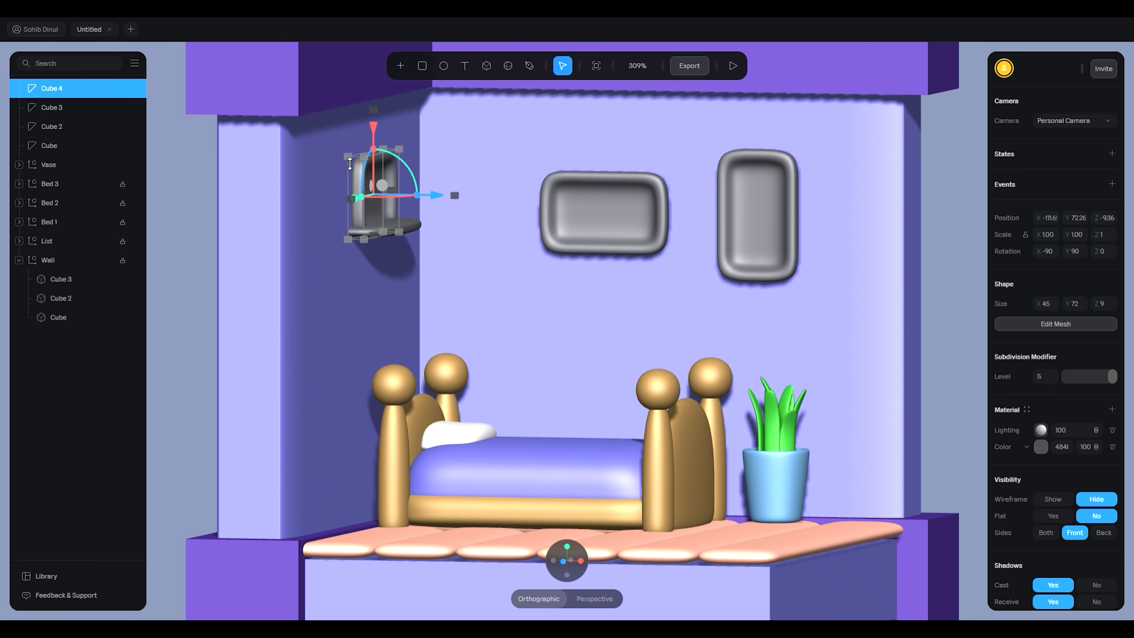
left_click_drag(353, 156, 360, 159, "shift")
left_click(509, 211)
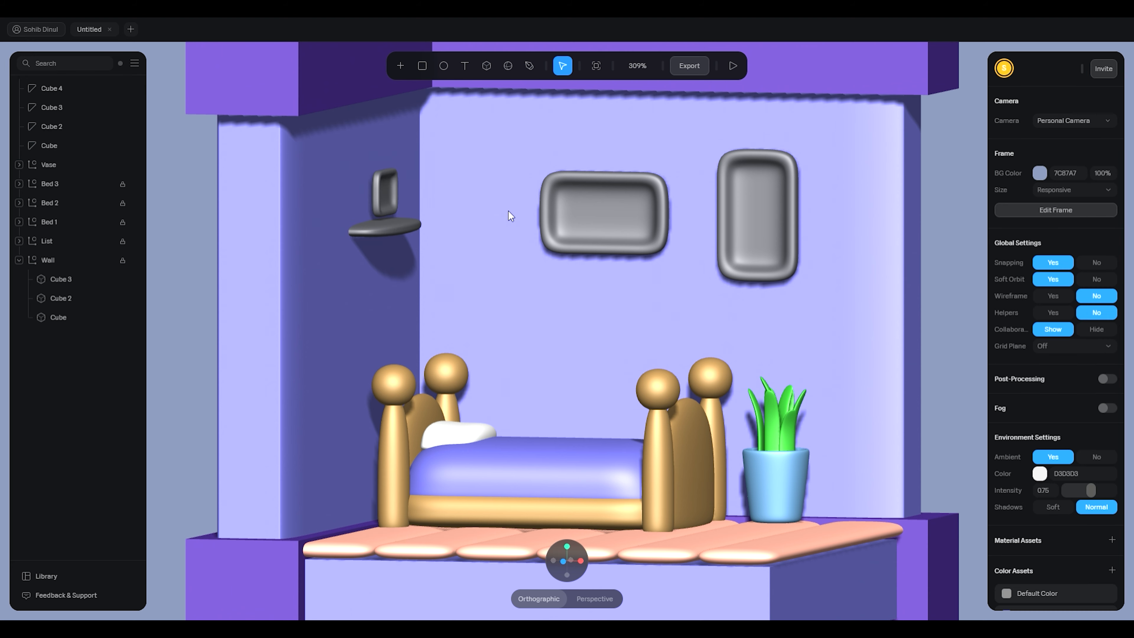
Move the small frame along the shelf to about Z -29 and trim its size to 25 × 39 × 5
middle_click_drag(508, 211, 465, 223)
left_click(508, 172)
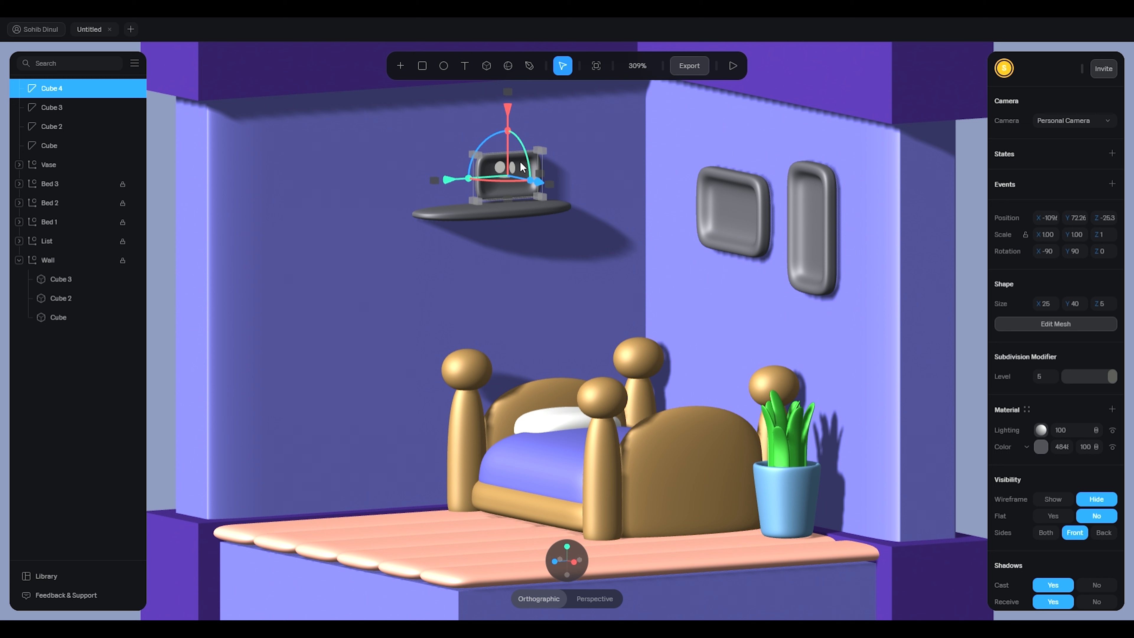
left_click_drag(446, 183, 455, 177)
left_click_drag(551, 154, 546, 159)
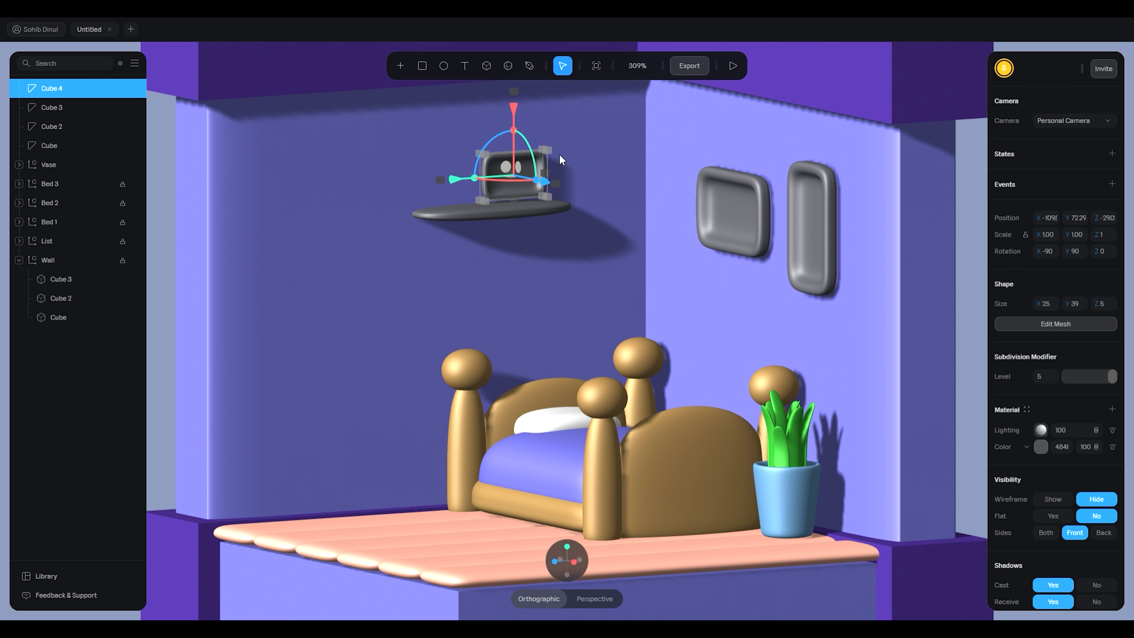
left_click(582, 143)
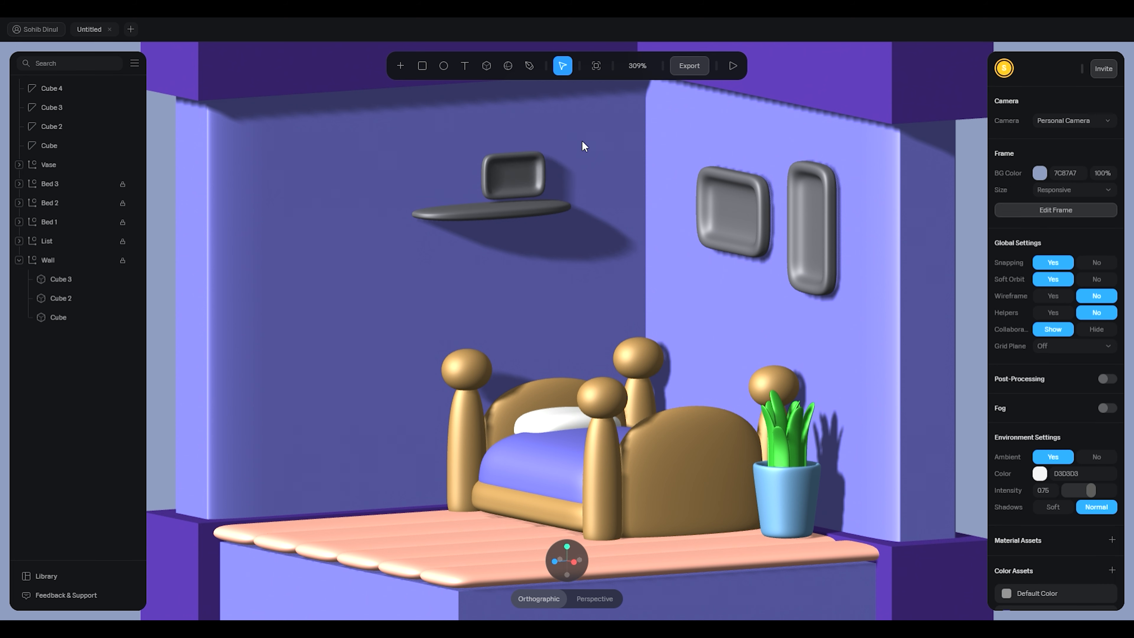
Move the small frame back to the side wall at about X -112 and lower it onto the shelf at Y 69.8
scroll(584, 146, "up", 5)
middle_click_drag(584, 148, 613, 135)
left_click(365, 146)
middle_click_drag(500, 193, 514, 209)
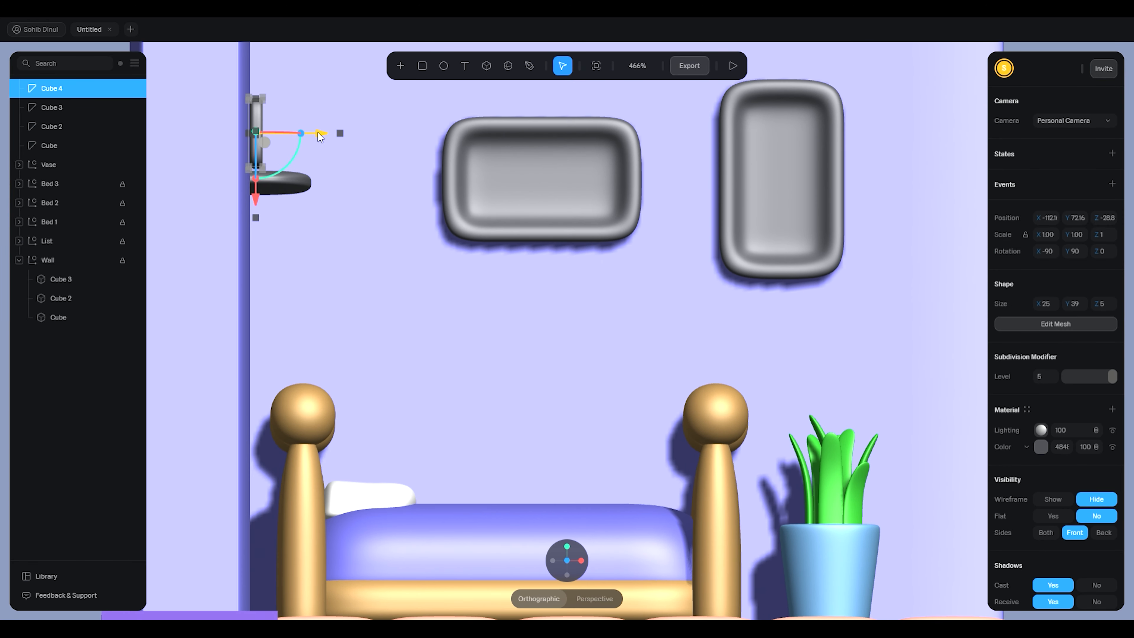
left_click(384, 167)
mouse_move(383, 167)
middle_mouse_down()
mouse_move(466, 209)
mouse_move(455, 182)
mouse_move(367, 98)
mouse_move(387, 184)
middle_mouse_up()
left_click(389, 96)
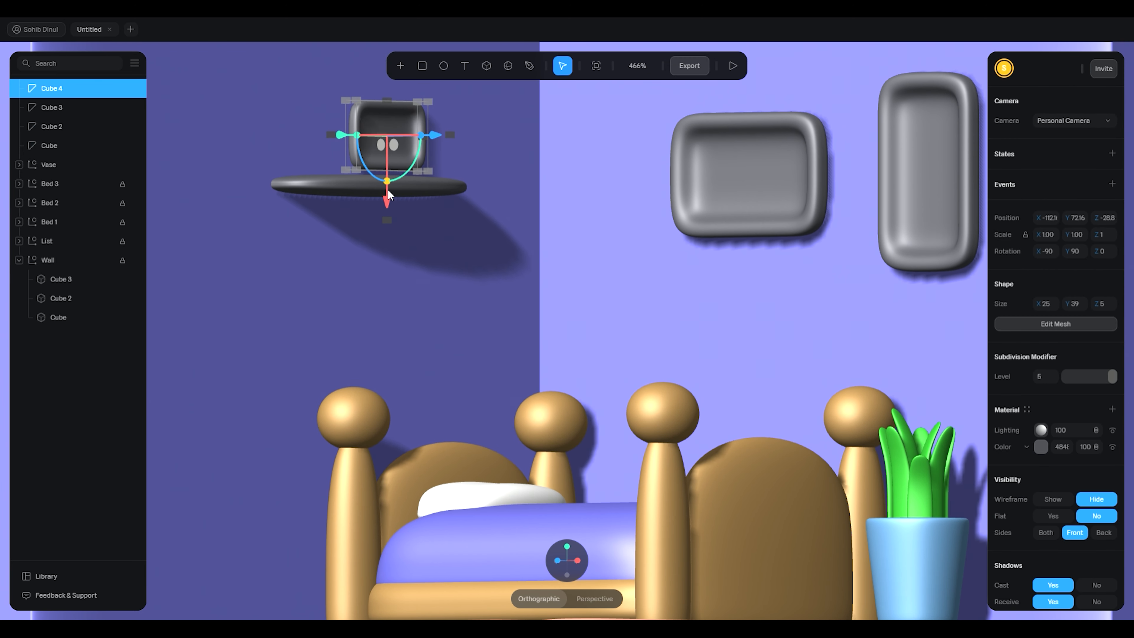
left_click_drag(387, 203, 387, 210)
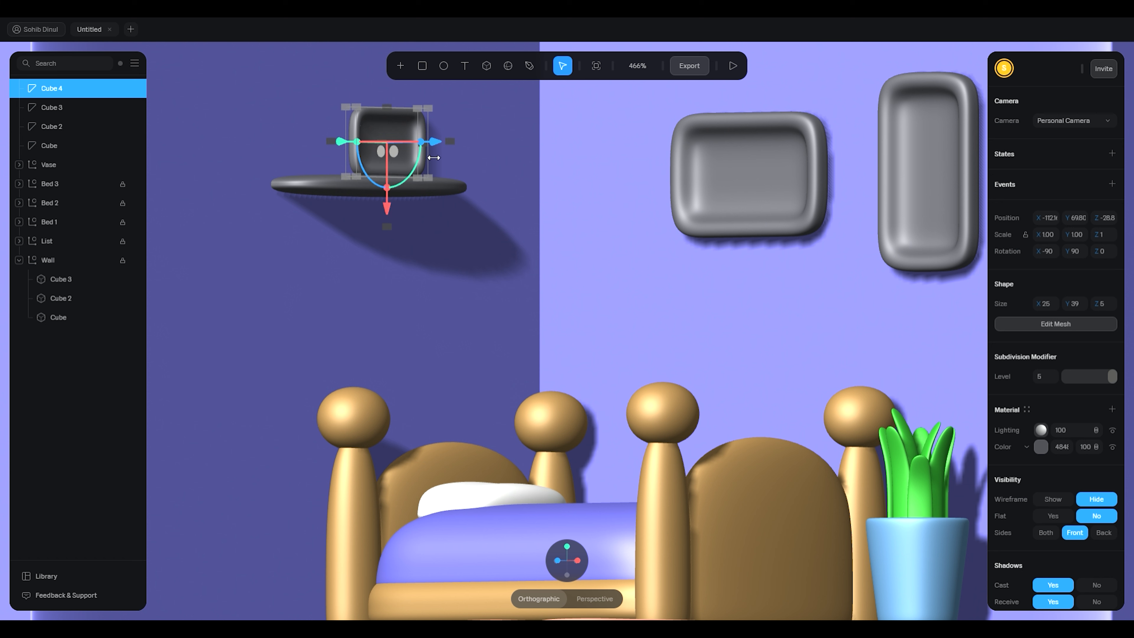
Duplicate the small frame, rotate the copy upright, move it along the shelf to about Z 13.9, and raise it to stand on the shelf
key("ctrl+d")
left_click_drag(436, 142, 371, 148)
key("ctrl+z")
middle_click_drag(452, 175, 470, 224)
scroll(474, 228, "down", 5)
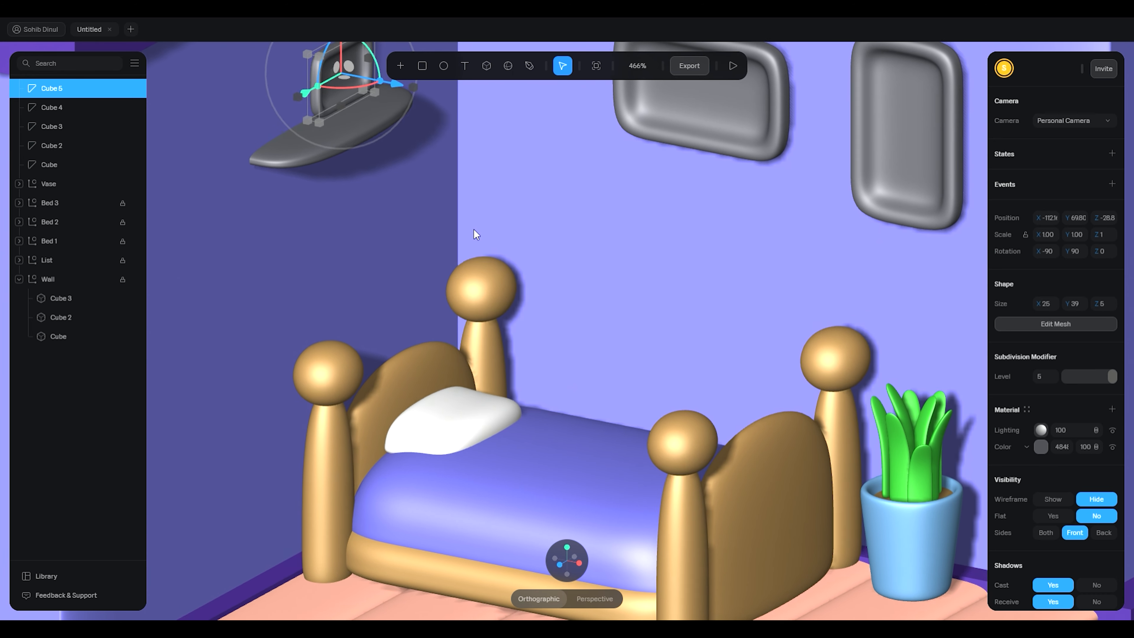
left_click_drag(381, 179, 358, 198)
key("ctrl+z")
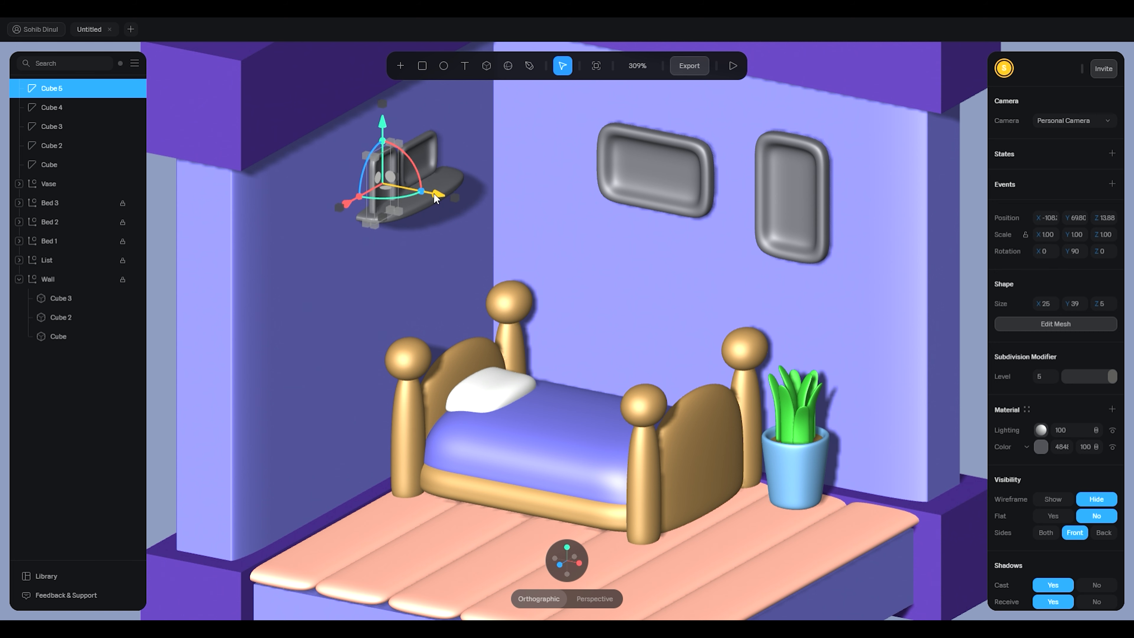
left_click_drag(384, 130, 385, 121)
Adjust the two frames along the shelf, bringing the upright one closer to the landscape one at about Z 5.9
left_click(555, 202)
left_click_drag(566, 224, 508, 172)
left_click(507, 172)
left_click(577, 175, "shift")
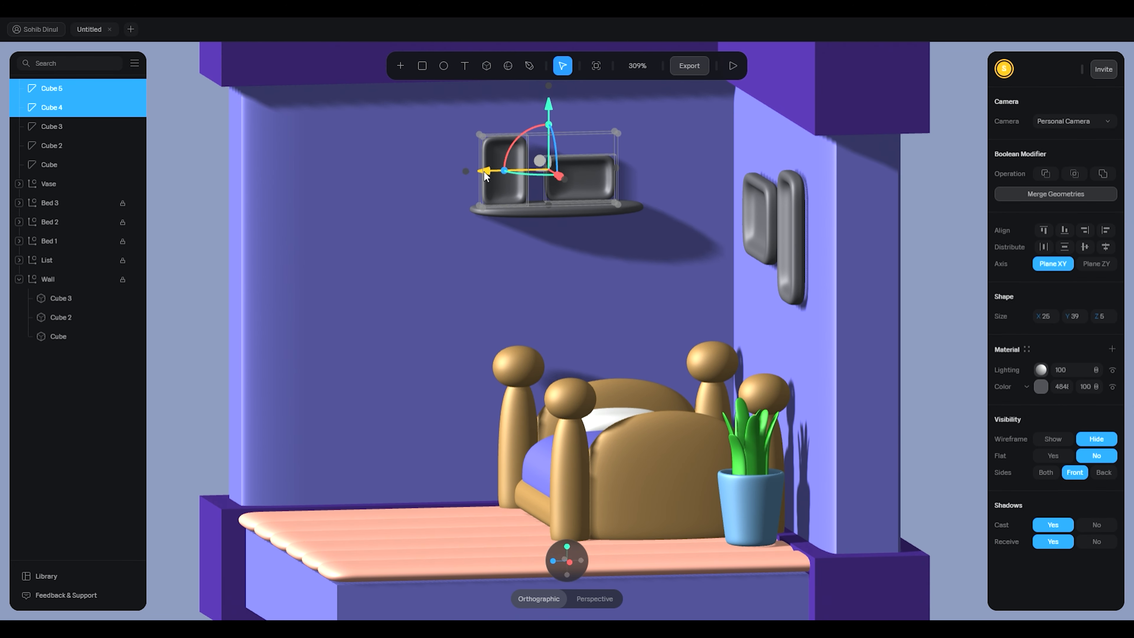
left_click(638, 132)
scroll(543, 147, "up", 3)
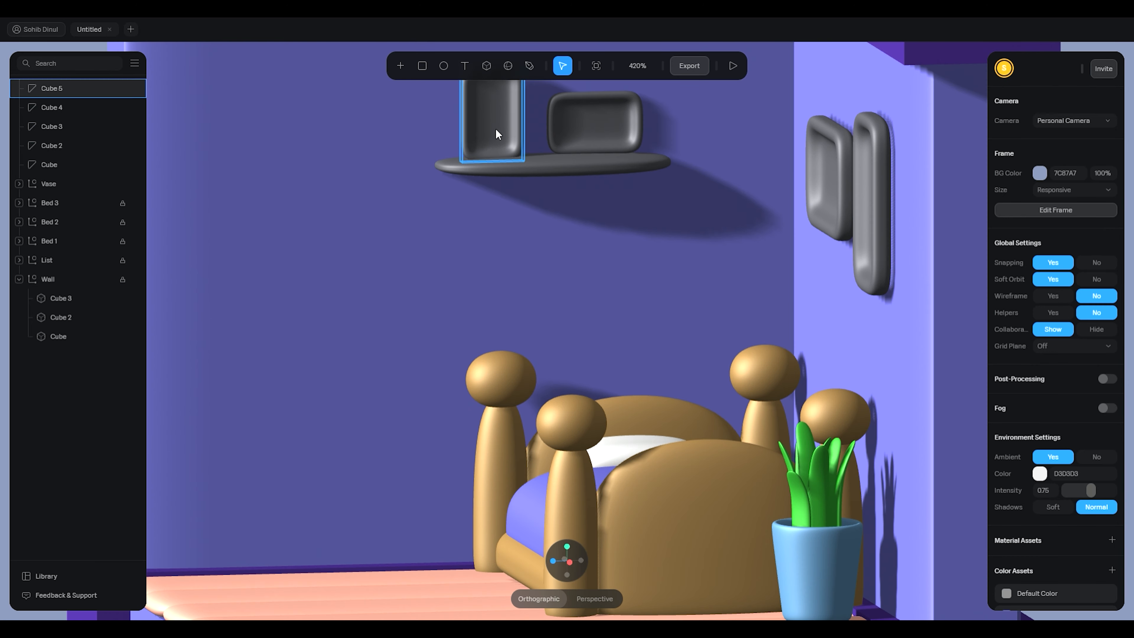
left_click(496, 130)
left_click_drag(426, 114, 434, 115)
Tilt both shelf frames back toward the side wall to a Y rotation of about 76.4 and move them forward on the shelf
left_click(579, 123, "shift")
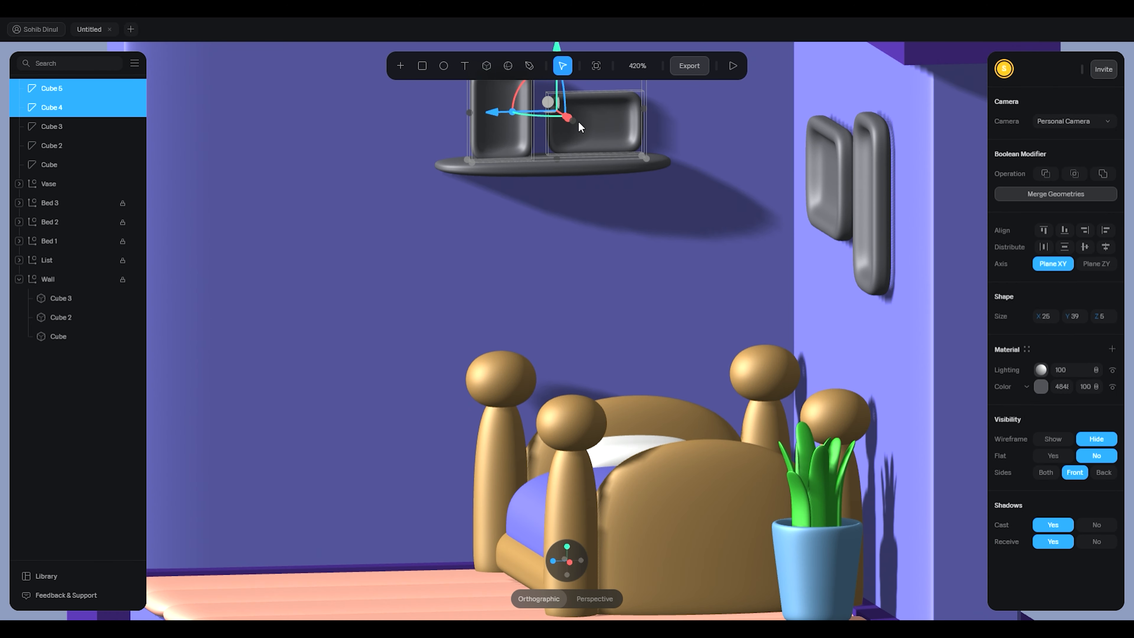
left_click_drag(532, 249, 603, 248, "alt")
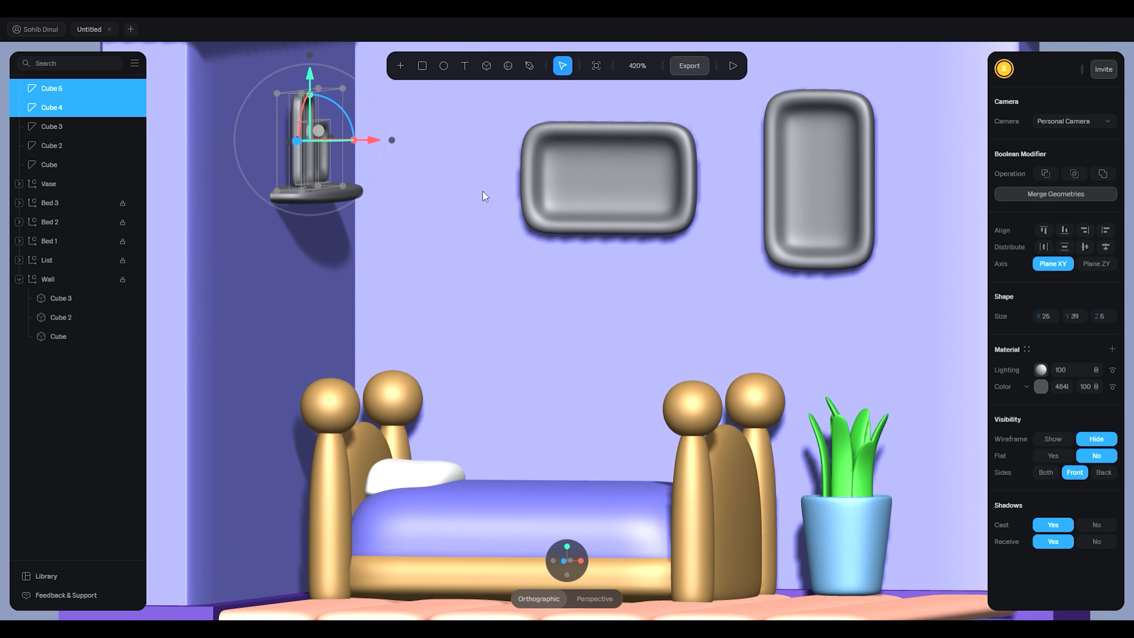
left_click_drag(343, 112, 343, 99)
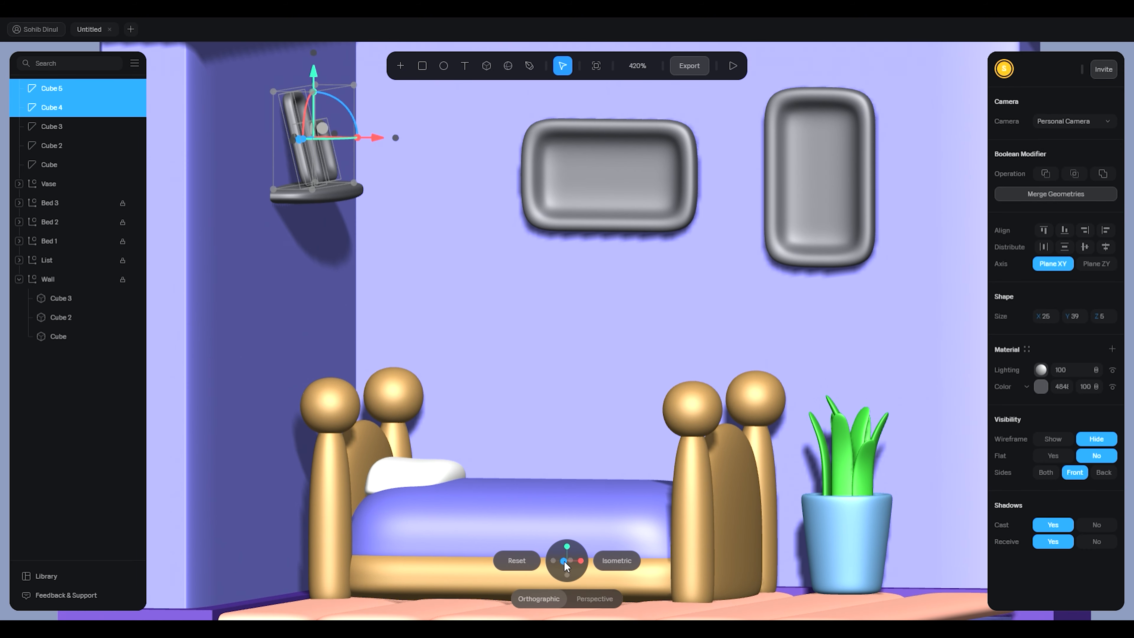
left_click(563, 561)
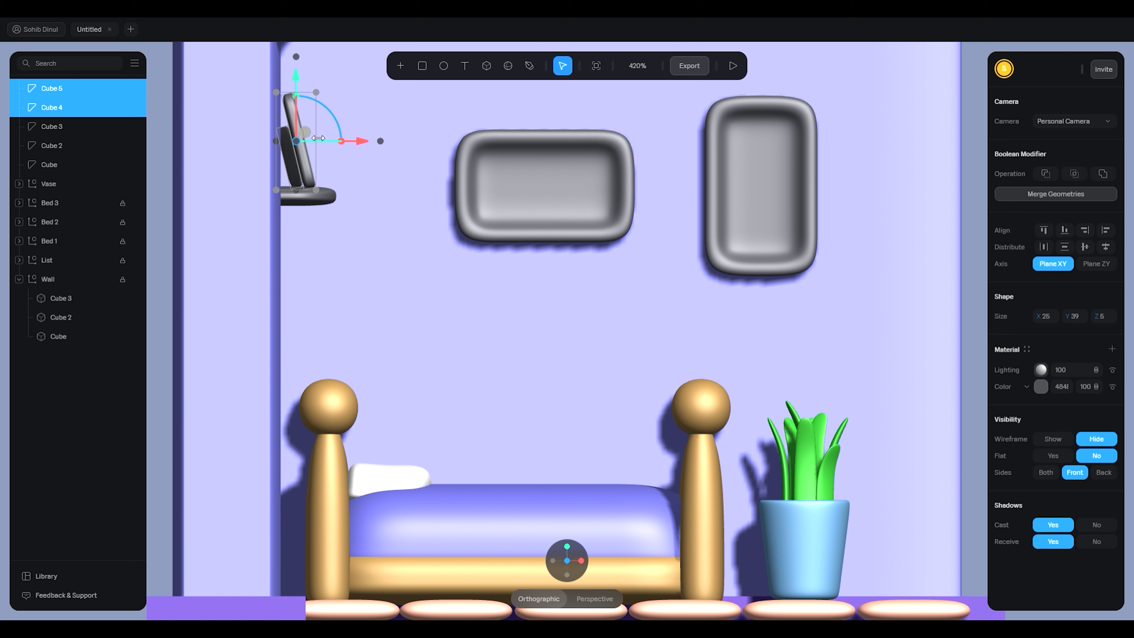
left_click_drag(362, 140, 362, 150)
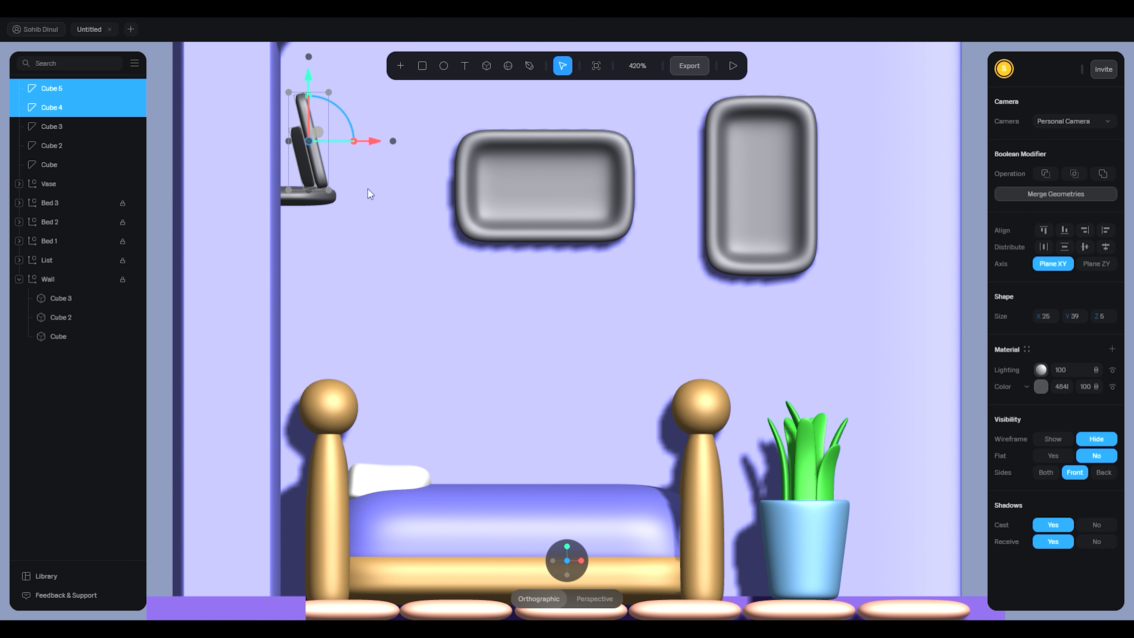
Position the tilted landscape frame closer to the side wall, resting on the shelf at about X -110.2, Y 69.1
left_click(300, 158)
left_click_drag(367, 148, 355, 143)
left_click_drag(310, 222, 309, 217)
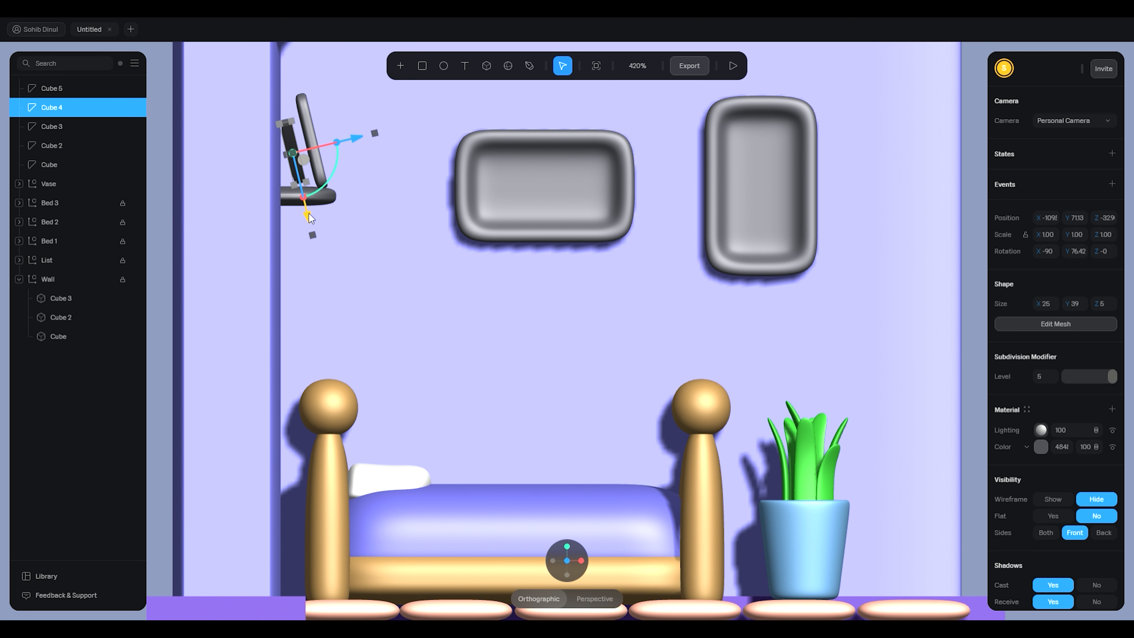
left_click_drag(353, 138, 350, 140)
left_click_drag(307, 217, 309, 225)
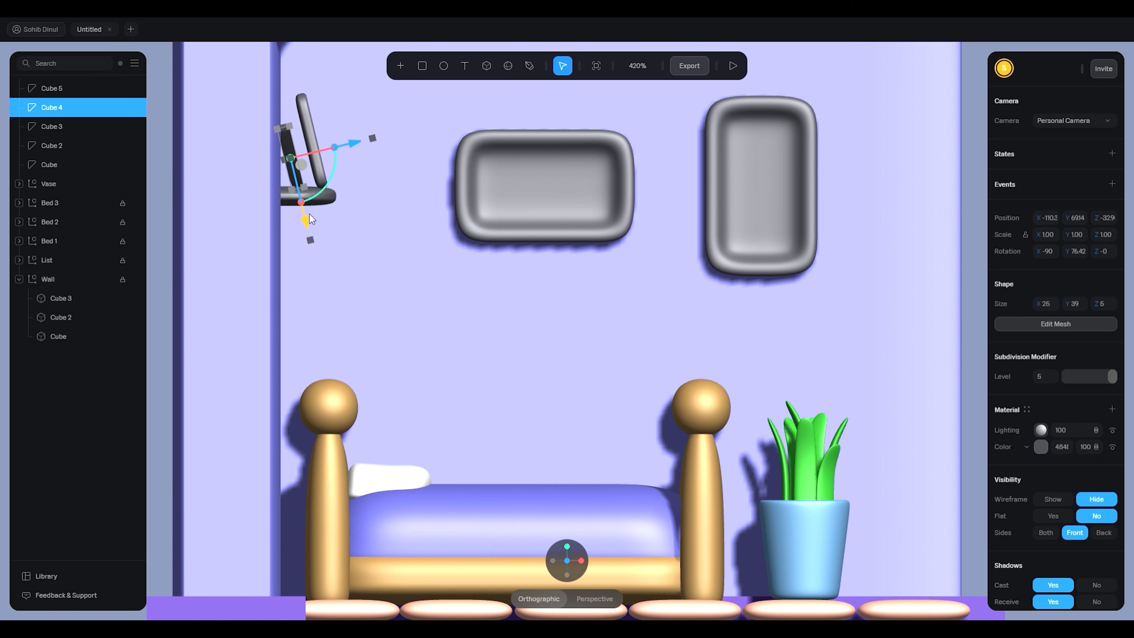
Shift the tilted upright frame back toward the side wall to about X -108, Y 75.4, and check the whole room
left_click(308, 120)
left_click(375, 127)
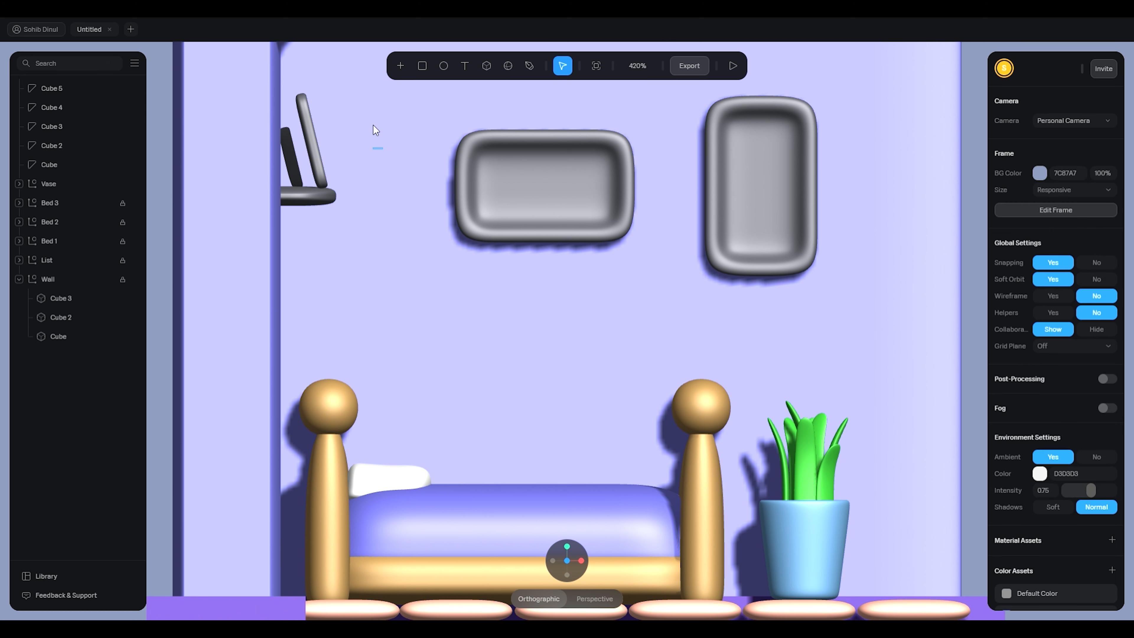
left_click(318, 142)
left_click_drag(374, 129, 362, 131)
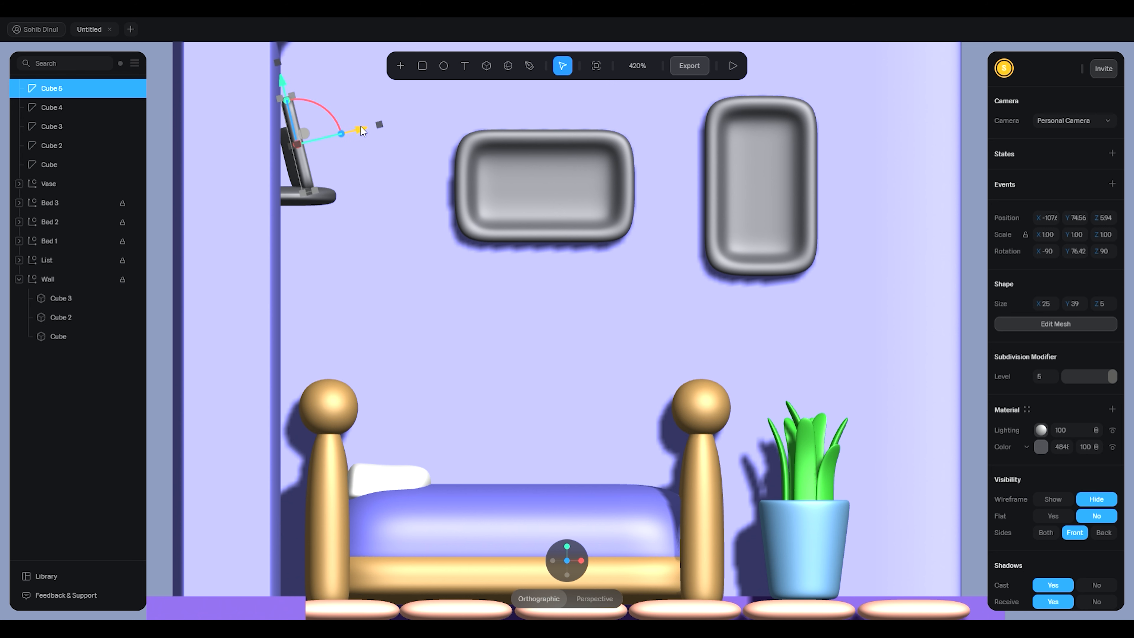
left_click_drag(285, 82, 284, 75)
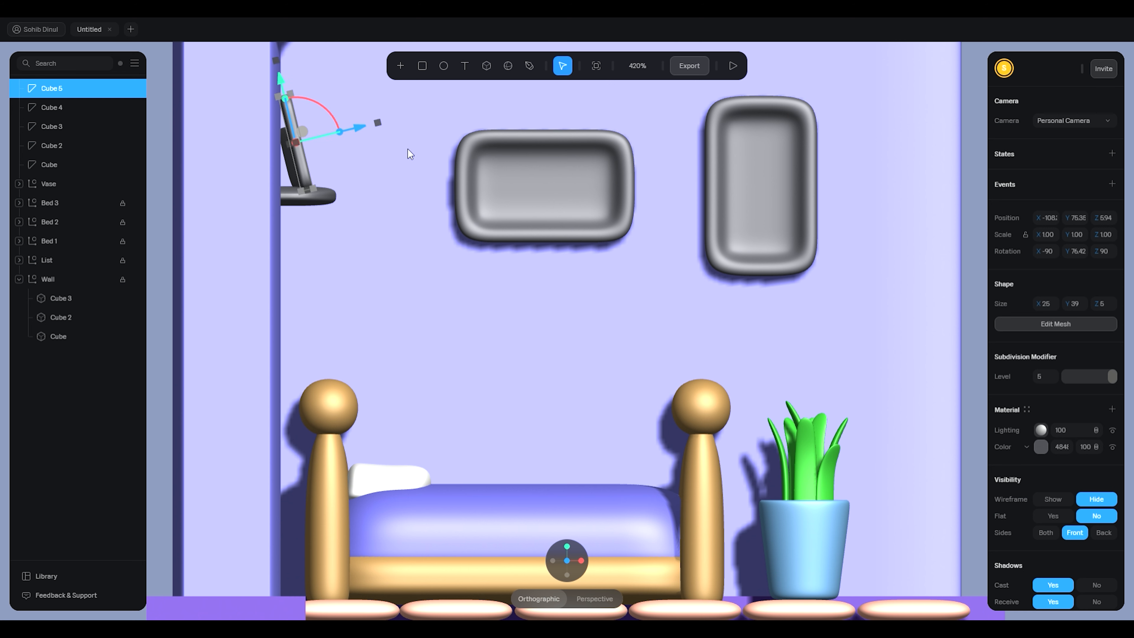
left_click(355, 265)
key("shift+1")
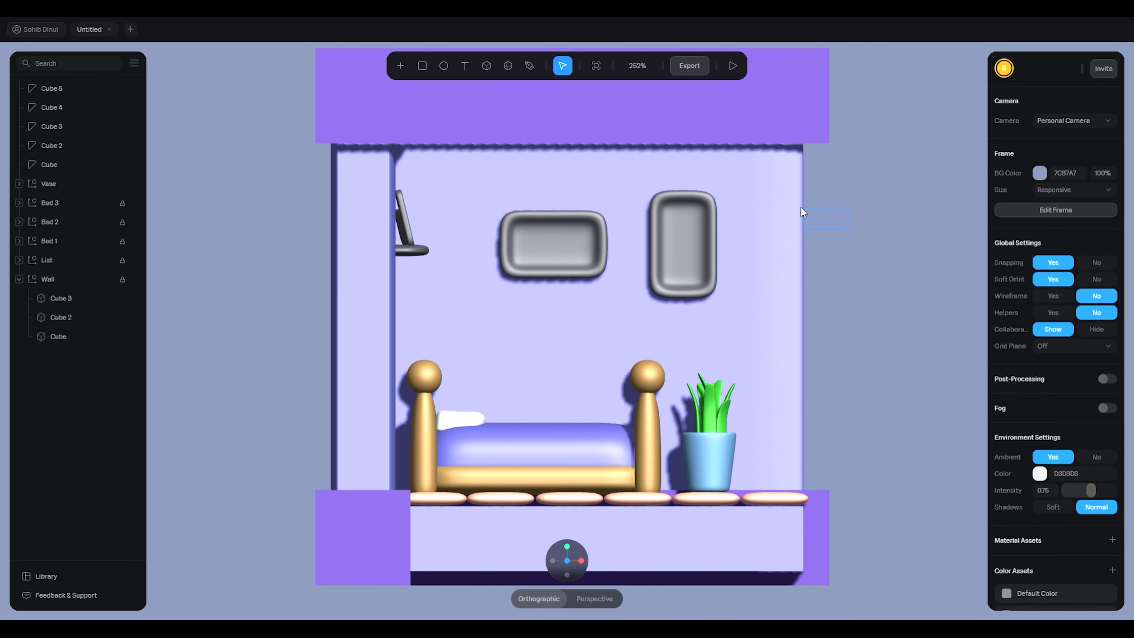
left_click_drag(879, 188, 830, 207)
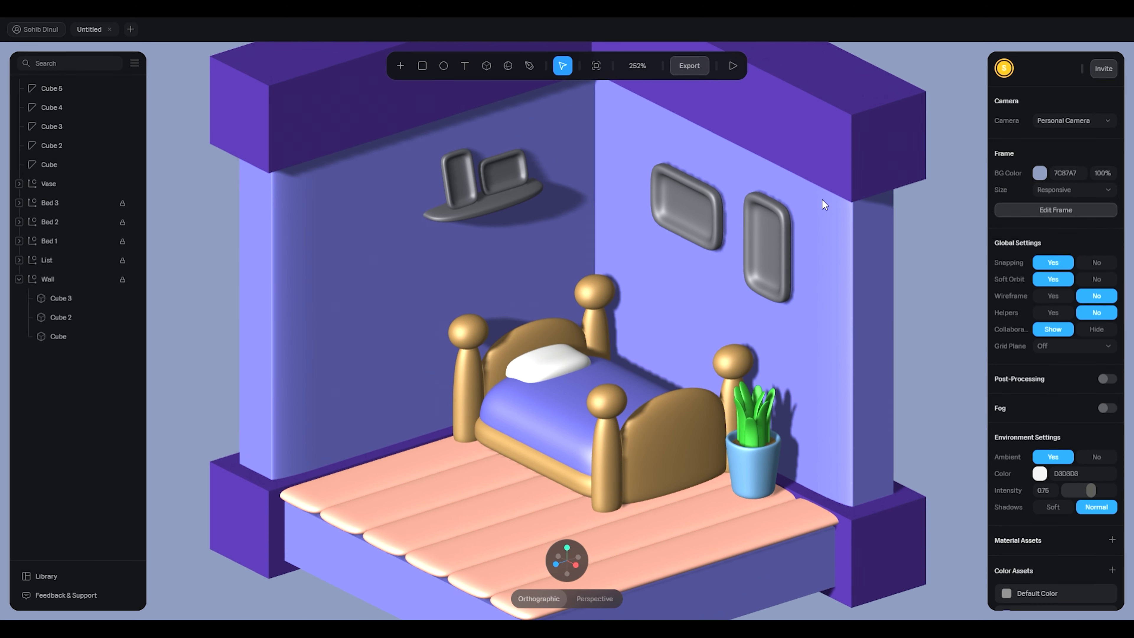
Slide the side-wall shelf slightly along the wall to about Z -17
left_click(531, 194)
left_click_drag(652, 220, 748, 173)
left_click(749, 174)
left_click(553, 166)
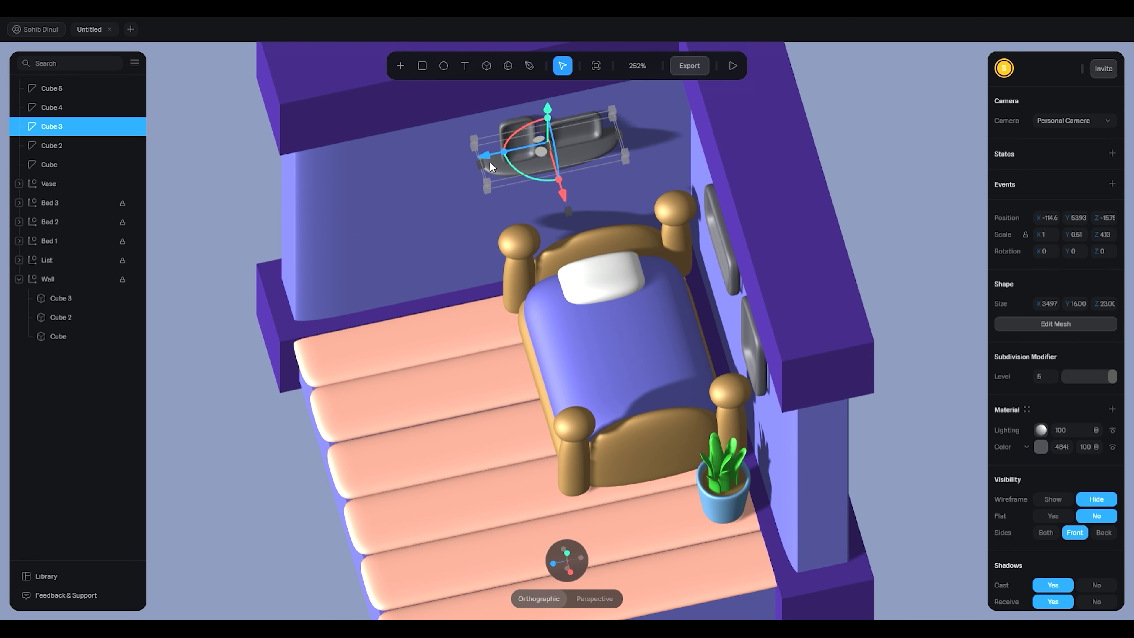
left_click_drag(488, 158, 489, 159)
key("ctrl+z")
left_click_drag(492, 157, 500, 159)
key("ctrl+z")
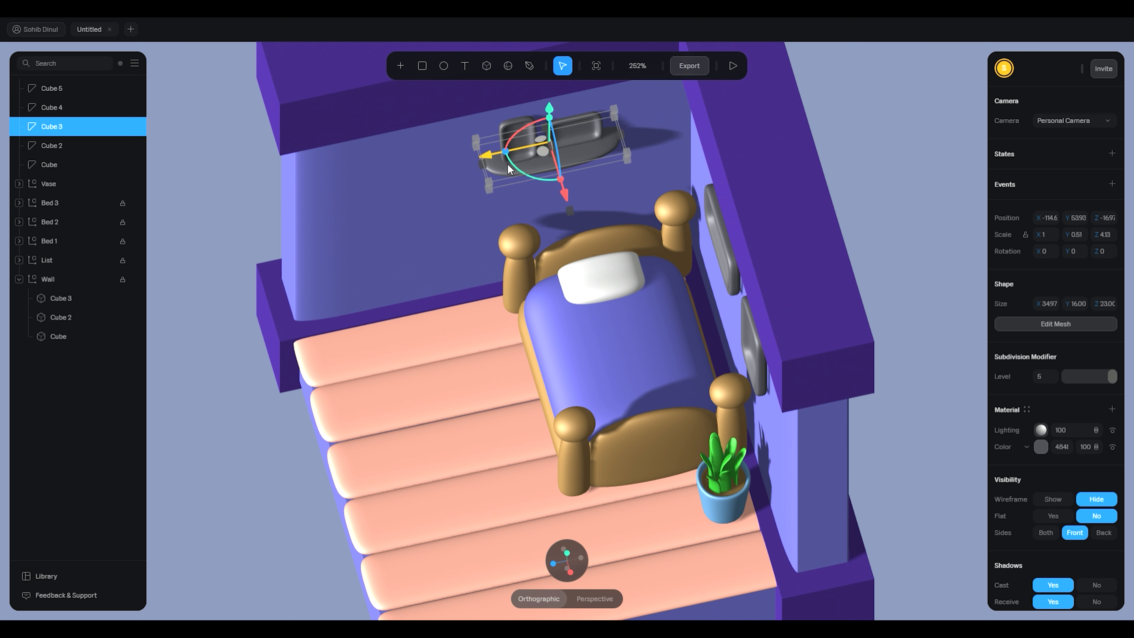
left_click(887, 135)
Extend the front edge of the shelf's mesh outward and widen it, for a shape size of about X 39.5, Z 25.3
left_click(565, 167)
left_click(1052, 325)
left_click_drag(685, 159, 656, 164)
left_click_drag(572, 192, 660, 129, "shift")
left_click(576, 66)
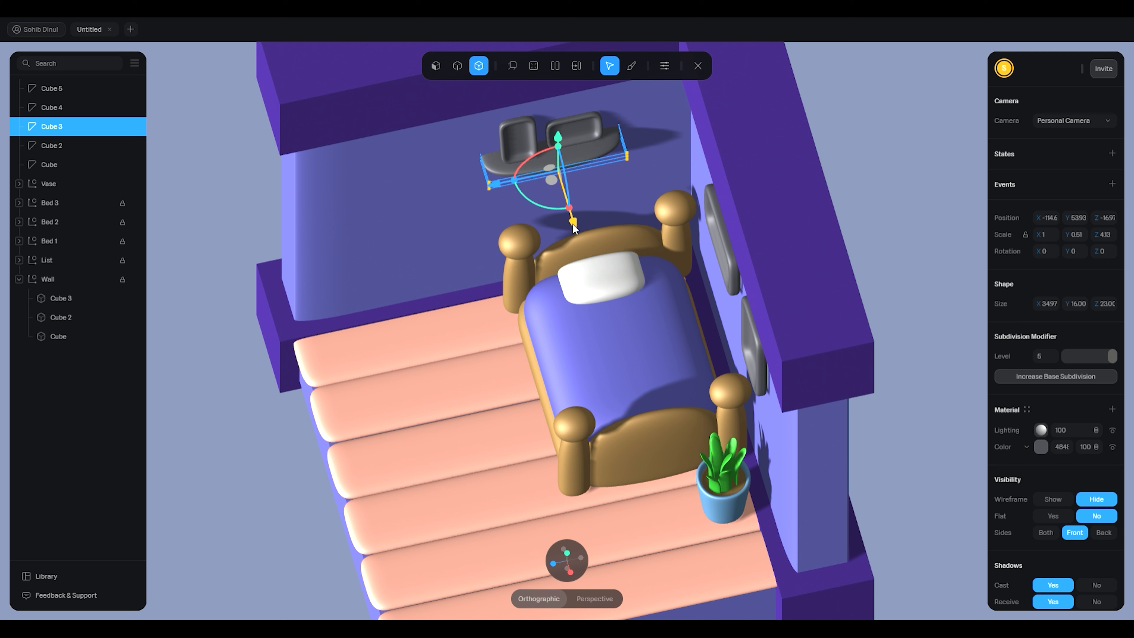
left_click_drag(573, 224, 575, 229)
left_click_drag(517, 191, 512, 191)
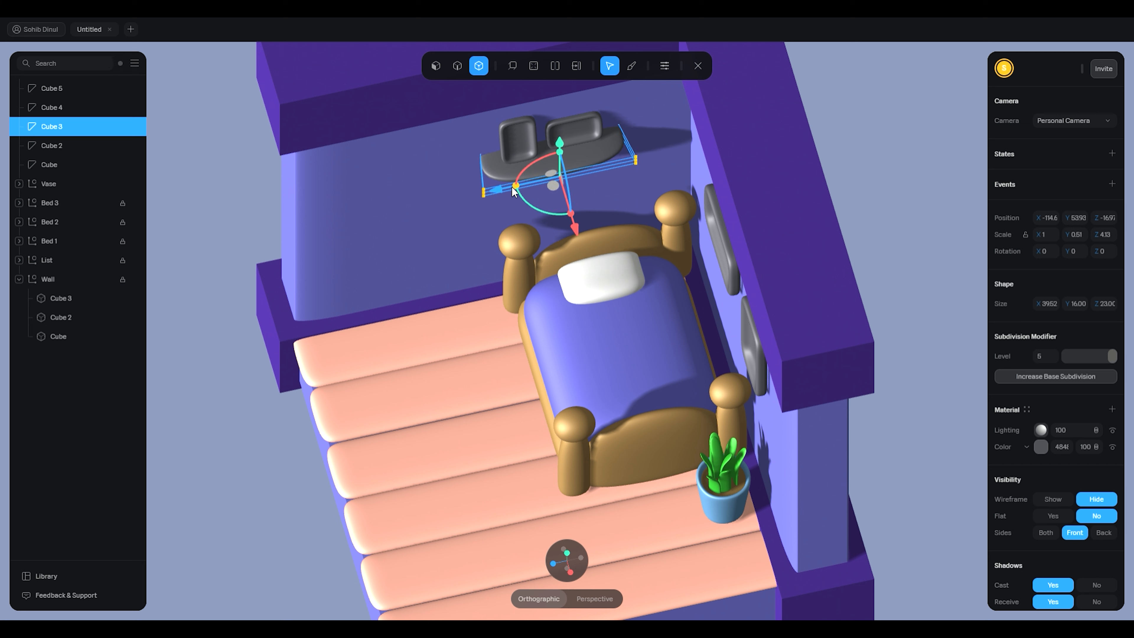
left_click(816, 155)
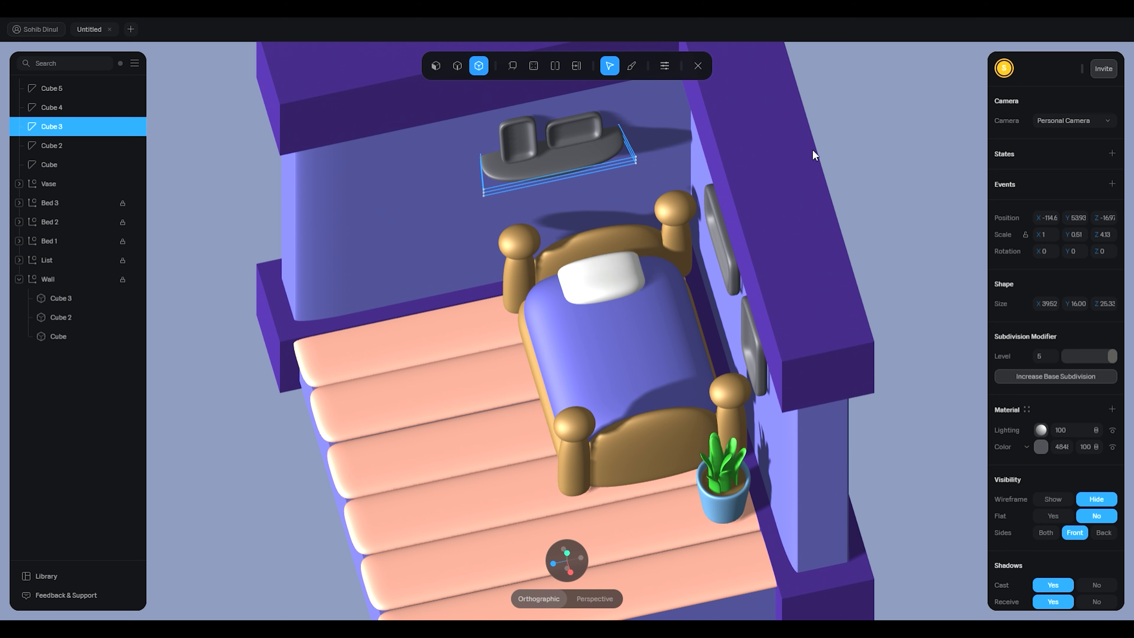
left_click(698, 65)
Color the side-wall shelf near-white and check it from a few angles
left_click(838, 112)
middle_click_drag(871, 205, 902, 120)
left_click(515, 242)
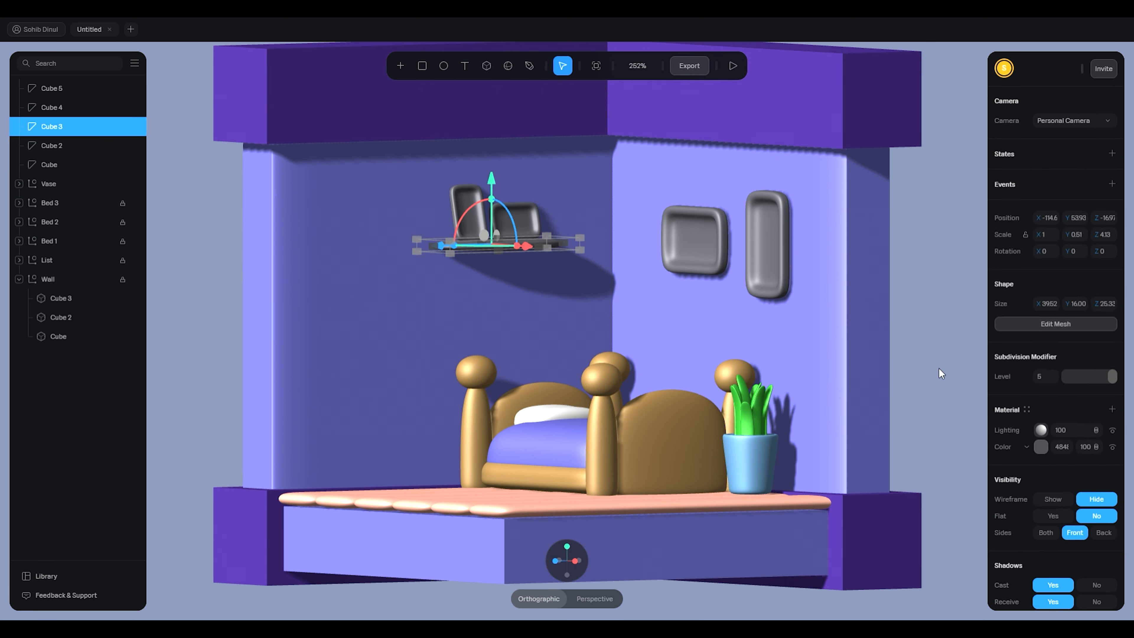
left_click(1040, 446)
left_click(994, 489)
left_click_drag(994, 489, 994, 487)
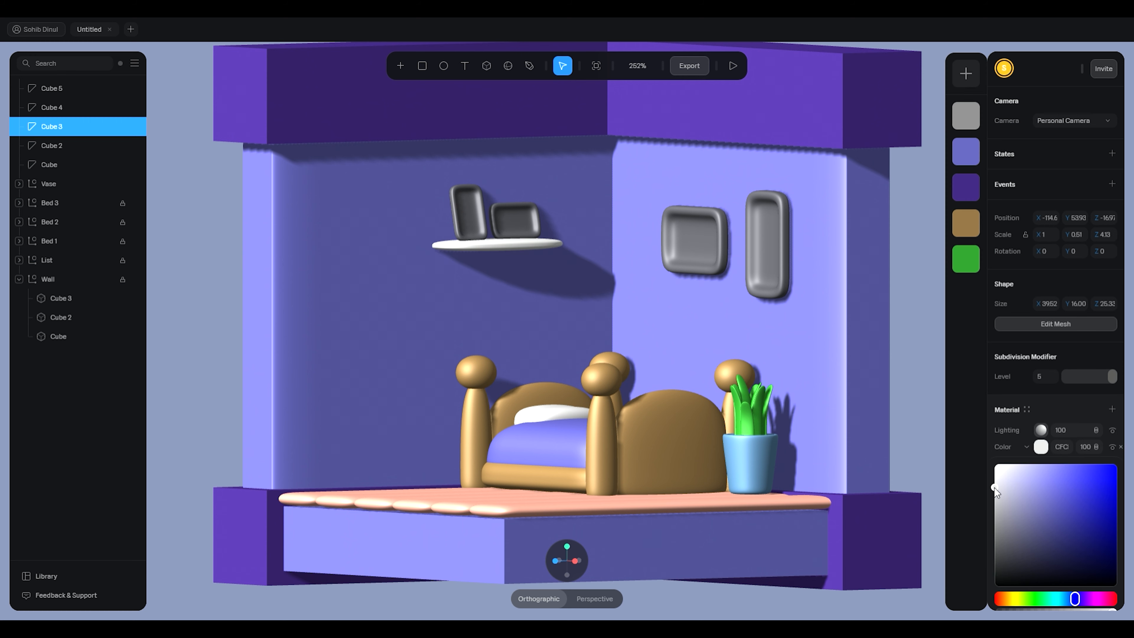
mouse_move(875, 327)
middle_mouse_down()
mouse_move(869, 353)
mouse_move(896, 332)
middle_mouse_up()
left_click(897, 331)
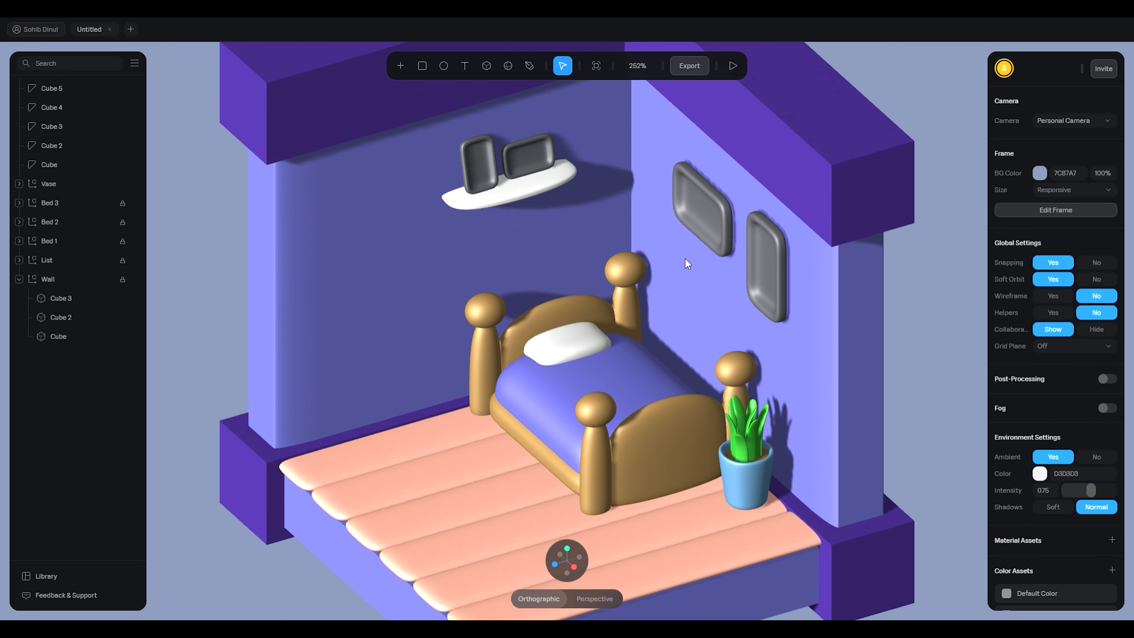
Recolor the side-wall shelf light blue
left_click(513, 188)
left_click(1041, 446)
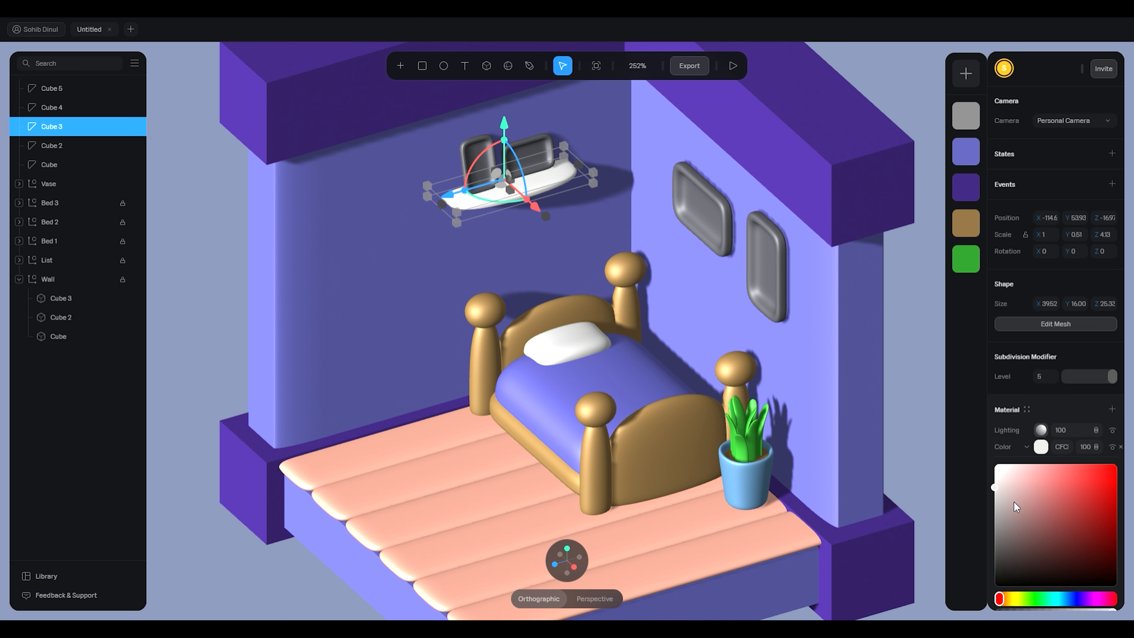
left_click_drag(1010, 601, 1063, 599)
mouse_move(1044, 492)
left_mouse_down()
mouse_move(1031, 474)
mouse_move(1048, 501)
left_mouse_up()
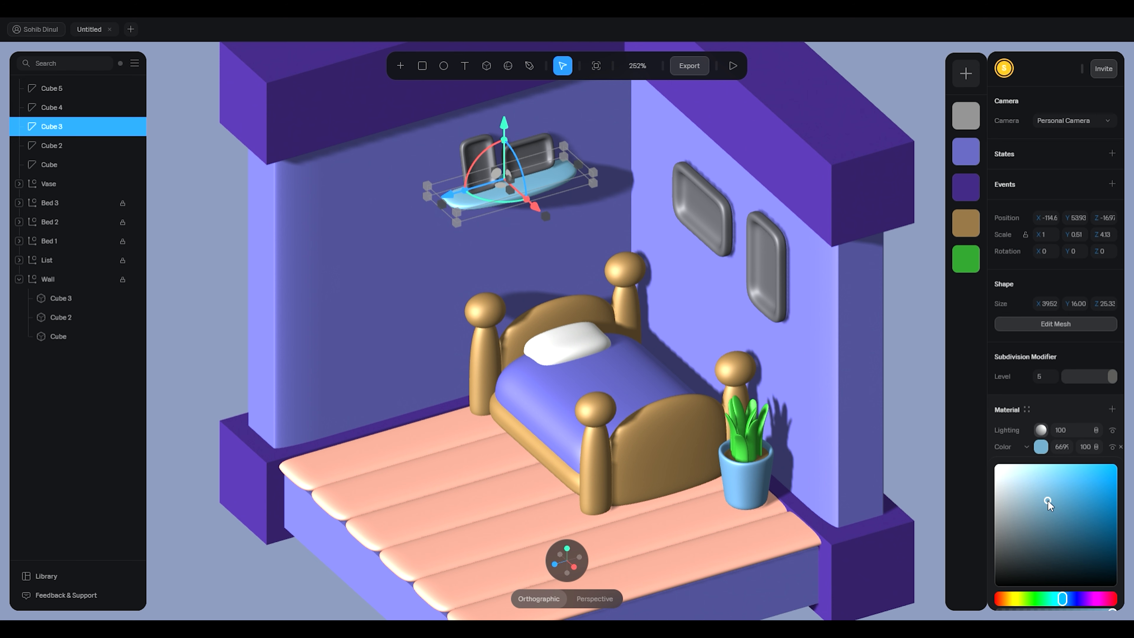
left_click(931, 336)
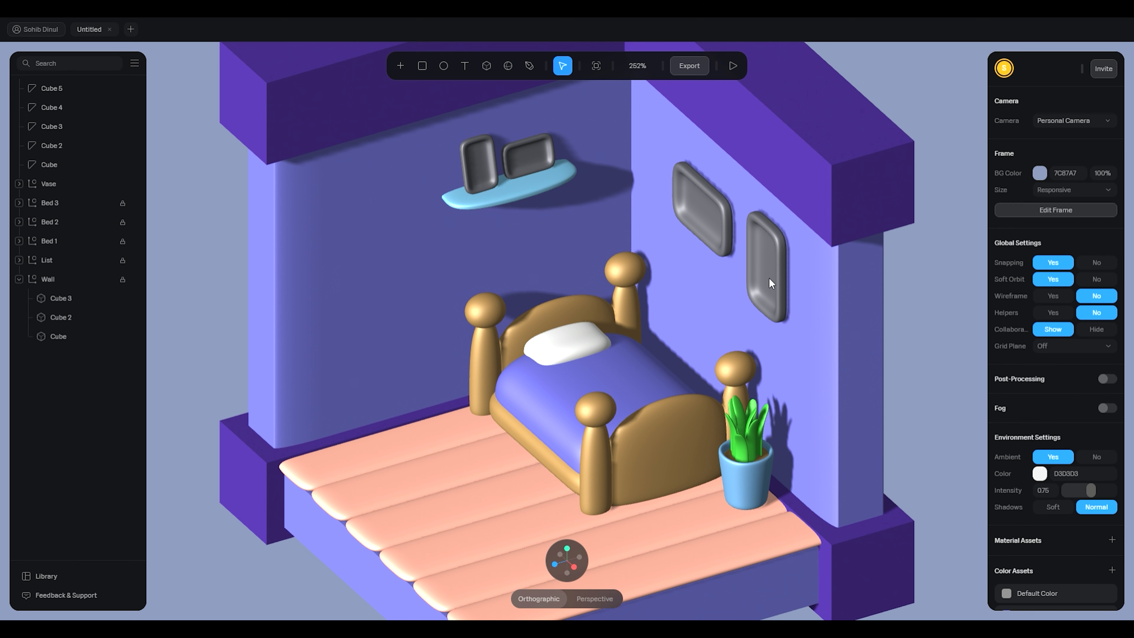
Color the upright frame on the back wall a soft magenta-pink
left_click(772, 288)
left_click(1041, 447)
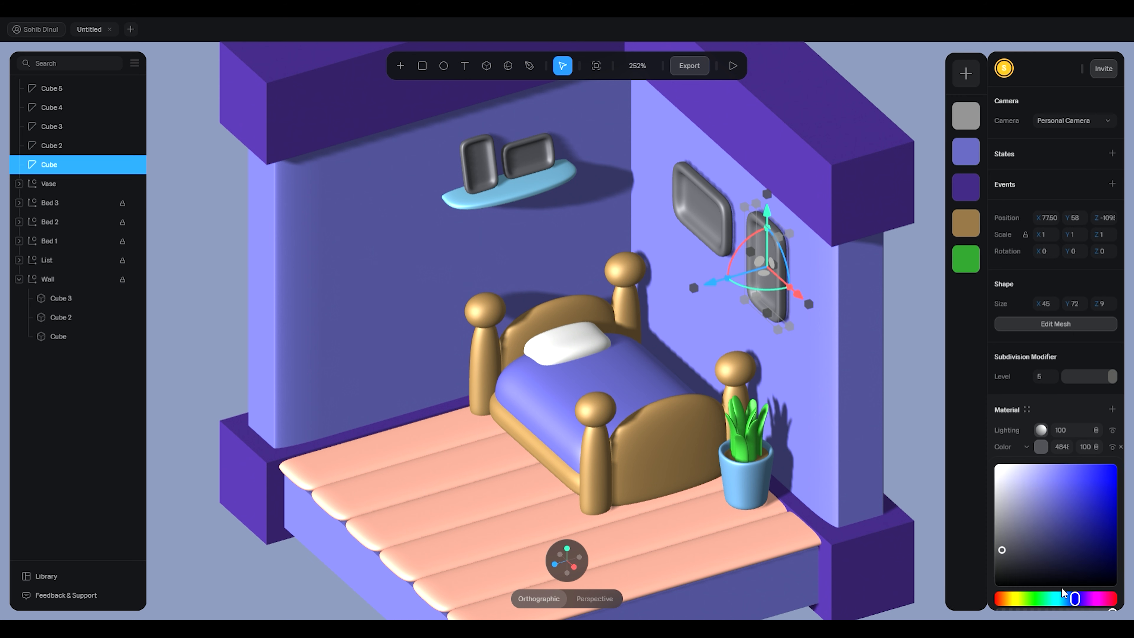
left_click_drag(1088, 602, 1102, 602)
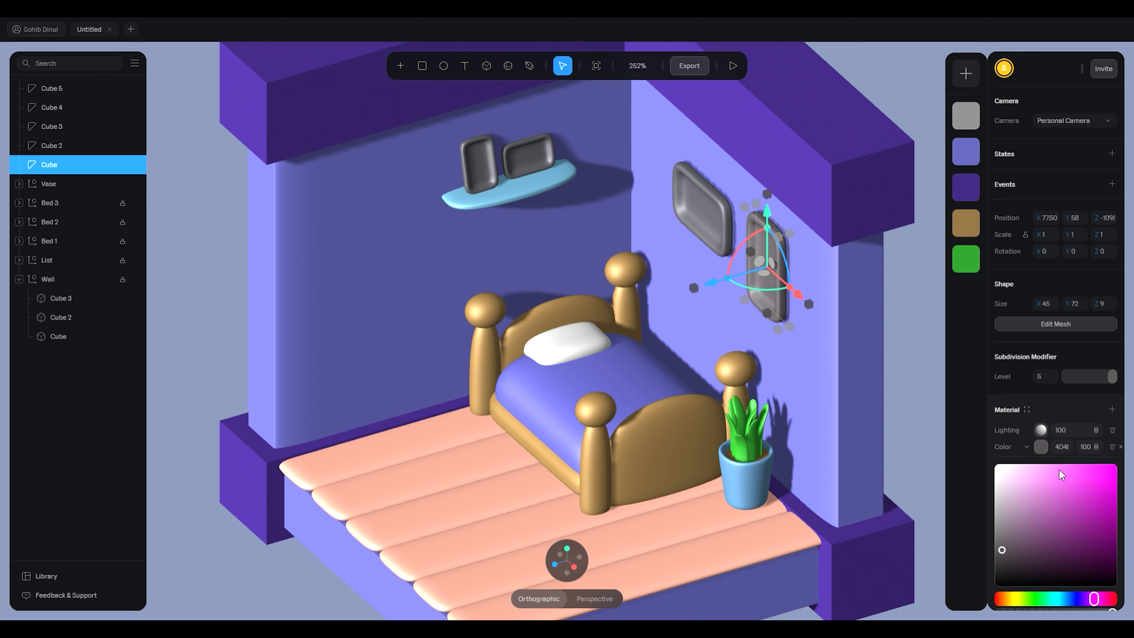
left_click_drag(1059, 469, 1046, 520)
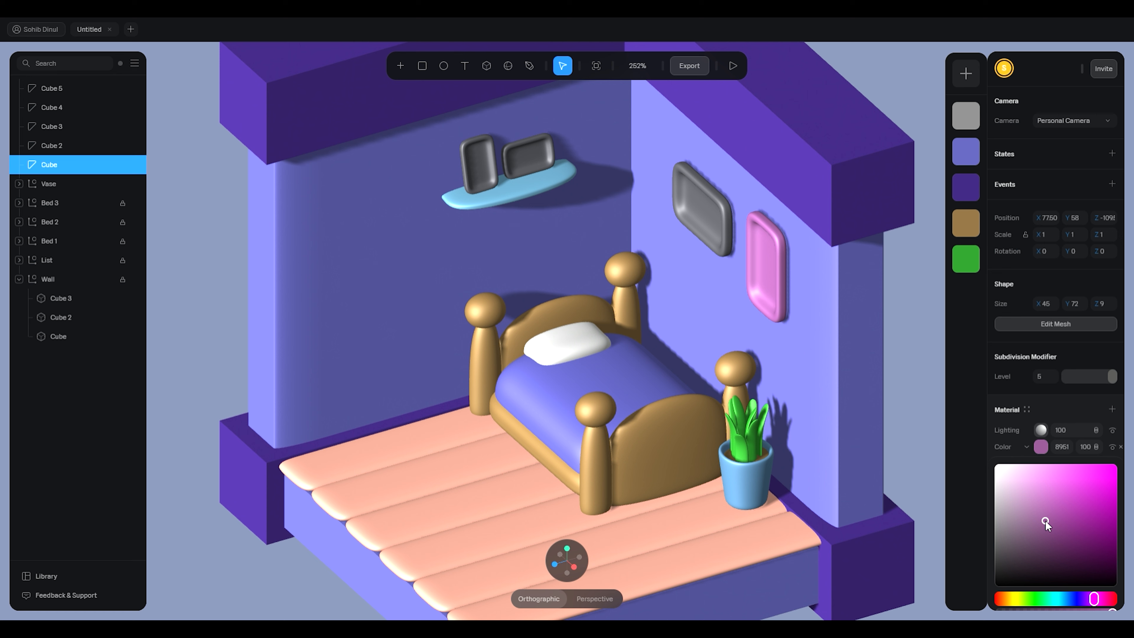
Try a soft red on the landscape frame on the back wall, and settle on a bright cyan
left_click(703, 206)
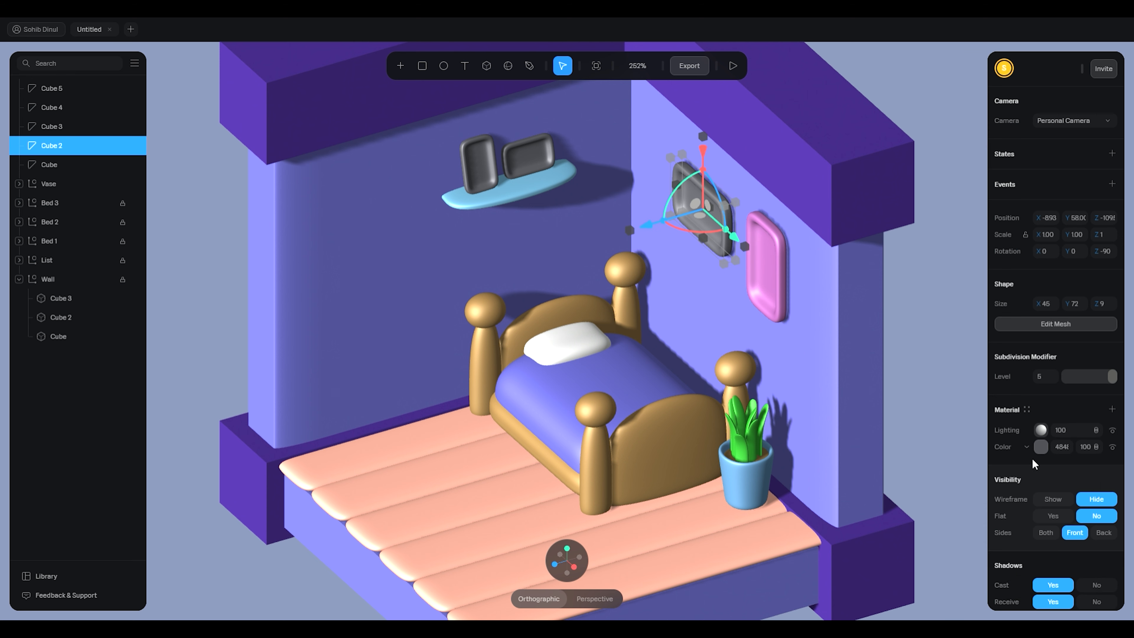
left_click(1041, 447)
left_click_drag(1080, 599, 1114, 598)
left_click(1057, 490)
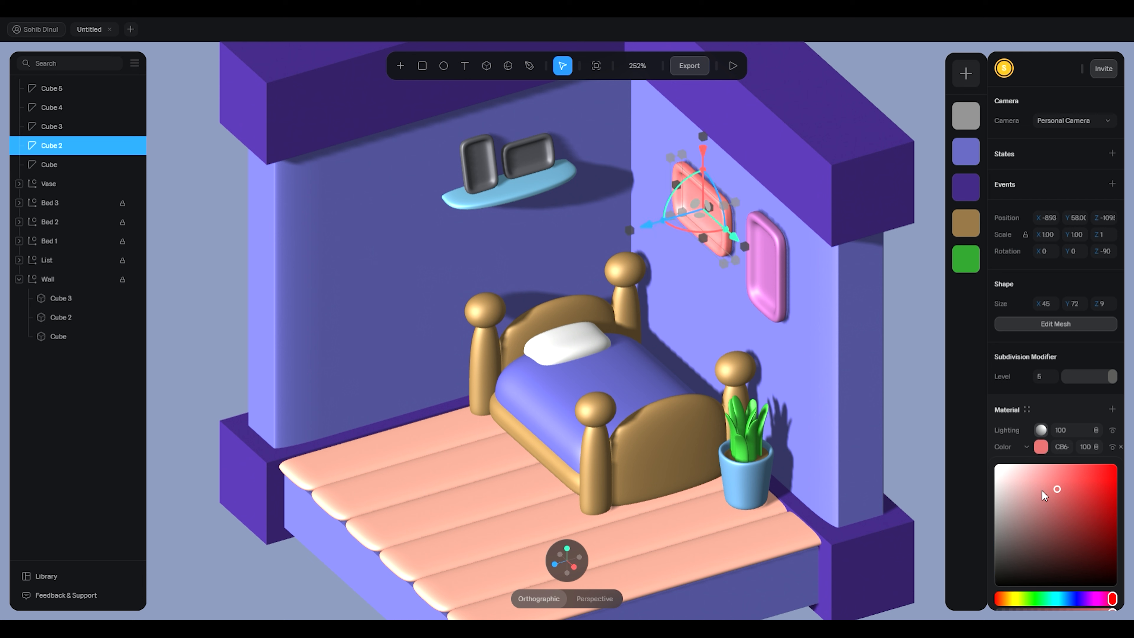
left_click_drag(1042, 490, 1045, 516)
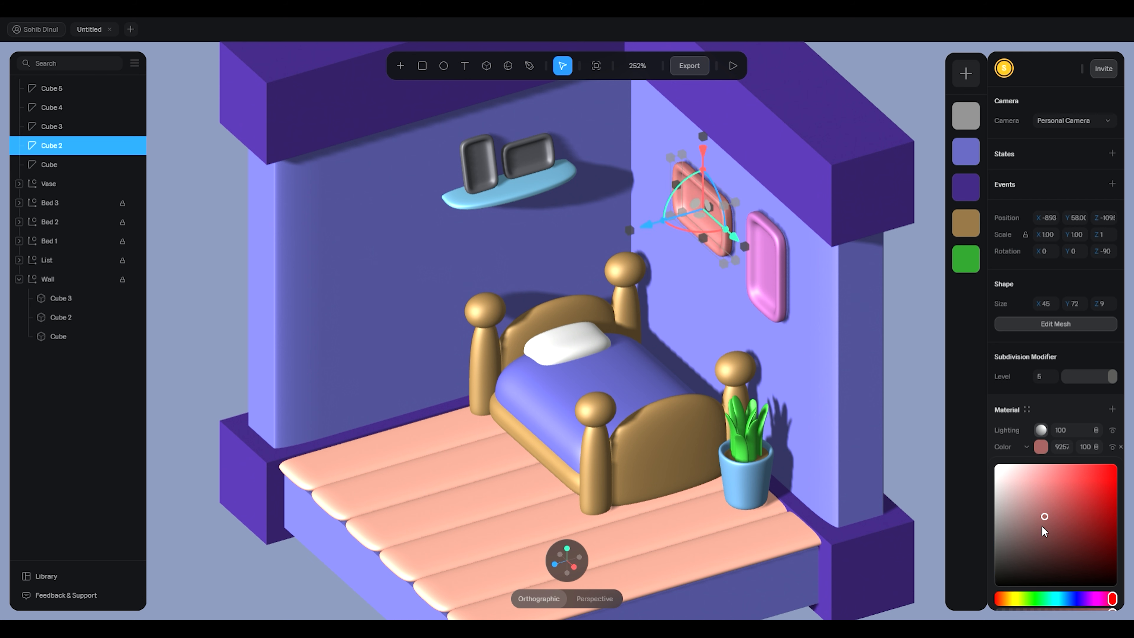
left_click_drag(1113, 599, 1061, 599)
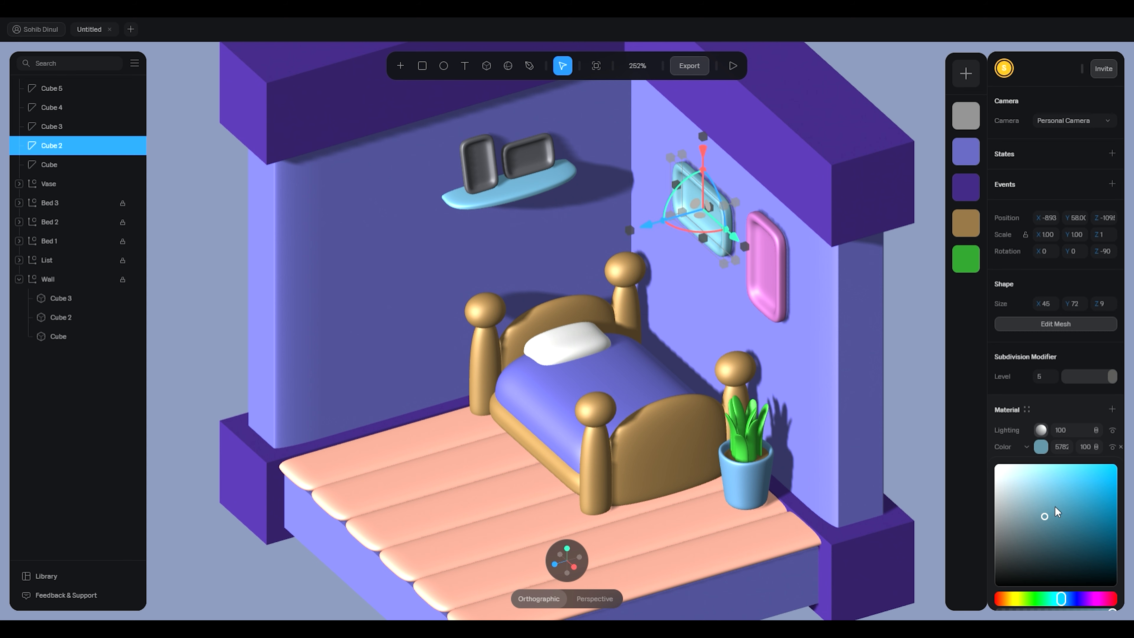
left_click_drag(1055, 507, 1066, 510)
left_click(921, 351)
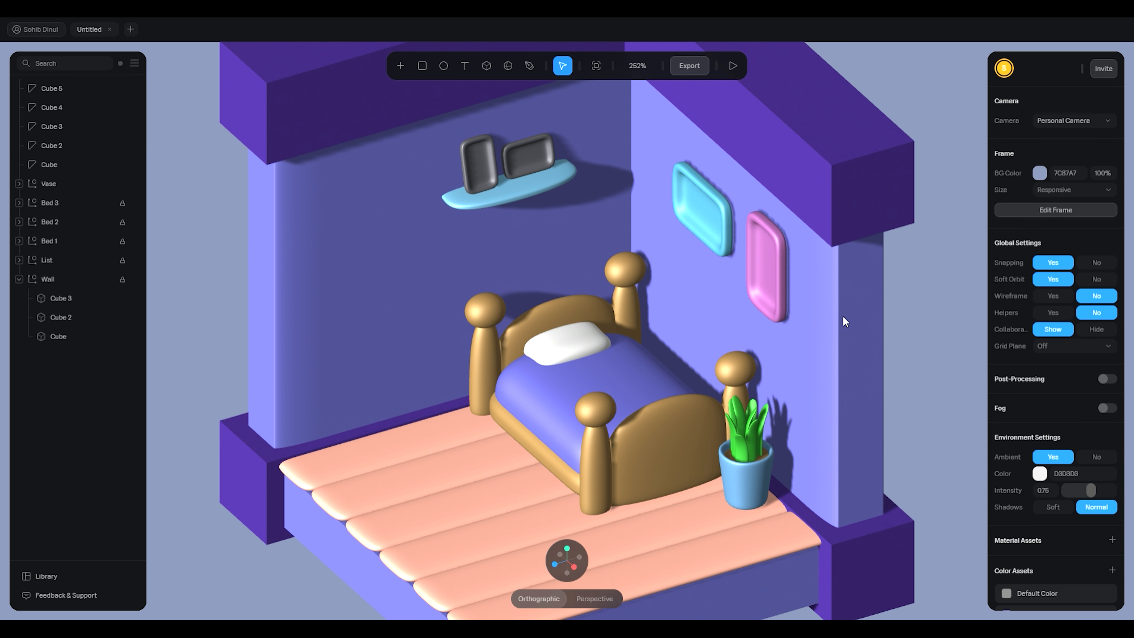
Move the upright back-wall frame closer to the landscape one at about X 61.6, and raise the landscape frame to about Y 69
scroll(821, 375, "down", 3)
middle_click_drag(821, 375, 885, 327)
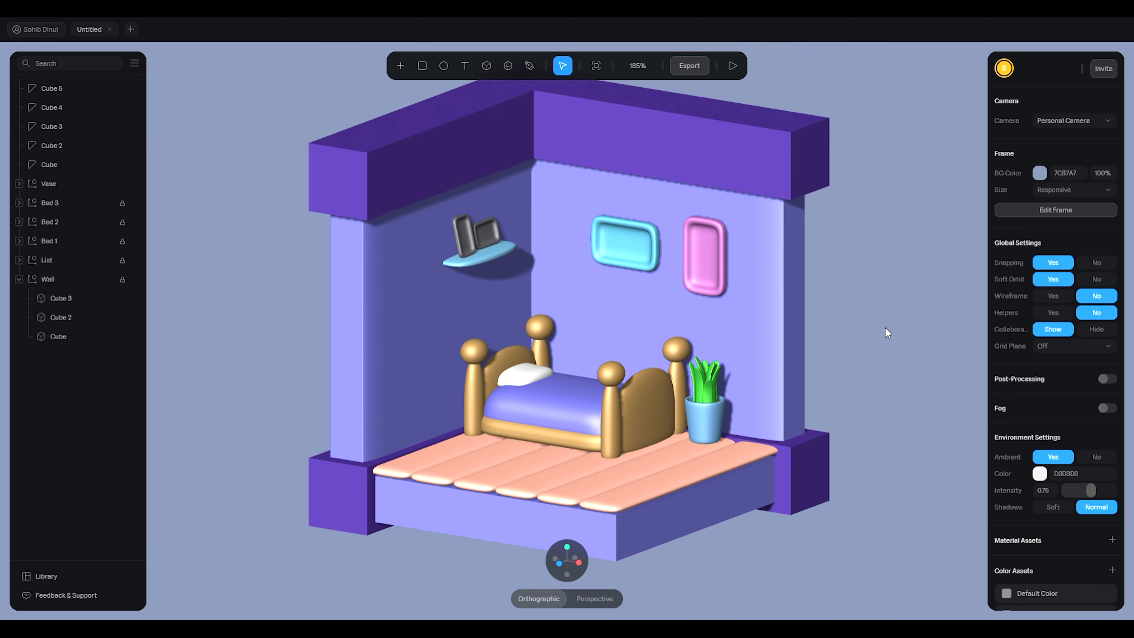
left_click(701, 244)
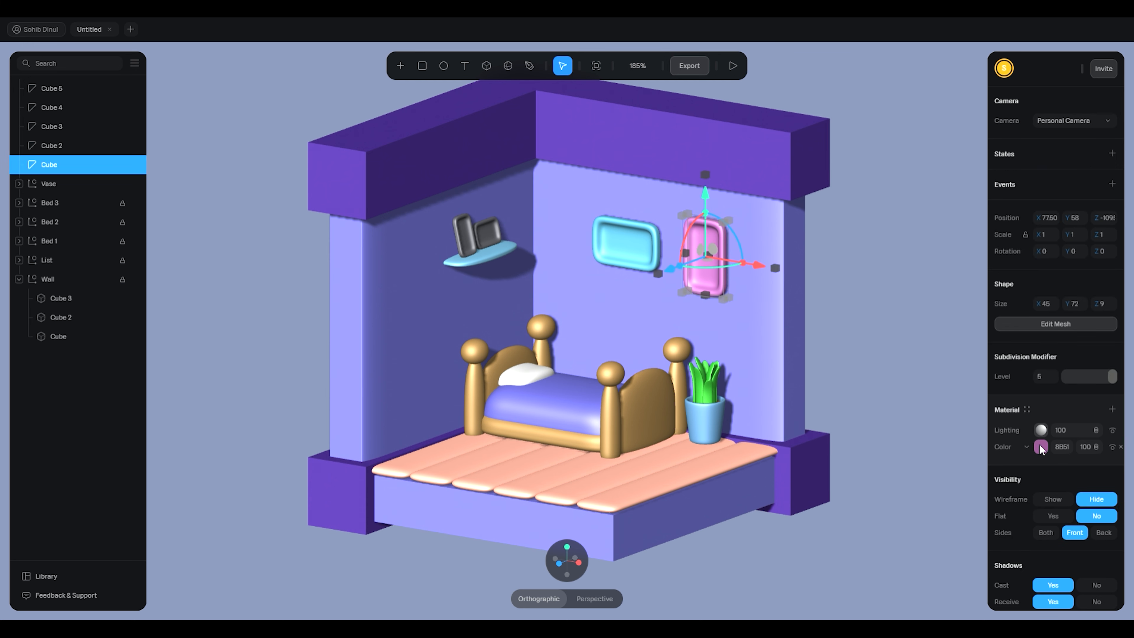
left_click_drag(760, 267, 743, 261)
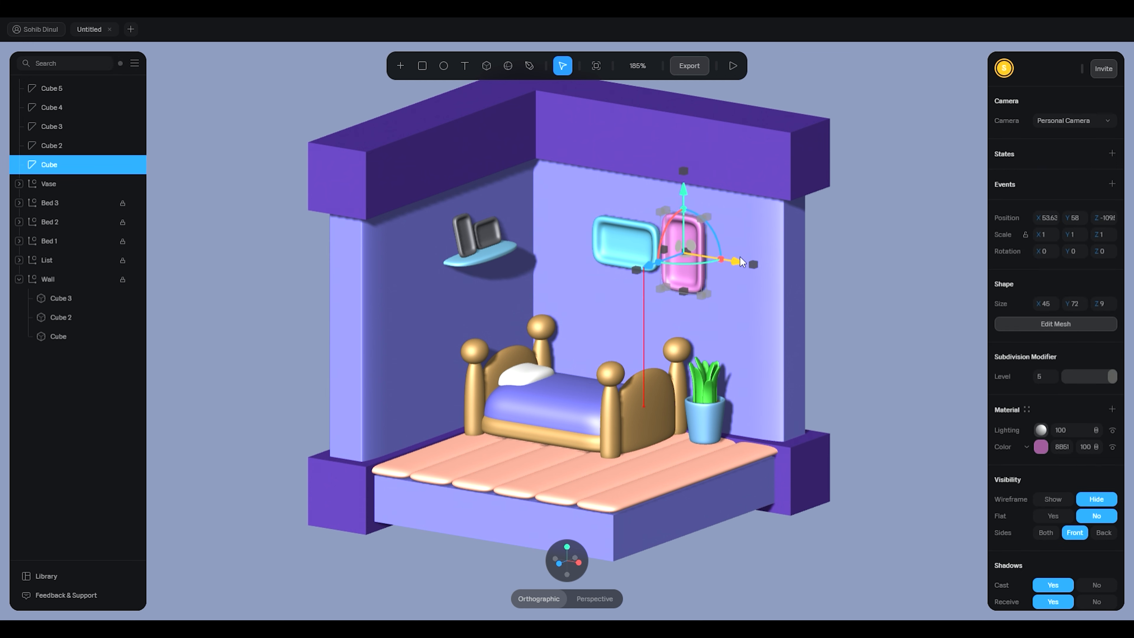
scroll(748, 206, "up", 5)
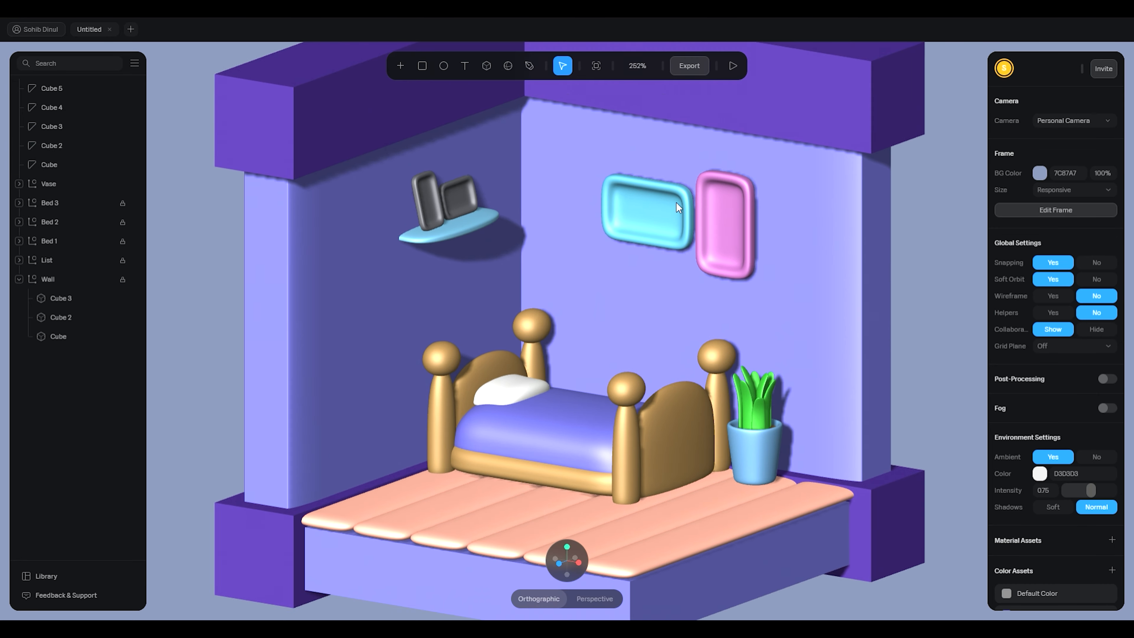
left_click_drag(832, 197, 844, 202)
scroll(736, 230, "down", 4)
scroll(735, 230, "down", 1)
left_click(895, 225)
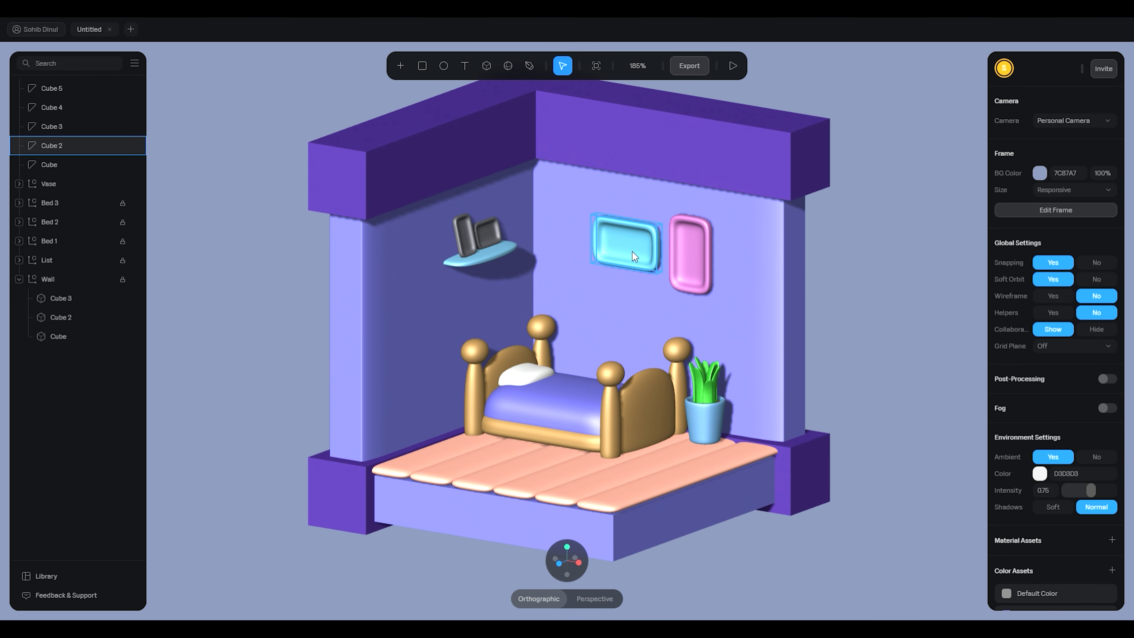
left_click(633, 252)
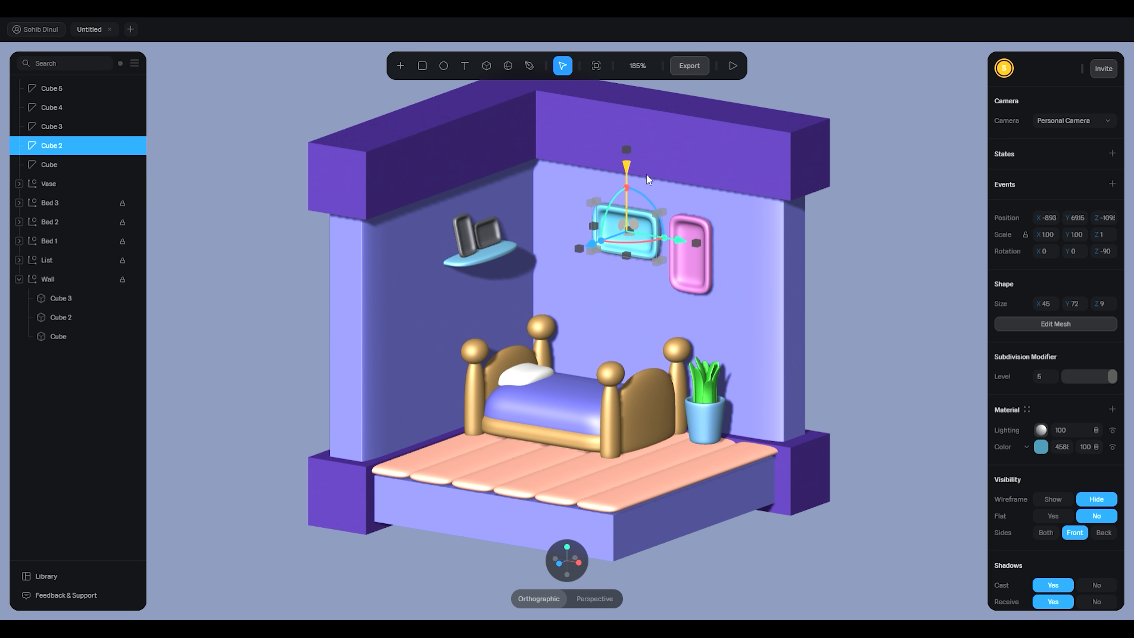
Shift the upright back-wall frame's color to a deeper, more saturated rose pink
left_click(704, 262)
left_click(1041, 447)
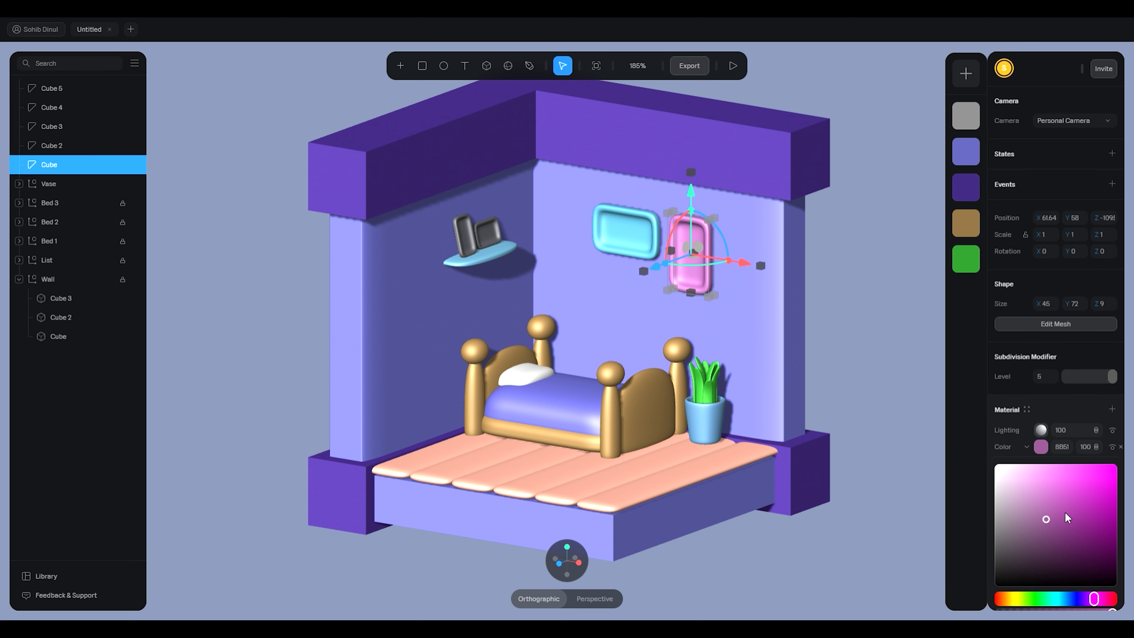
left_click_drag(1101, 603, 1105, 600)
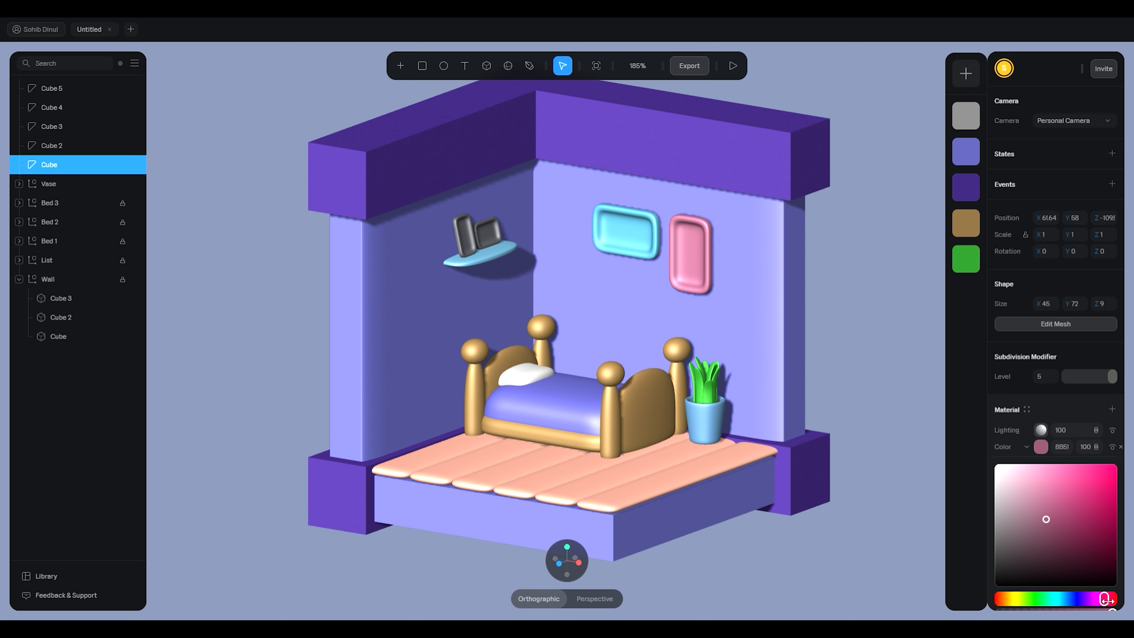
mouse_move(1046, 514)
left_mouse_down()
mouse_move(1055, 505)
mouse_move(1068, 518)
left_mouse_up()
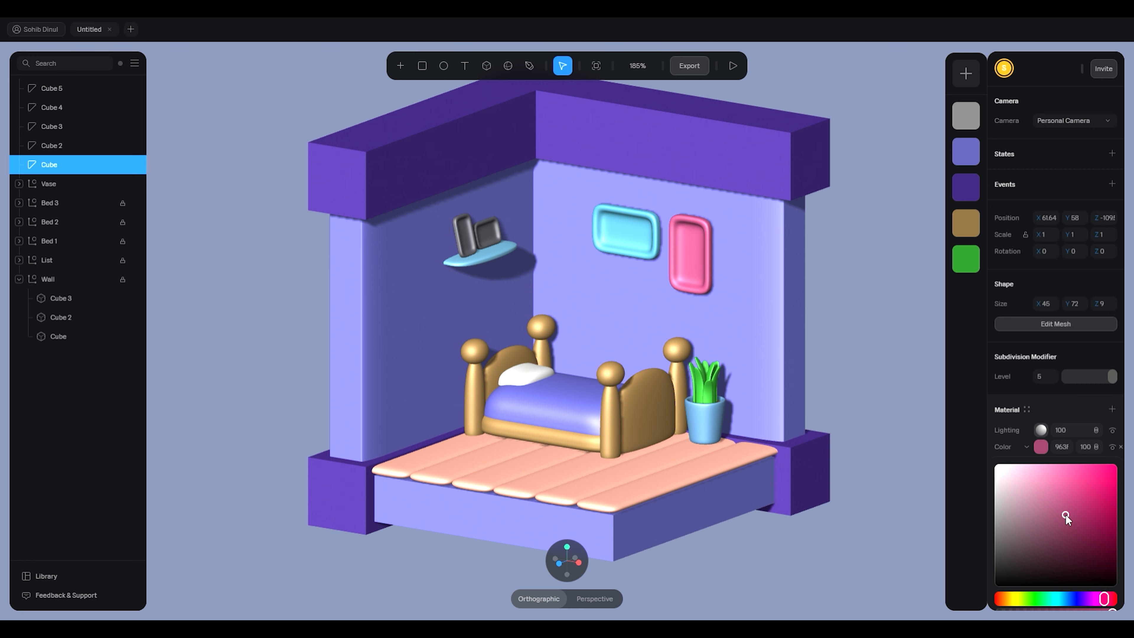
left_click(857, 342)
left_click_drag(837, 314, 827, 331, "alt")
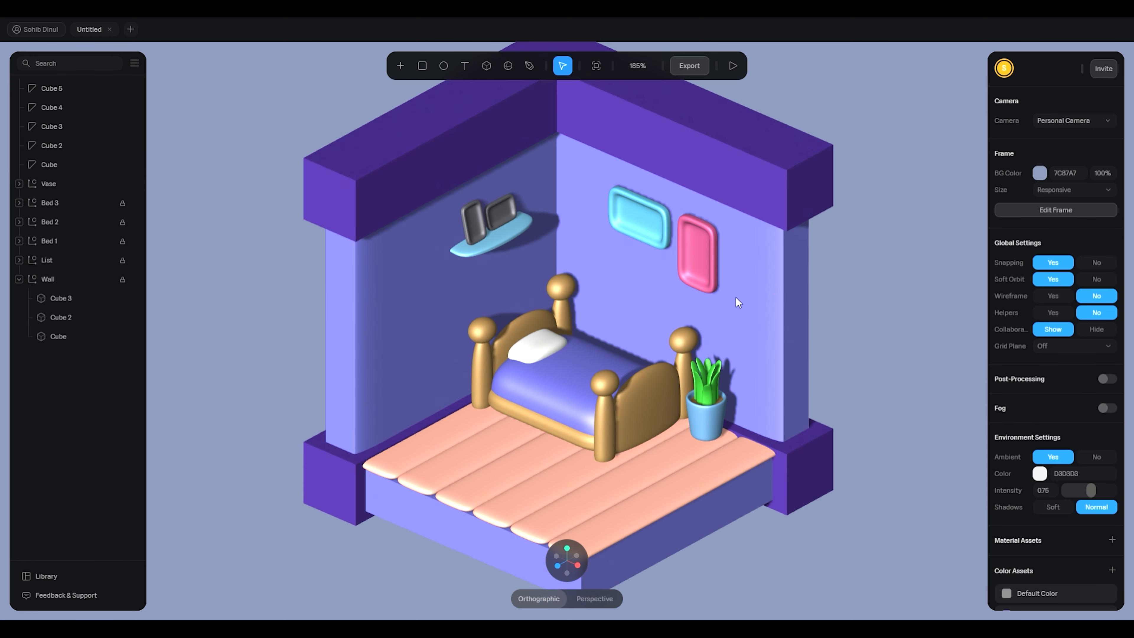
Recolor the side-wall shelf a neutral light gray
left_click(498, 231)
scroll(499, 232, "up", 5)
left_click(477, 197)
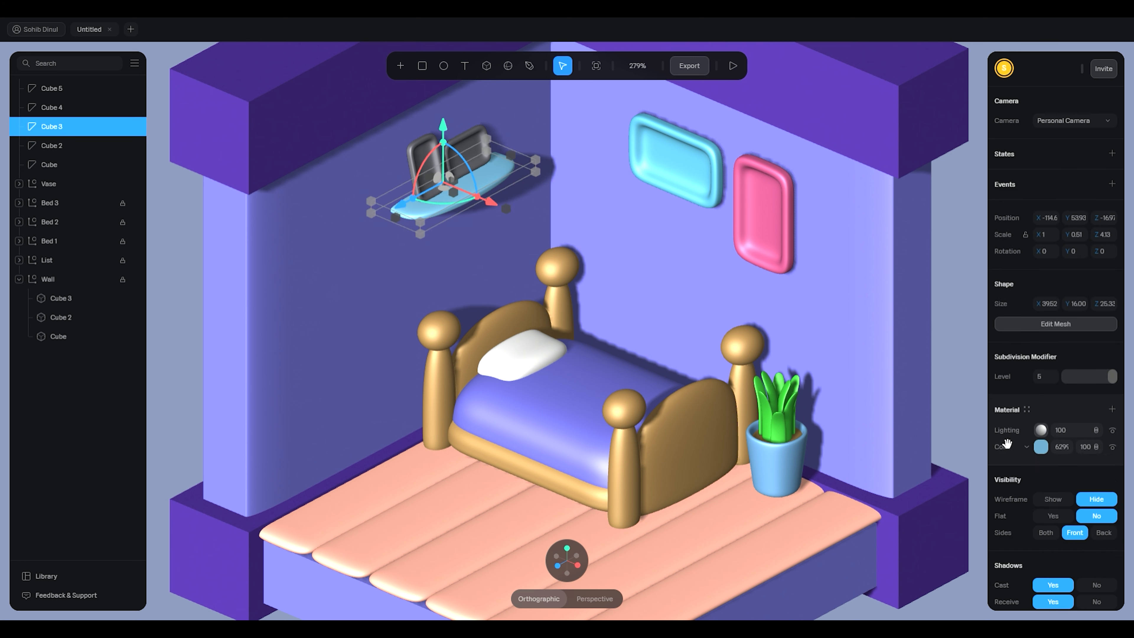
left_click(1041, 447)
left_click_drag(1019, 490, 996, 504)
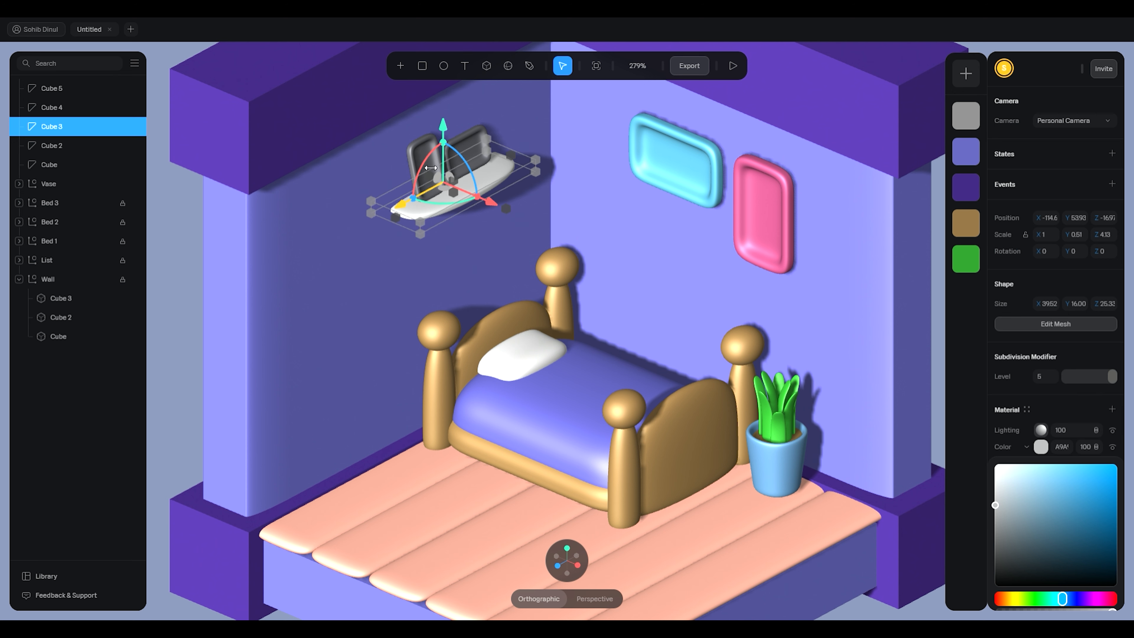
Try green on the upright frame on the shelf, and settle on a warm off-white
left_click(423, 160)
left_click(1042, 448)
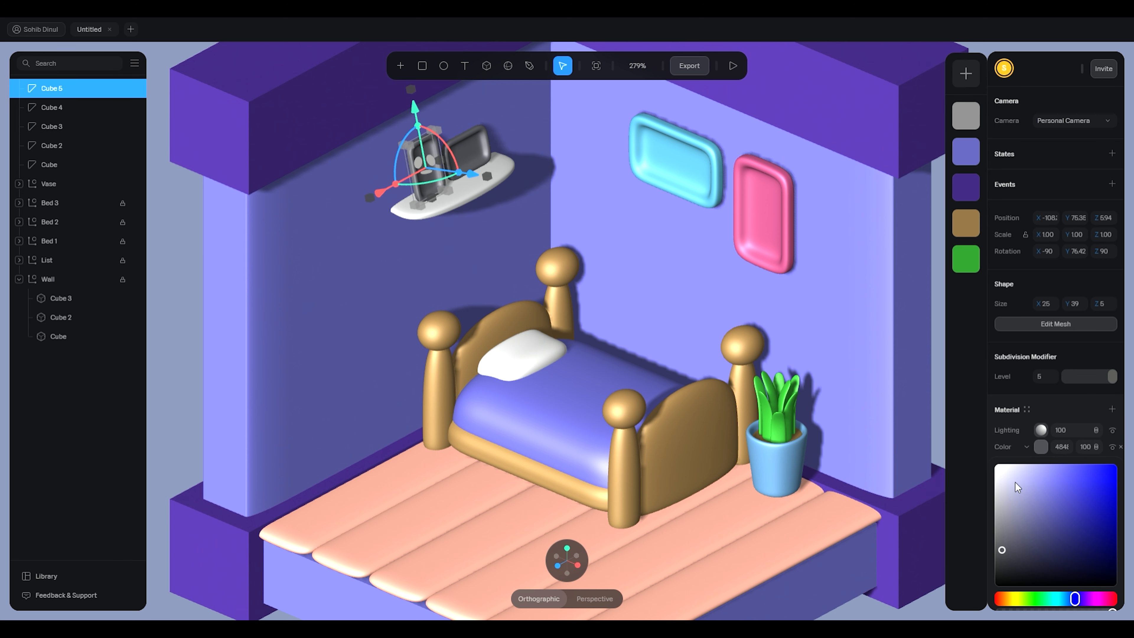
left_click_drag(1090, 603, 1047, 602)
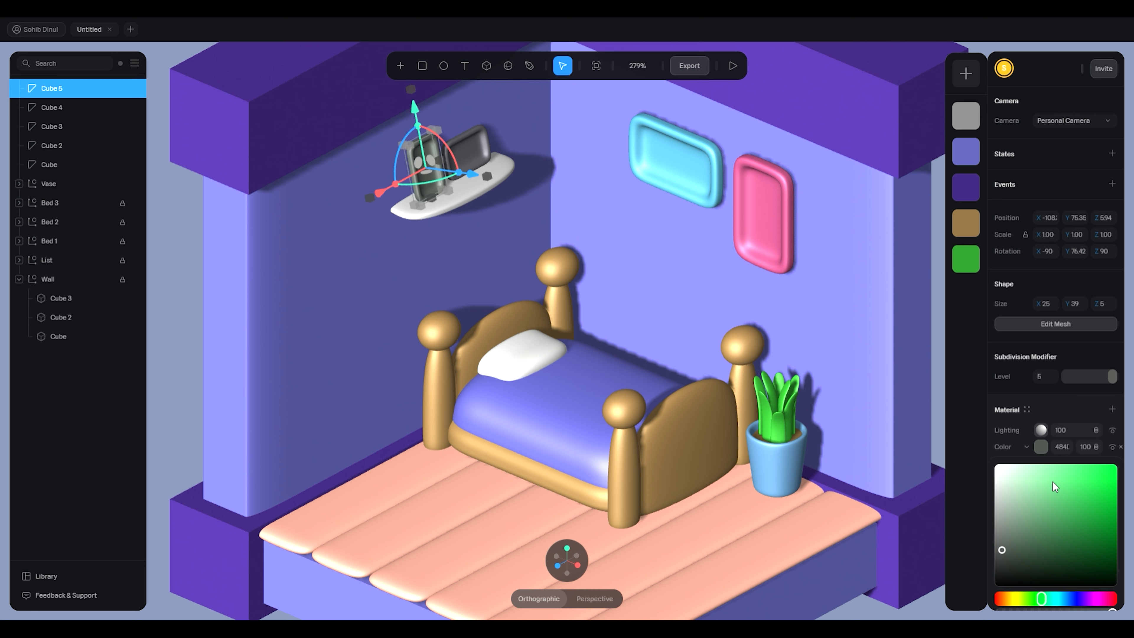
left_click(1053, 531)
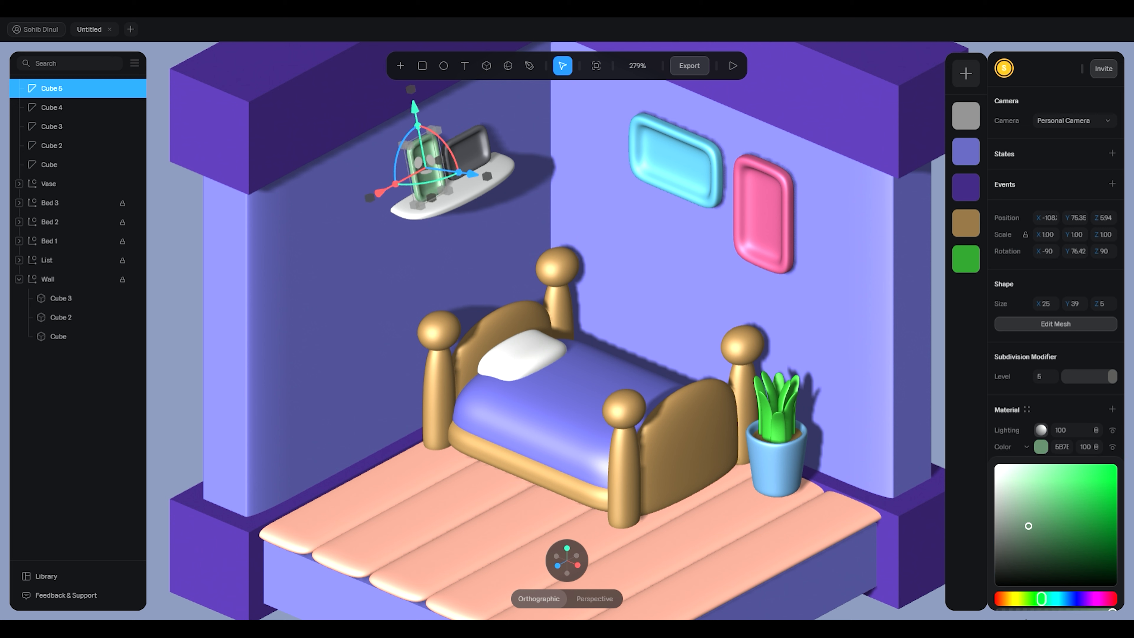
left_click_drag(1041, 599, 1010, 598)
left_click_drag(1045, 536, 999, 495)
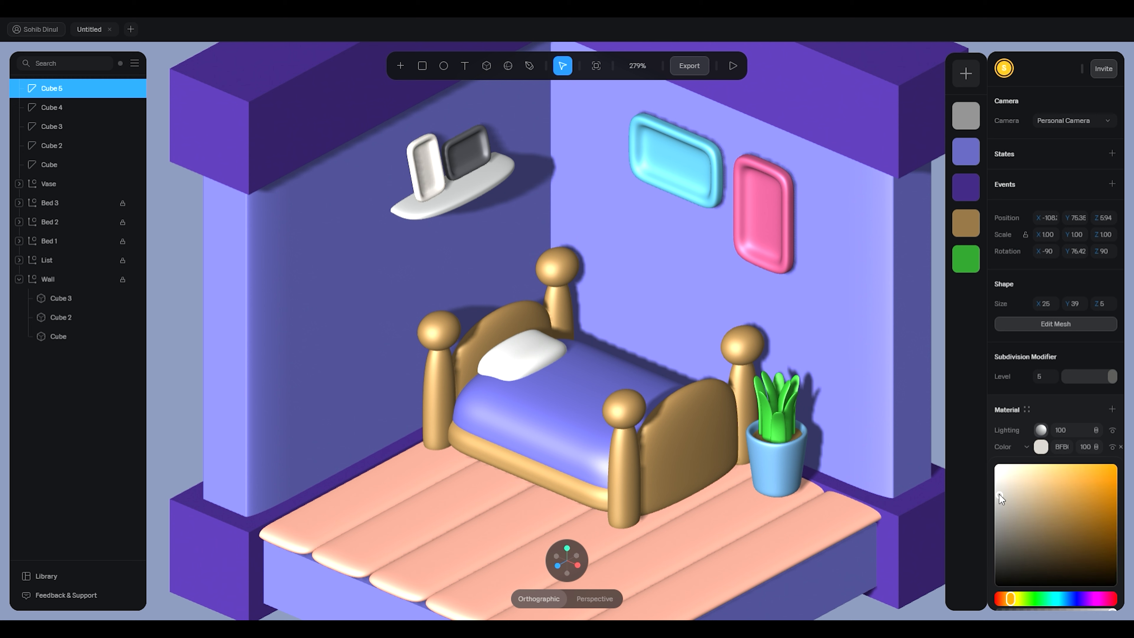
Try a muted green and the saved dark purple color on the upright frame leaning on the shelf
mouse_move(1018, 599)
left_mouse_down()
mouse_move(1000, 599)
mouse_move(1032, 599)
left_mouse_up()
left_click_drag(1047, 558, 1054, 521)
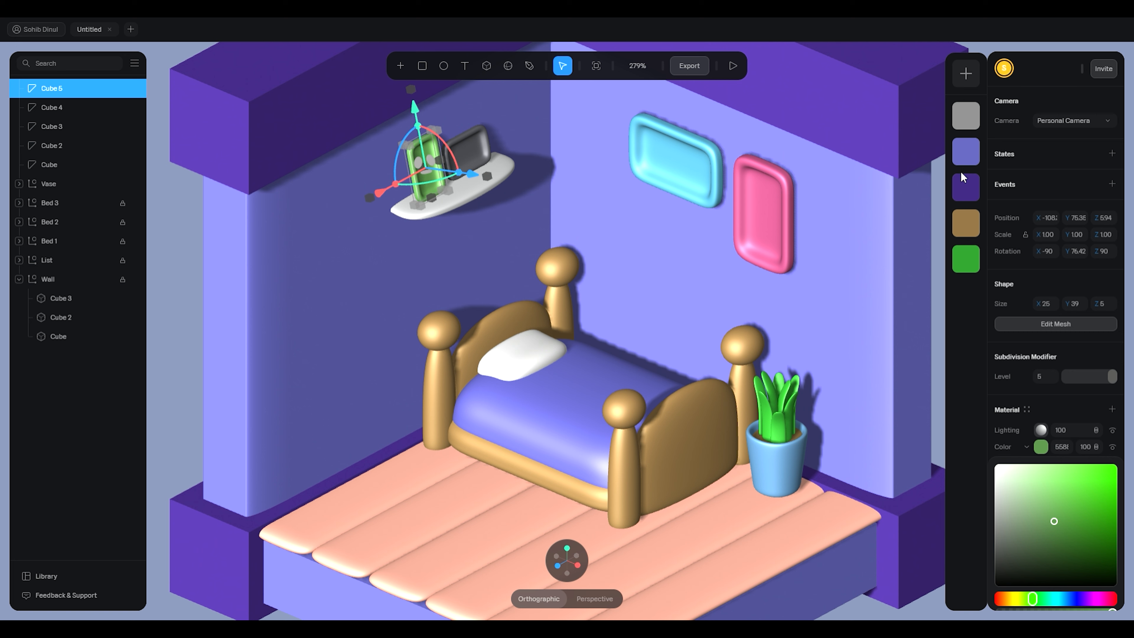
Apply the saved periwinkle blue color to the landscape frame leaning on the side-wall shelf
left_click(475, 145)
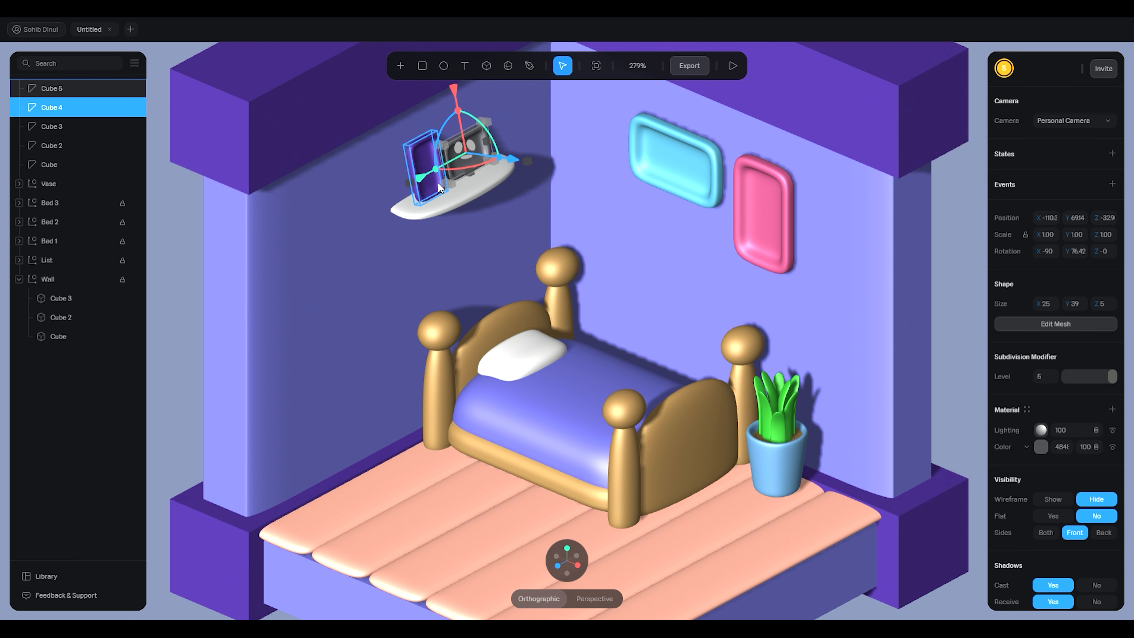
left_click(1042, 447)
left_click(967, 160)
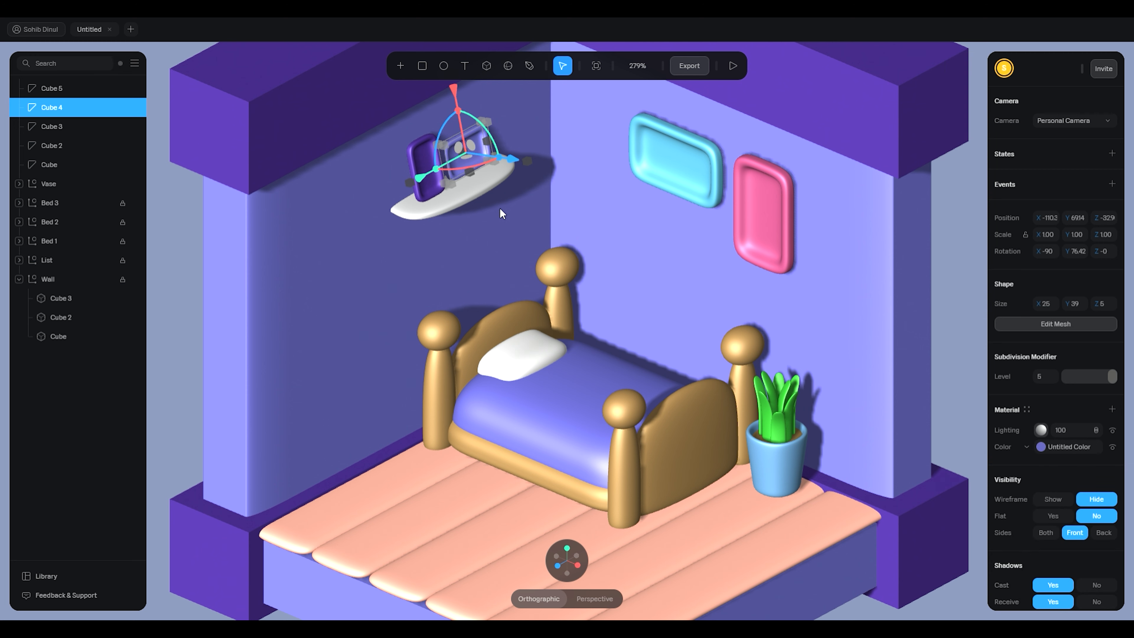
left_click(421, 153)
left_click(637, 310)
scroll(638, 310, "down", 4)
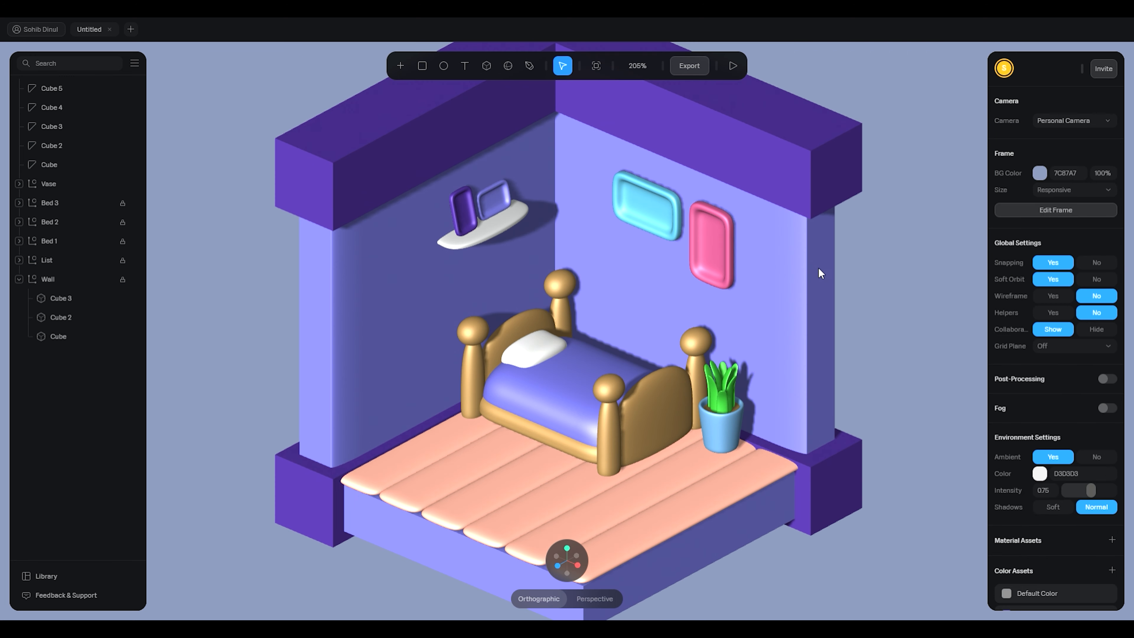
Apply the saved periwinkle blue color to both the landscape and the upright frame on the back wall
left_click(619, 205)
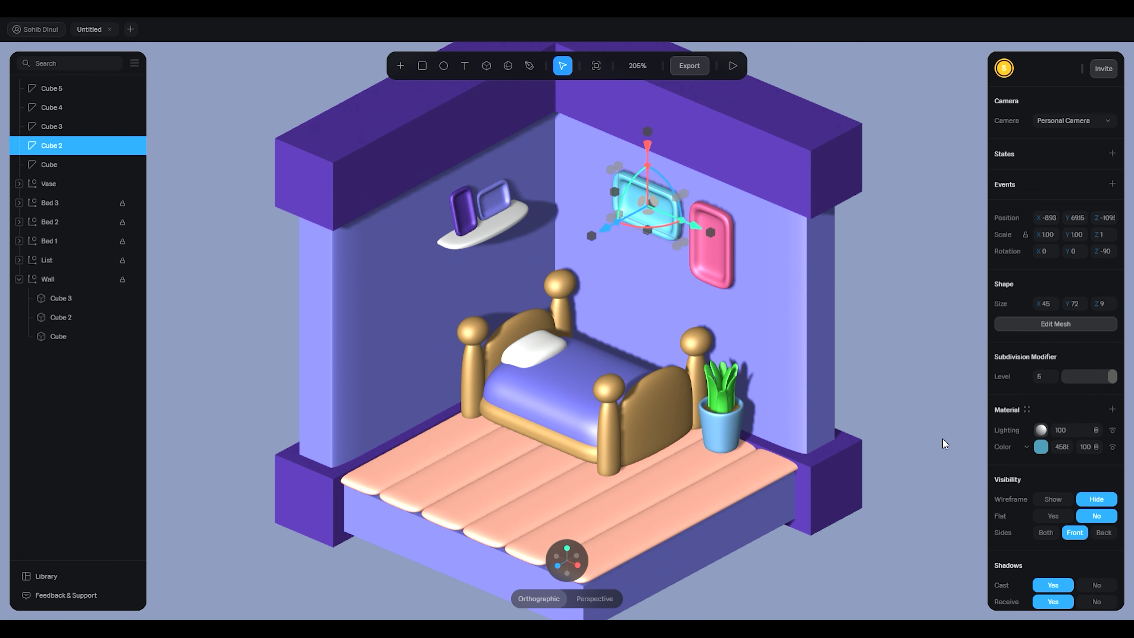
left_click(1041, 447)
left_click(966, 152)
left_click(713, 244)
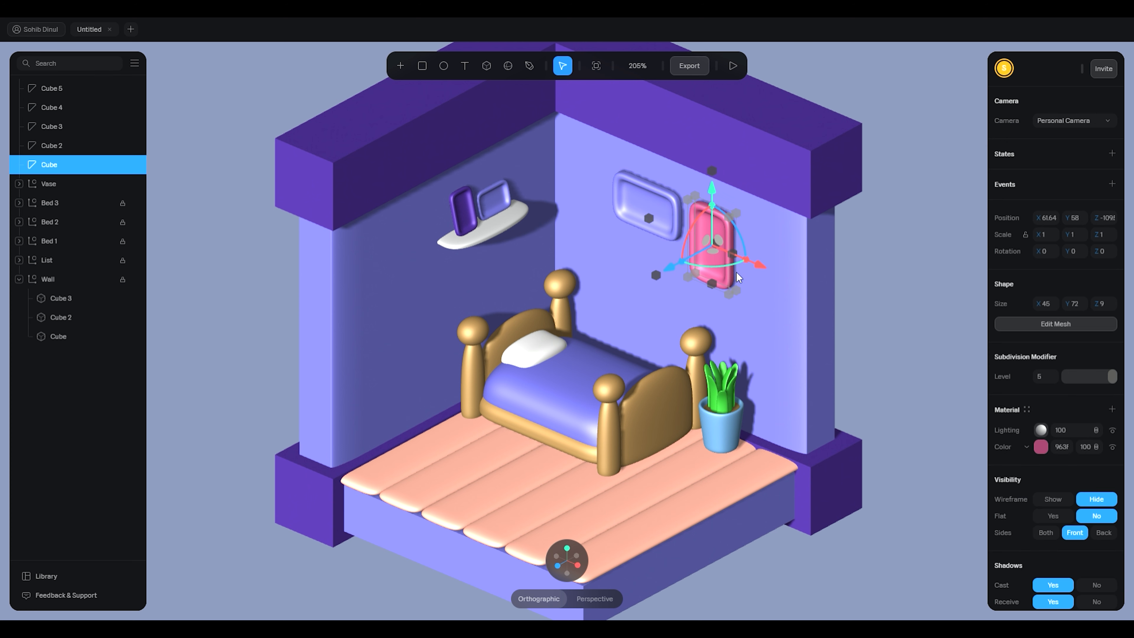
left_click(1041, 447)
left_click(968, 163)
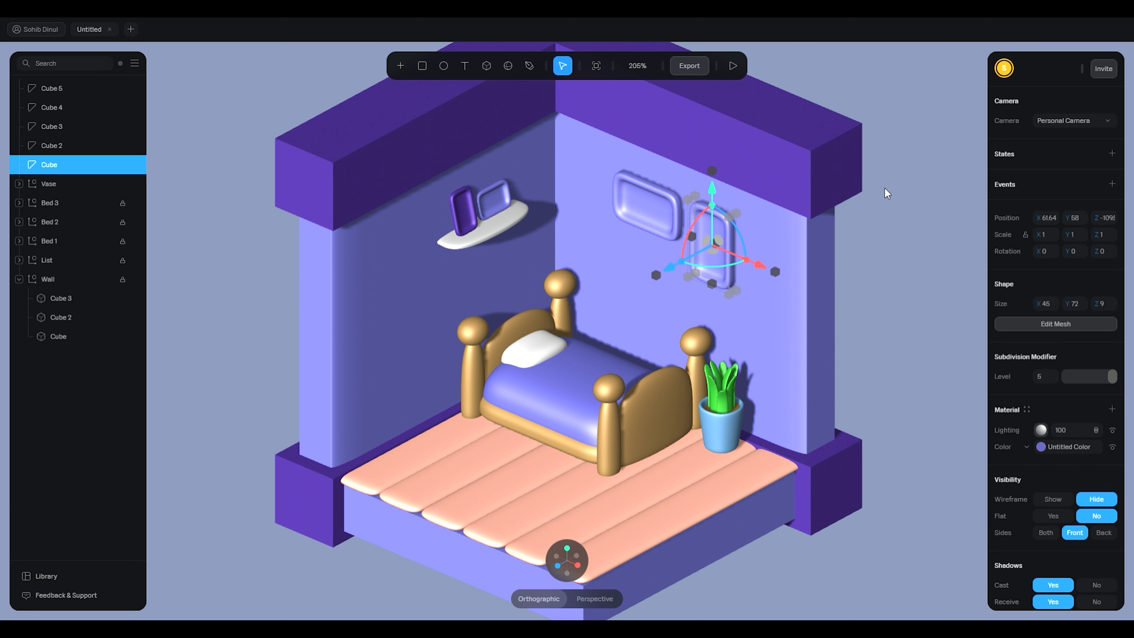
left_click(886, 190)
Apply the saved wood-brown color to the upright frame leaning on the side-wall shelf
left_click(493, 205)
left_click(465, 223)
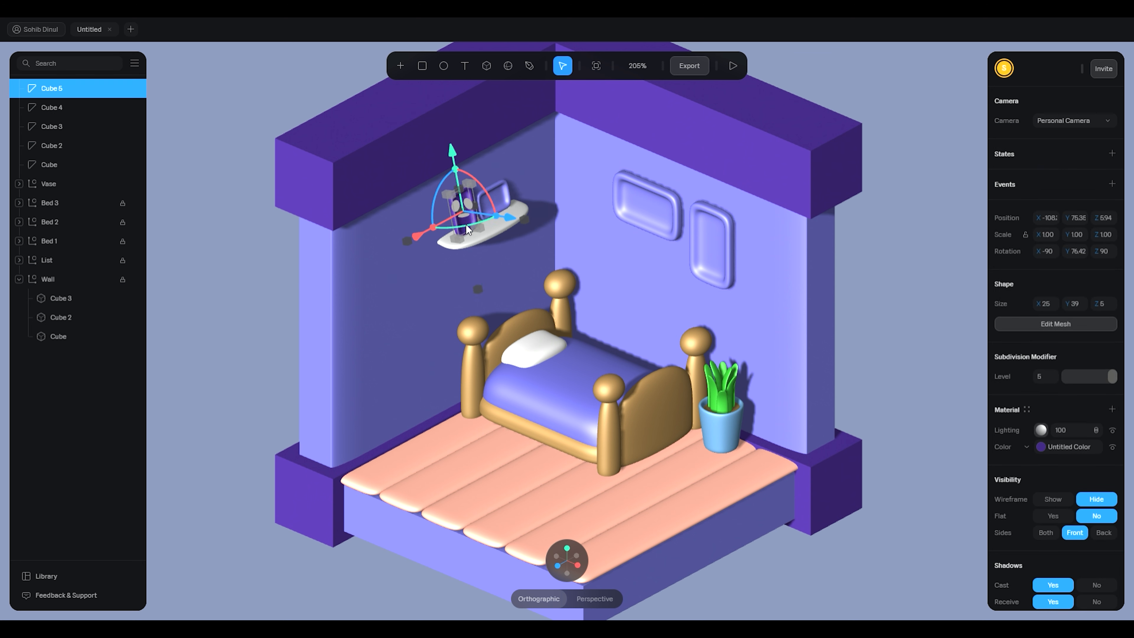
left_click(822, 277)
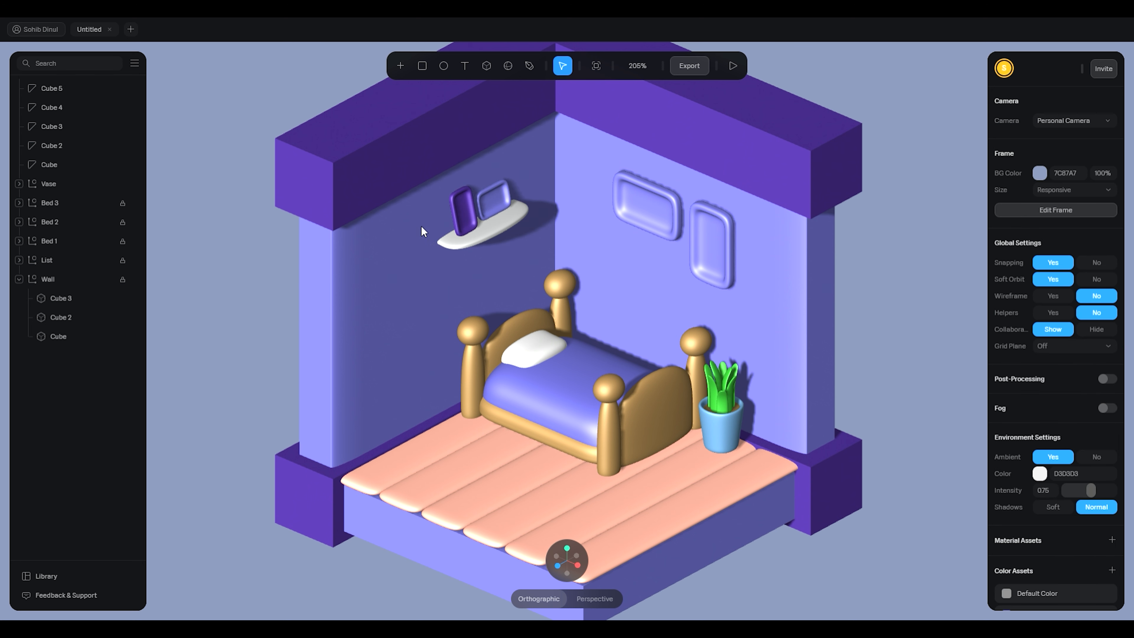
left_click(433, 225)
left_click(455, 208)
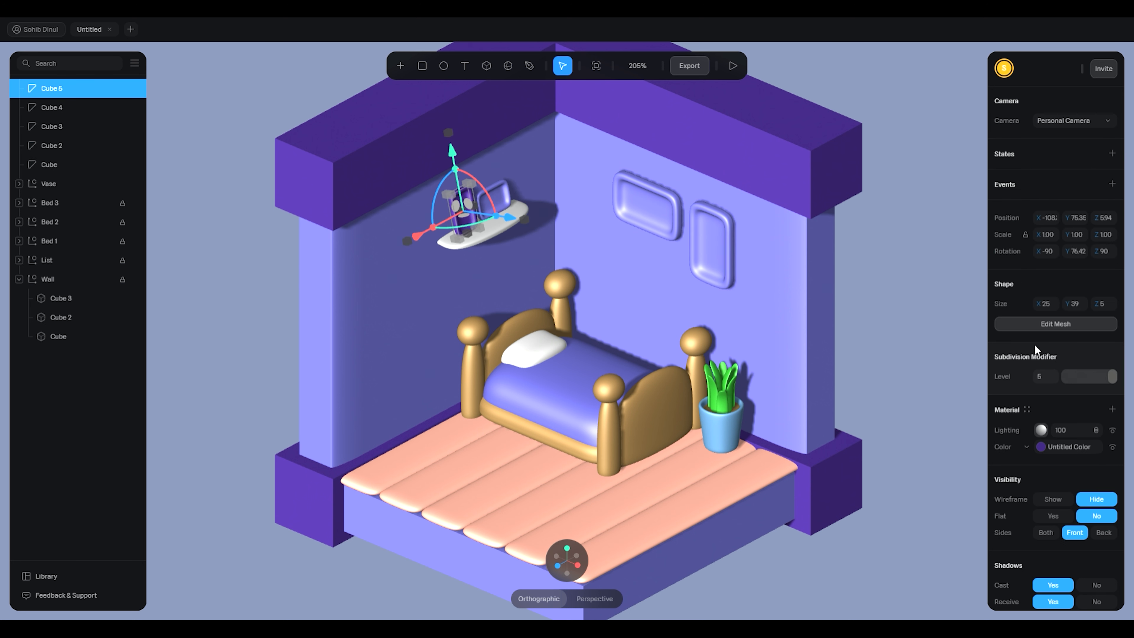
left_click(1041, 447)
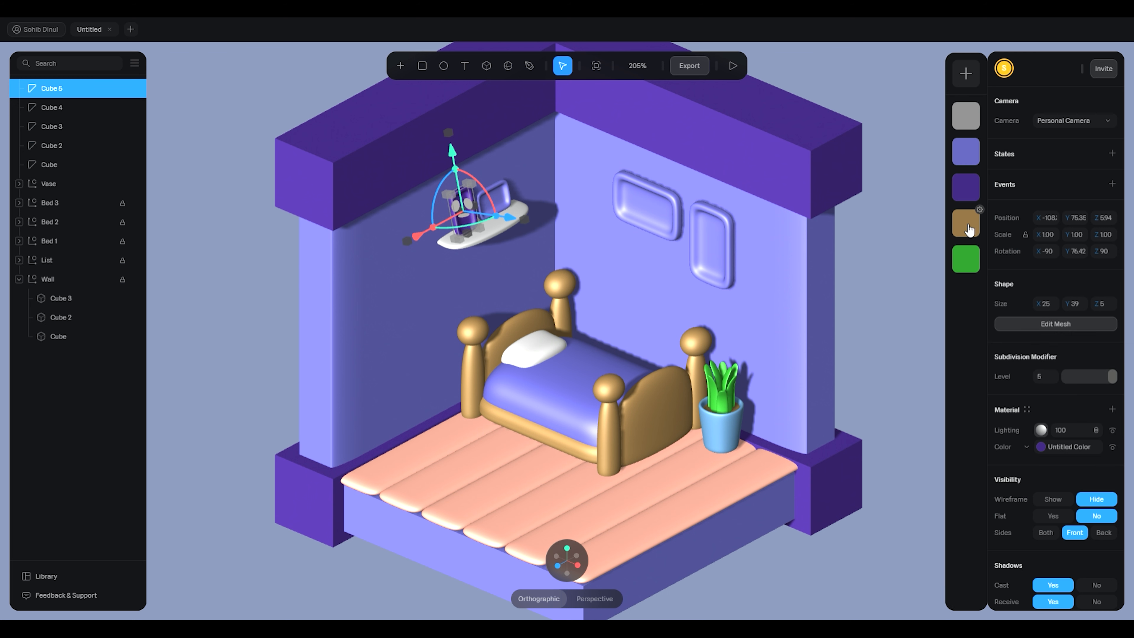
left_click(969, 230)
left_click(916, 245)
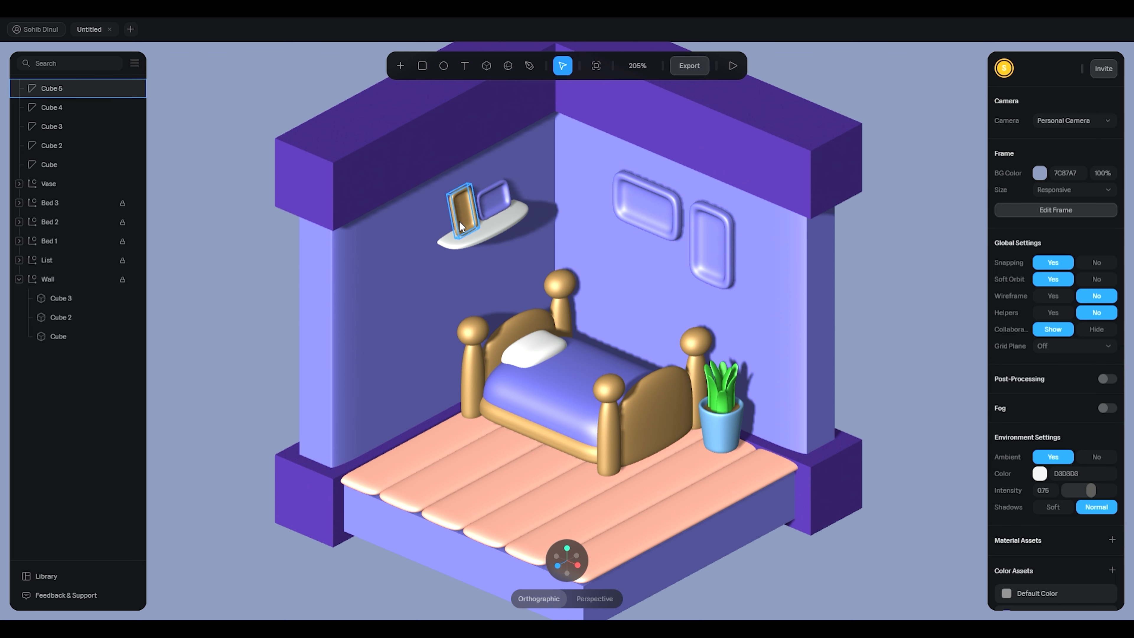
Save the side-wall shelf's light gray as a new reusable color asset
left_click(686, 216)
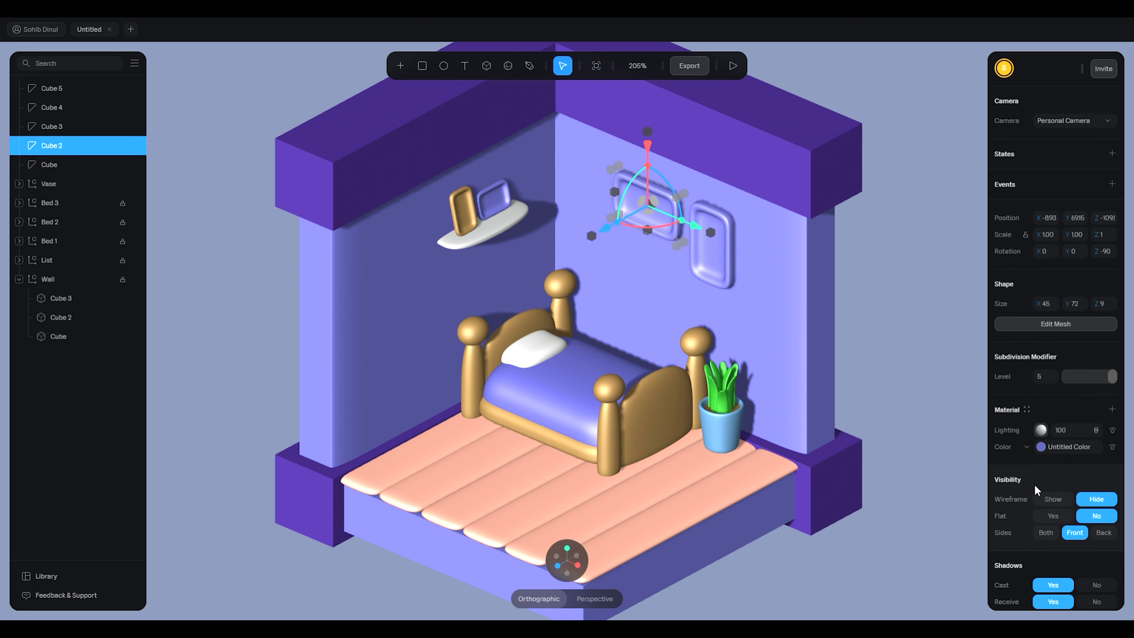
left_click(1041, 447)
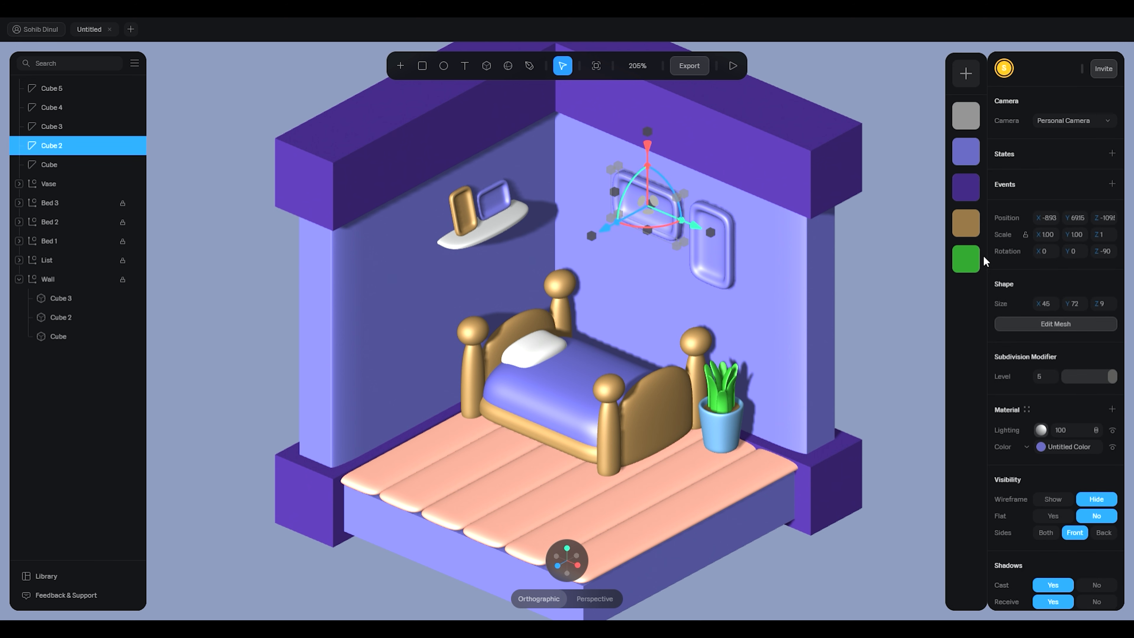
left_click(485, 223)
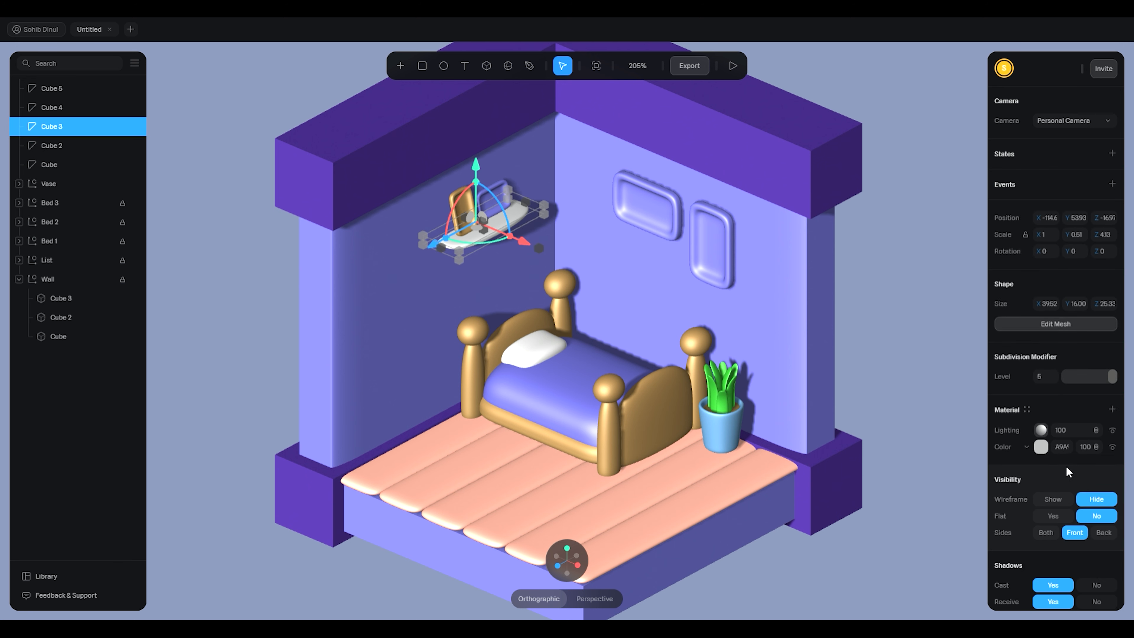
left_click(1041, 442)
left_click(961, 75)
Apply the shelf's saved light gray color to the landscape frame on the back wall
left_click(675, 223)
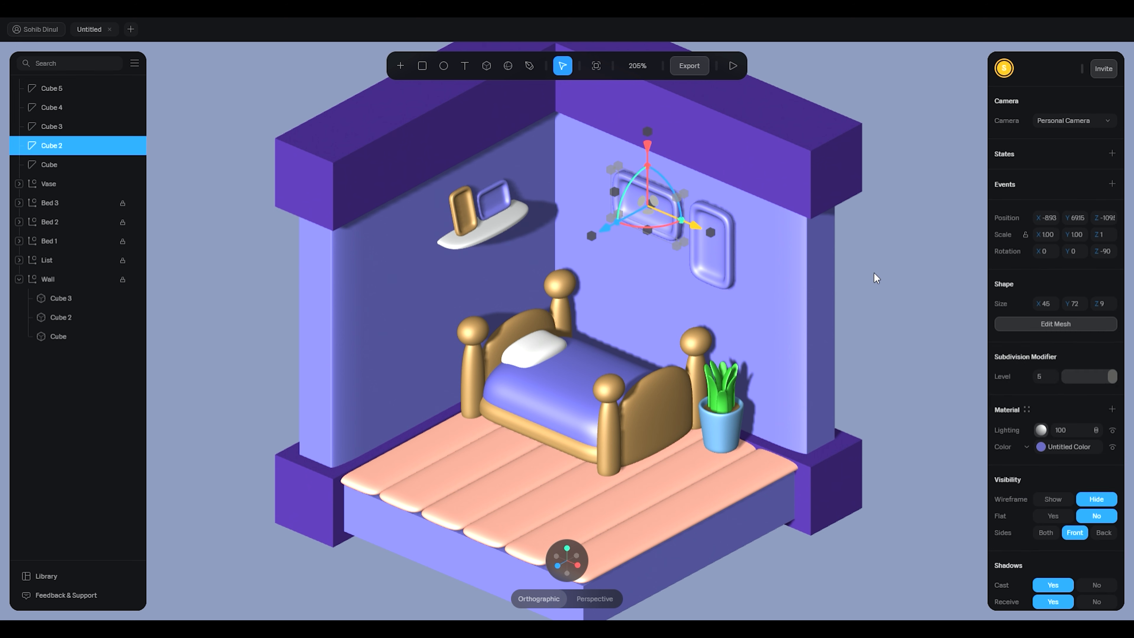
left_click(1042, 447)
left_click(974, 291)
left_click(890, 303)
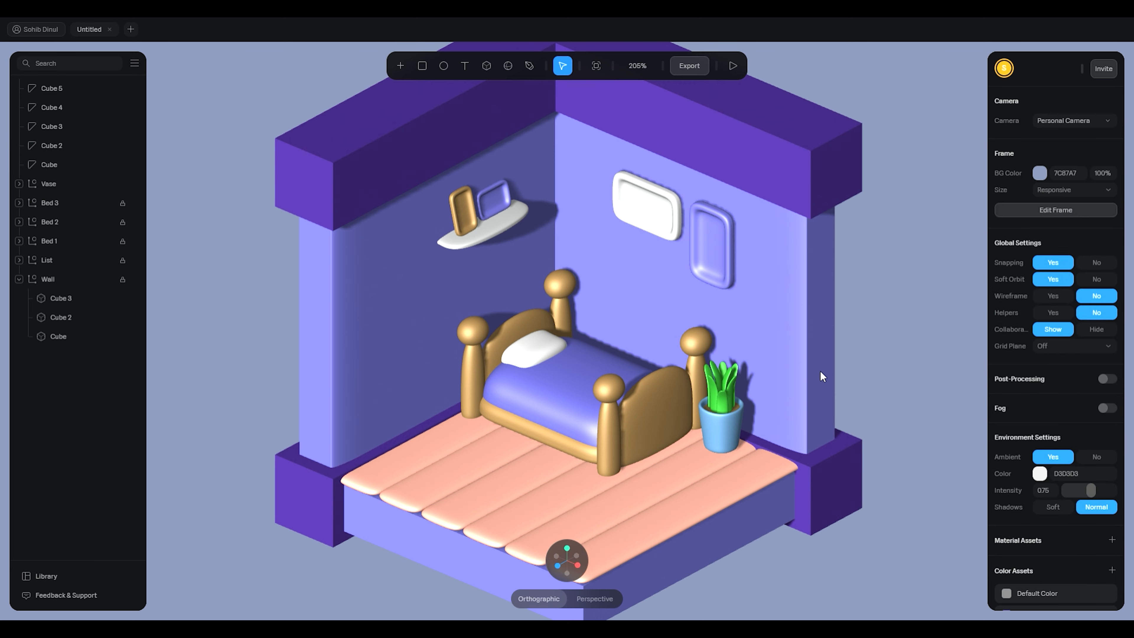
scroll(821, 370, "down", 3)
middle_click_drag(739, 319, 769, 293)
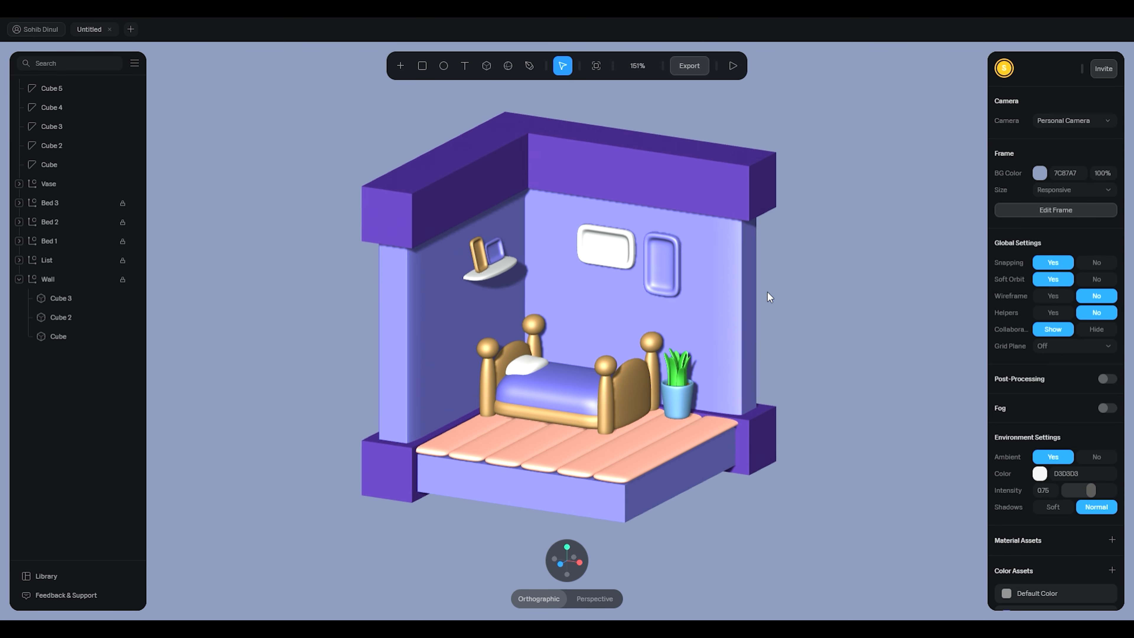
Undo the light gray recoloring of the landscape back-wall frame
left_click(622, 245)
left_click(860, 272)
key("ctrl+z")
key("ctrl+z")
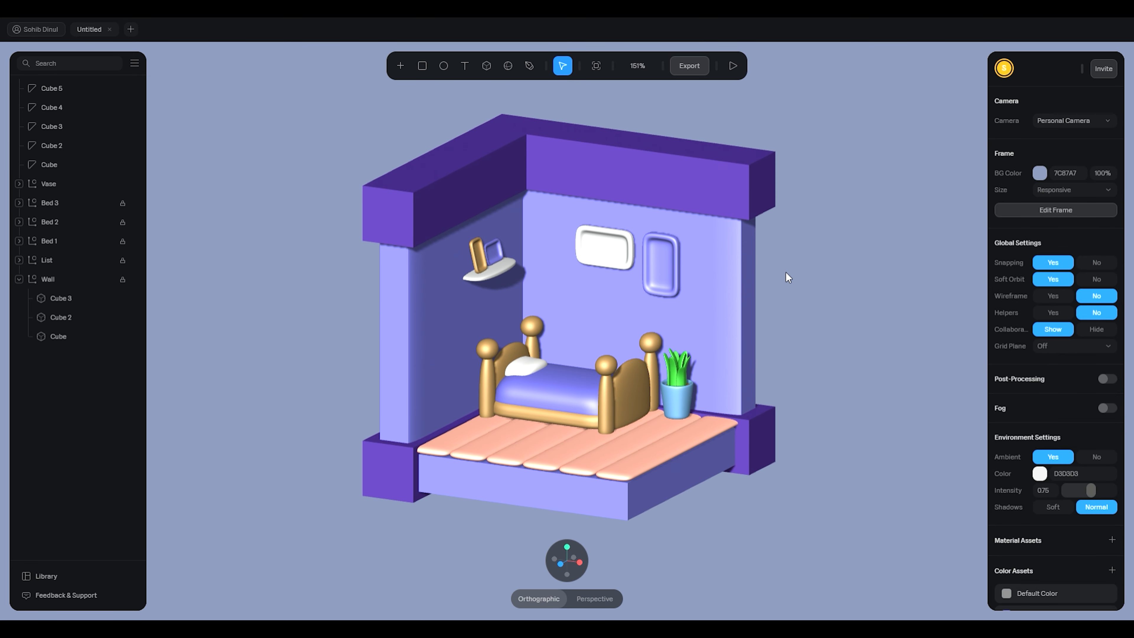
key("ctrl+z")
key("ctrl+z")
Apply the saved light gray color to the upright frame on the back wall
left_click(671, 272)
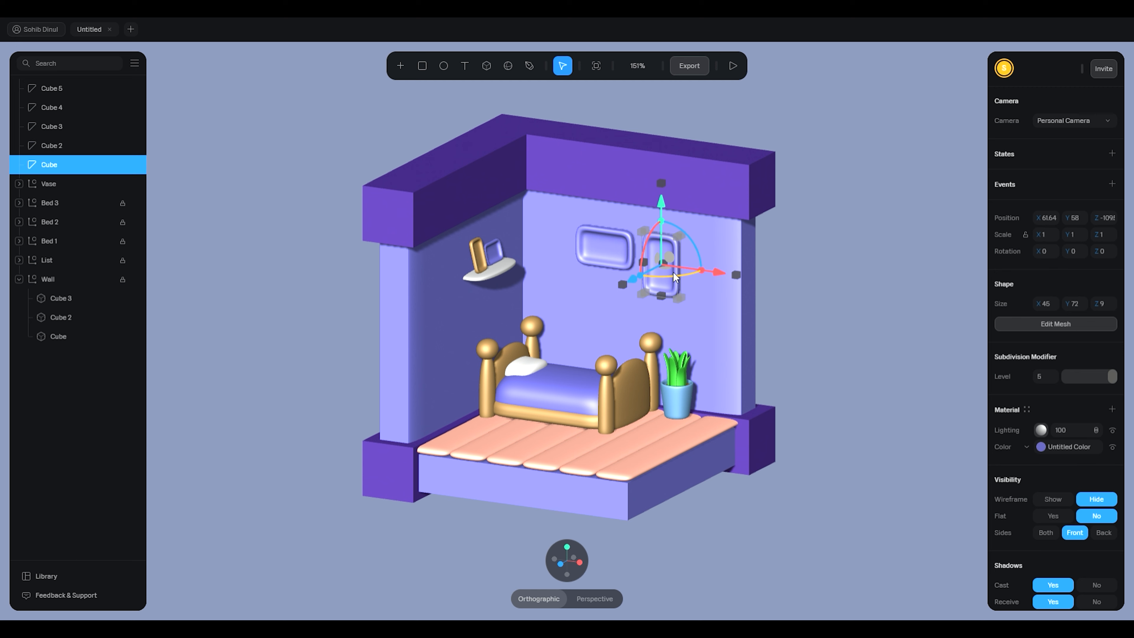
left_click(1041, 449)
left_click(965, 294)
left_click(846, 312)
middle_click_drag(847, 312, 829, 350)
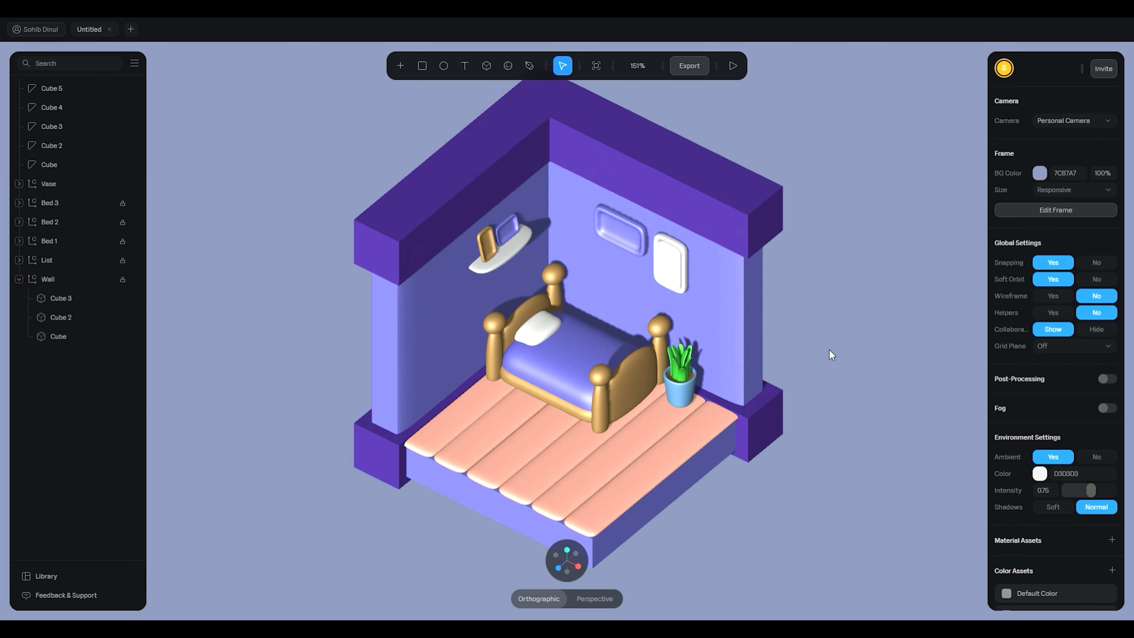
Group the side-wall shelf, its two leaning frames and the two back-wall frames into one group
right_click(843, 326)
left_click(863, 335)
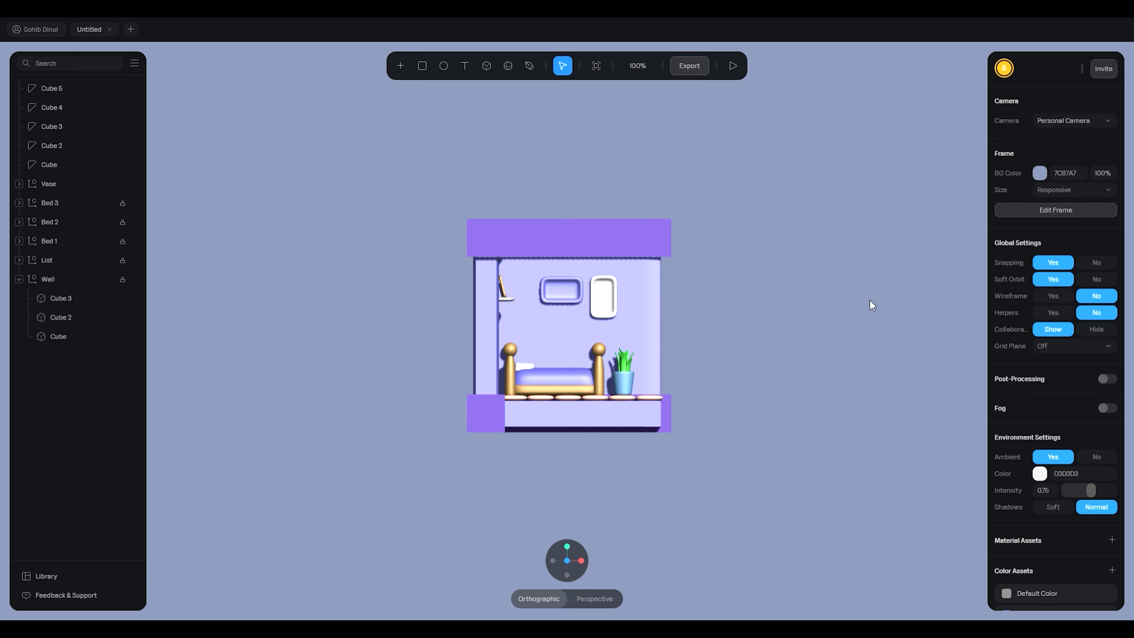
middle_click_drag(810, 328, 789, 372)
scroll(767, 353, "up", 2)
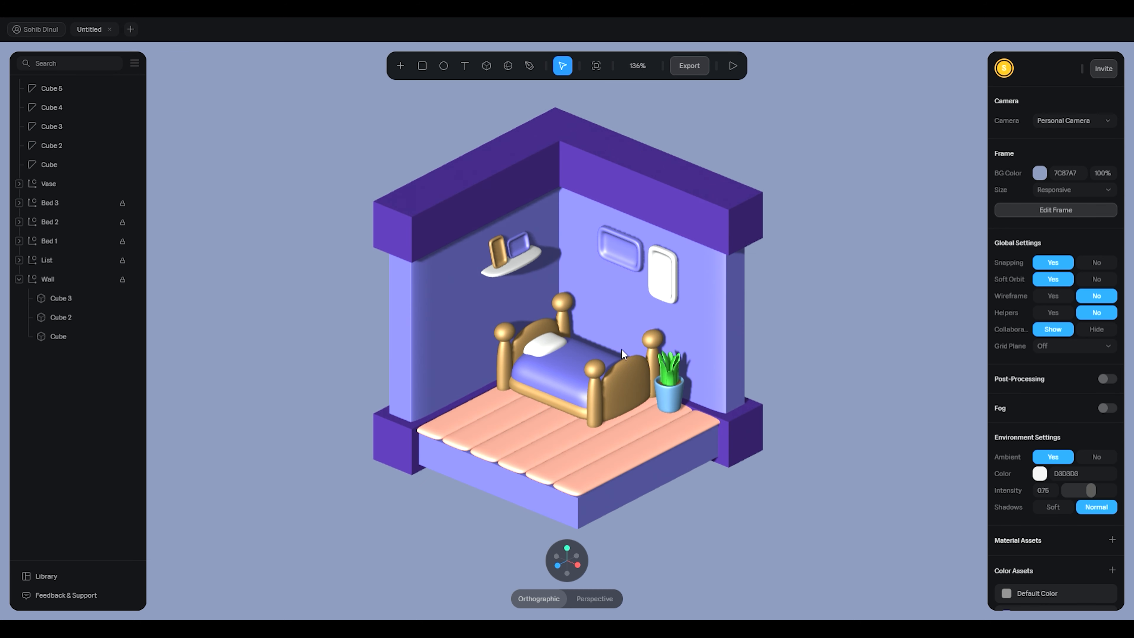
scroll(477, 453, "up", 4)
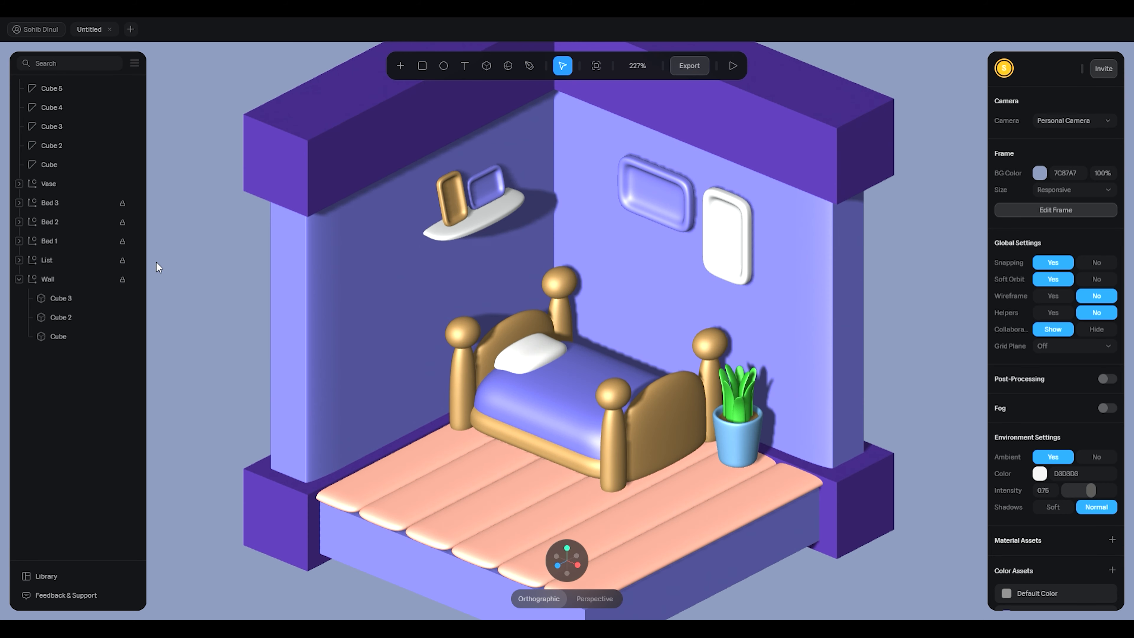
left_click(60, 164)
left_click(53, 146, "shift")
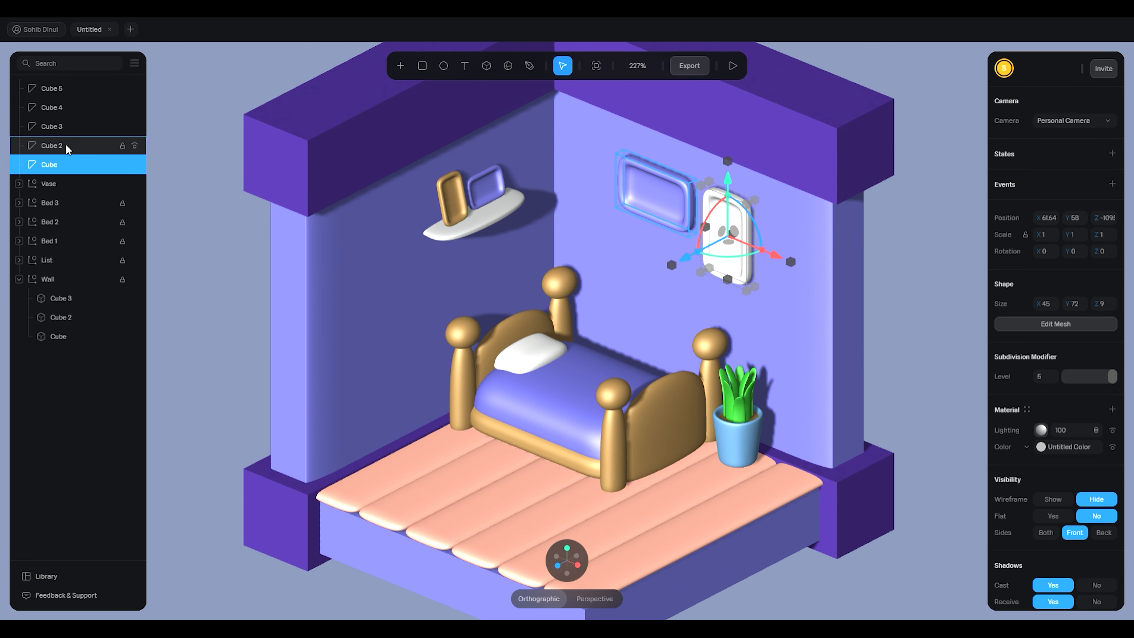
left_click(59, 127, "shift")
left_click(58, 107, "shift")
left_click(56, 88, "shift")
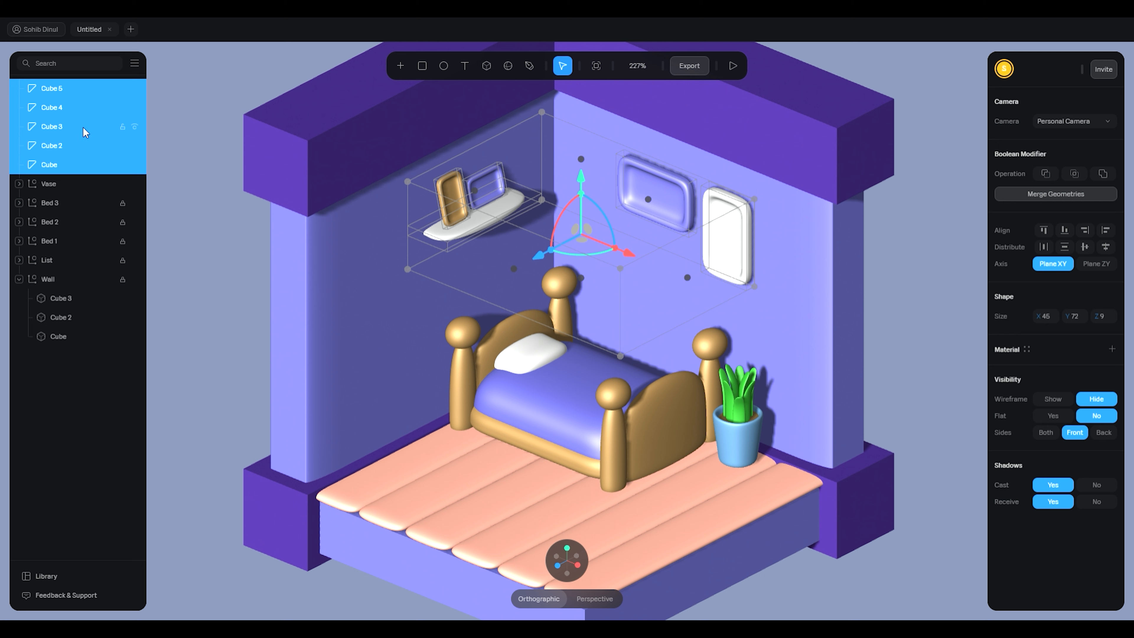
key("ctrl+g")
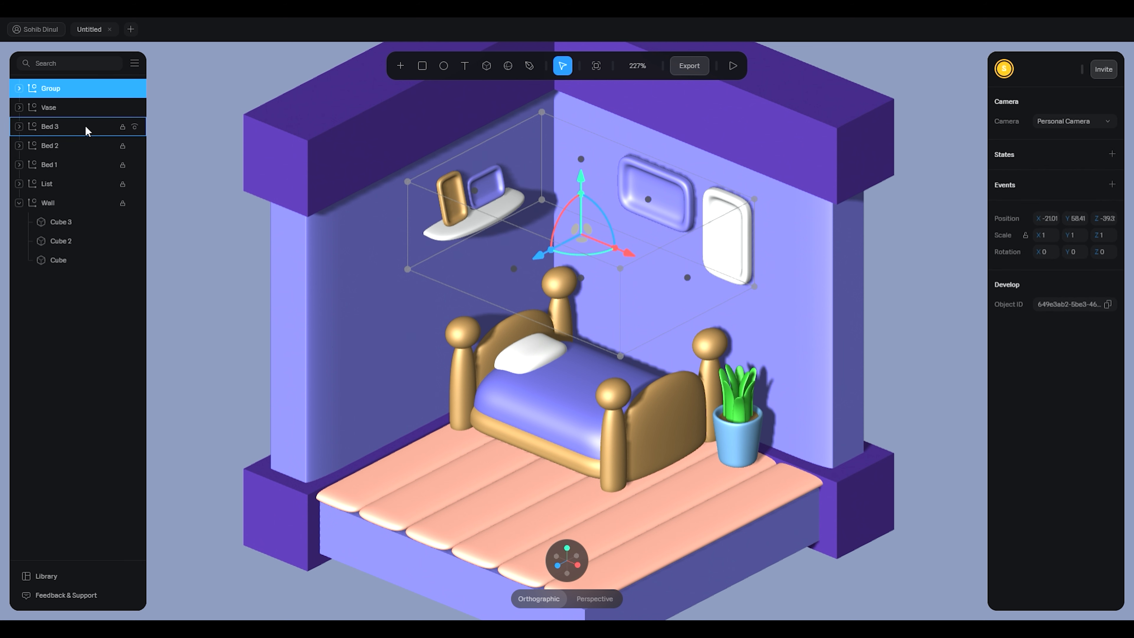